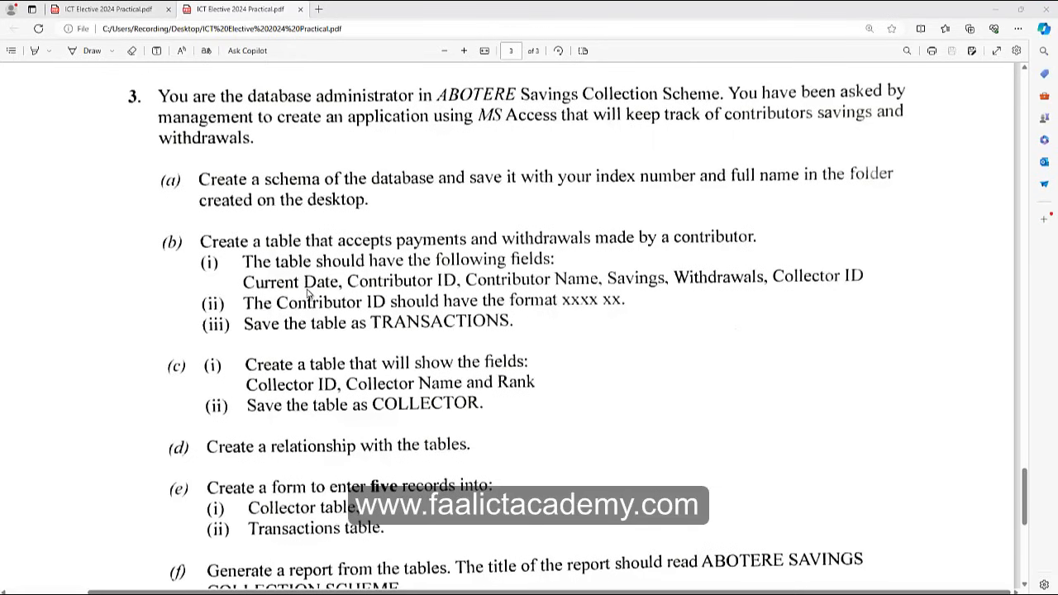
Finish reading the exam question in the PDF and switch to the Access start screen.
scroll(307, 293, down, 1)
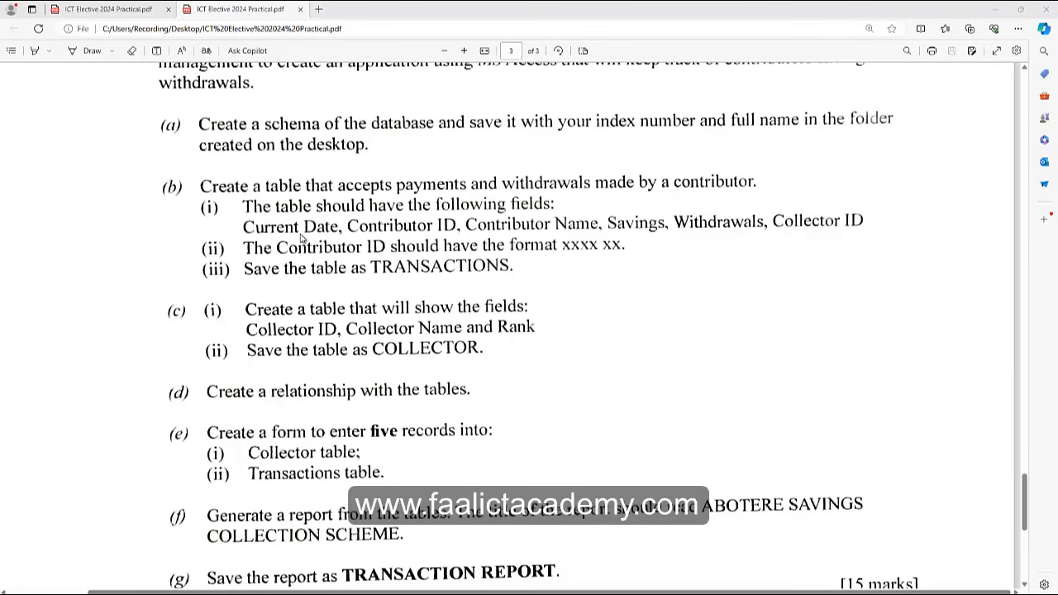
scroll(302, 238, up, 1)
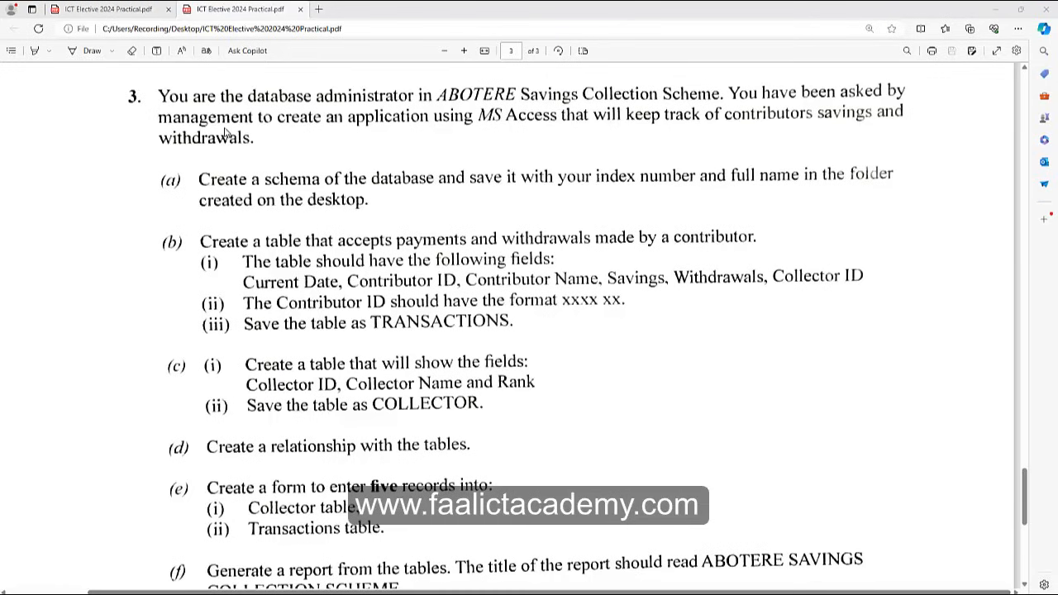
scroll(225, 225, down, 3)
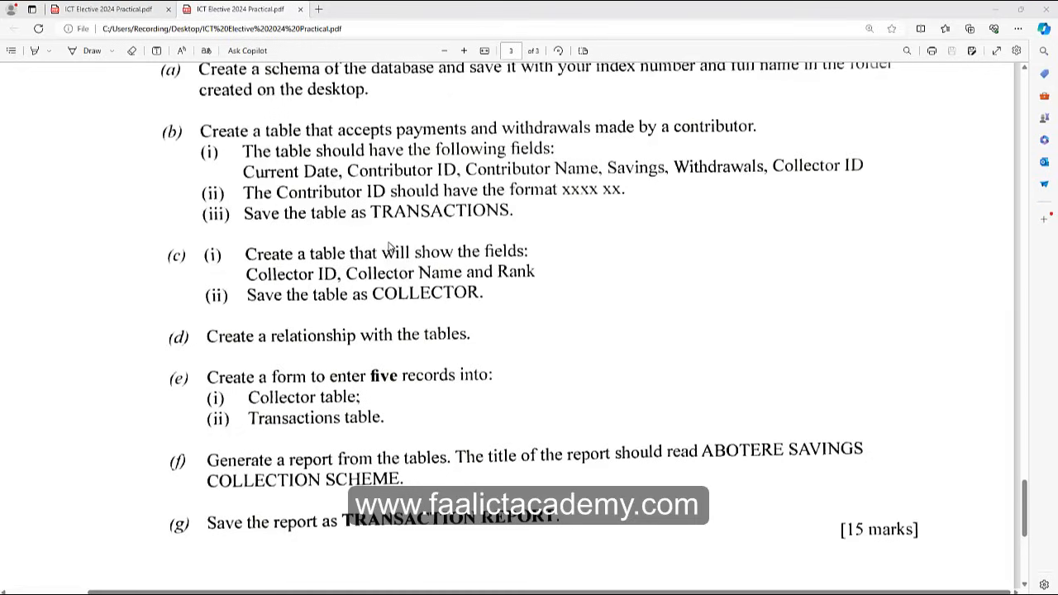
scroll(385, 251, up, 1)
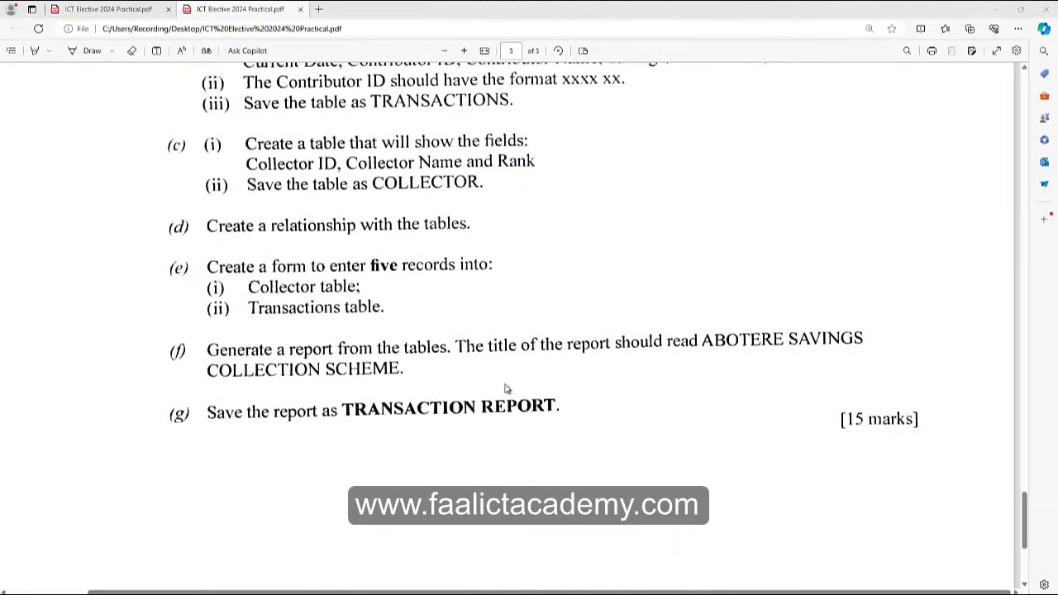
scroll(507, 389, up, 3)
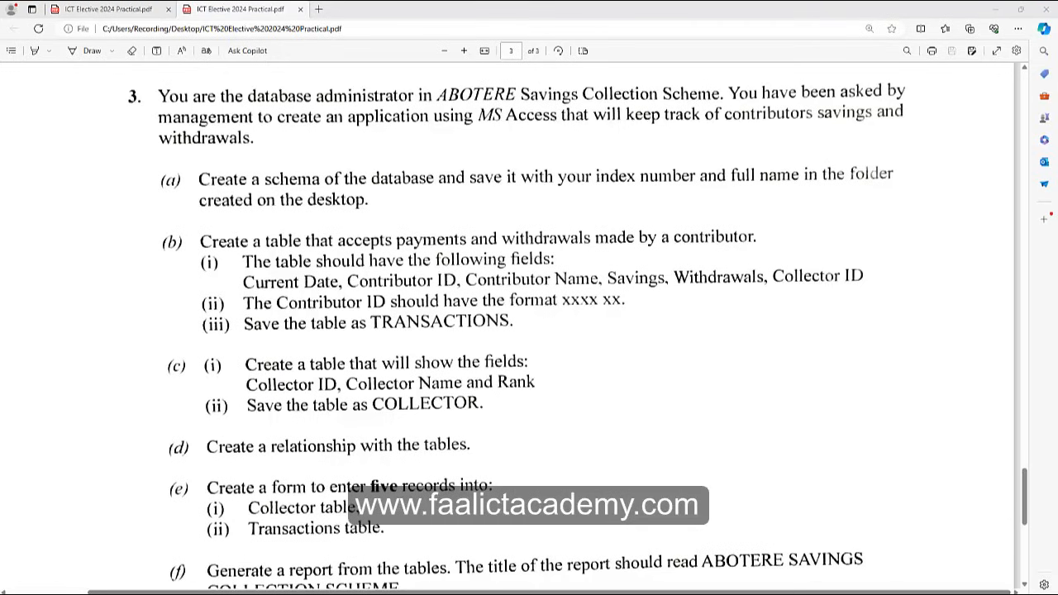
key(alt+Tab)
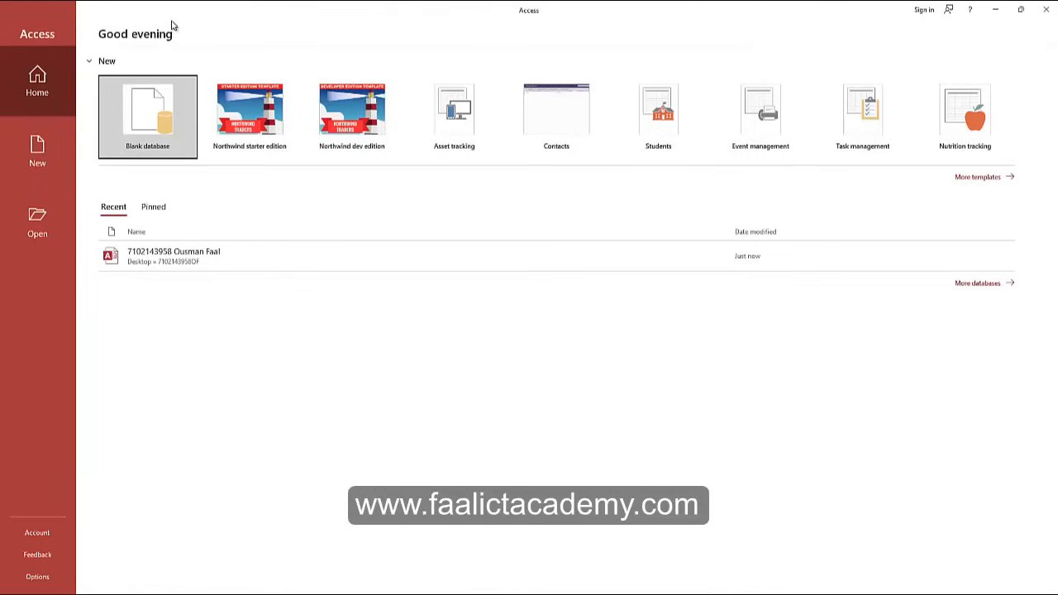
Start a blank database and enter the candidate's full name as its file name.
click(146, 122)
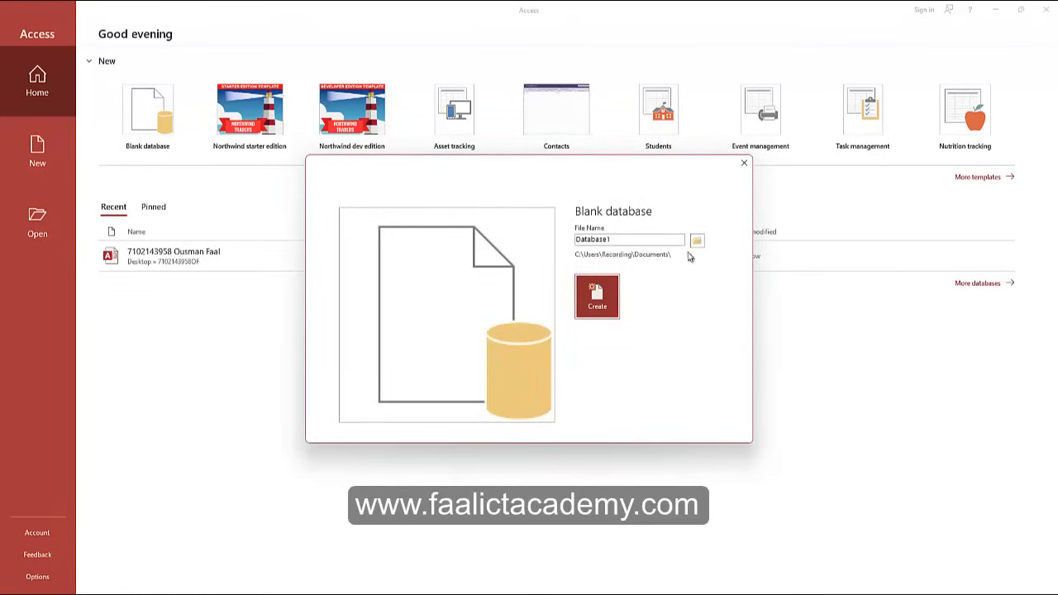
double_click(621, 239)
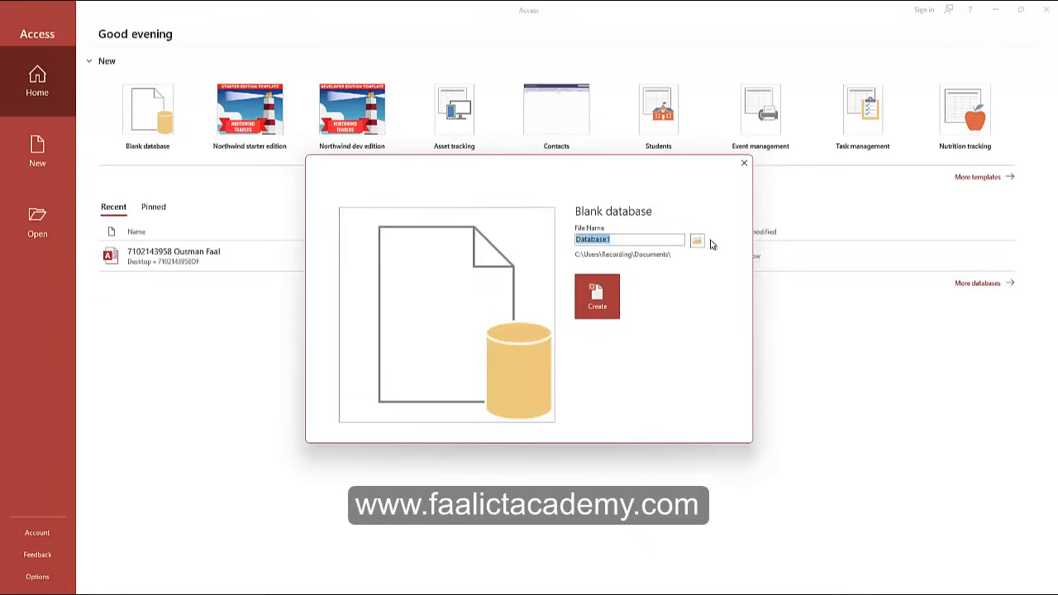
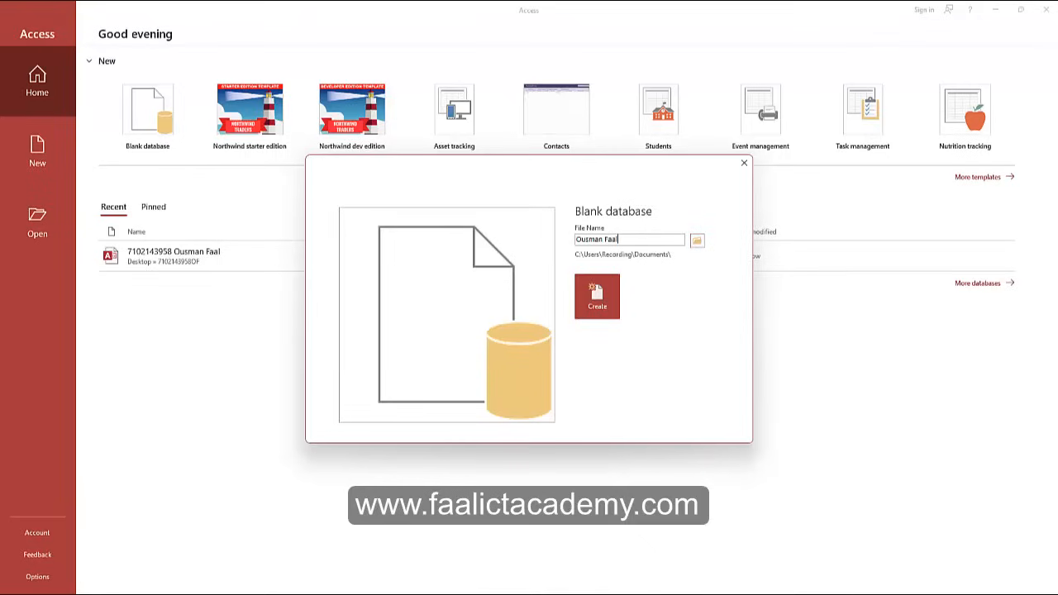
Save the database in the index-number folder on the Desktop and create it.
click(697, 242)
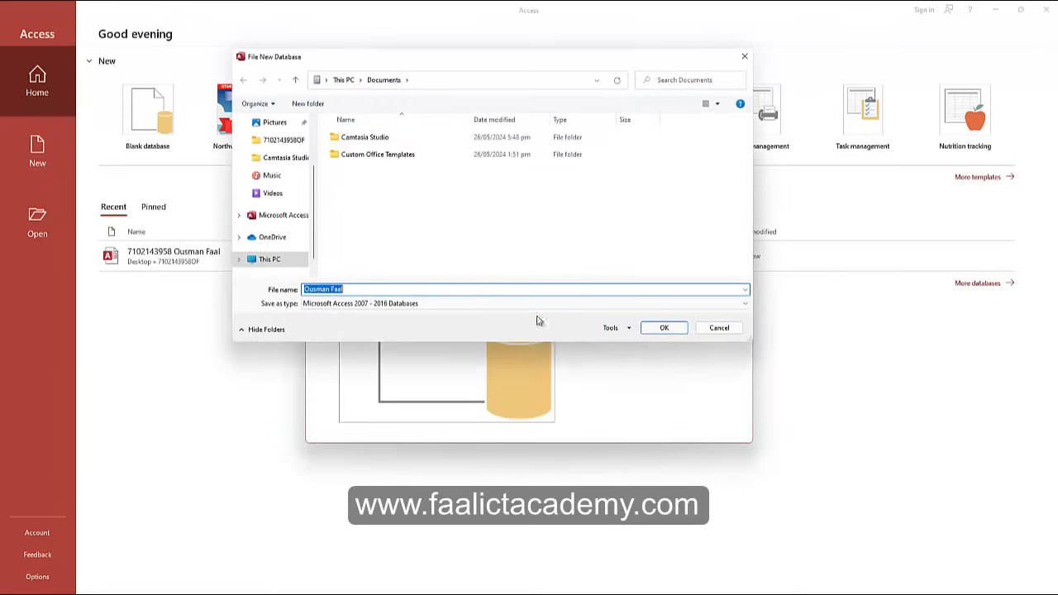
click(713, 331)
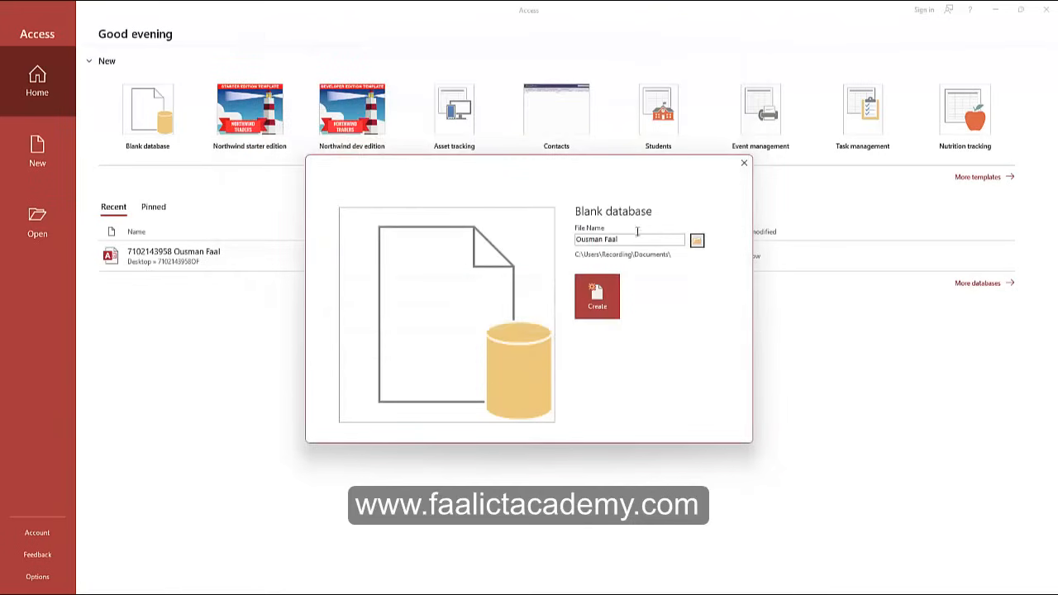
click(698, 241)
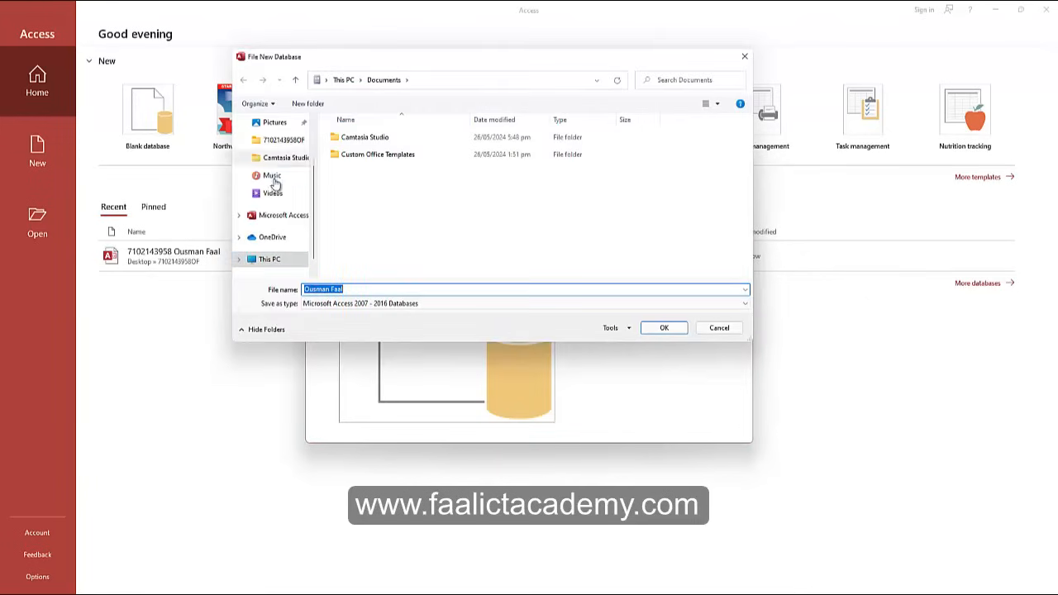
click(276, 146)
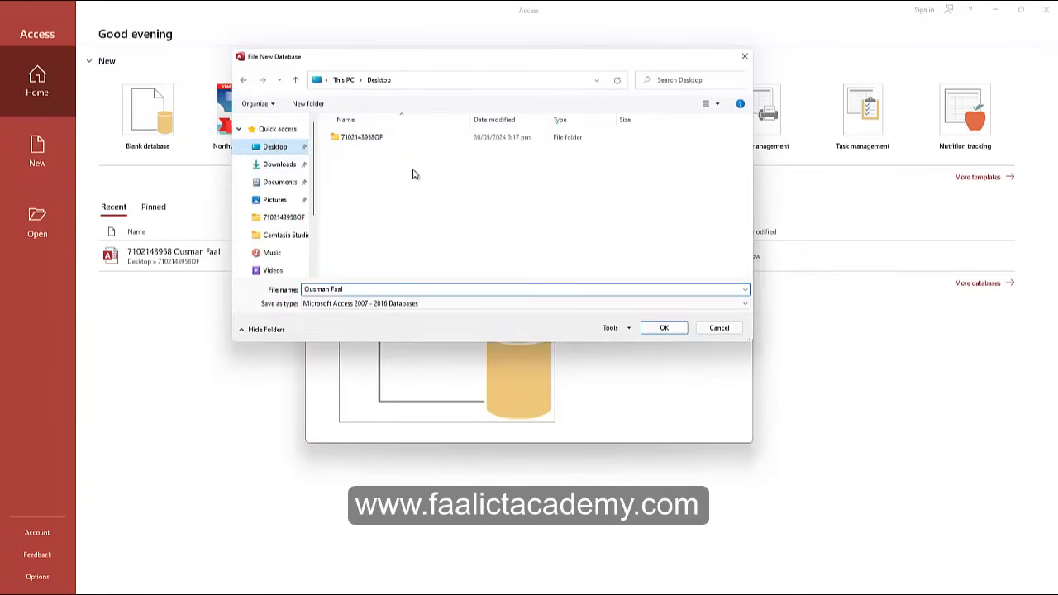
double_click(361, 137)
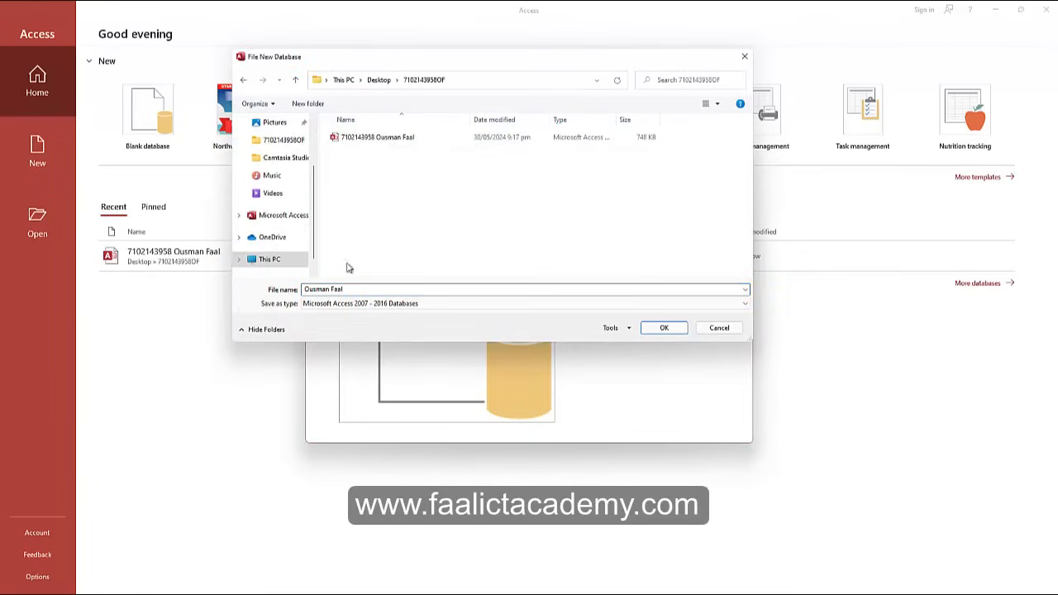
drag(356, 291, 307, 303)
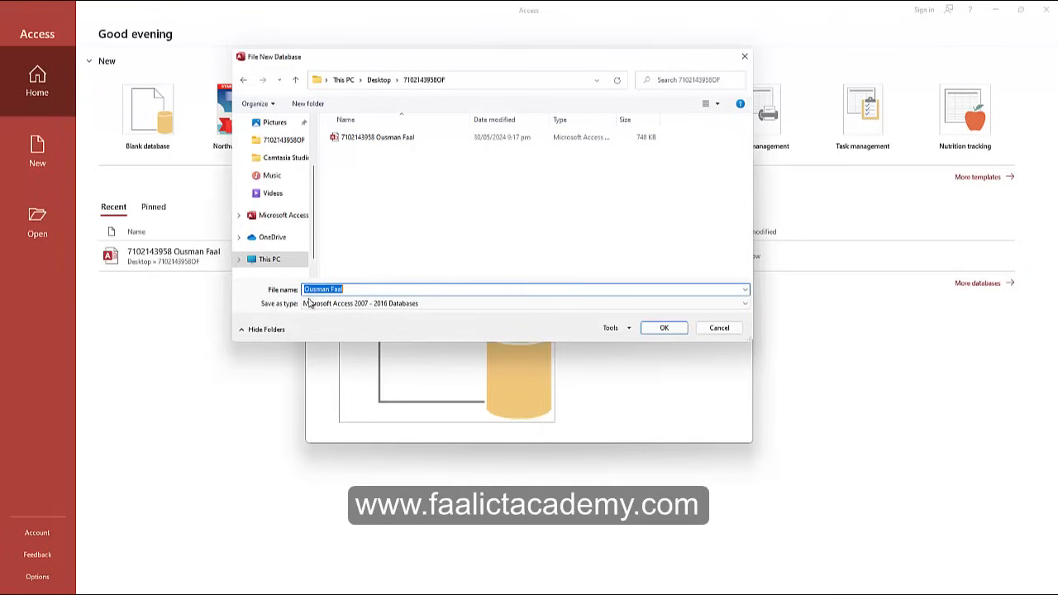
click(666, 328)
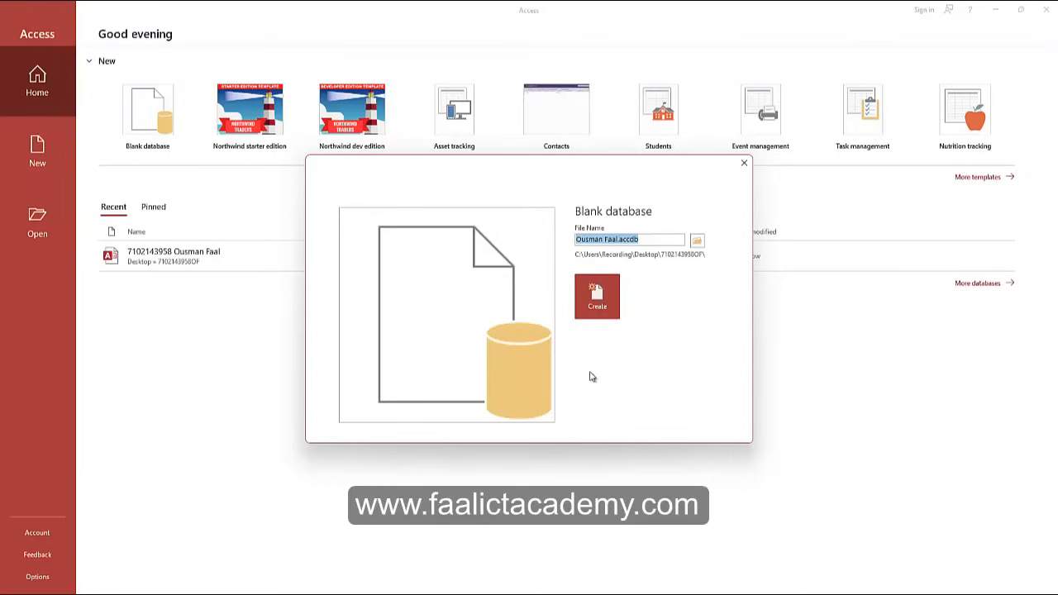
click(597, 298)
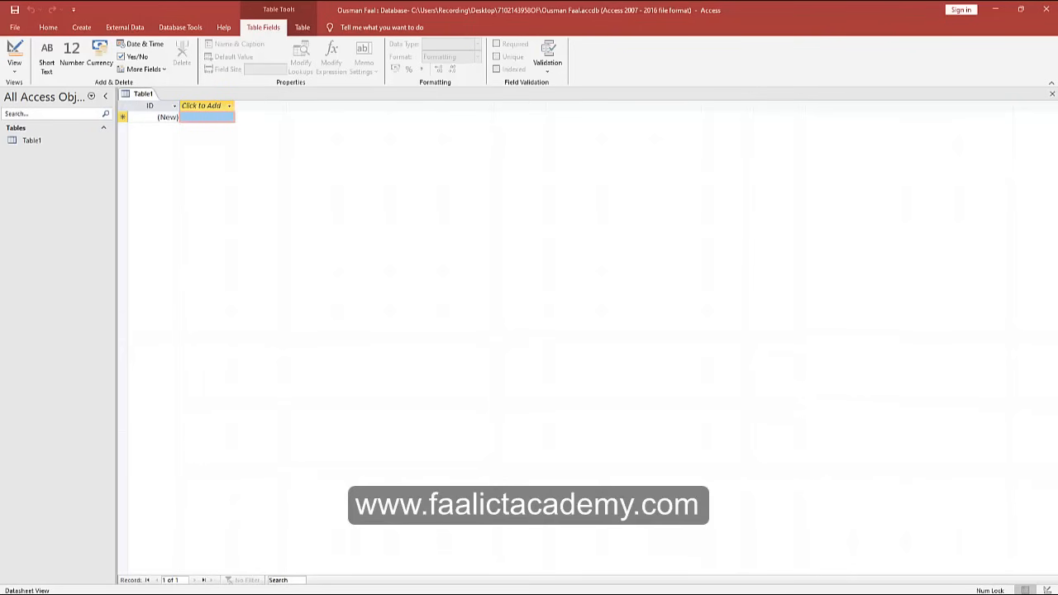
key(alt+Tab)
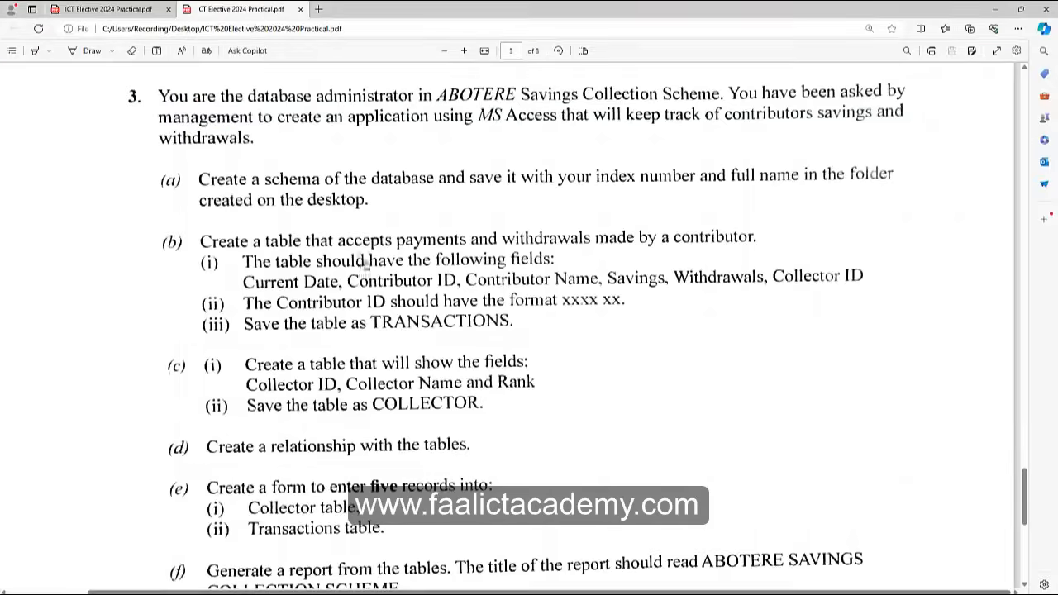
scroll(177, 260, down, 1)
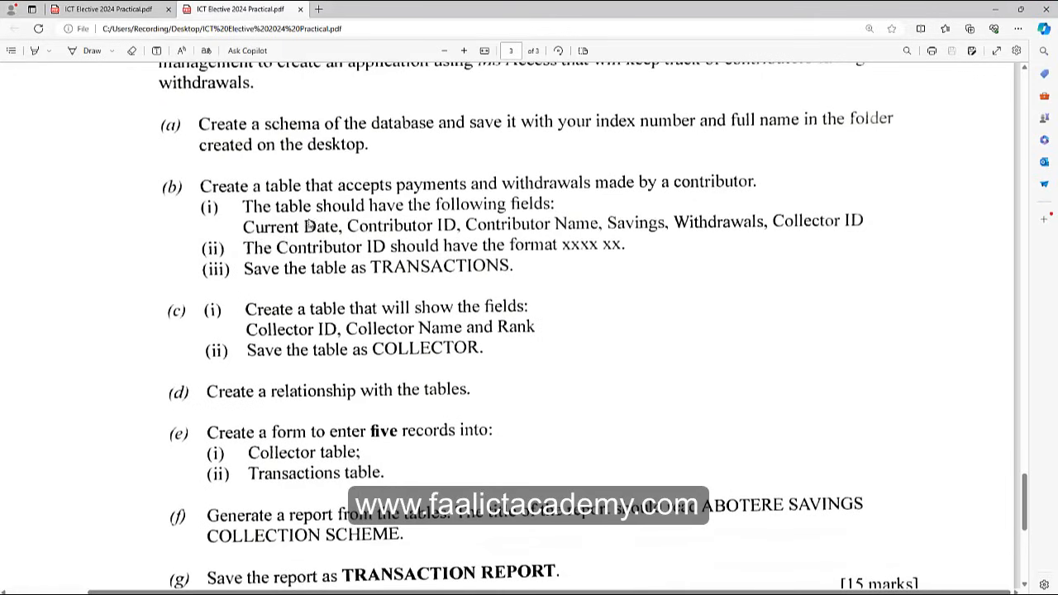
scroll(279, 215, up, 1)
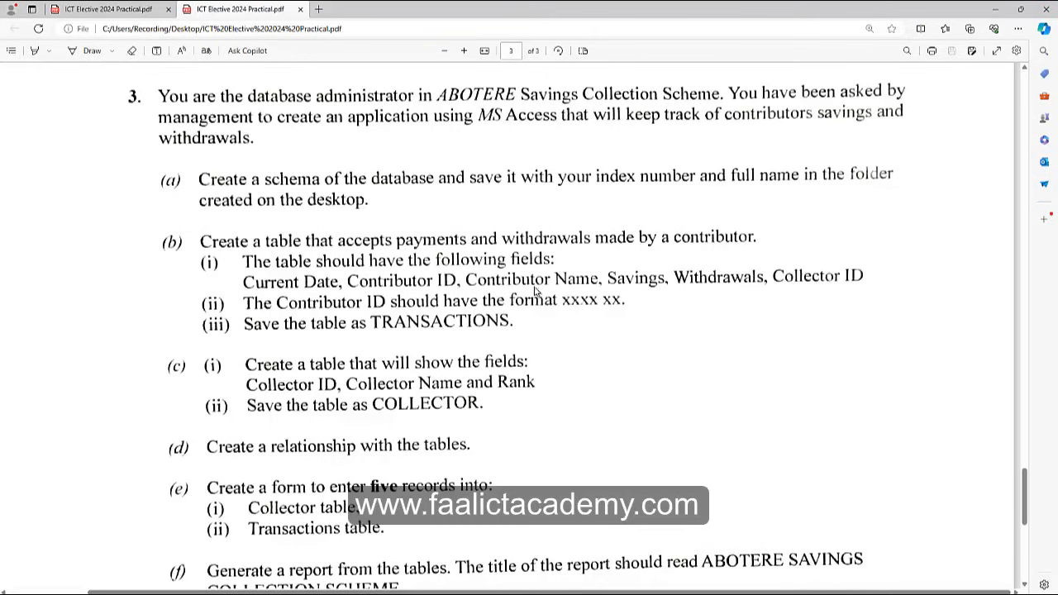
drag(626, 12, 1057, 124)
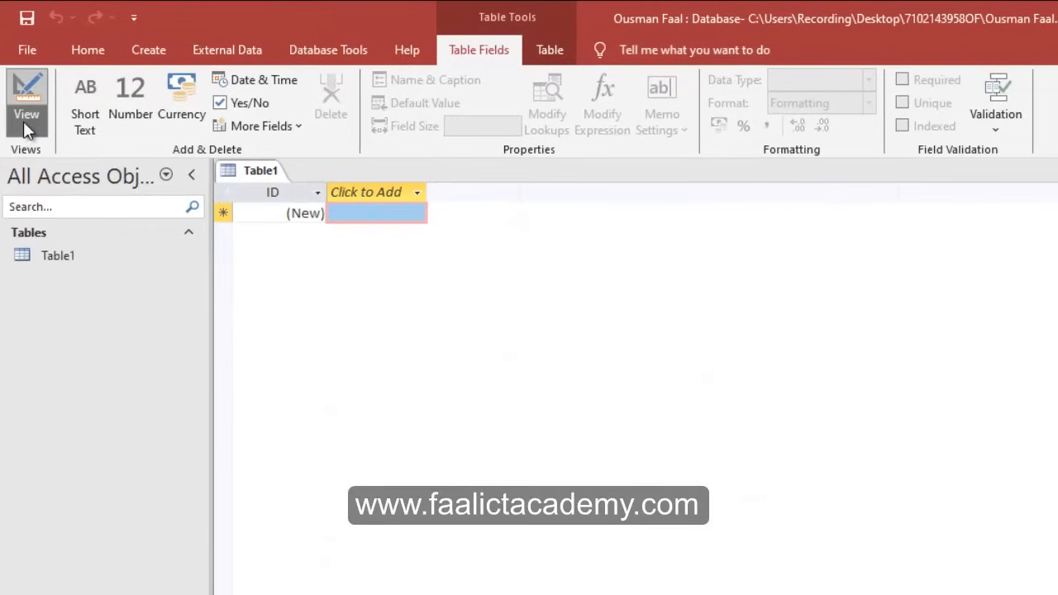
Switch Table1 to Design View and save it as TRANSACTIONS.
click(23, 121)
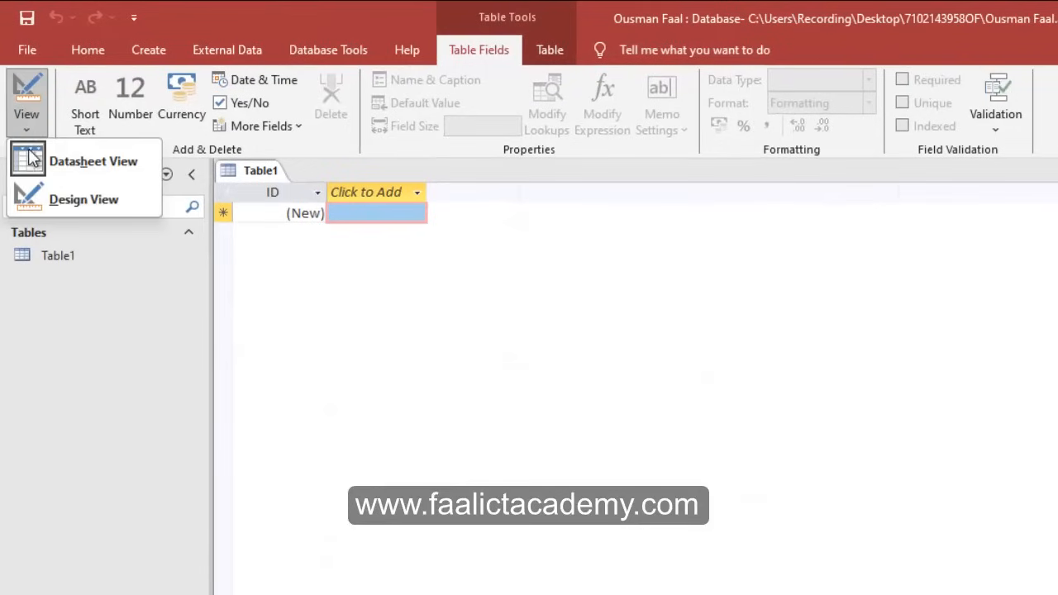
click(52, 198)
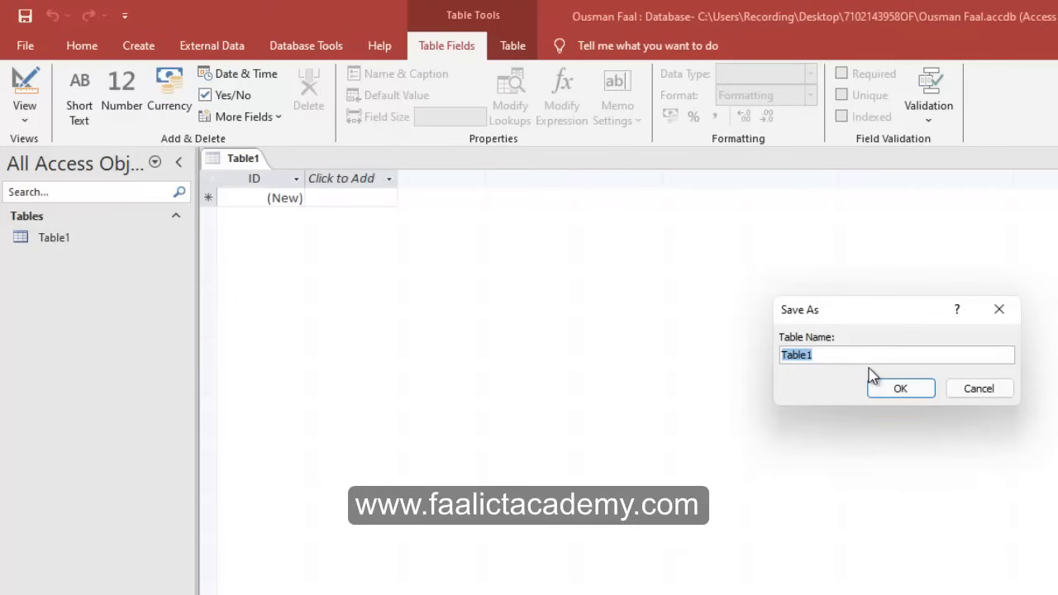
text(TRANSACTIONS)
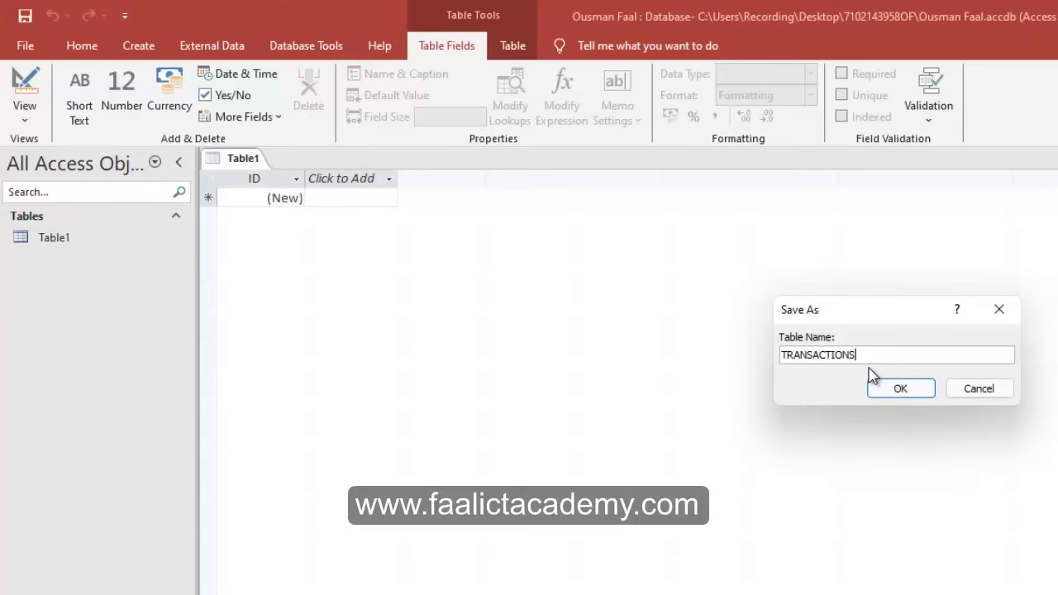
click(900, 388)
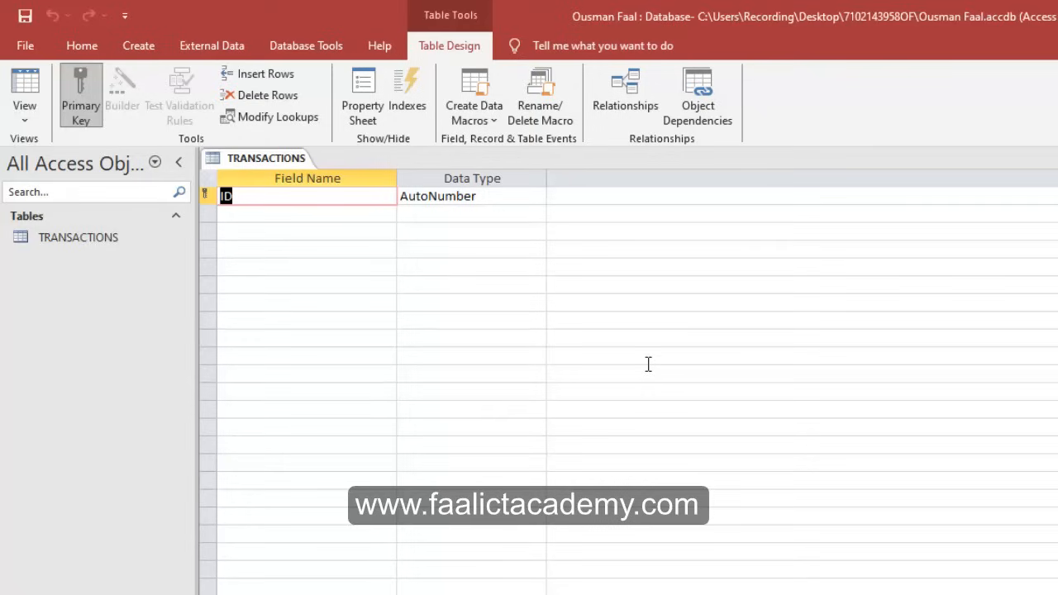
Enter the field names Current Date, Contributor ID and Contributor Name.
text(Current Date)
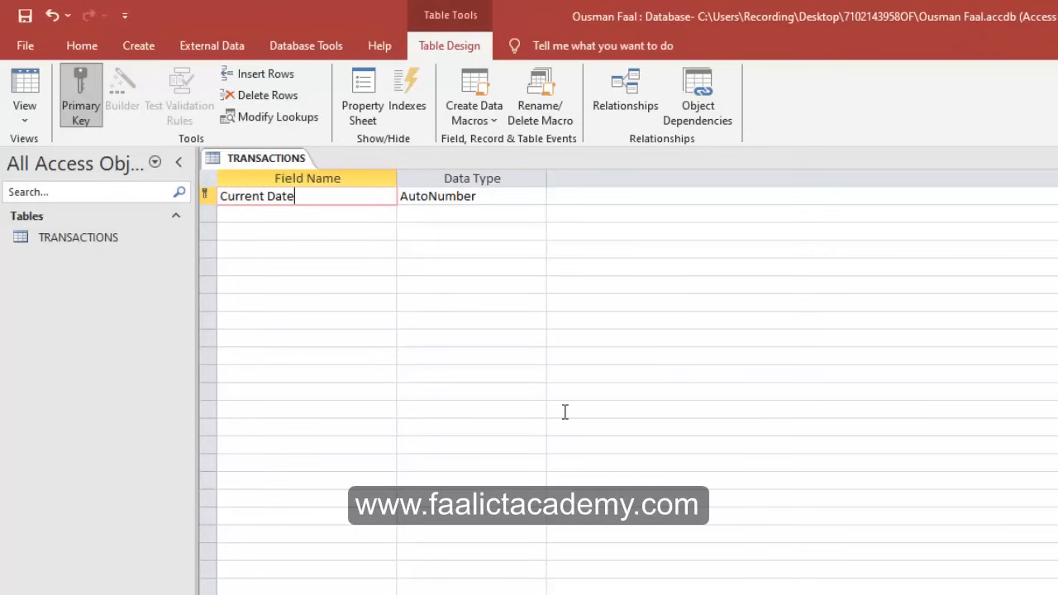
click(249, 218)
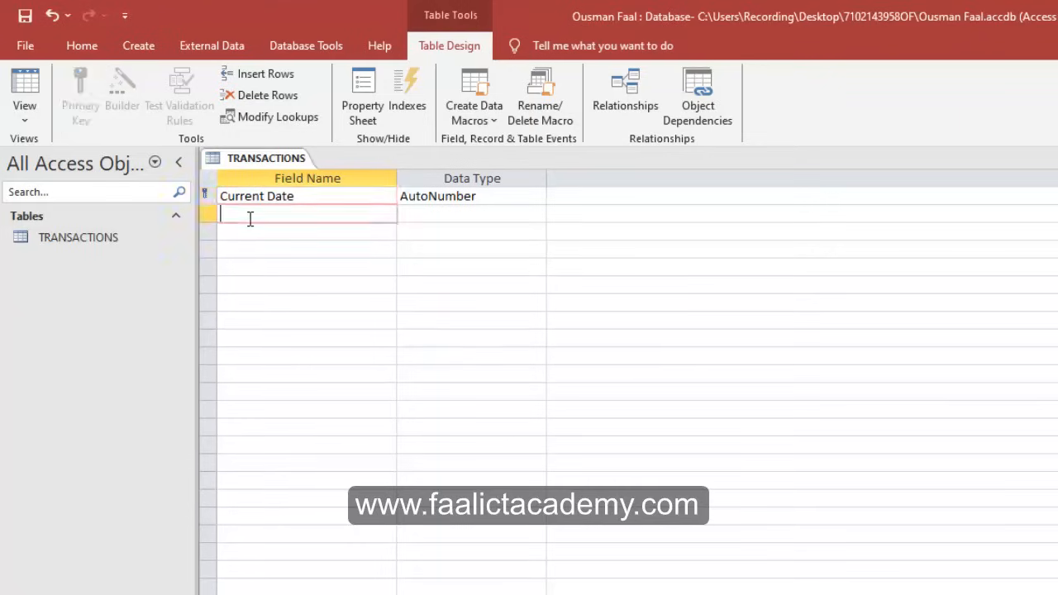
text(Contributor Id)
key(BackSpace)
text(D)
key(Down)
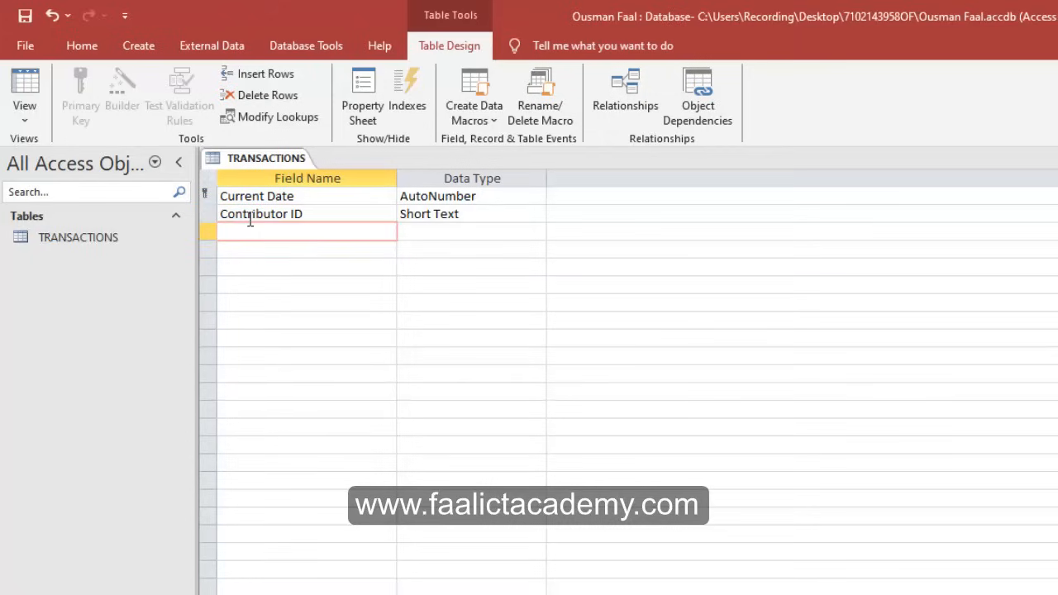
text(Contri)
text(butor N)
text(ma=)
key(BackSpace)
key(BackSpace)
key(BackSpace)
text(ame)
Add the Savings, Withdrawals and Collector ID fields, then bring up the assignment PDF.
click(252, 251)
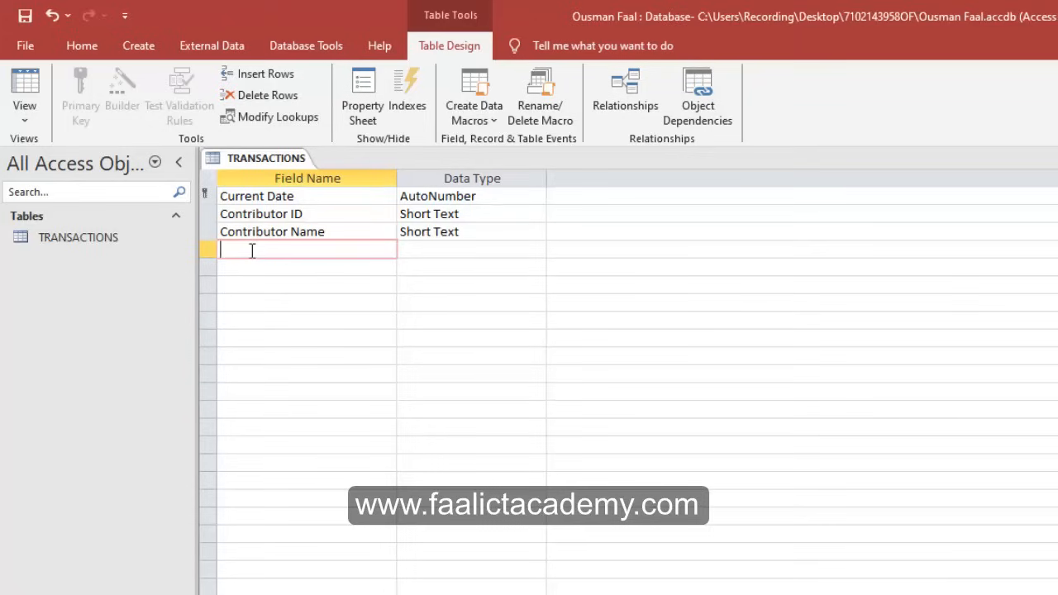
text(Savings)
key(Return)
key(Return)
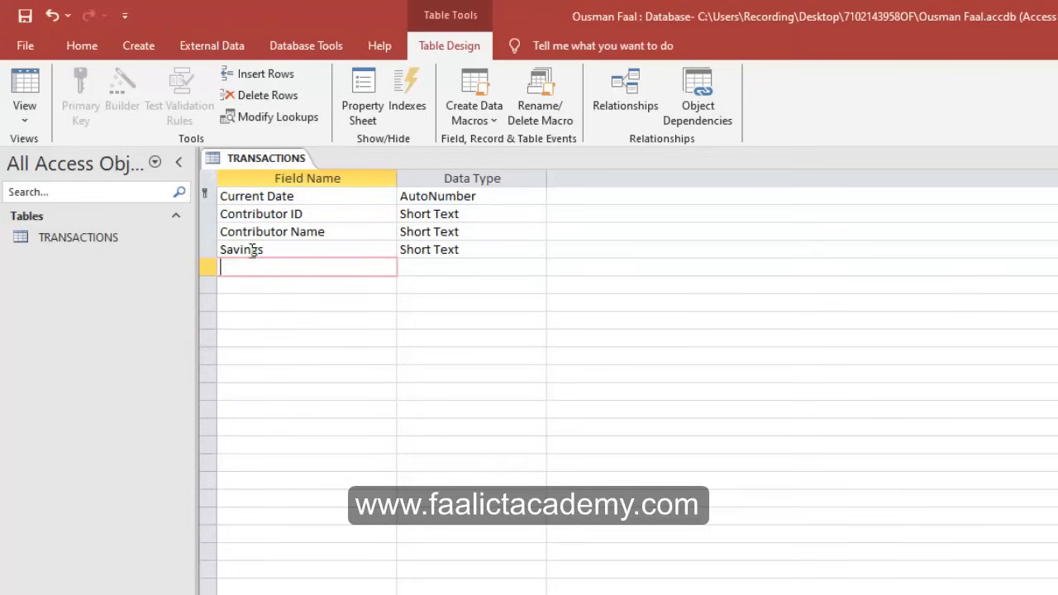
text(Withdrawals)
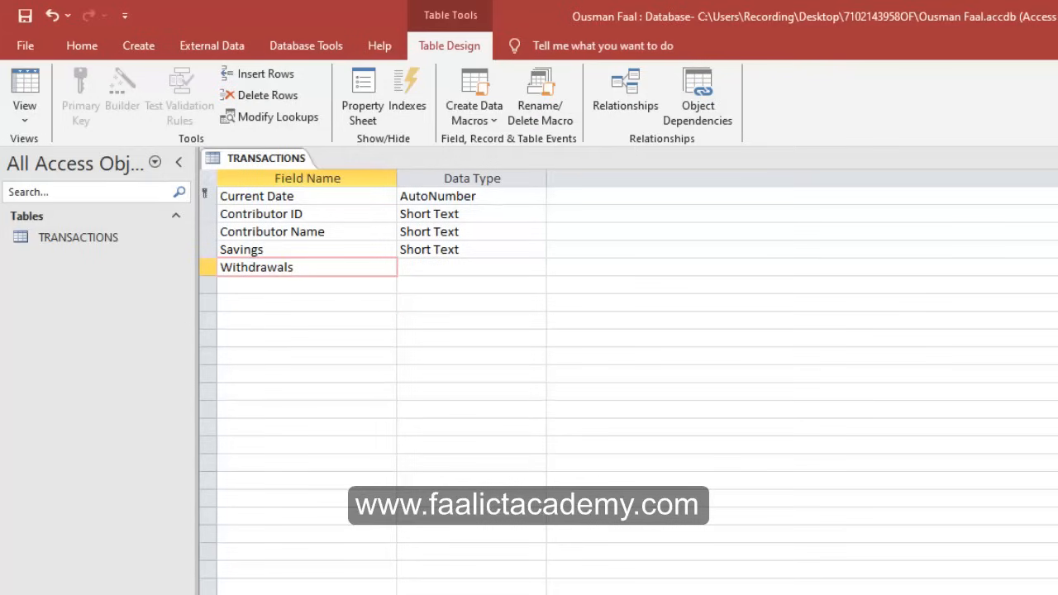
key(Tab)
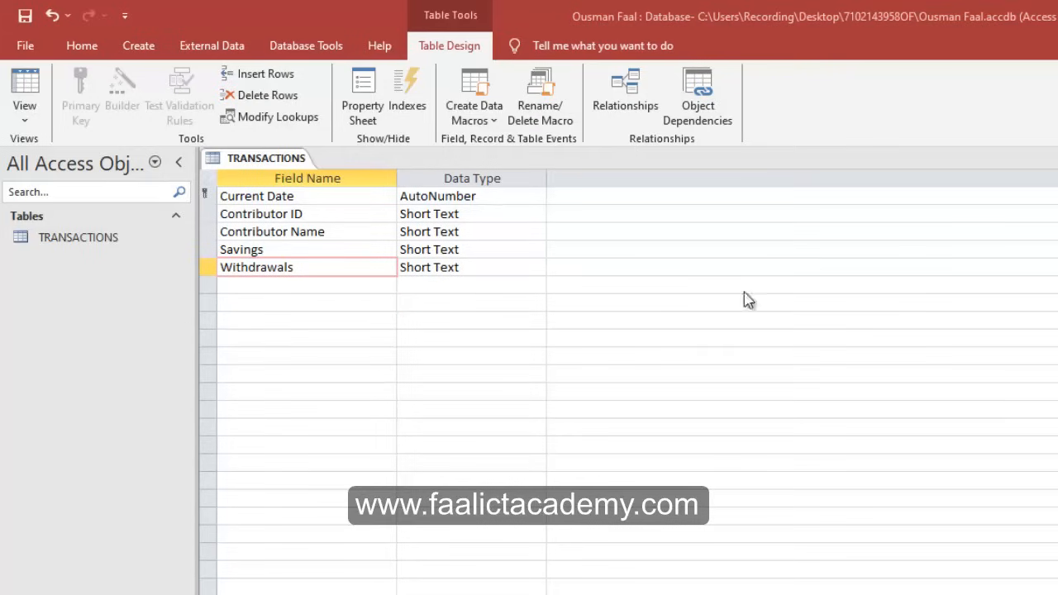
click(327, 287)
text(C)
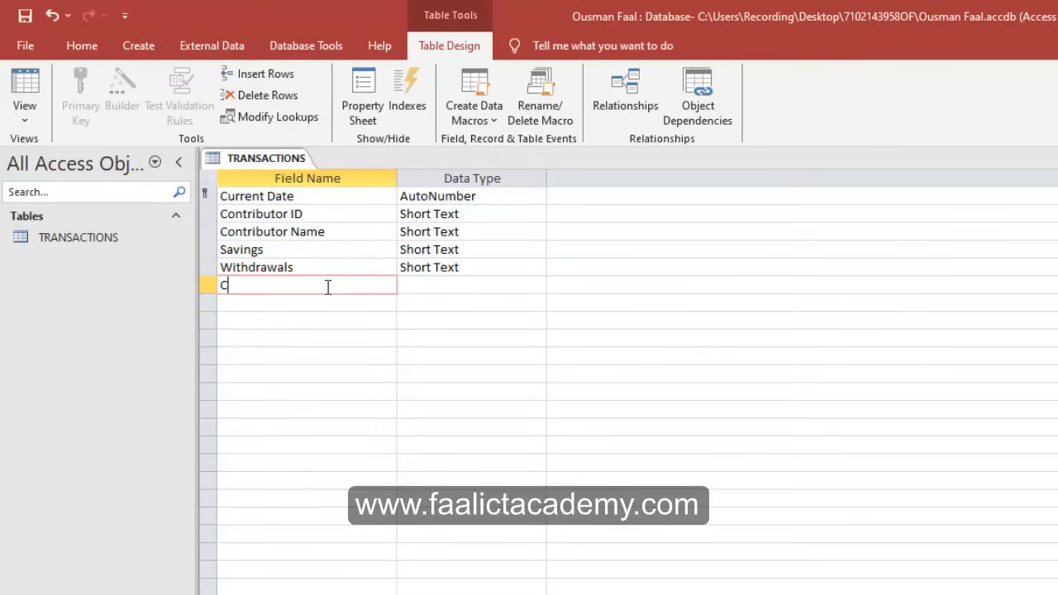
text(ollector ID)
click(430, 290)
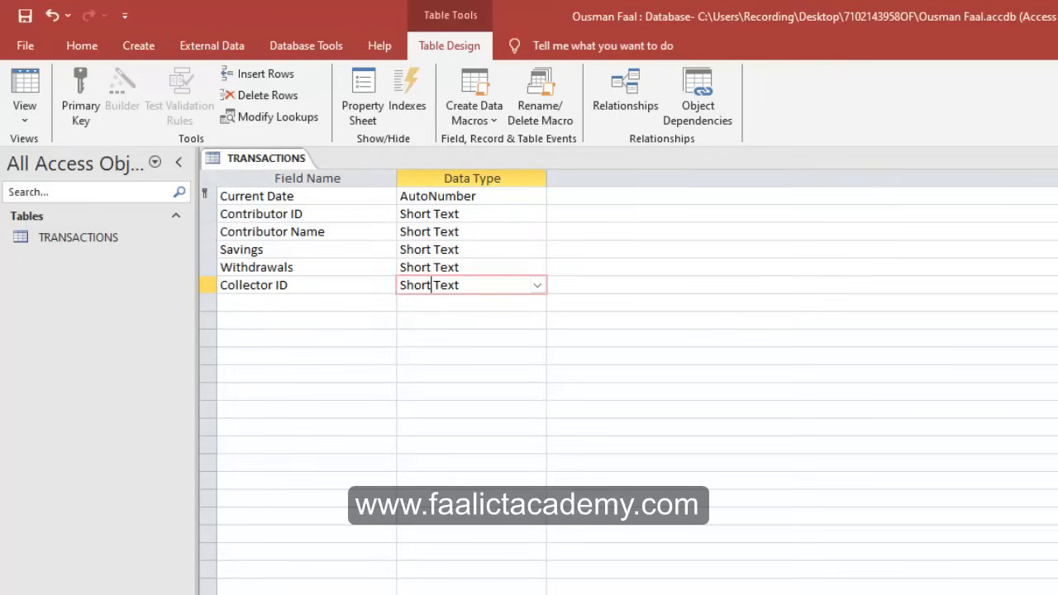
key(alt+Tab)
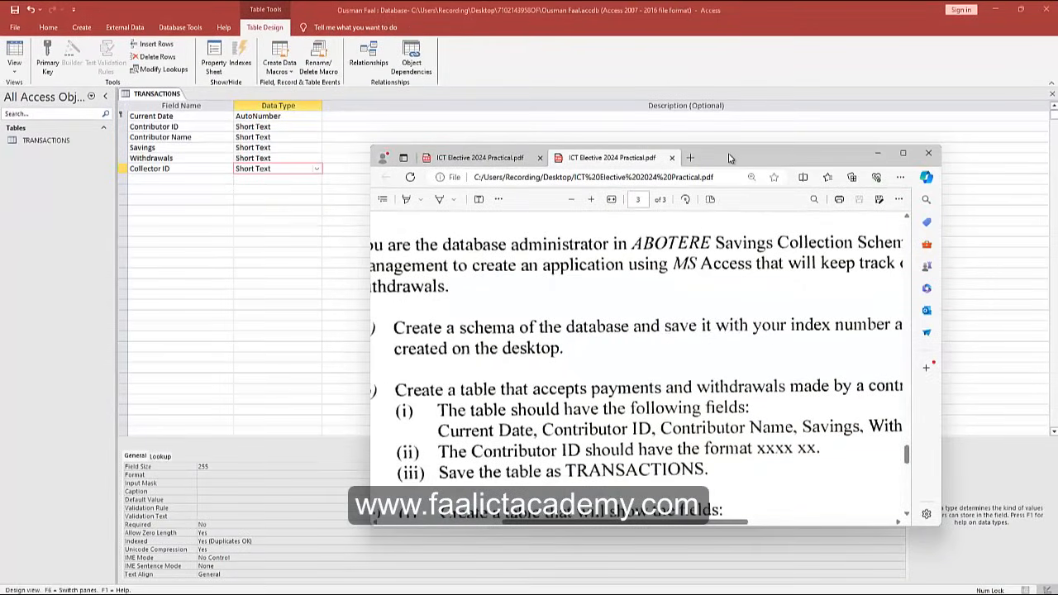
Set the Current Date field's data type to Date/Time.
drag(731, 158, 1057, 579)
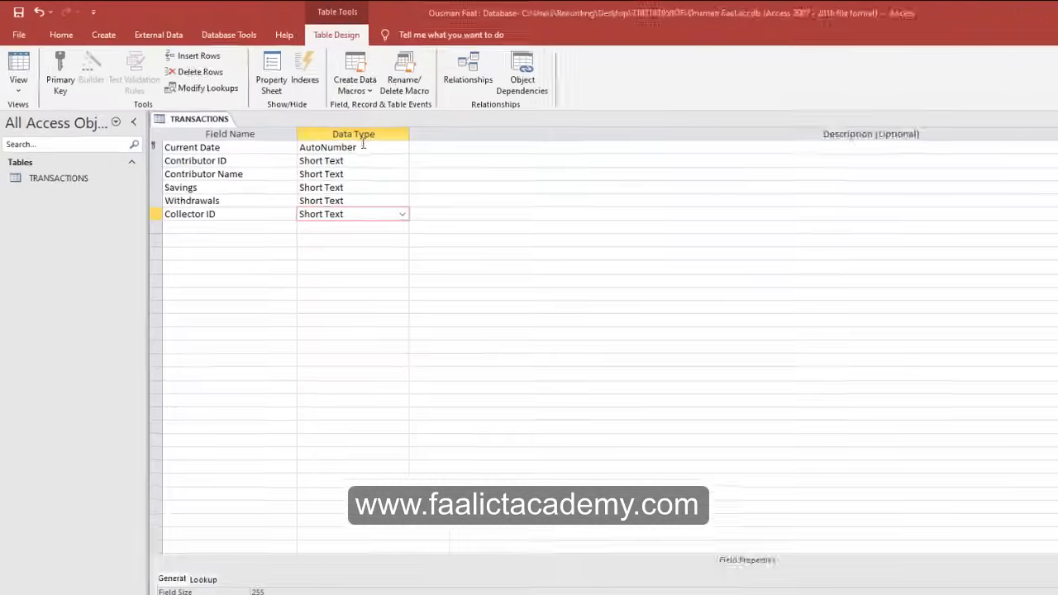
click(284, 116)
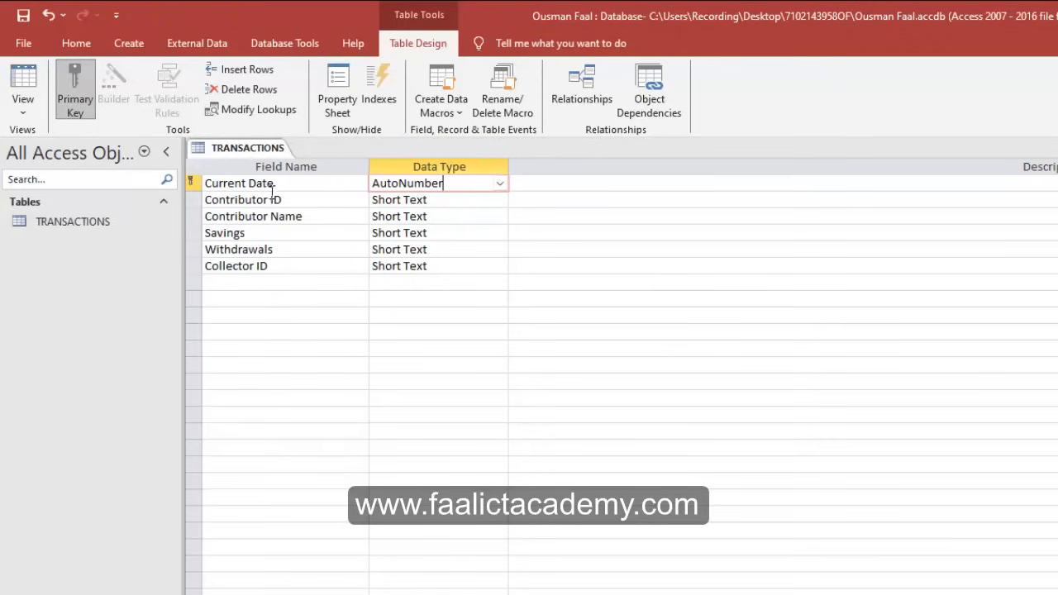
click(500, 184)
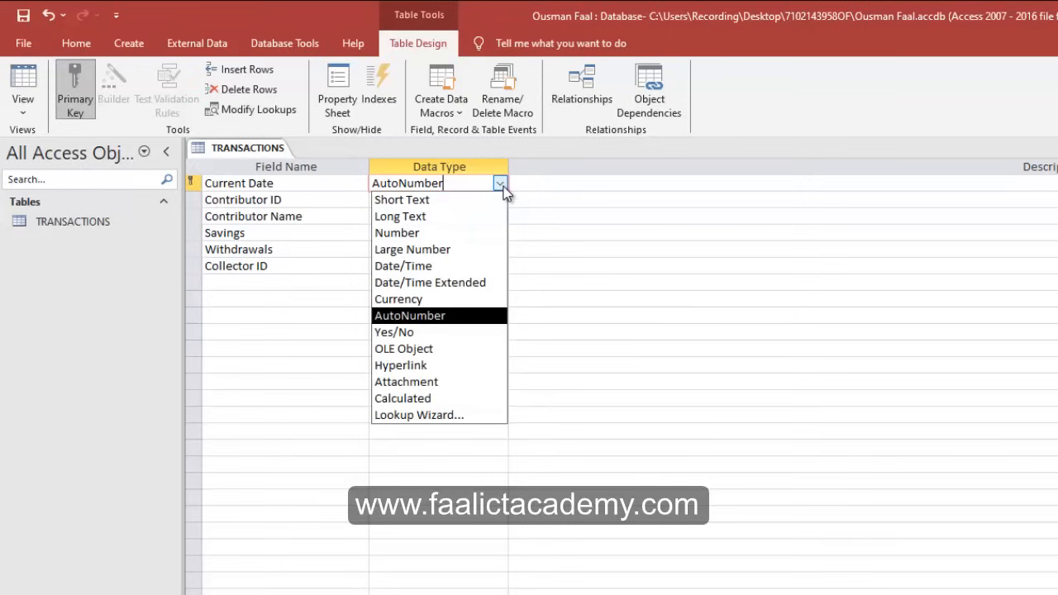
click(441, 266)
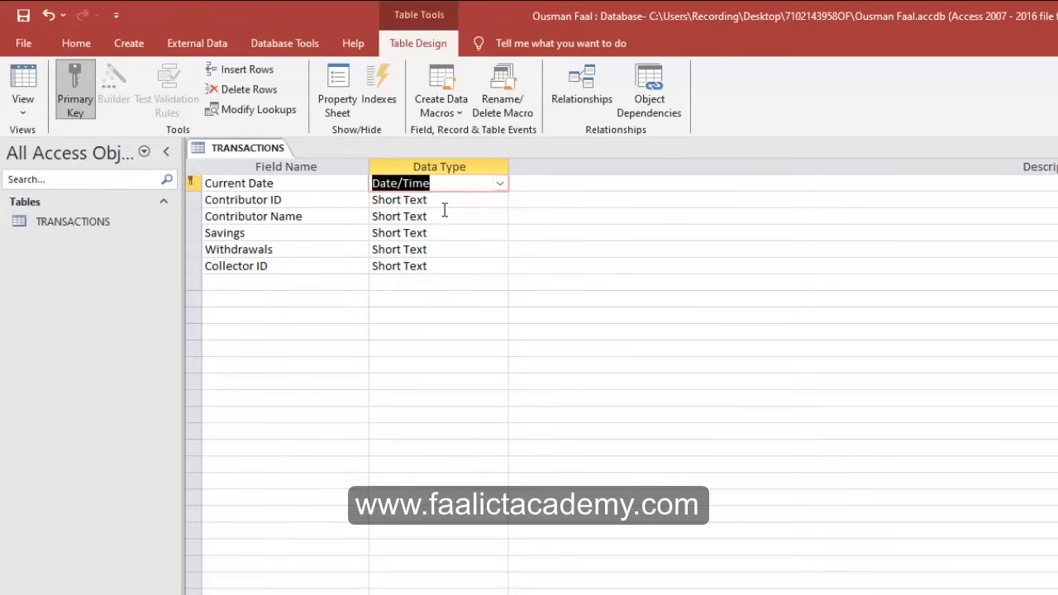
click(444, 202)
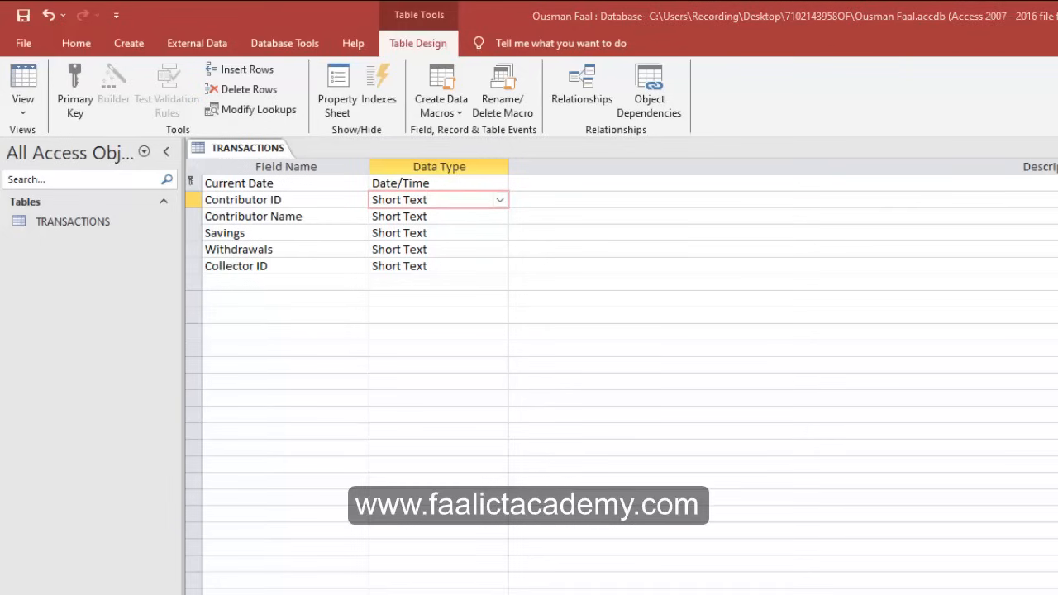
Keep Contributor ID, Contributor Name, Savings, Withdrawals and Collector ID as Short Text, then recheck the PDF.
scroll(884, 385, down, 2)
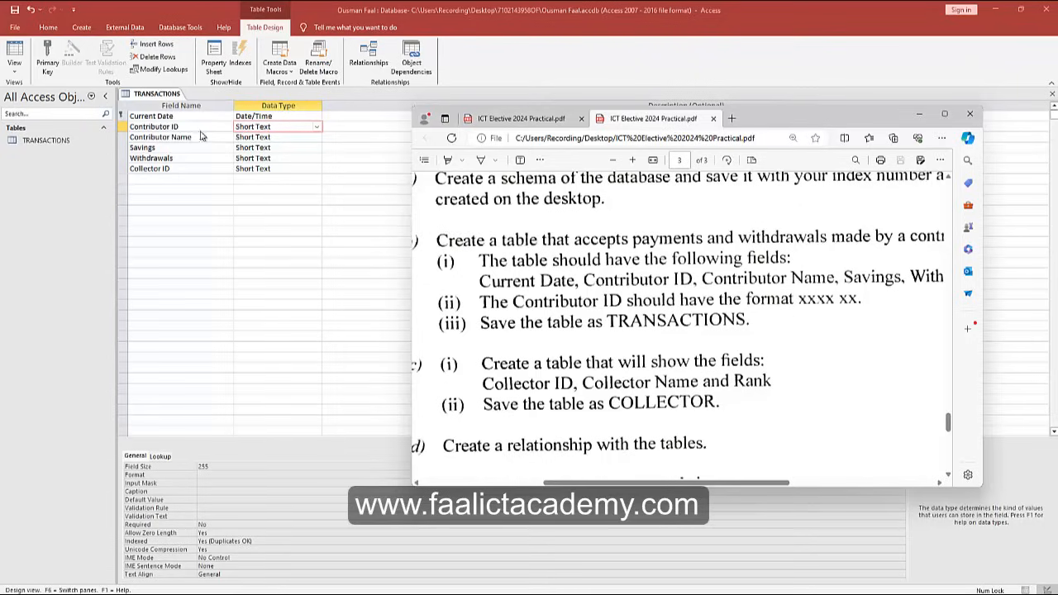
drag(799, 120, 1057, 47)
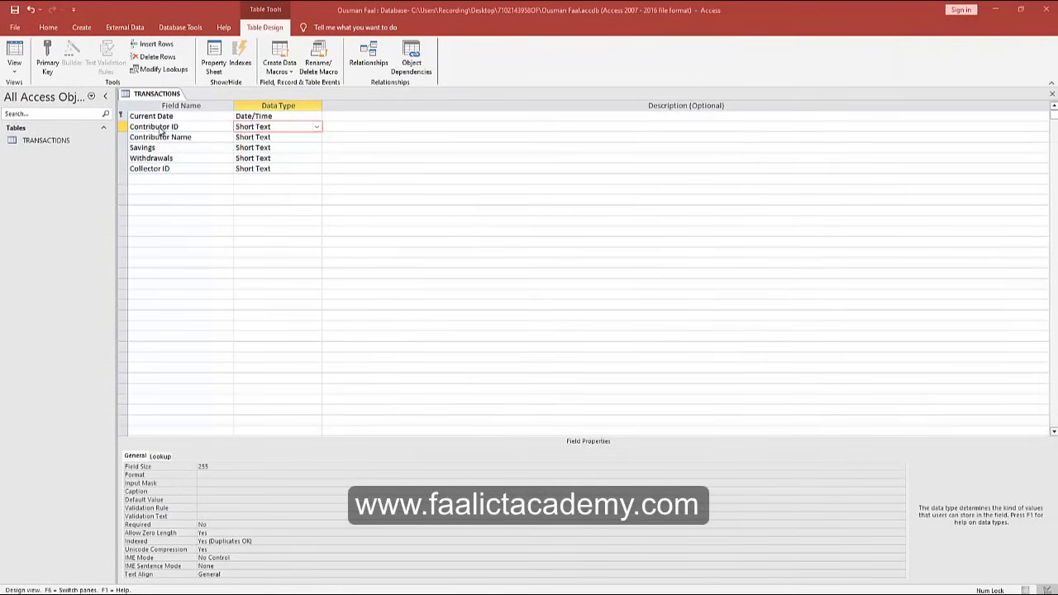
click(317, 127)
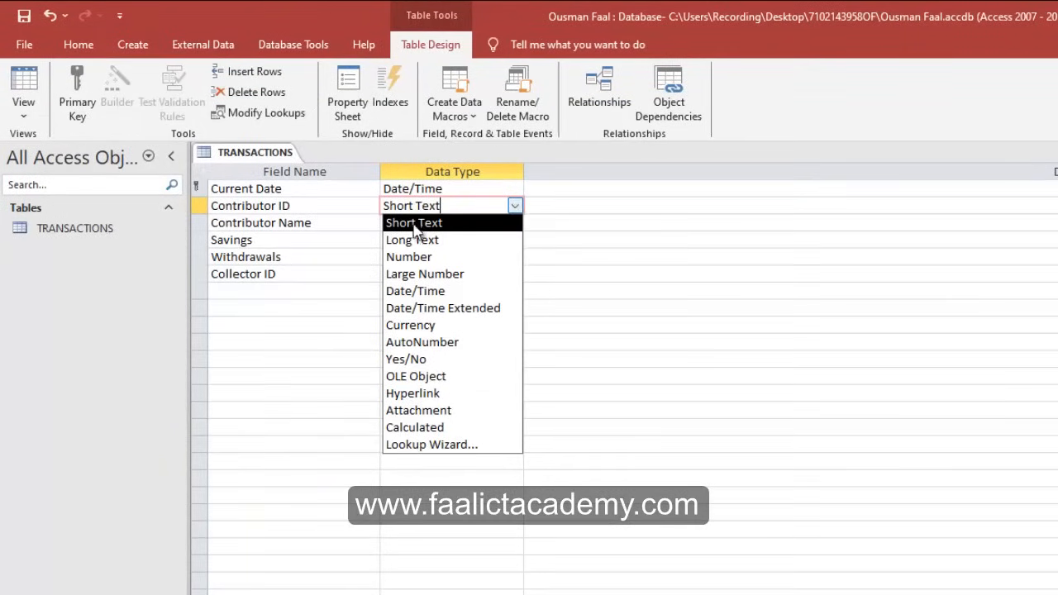
click(545, 209)
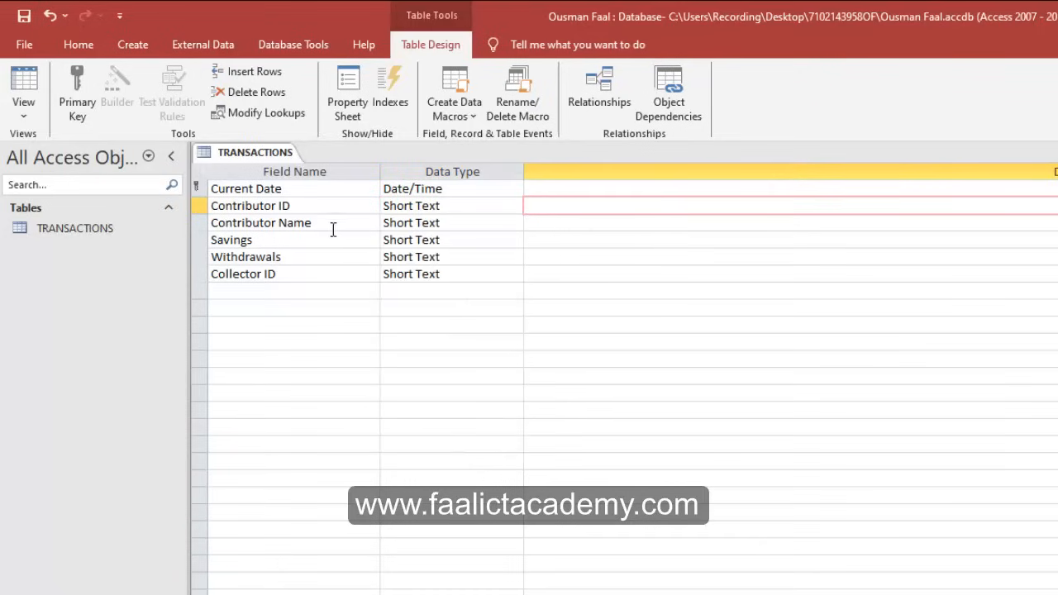
click(440, 223)
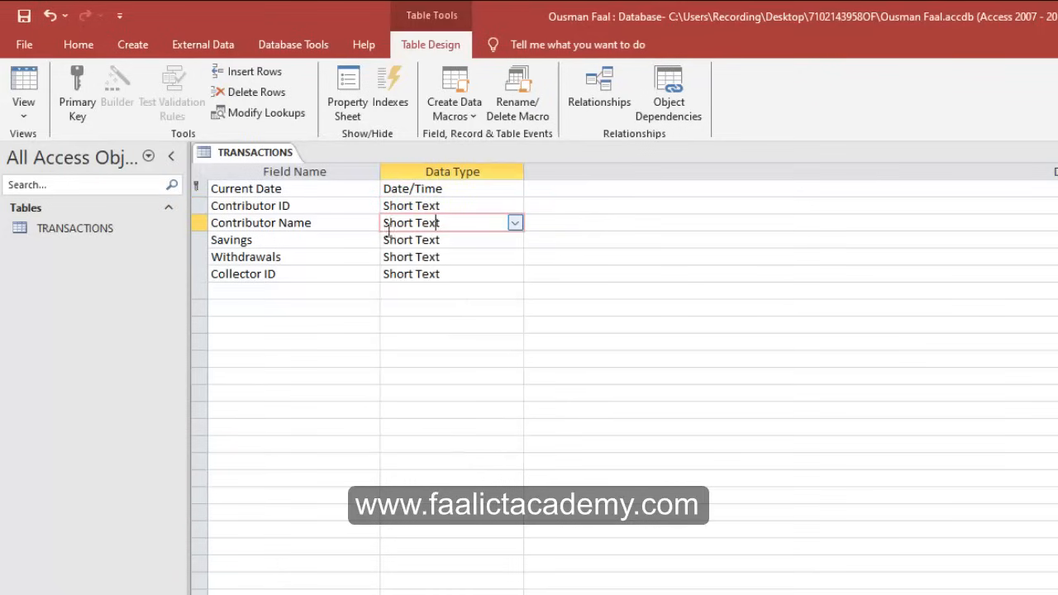
click(478, 241)
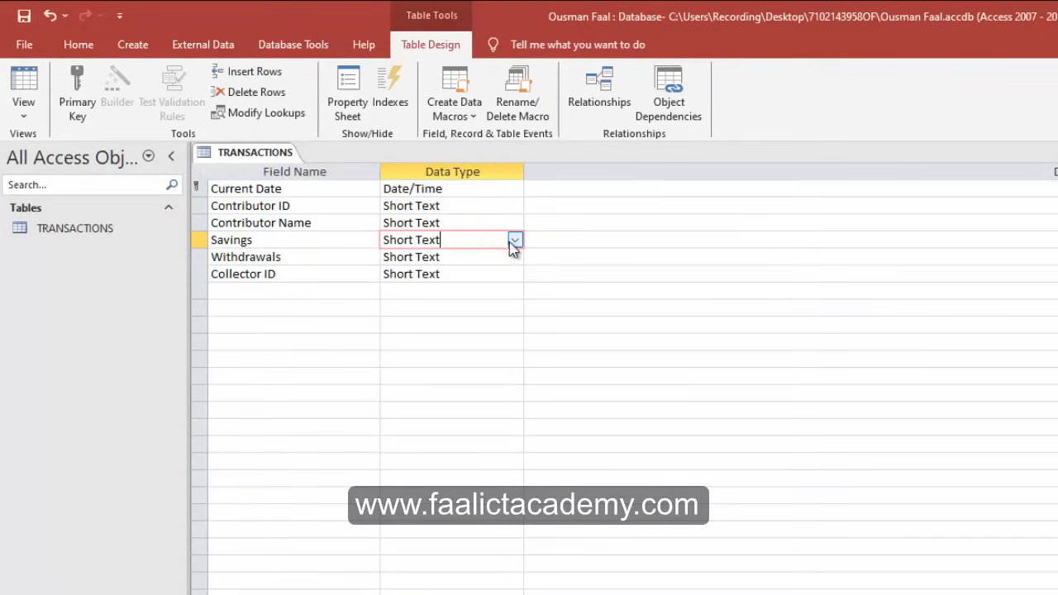
click(514, 240)
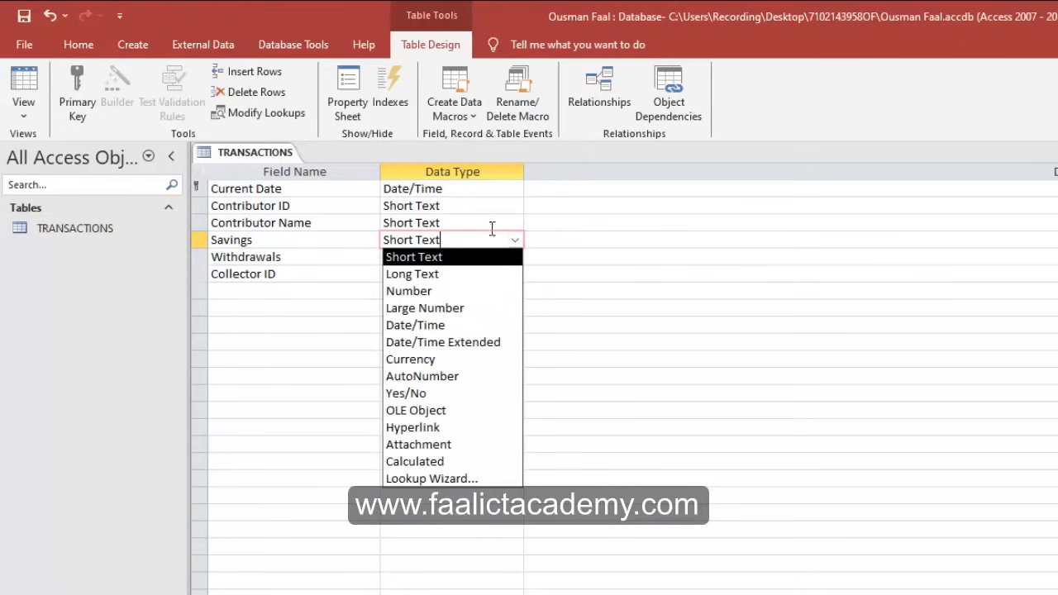
click(591, 236)
click(459, 253)
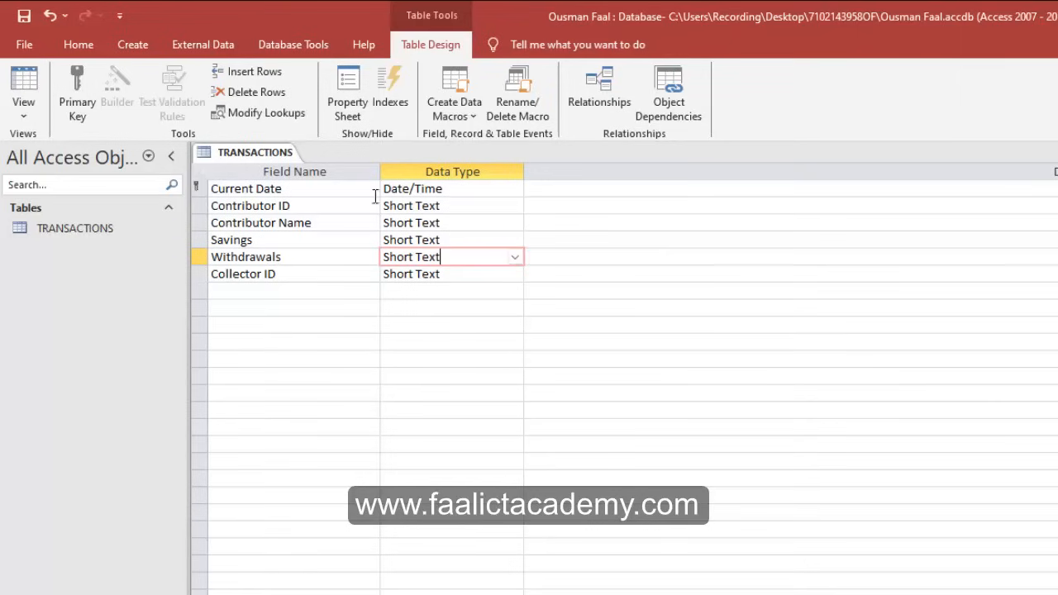
click(457, 270)
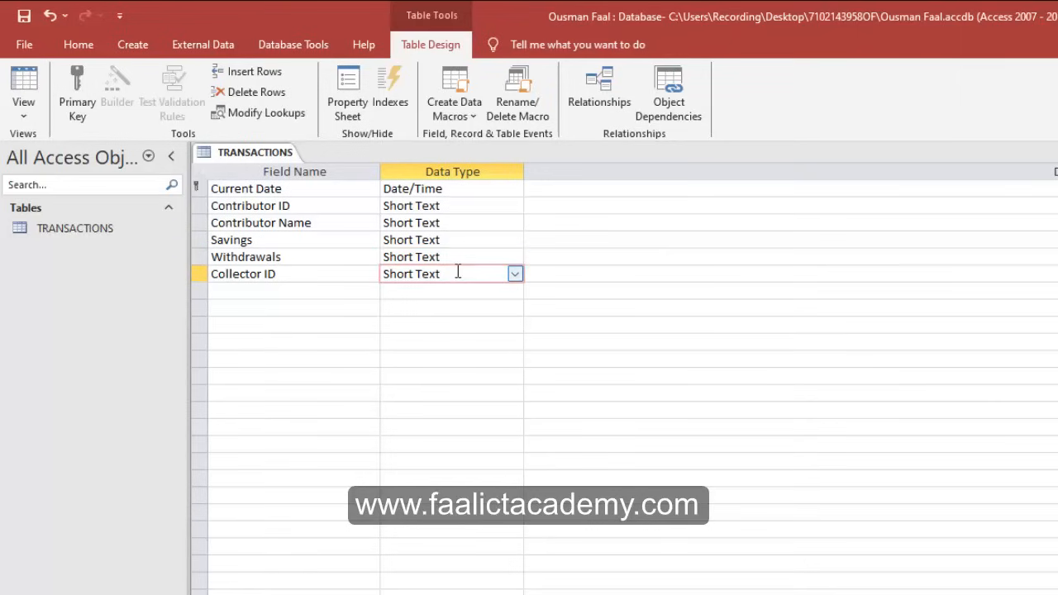
key(alt+Tab)
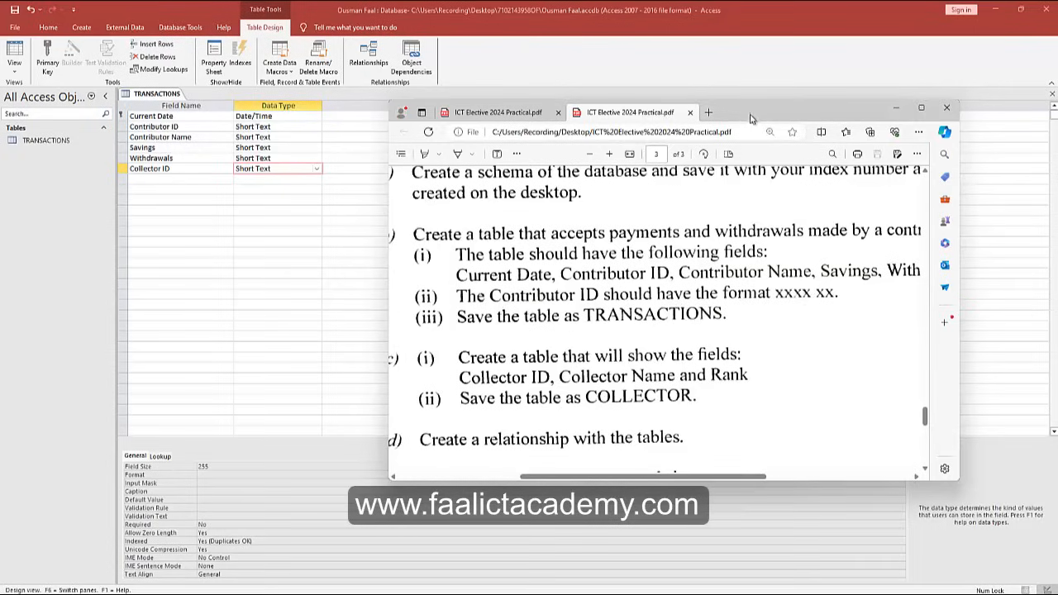
Return to the table design and launch the Input Mask builder for Contributor ID.
key(alt+Tab)
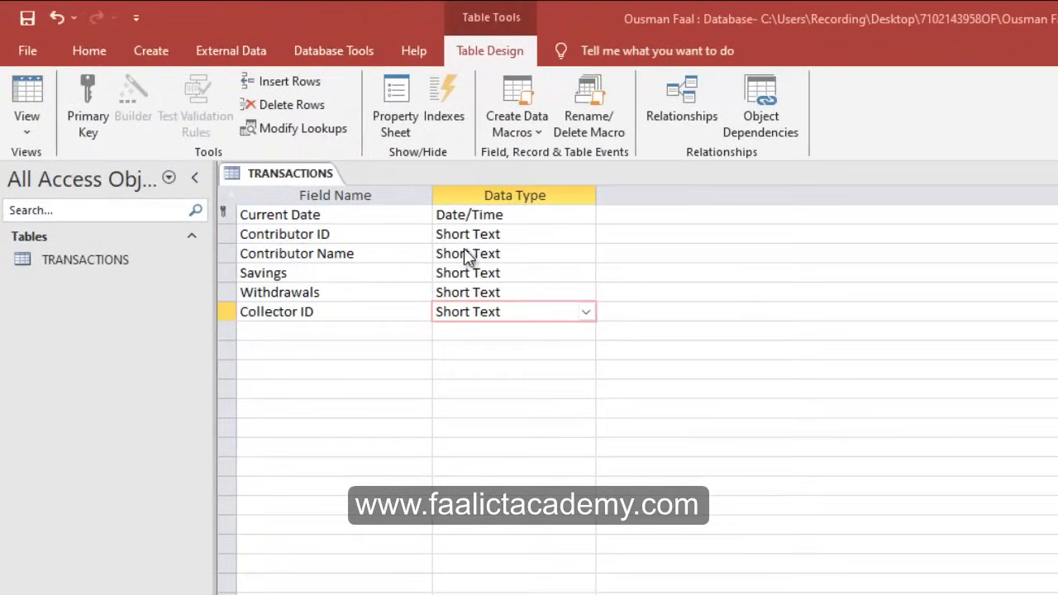
click(478, 234)
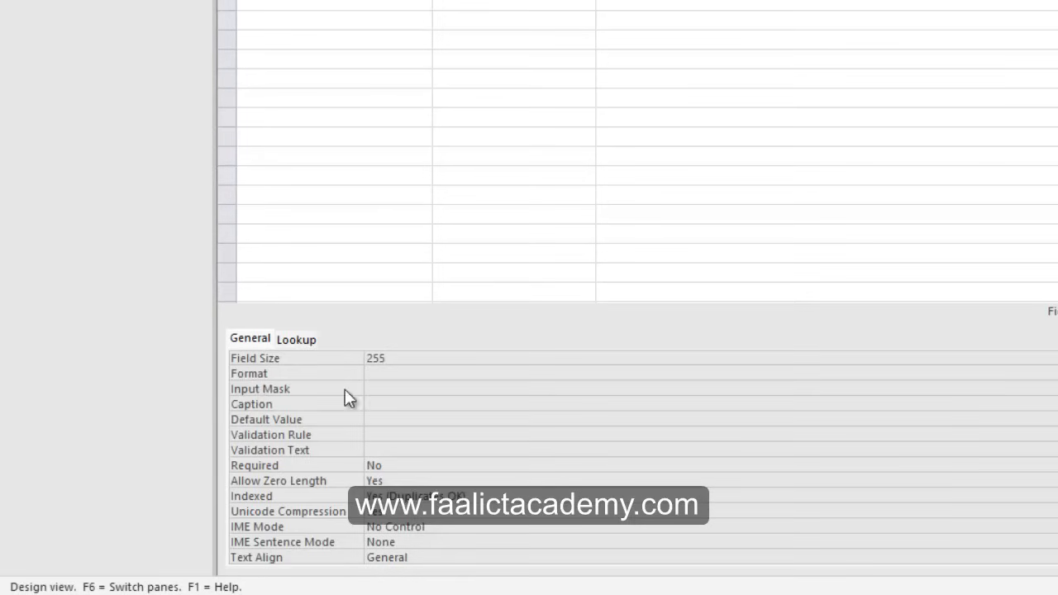
click(393, 389)
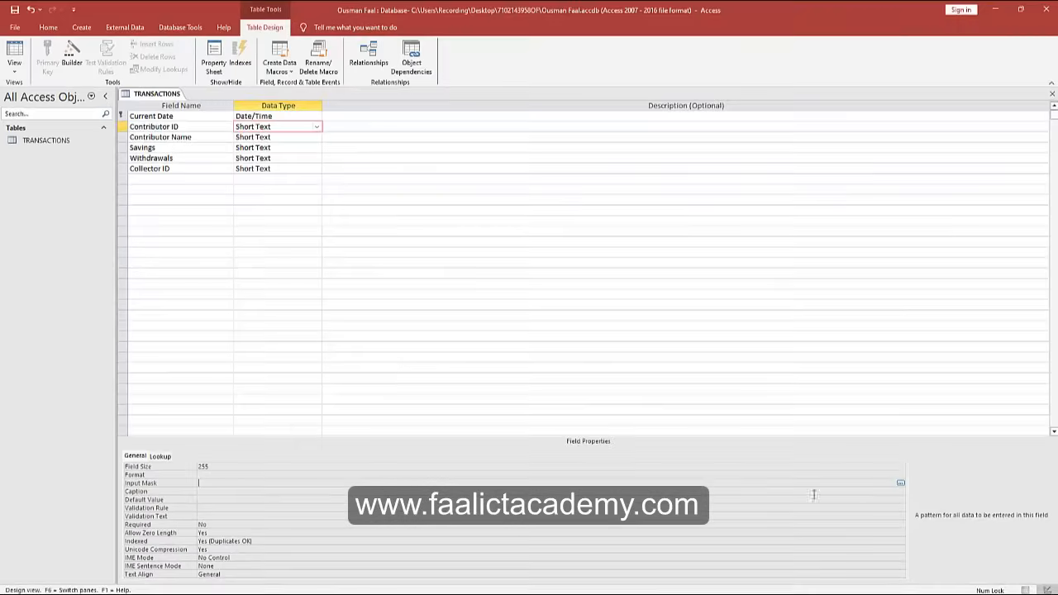
click(901, 485)
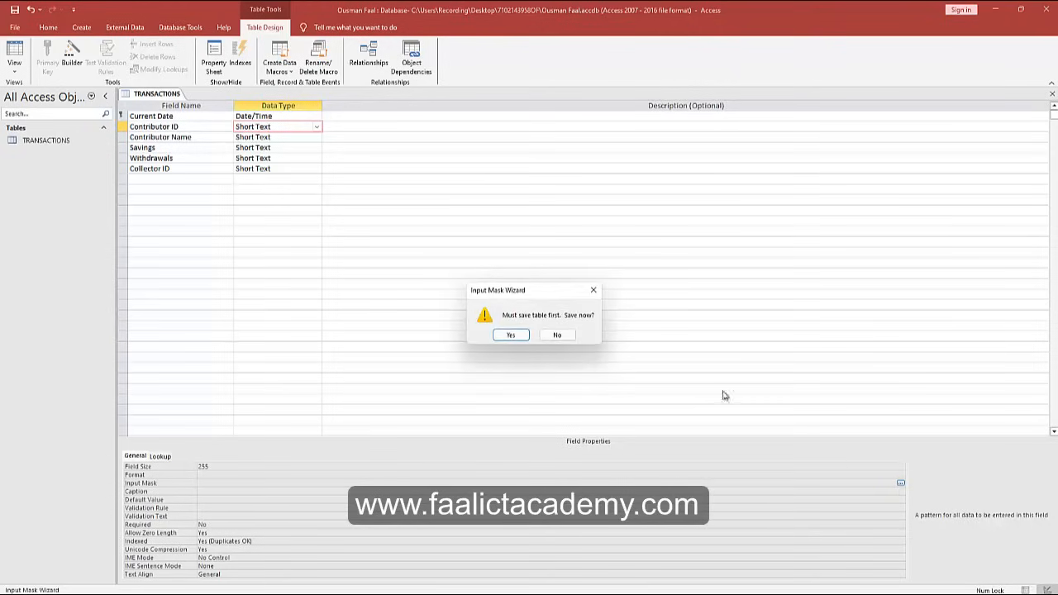
Save the TRANSACTIONS table and browse the predefined input mask list.
click(511, 335)
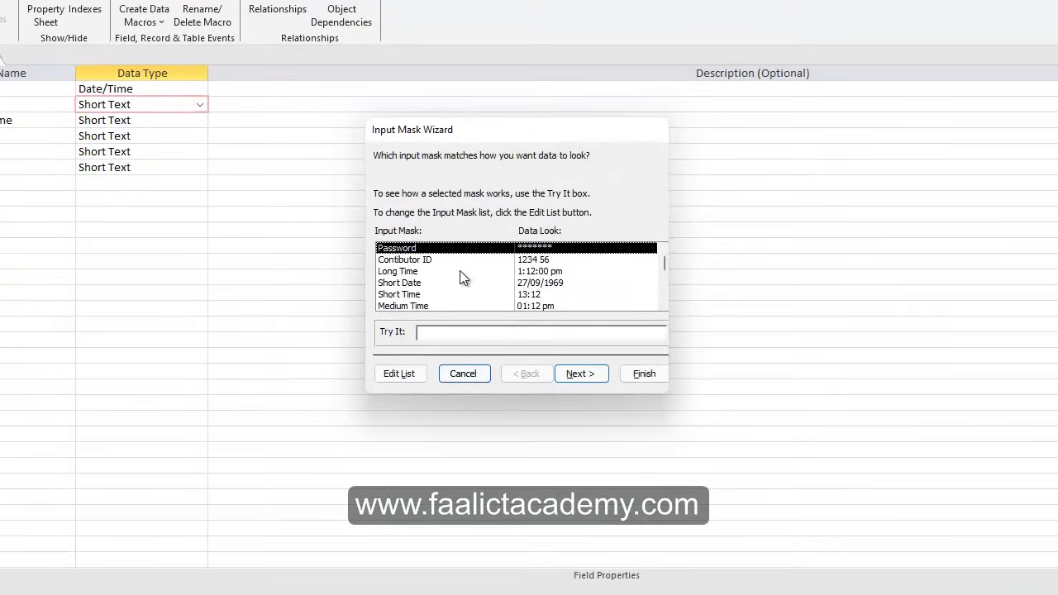
scroll(460, 277, down, 1)
scroll(462, 283, up, 1)
click(414, 283)
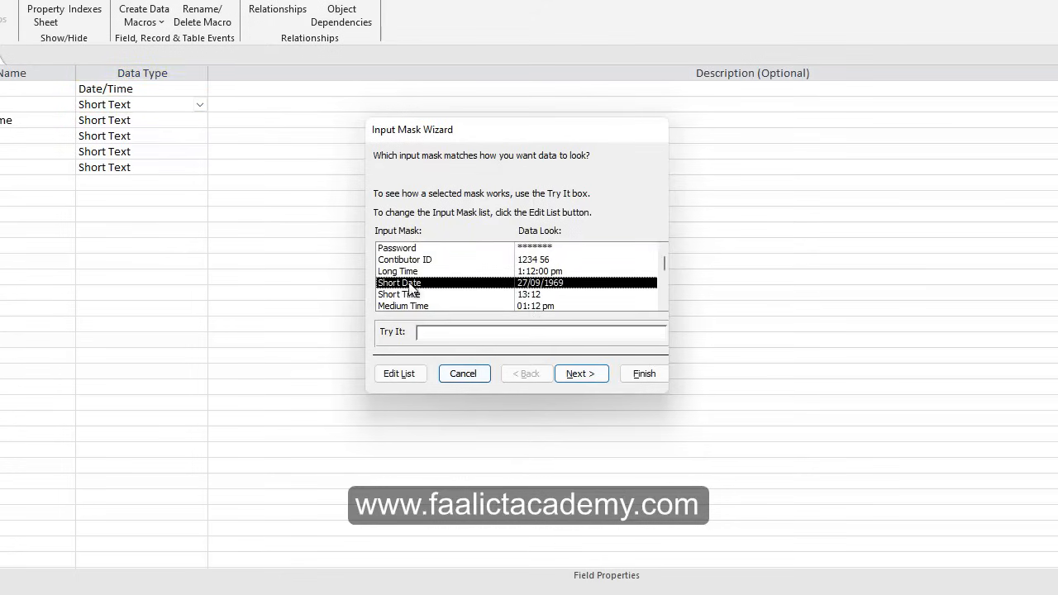
click(405, 272)
click(402, 294)
click(404, 306)
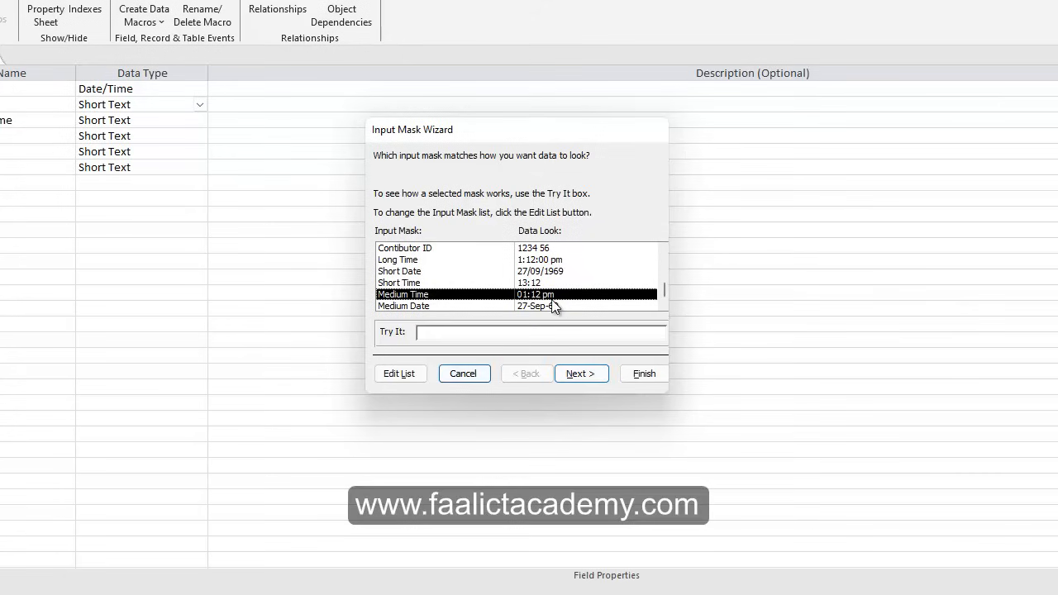
click(405, 261)
click(405, 273)
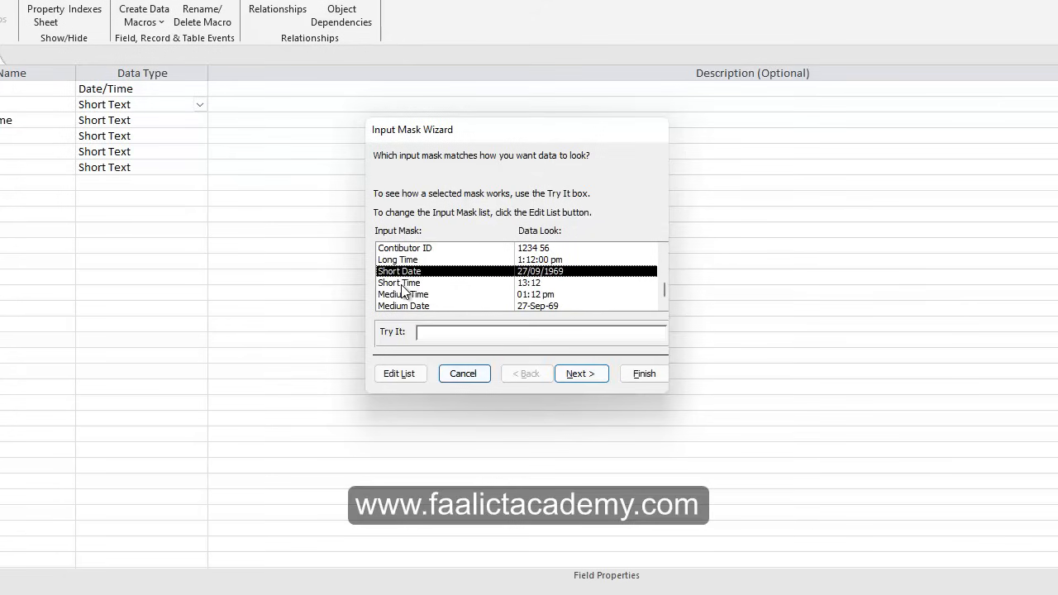
click(405, 284)
click(408, 295)
Compare the Short Date, Password and Contibutor ID masks, then open the mask list editor.
scroll(409, 301, up, 1)
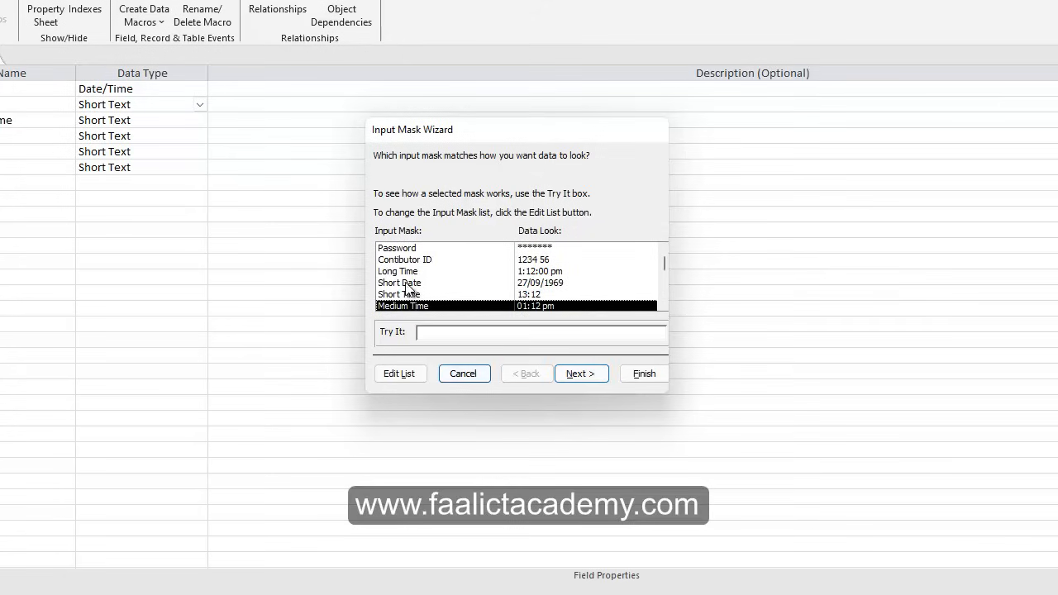
click(405, 286)
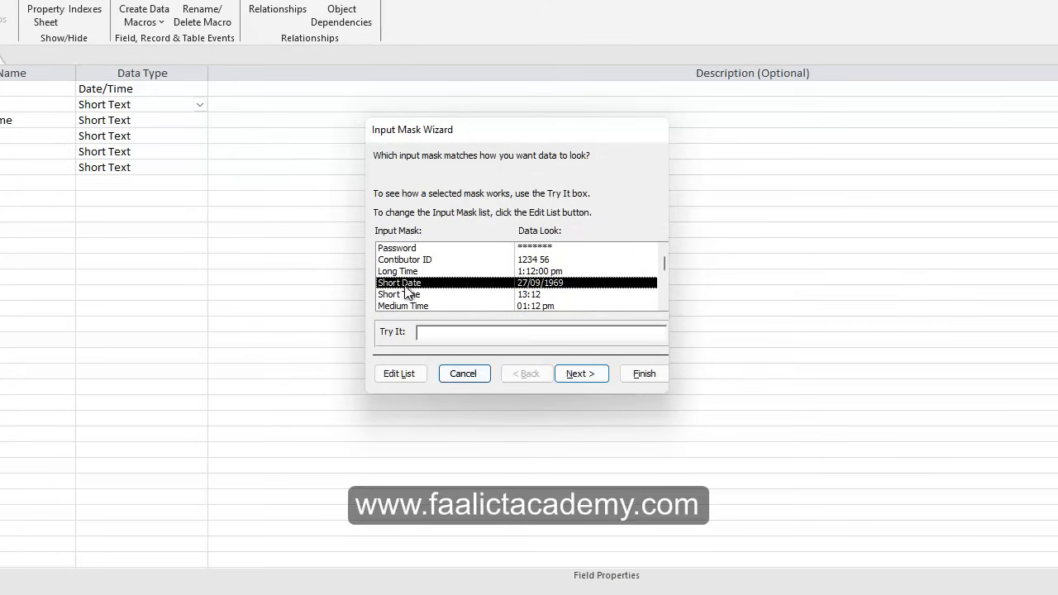
click(401, 249)
click(432, 262)
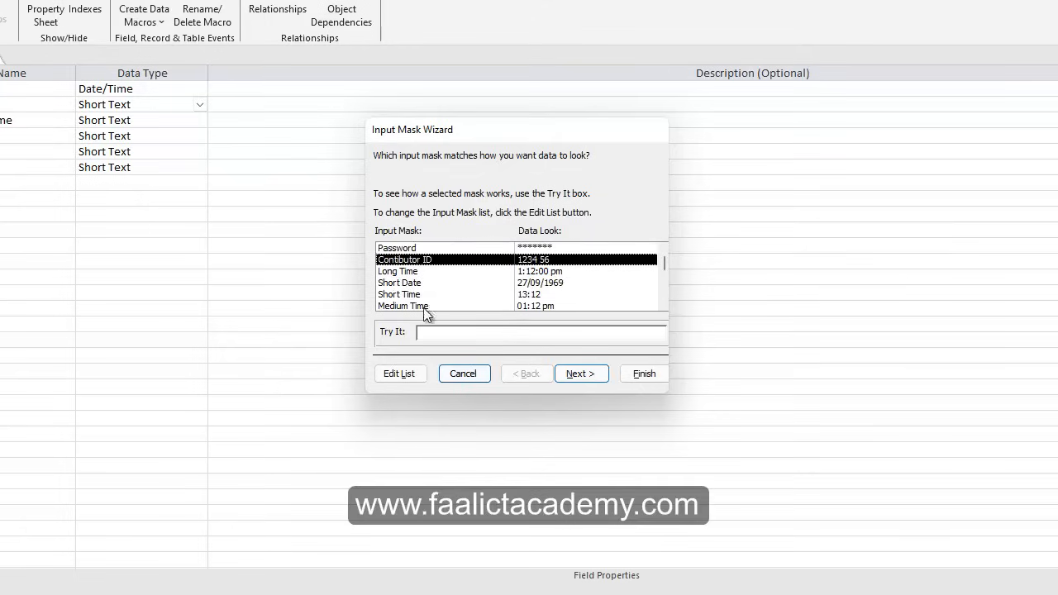
click(427, 307)
scroll(414, 282, up, 1)
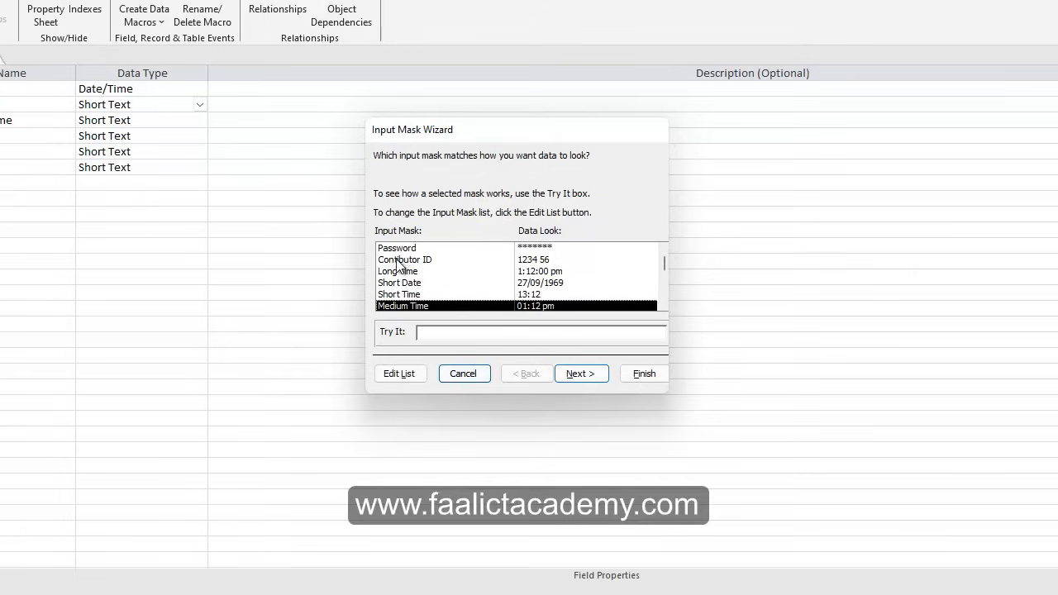
click(405, 261)
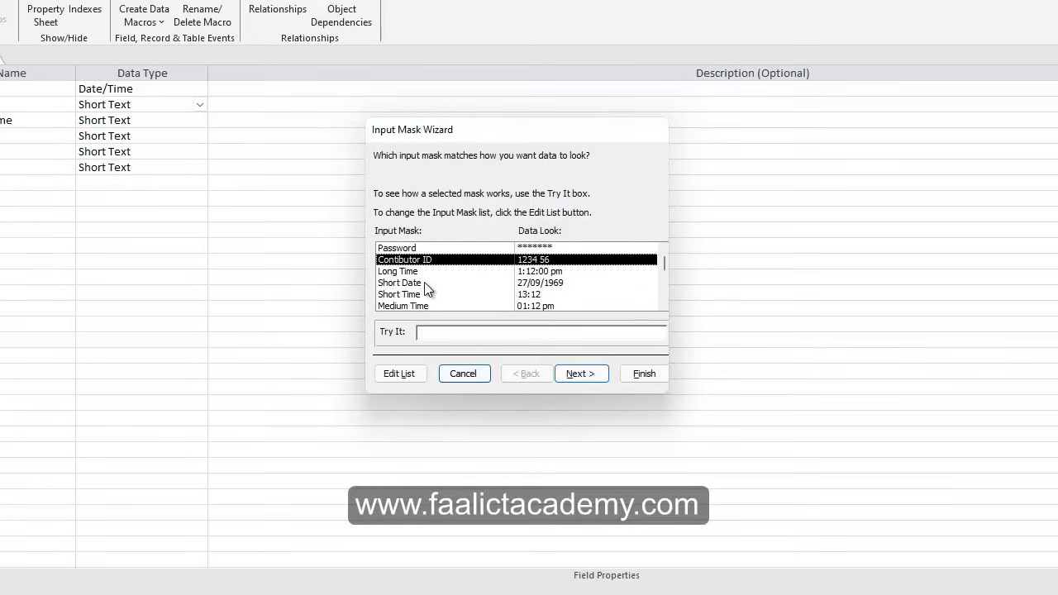
scroll(421, 281, down, 1)
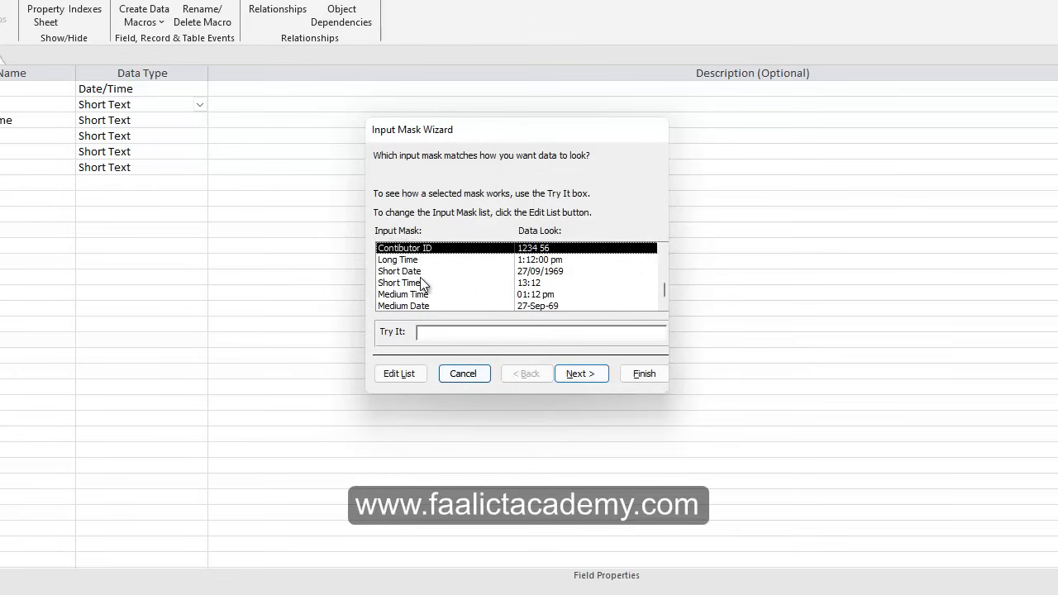
click(413, 374)
click(416, 272)
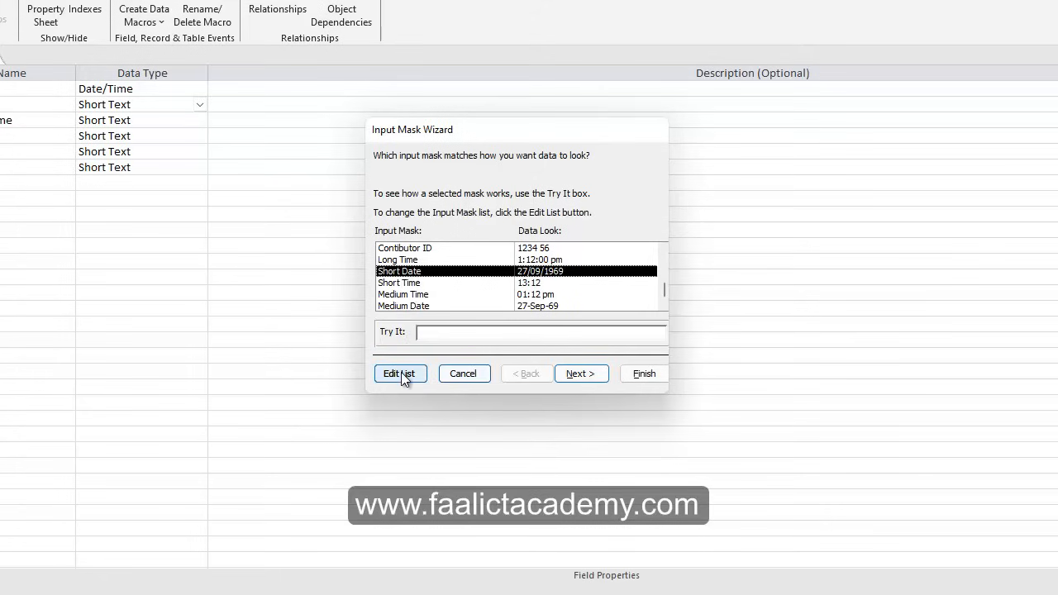
scroll(433, 285, up, 1)
click(408, 247)
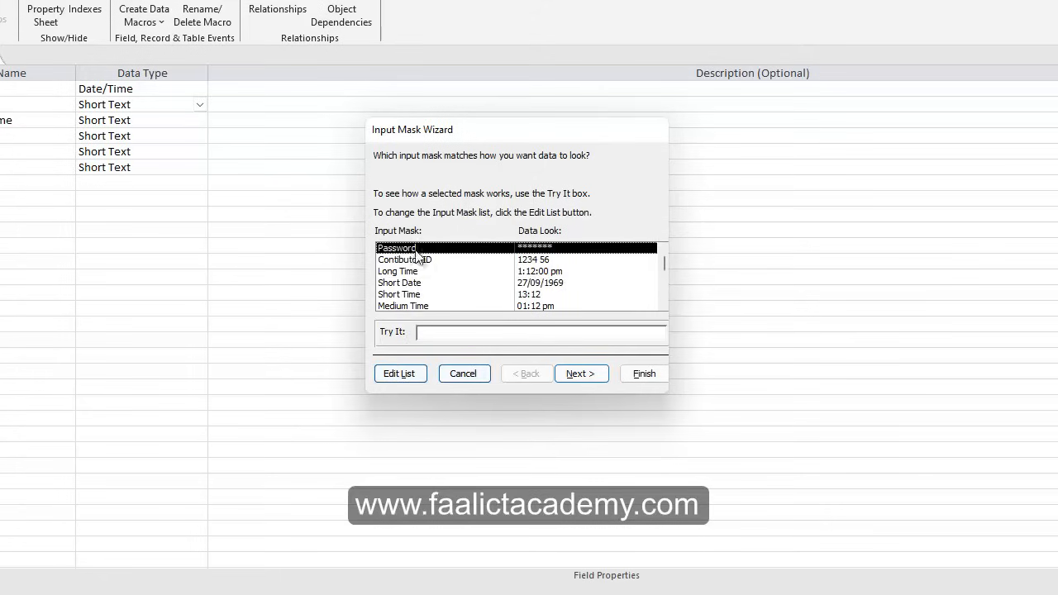
click(403, 375)
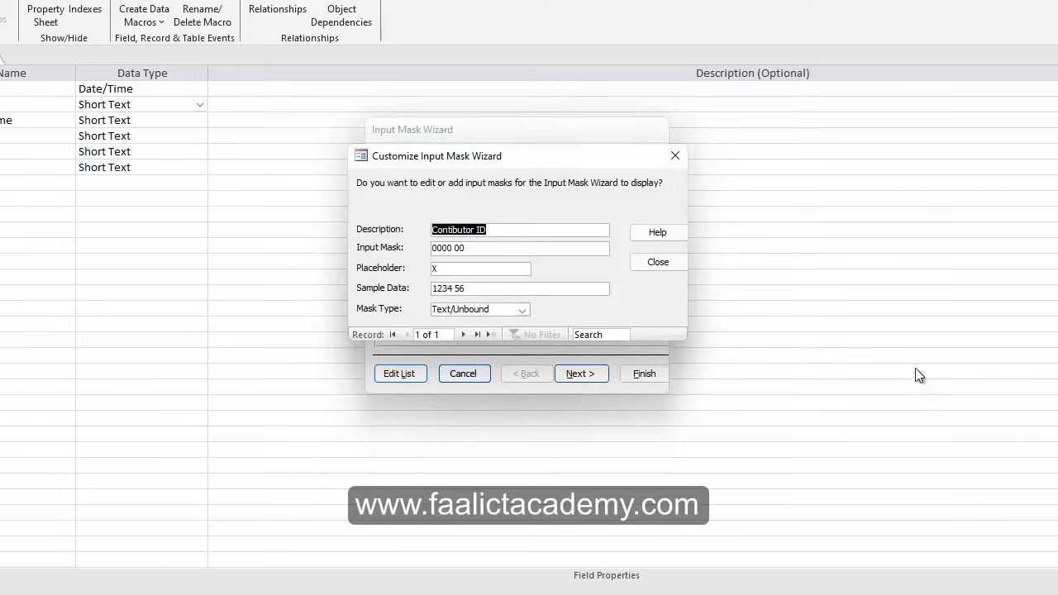
Inspect the Contibutor ID description and its 0000 00 mask in the editor.
drag(519, 230, 255, 228)
drag(508, 229, 392, 229)
drag(508, 225, 396, 233)
click(506, 231)
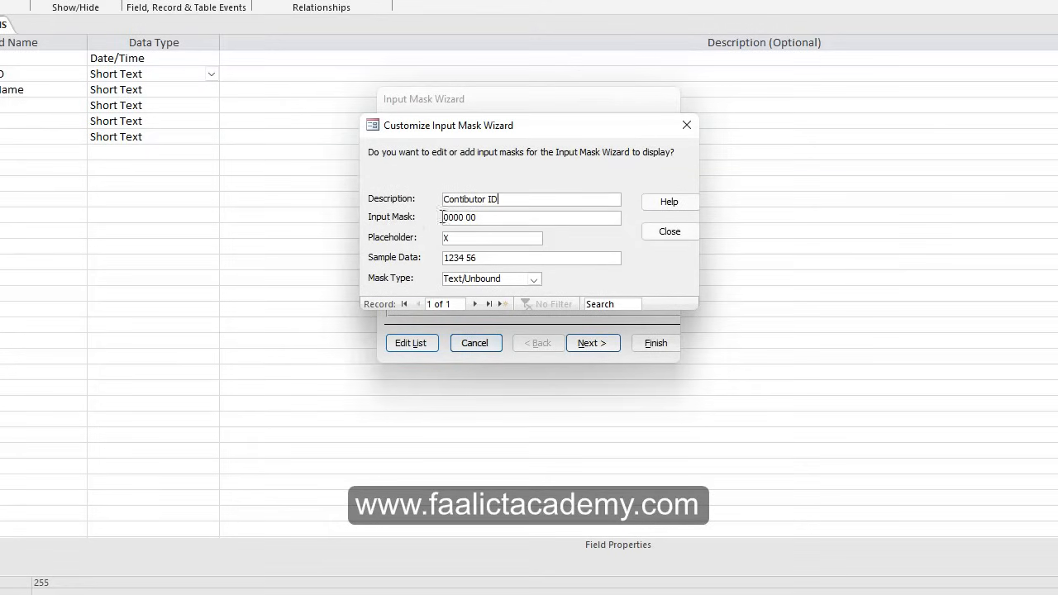
drag(489, 218, 398, 222)
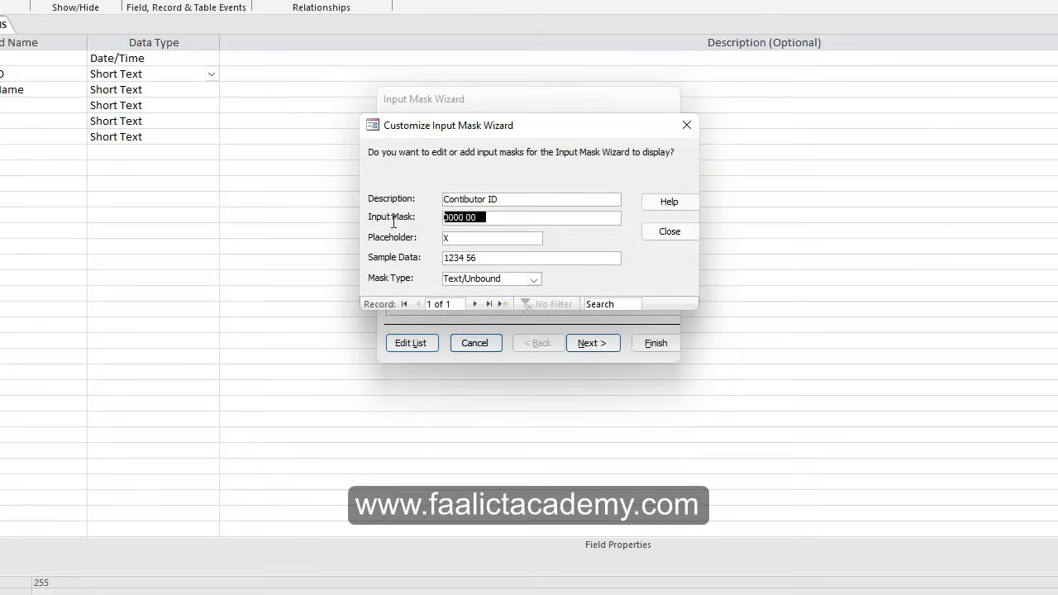
click(524, 201)
drag(534, 202, 431, 202)
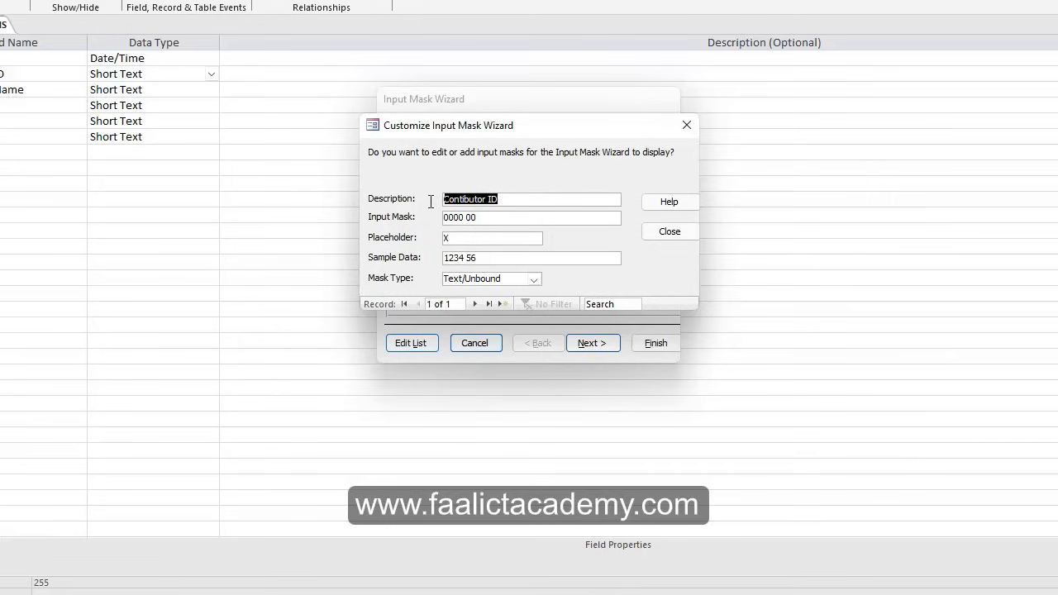
click(518, 201)
Retype the mask pattern as 0000 00 after trying LLLL 00, then compare with the PDF's xxxx xx format.
key(Tab)
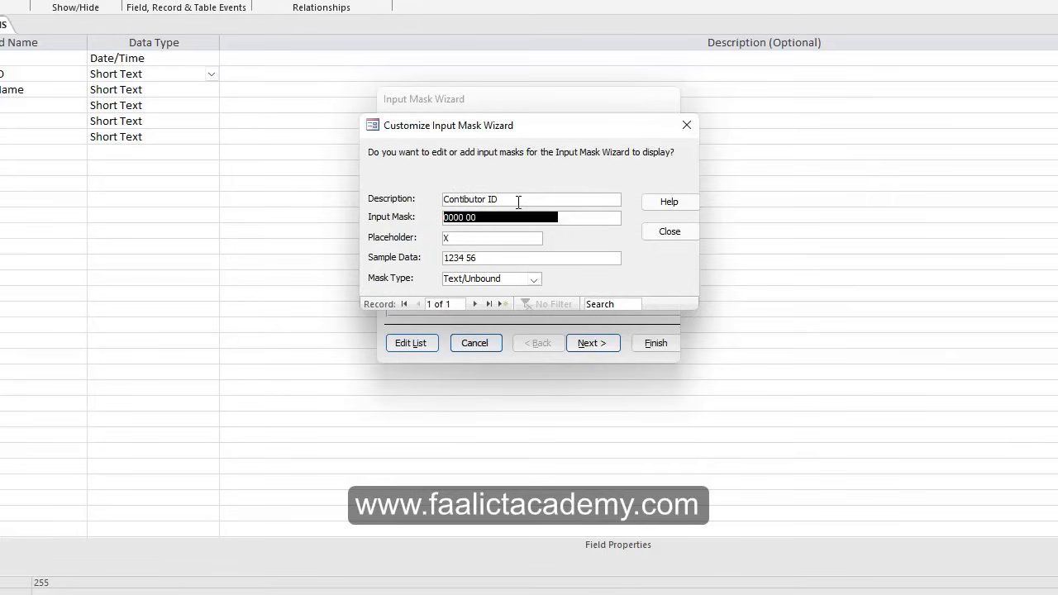
text(0000)
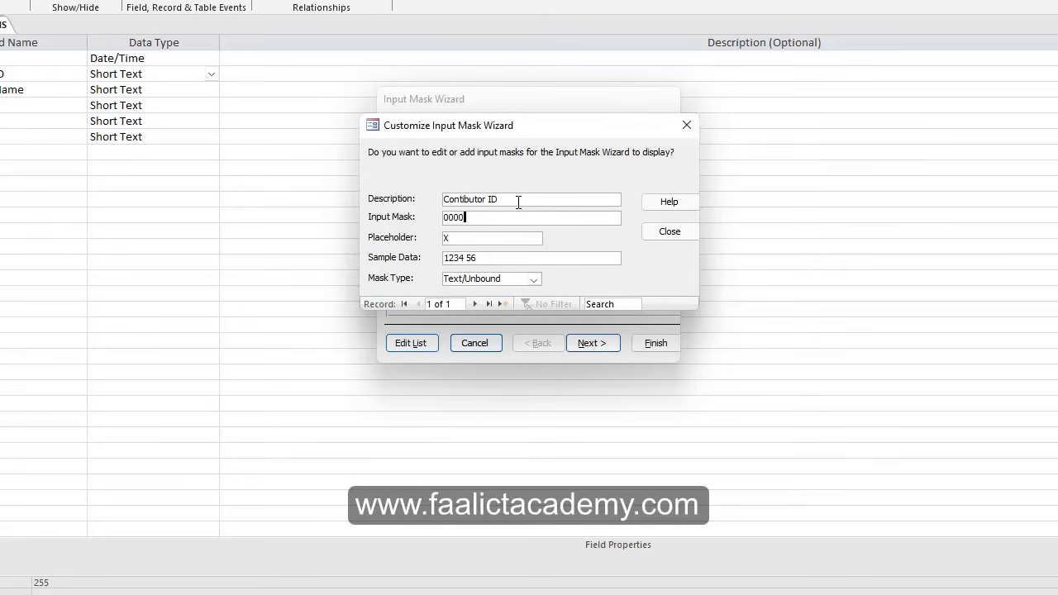
text( 00)
key(BackSpace)
key(BackSpace)
key(BackSpace)
key(BackSpace)
key(BackSpace)
key(BackSpace)
key(BackSpace)
text(L)
text(L)
text(LL)
text(00)
key(BackSpace)
key(BackSpace)
key(BackSpace)
key(BackSpace)
key(BackSpace)
key(BackSpace)
key(BackSpace)
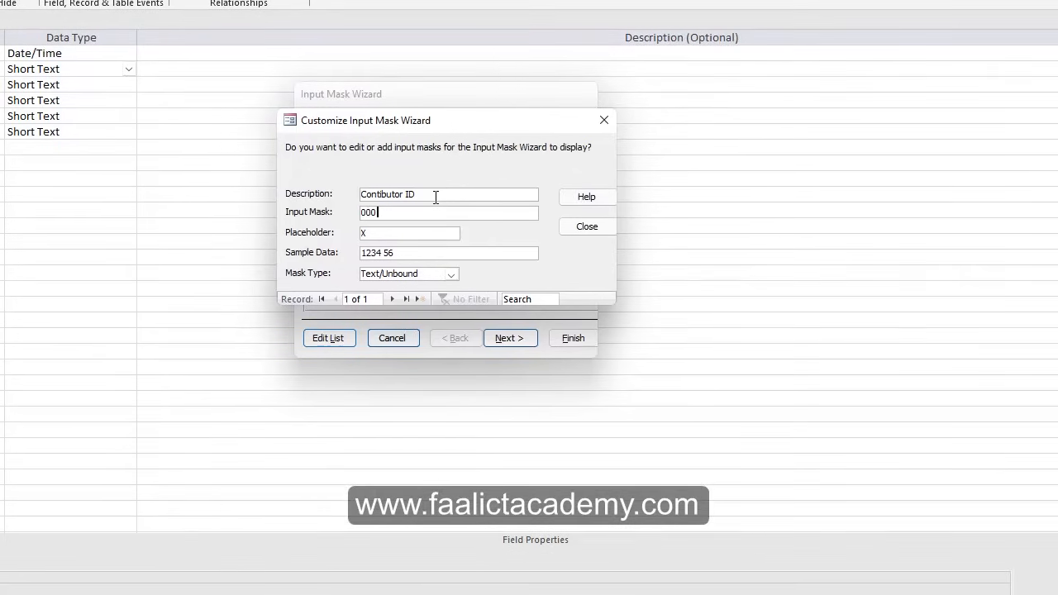
text(0 00)
click(397, 232)
key(alt+Tab)
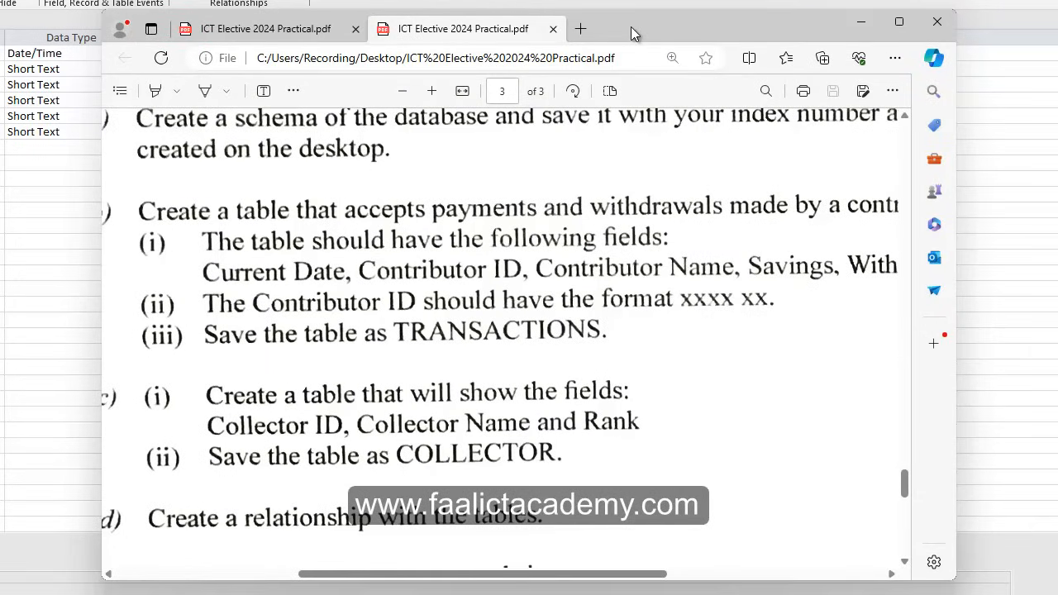
Replace the Contibutor ID mask's sample data 1234 56 with 8736 81.
key(alt+Tab)
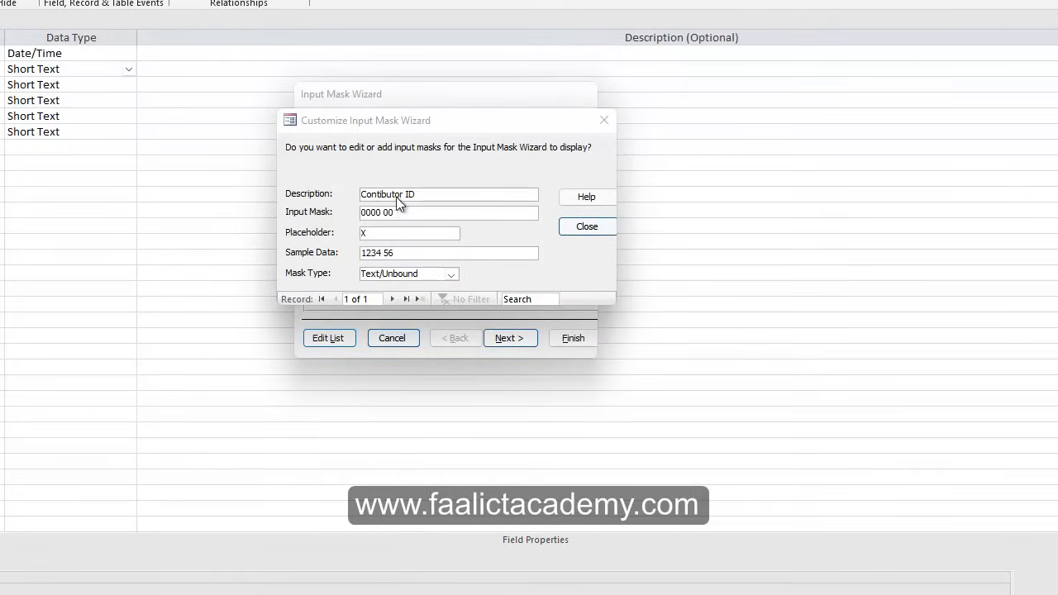
click(372, 235)
drag(385, 236, 304, 240)
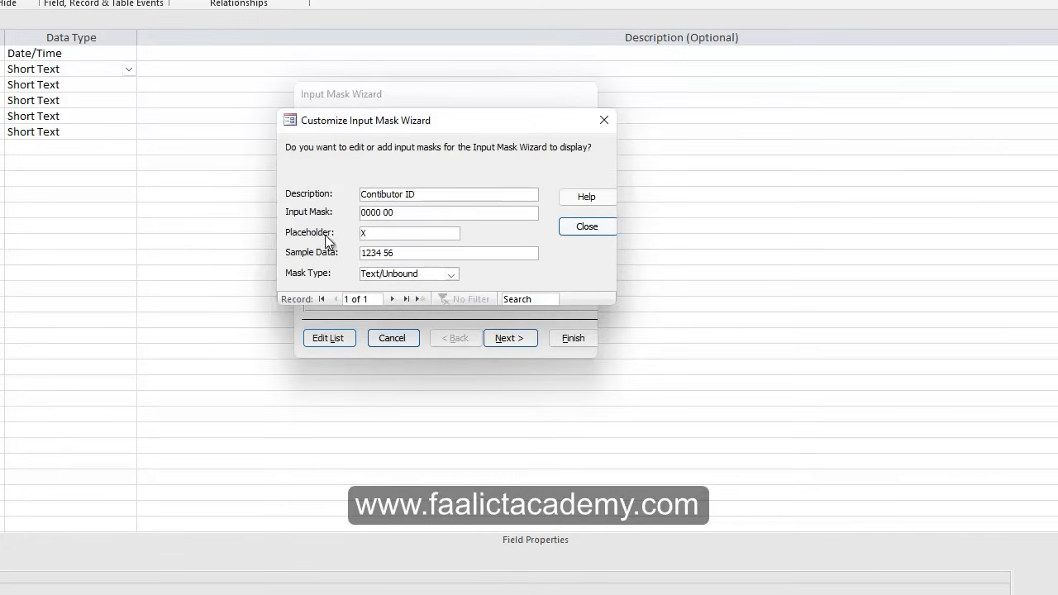
key(Tab)
key(Delete)
click(400, 256)
drag(422, 256, 357, 254)
click(407, 253)
click(384, 233)
click(516, 248)
text(8736 81)
Review the 8736 81 sample value and return to the input mask list.
click(377, 254)
double_click(376, 256)
click(394, 257)
double_click(395, 257)
click(398, 253)
drag(405, 254, 323, 255)
click(402, 258)
click(588, 232)
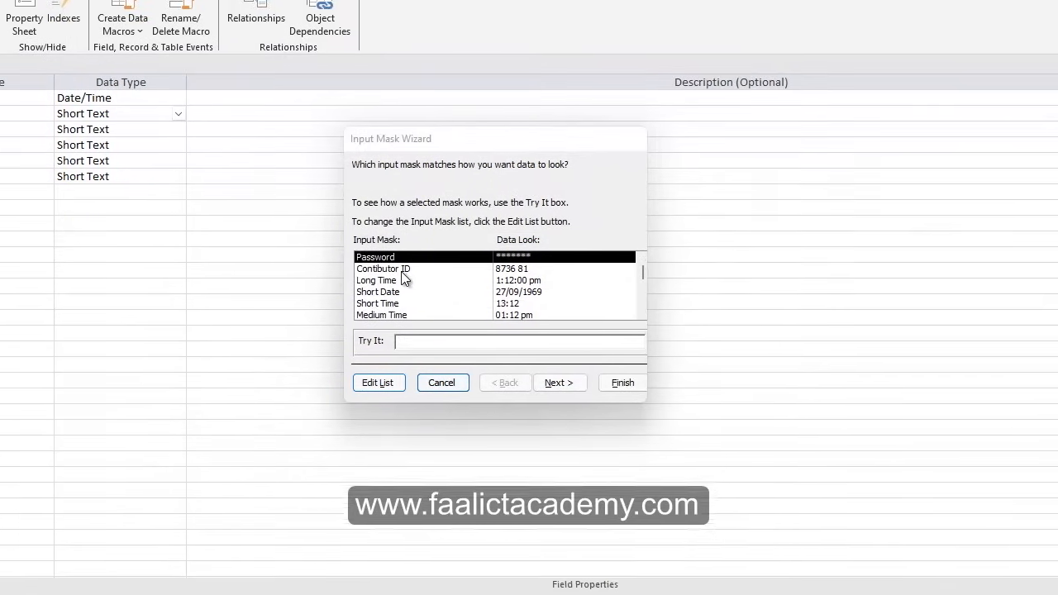
Apply the Contibutor ID mask to the Contributor ID field through the wizard.
click(352, 225)
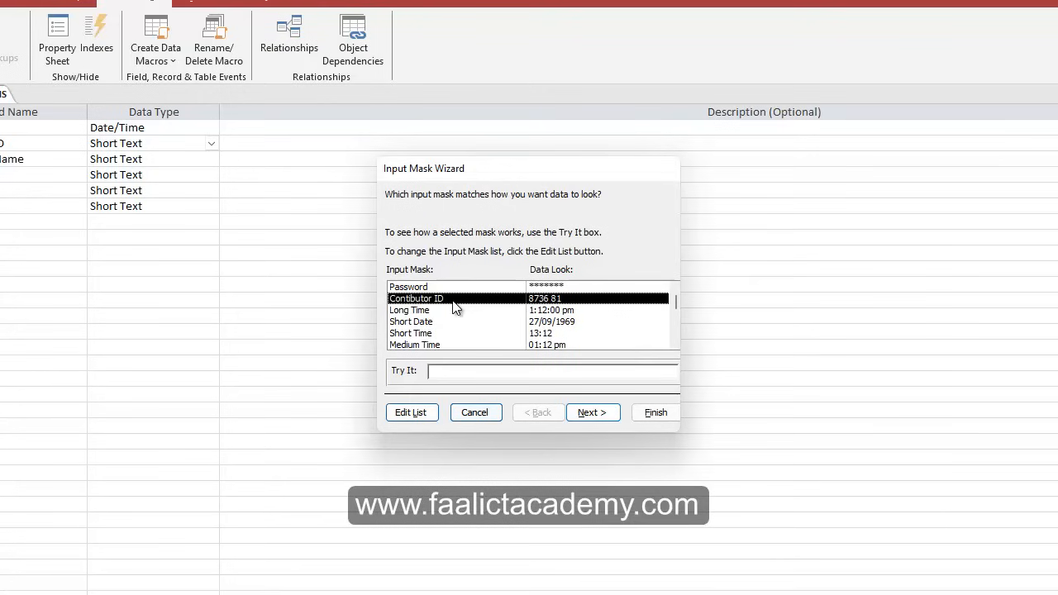
click(597, 415)
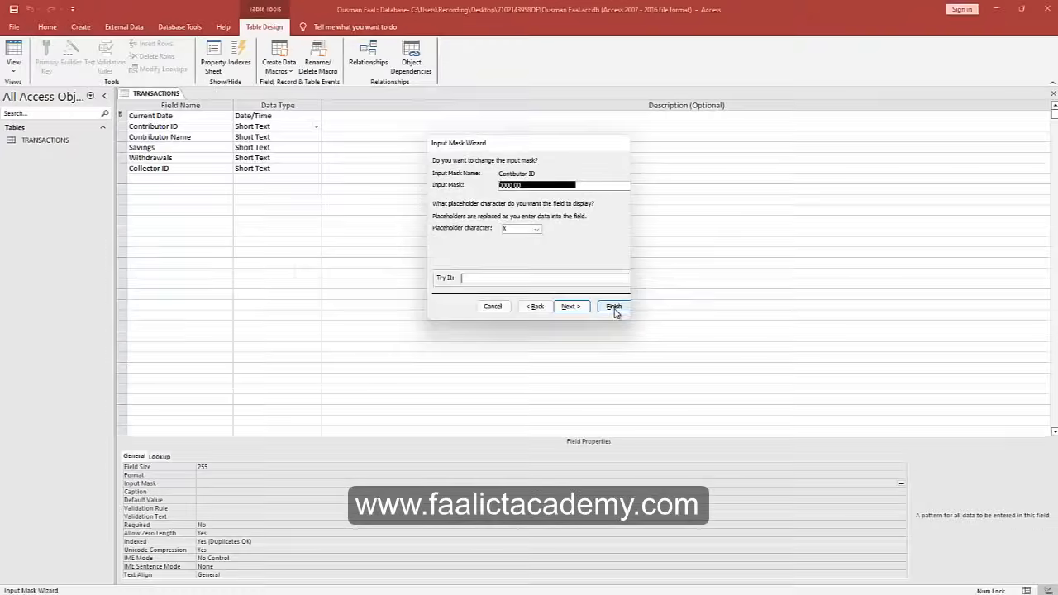
click(649, 393)
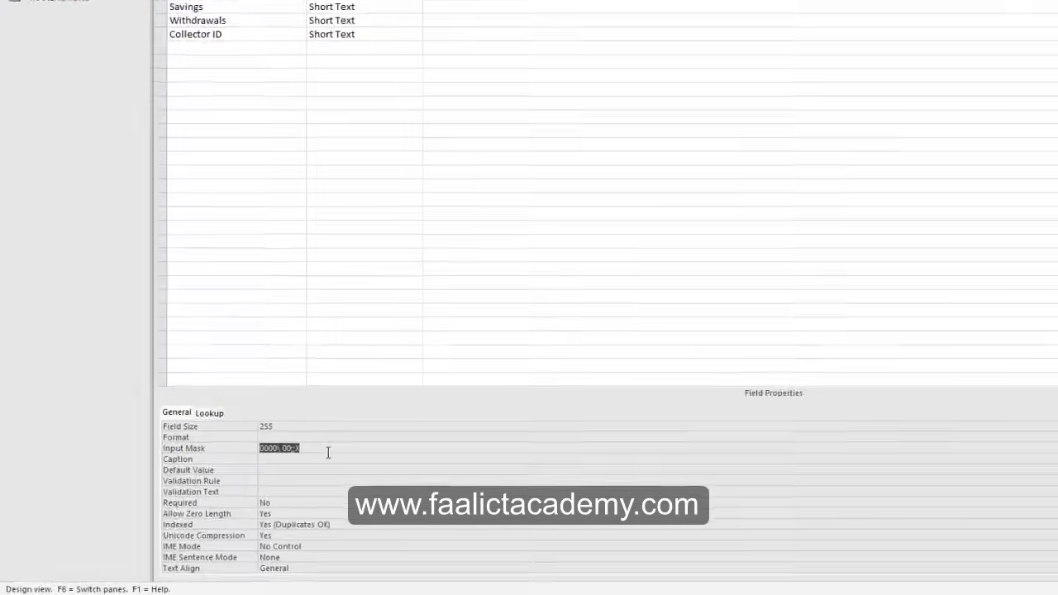
Verify the input mask reads 0000\ 00;;X, then read the next exam task in the PDF.
drag(251, 485, 212, 484)
drag(308, 411, 279, 419)
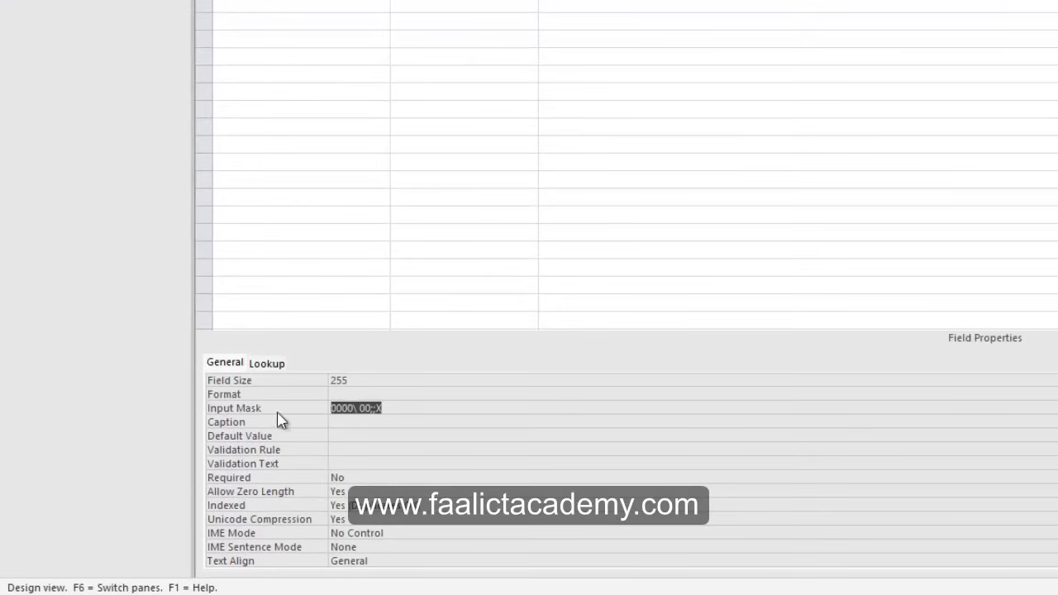
click(418, 408)
drag(404, 411, 306, 414)
click(430, 411)
drag(352, 411, 315, 409)
click(358, 409)
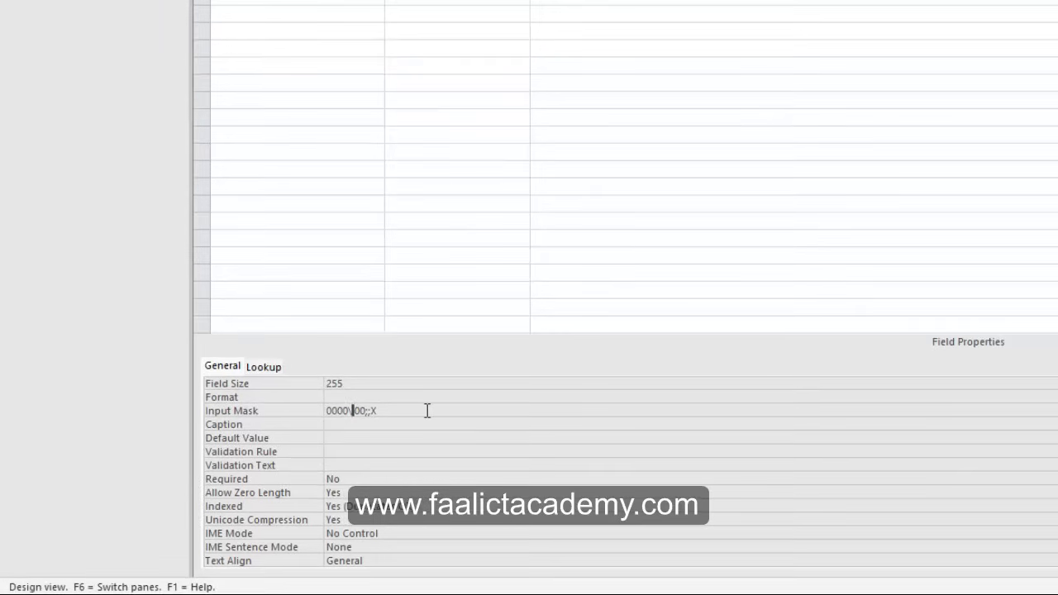
double_click(359, 412)
click(375, 413)
double_click(374, 413)
click(660, 1)
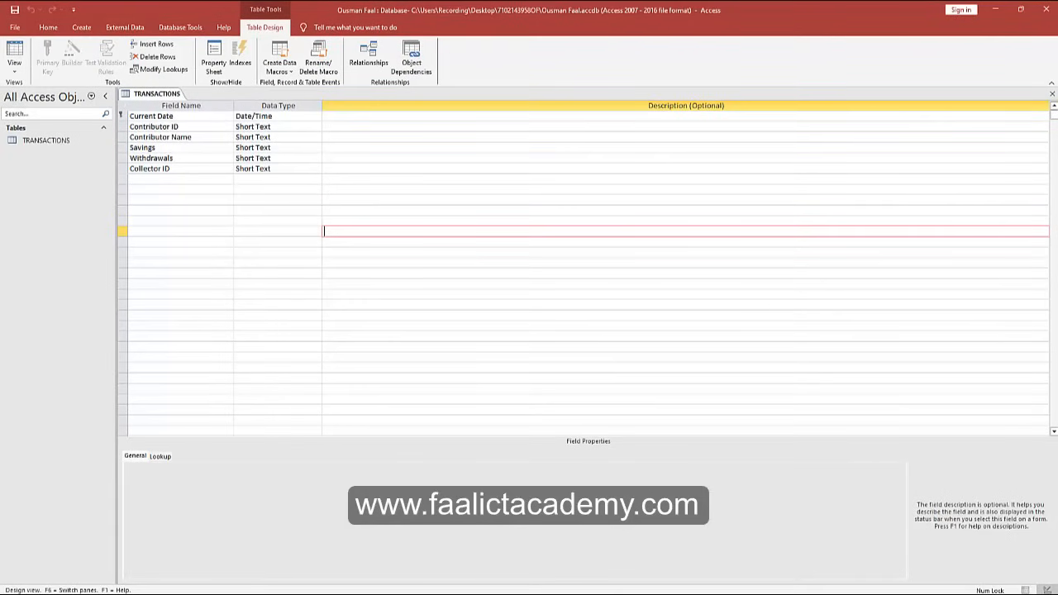
key(alt+Tab)
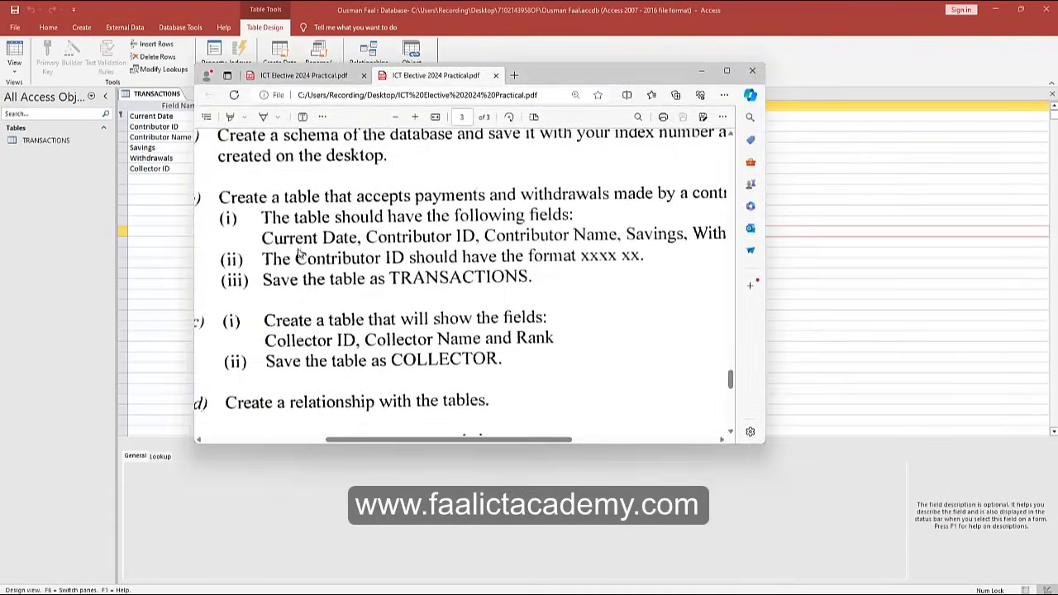
scroll(300, 253, down, 1)
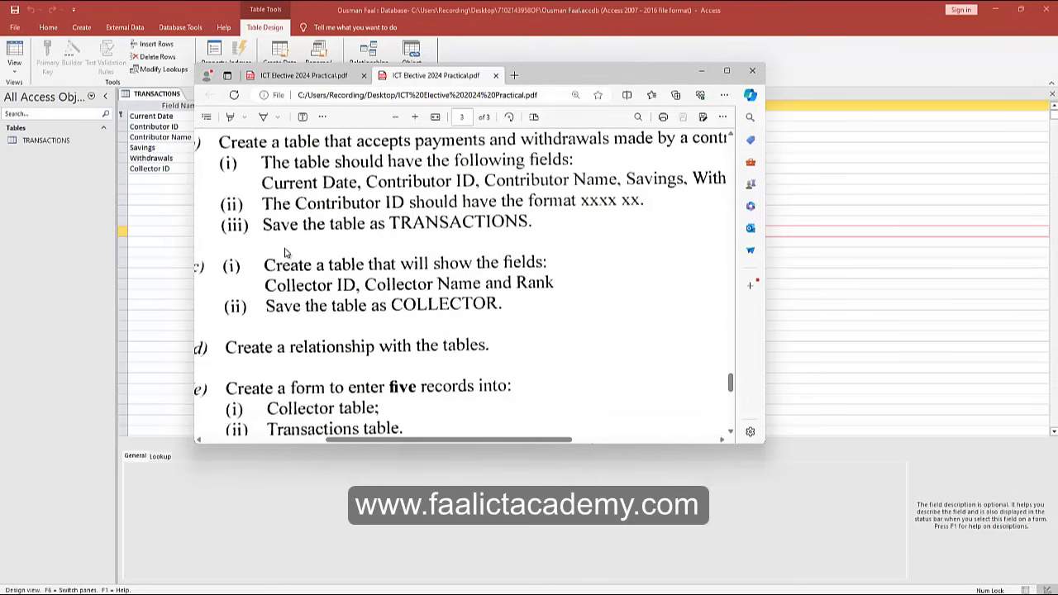
Read part (c) of the exam PDF, then minimize Edge to return to Access.
scroll(285, 252, down, 1)
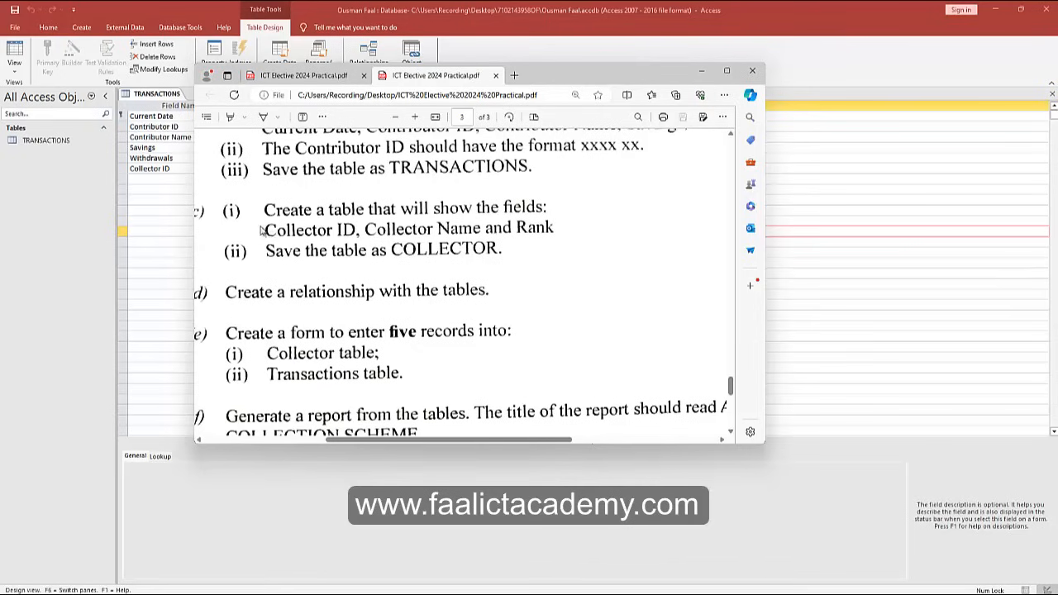
scroll(467, 440, left, 1)
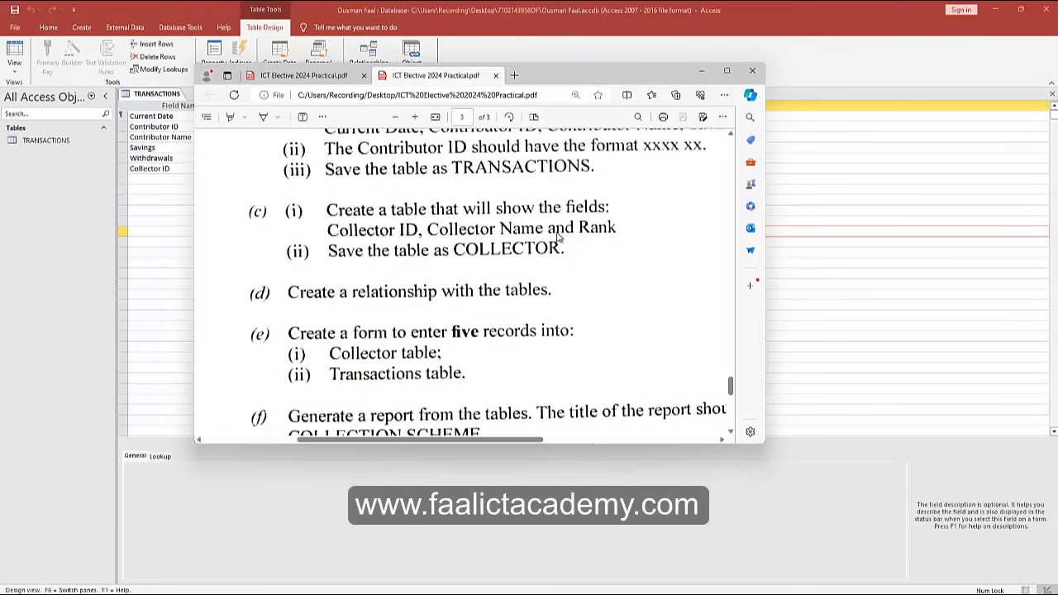
click(702, 70)
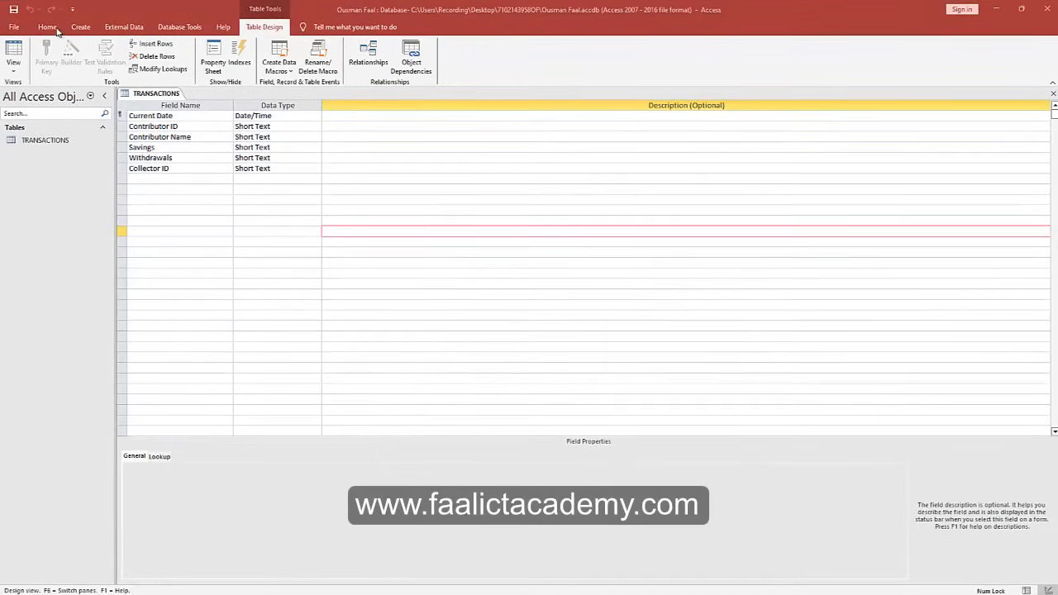
Create a new design-view table with Short Text fields Collector ID, Collector Name and Rank.
click(87, 31)
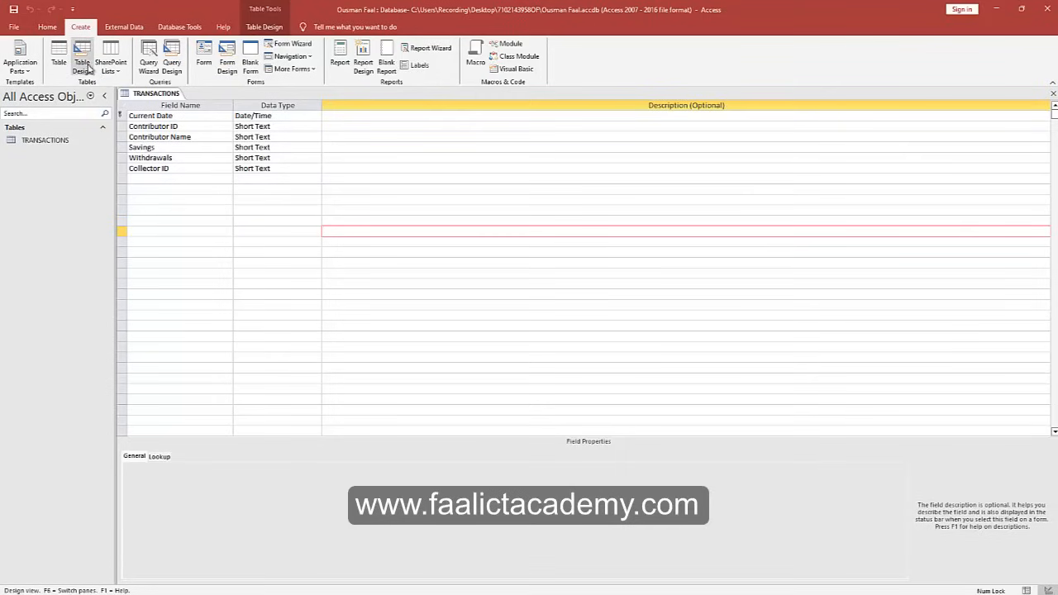
click(83, 66)
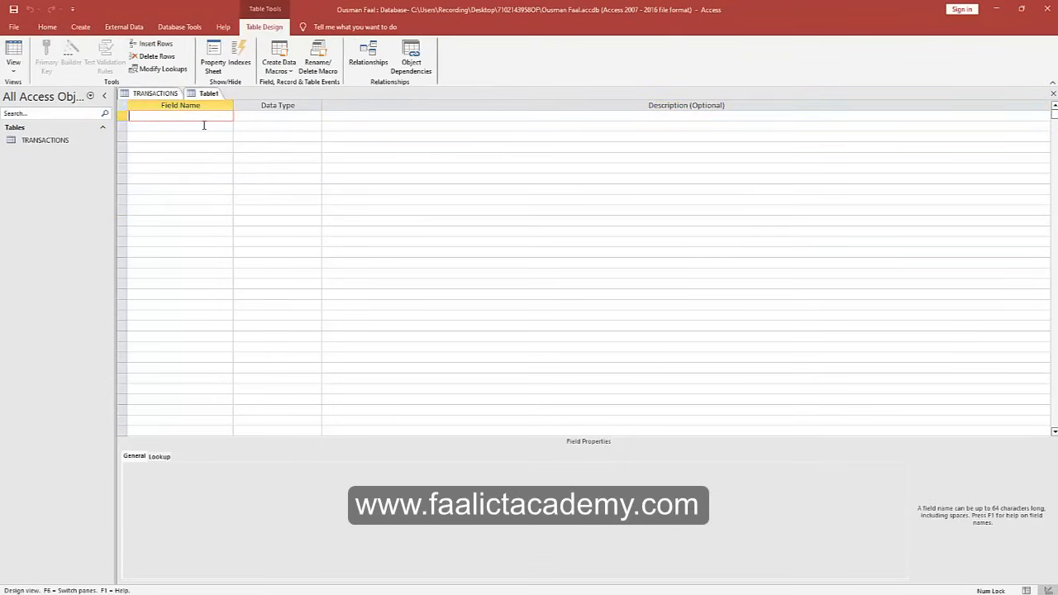
text(Cole)
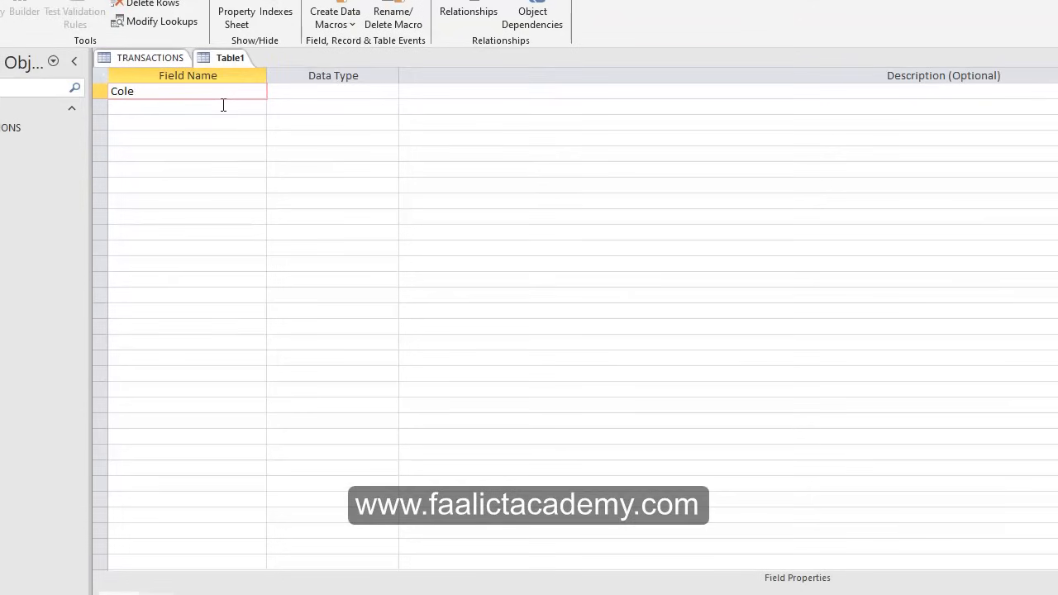
key(BackSpace)
text(lector ID)
click(224, 105)
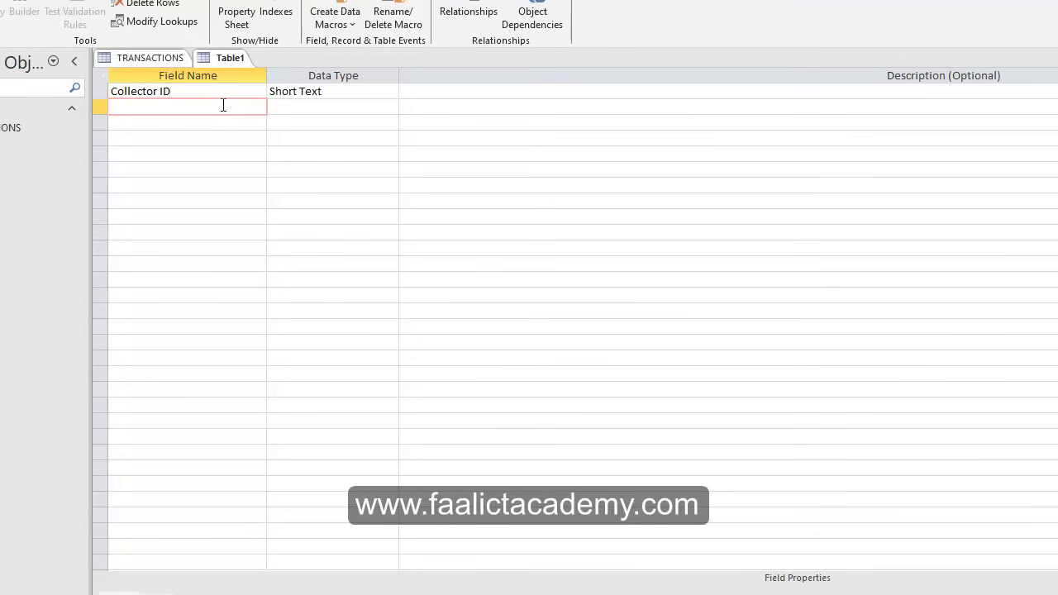
text(Collector Name)
key(Down)
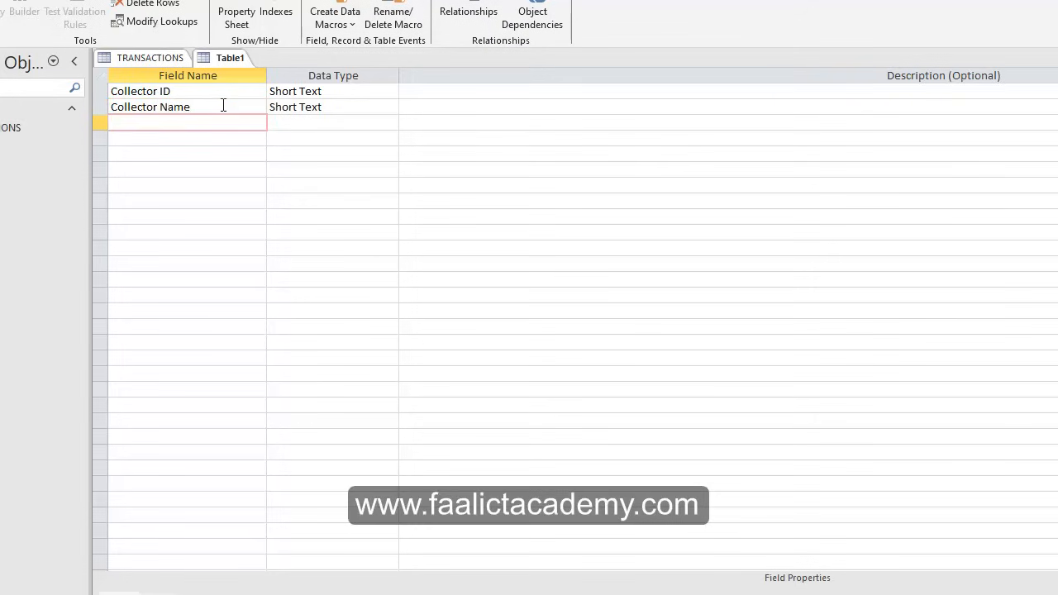
text(Rank)
click(326, 124)
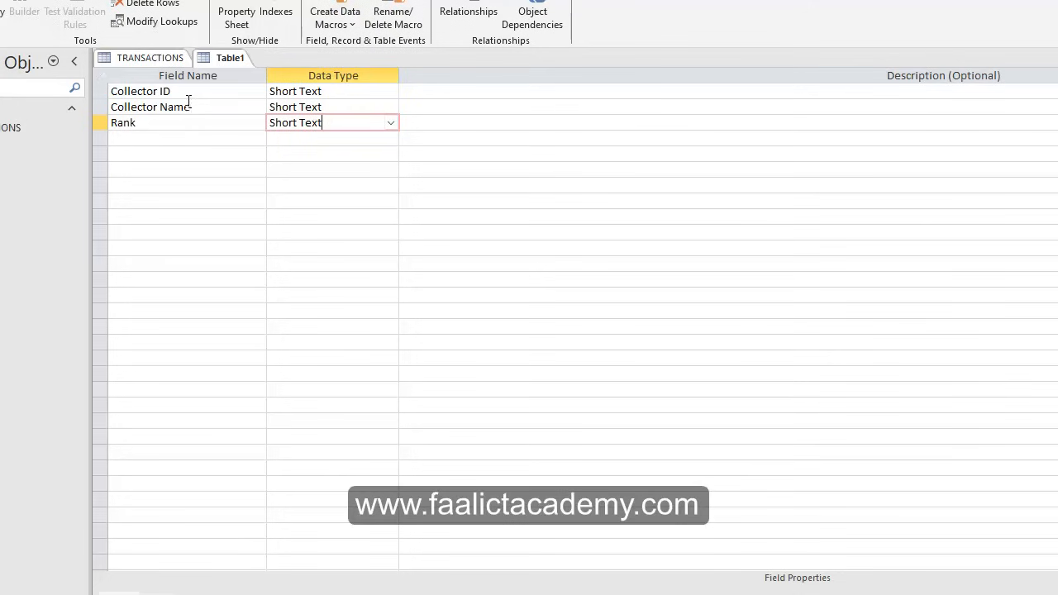
click(321, 91)
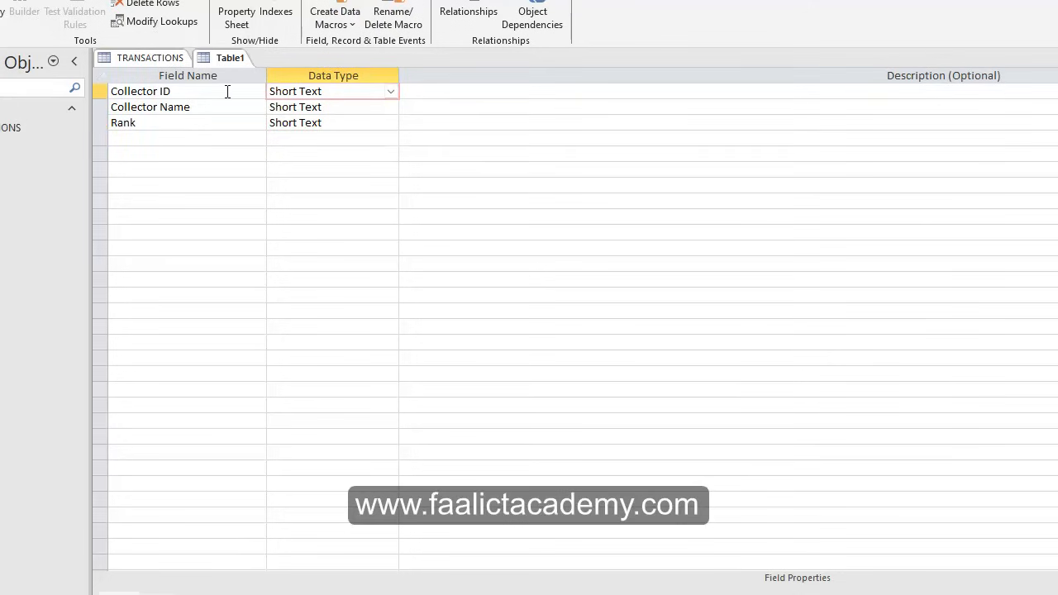
click(158, 61)
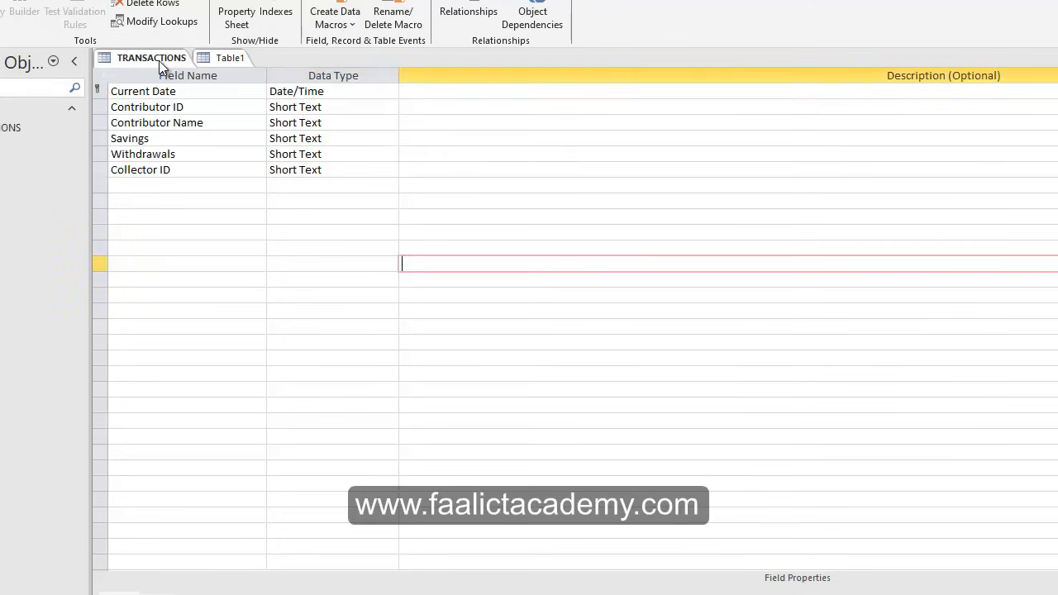
click(224, 58)
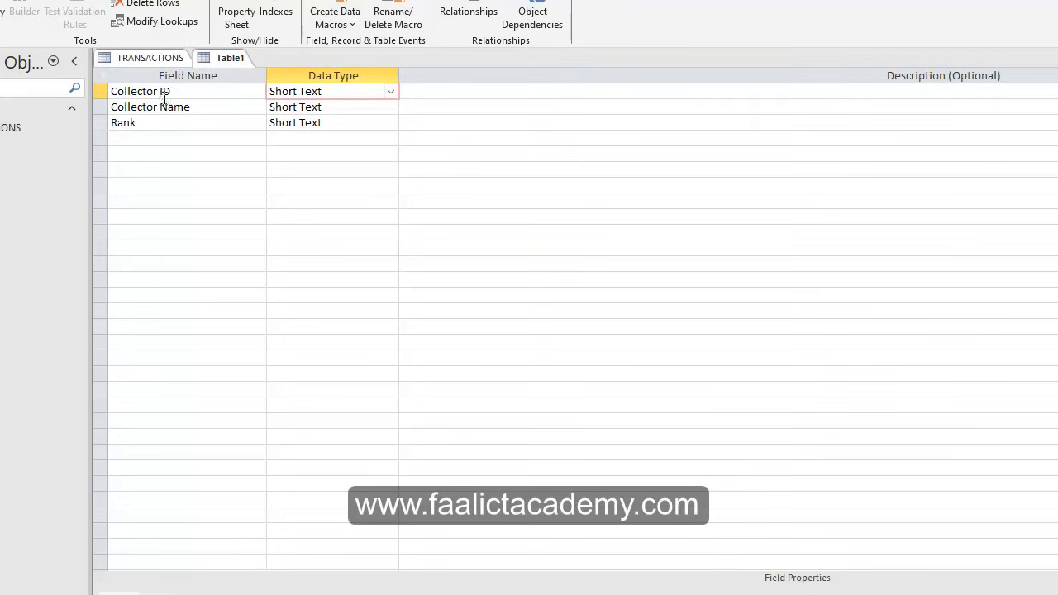
drag(188, 95, 88, 93)
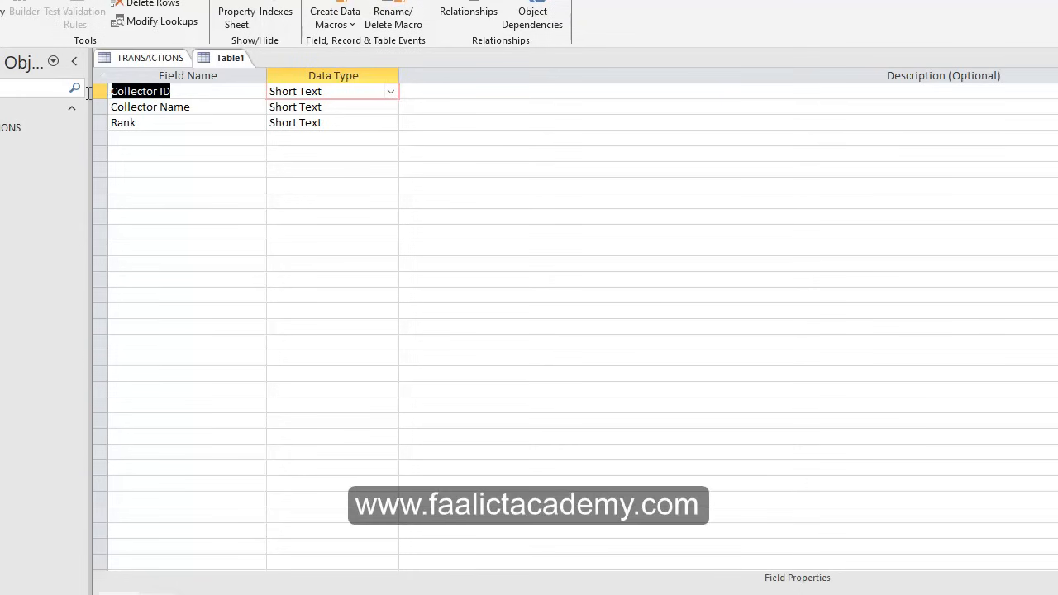
click(135, 55)
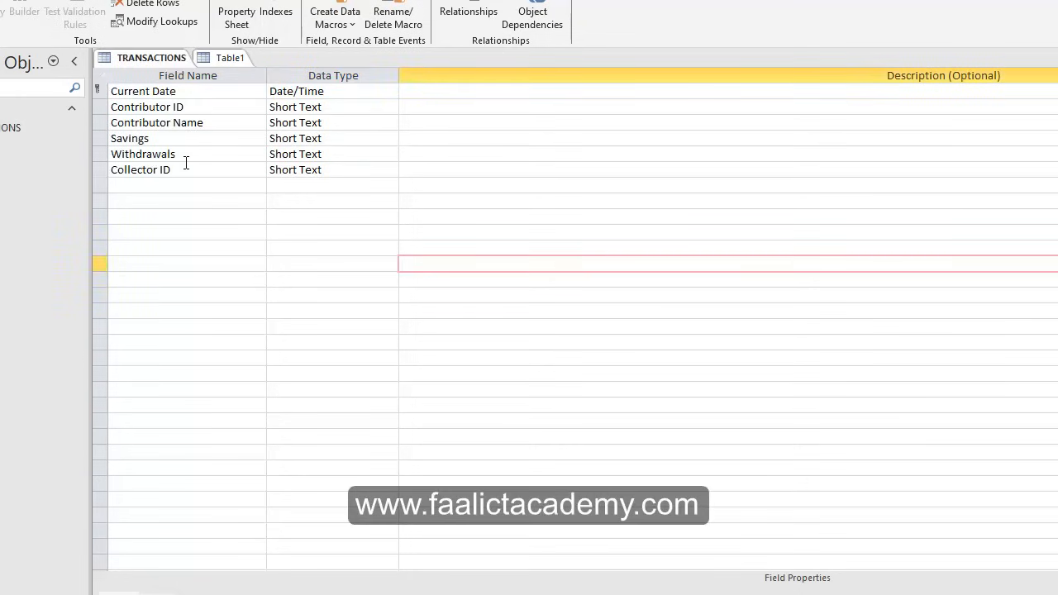
drag(187, 165, 52, 169)
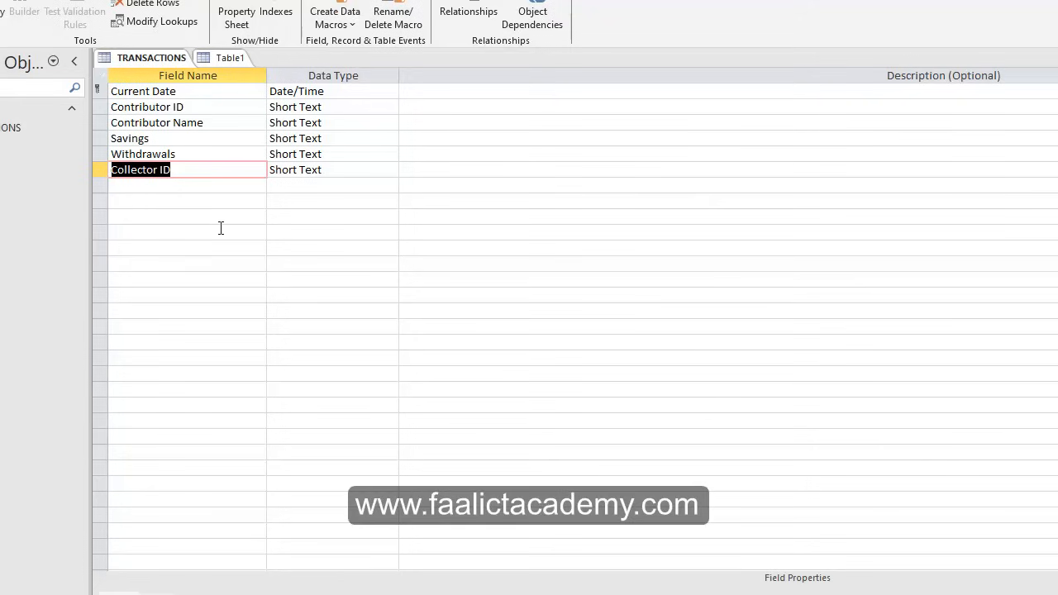
click(208, 175)
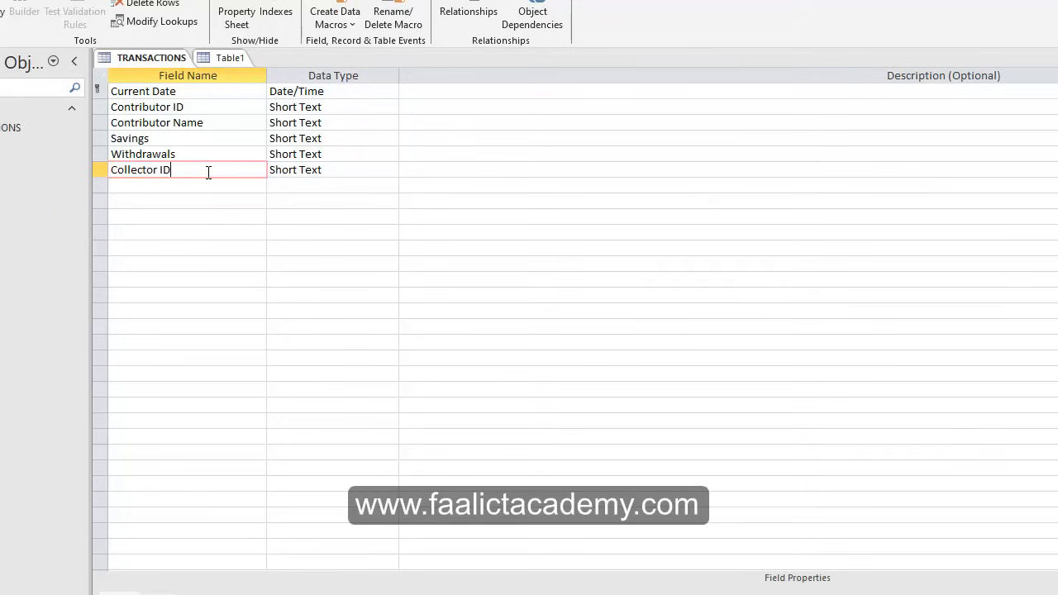
drag(324, 170, 272, 173)
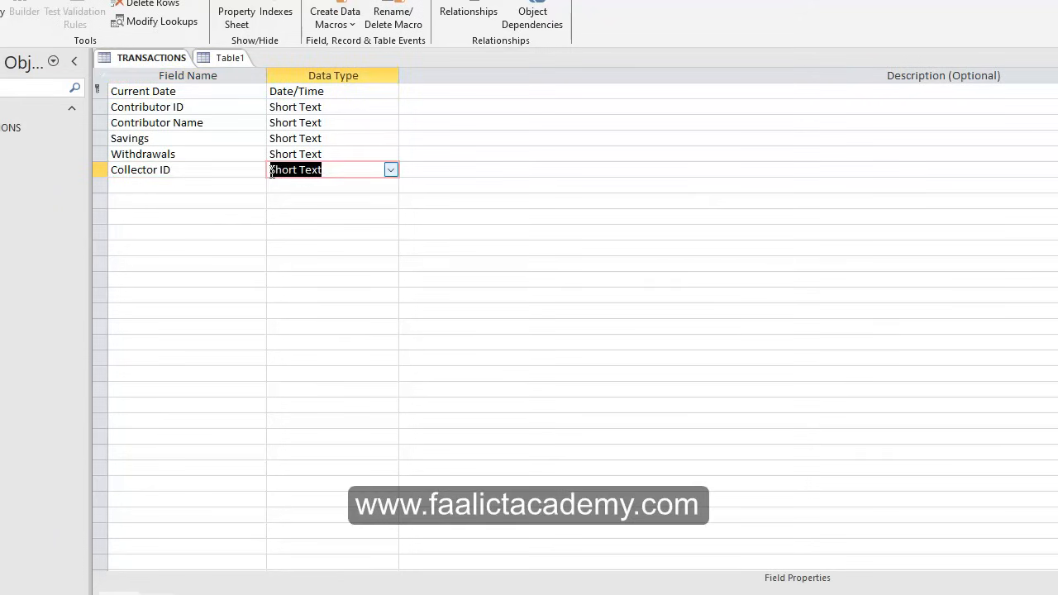
click(305, 201)
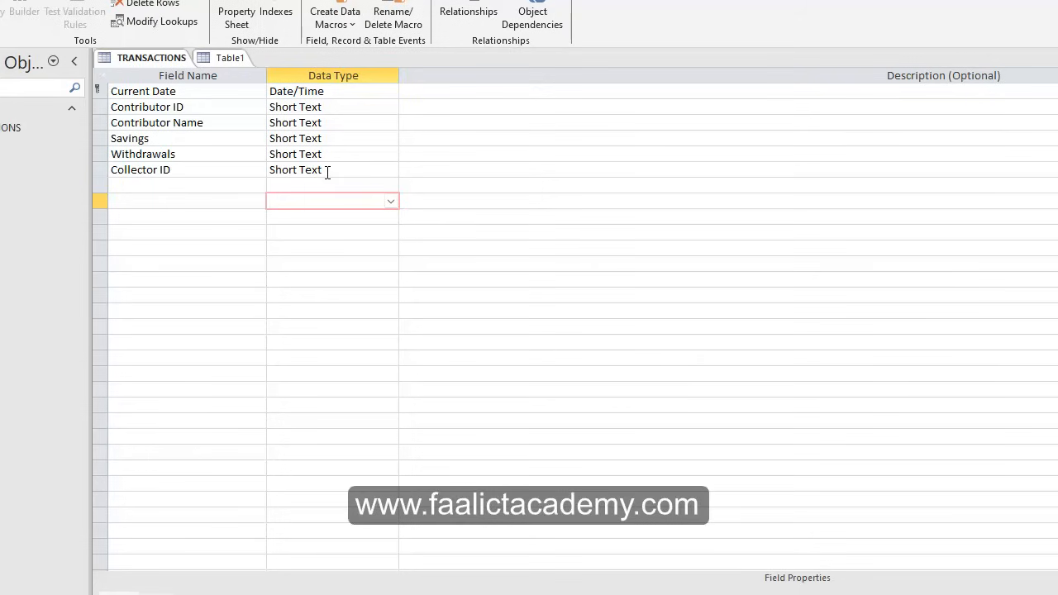
click(329, 170)
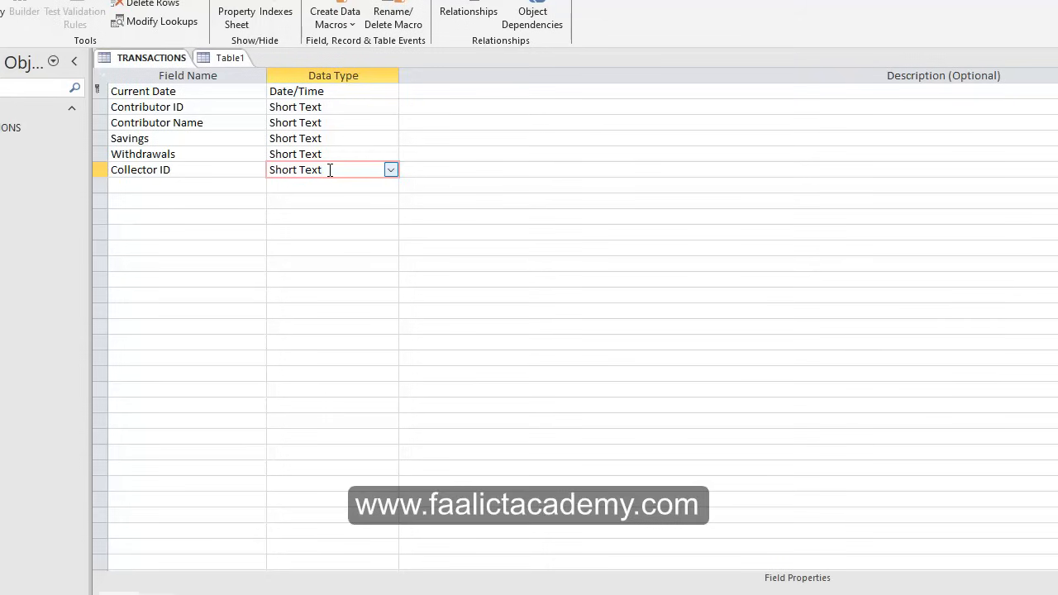
click(225, 61)
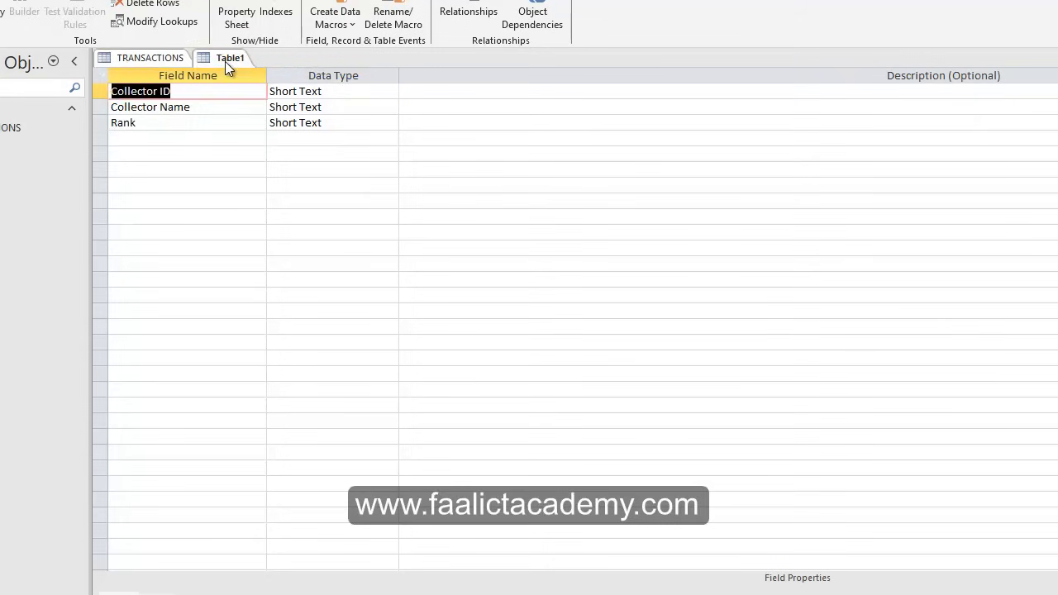
click(328, 97)
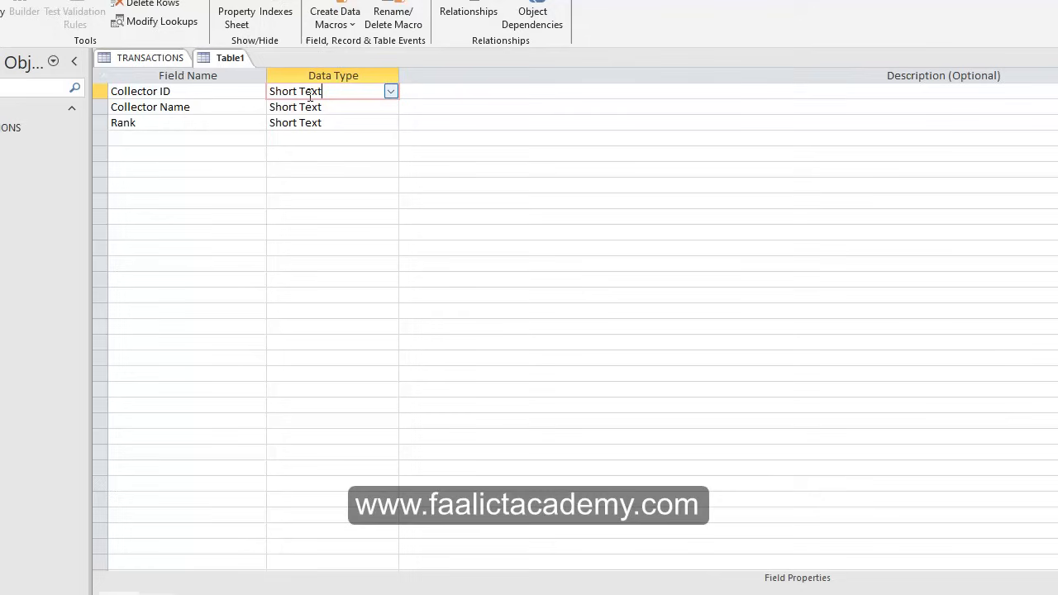
click(160, 59)
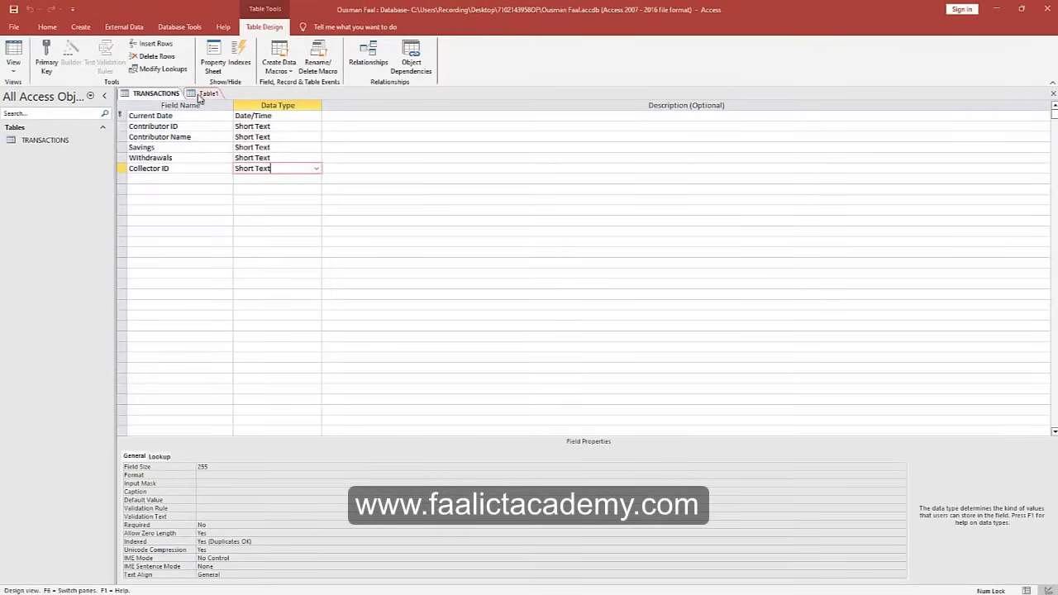
click(200, 94)
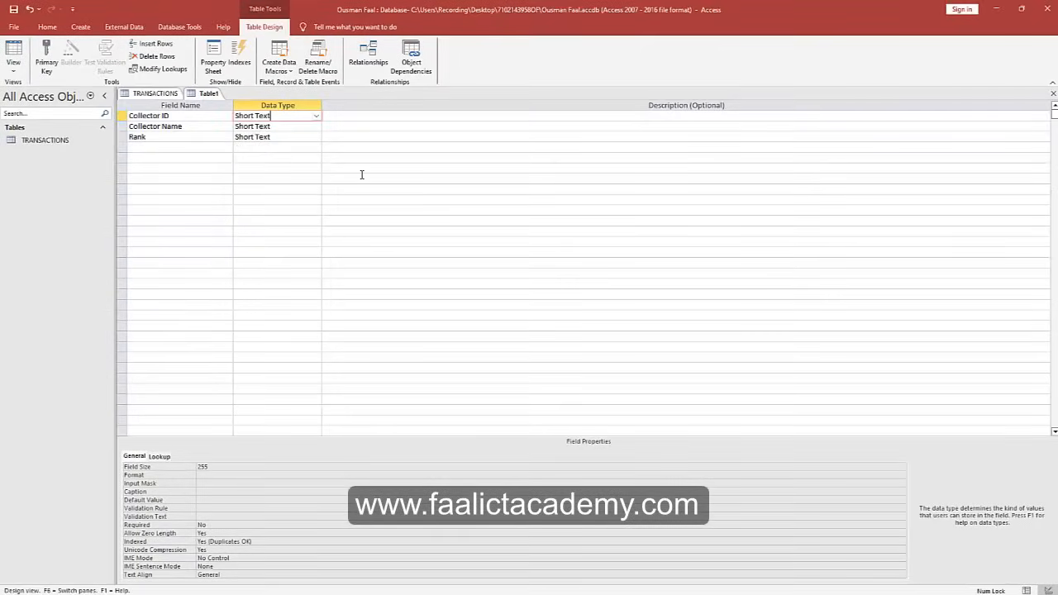
Save the new table as COLLECTORS, letting Access add an ID primary key.
click(24, 66)
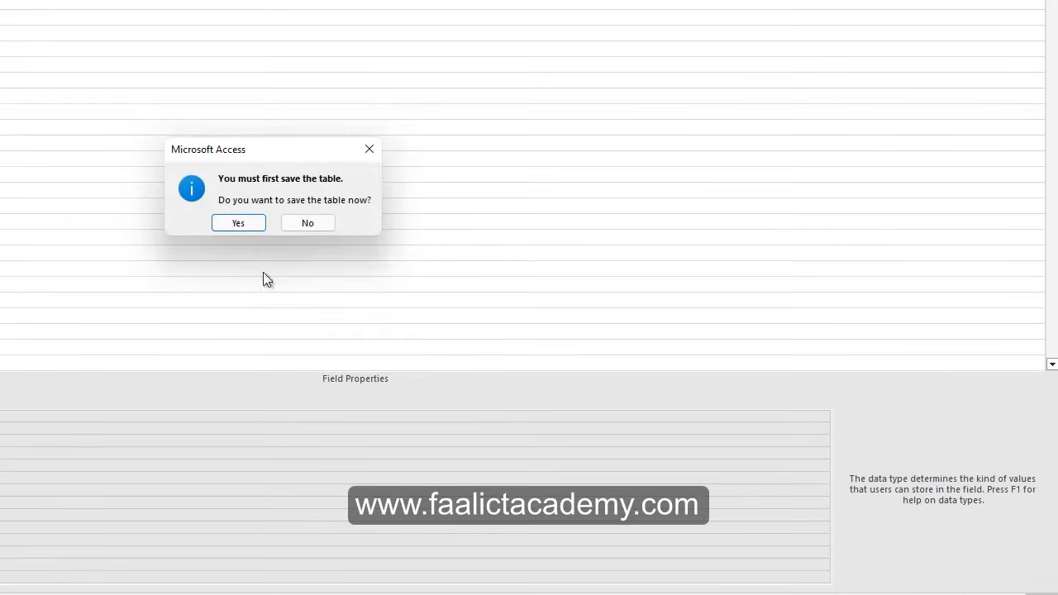
click(238, 223)
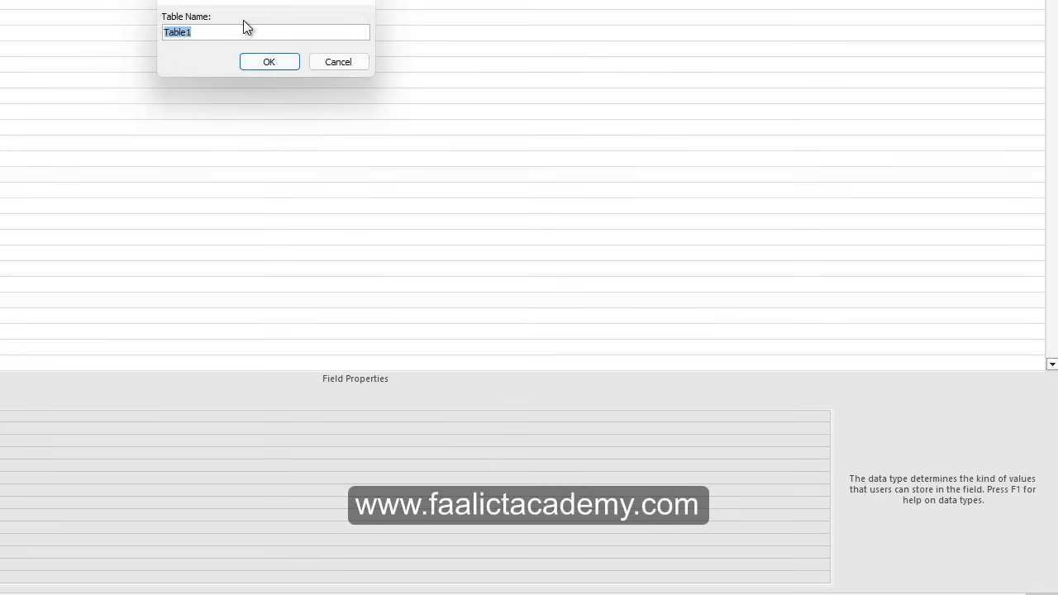
text(COLLECTORS)
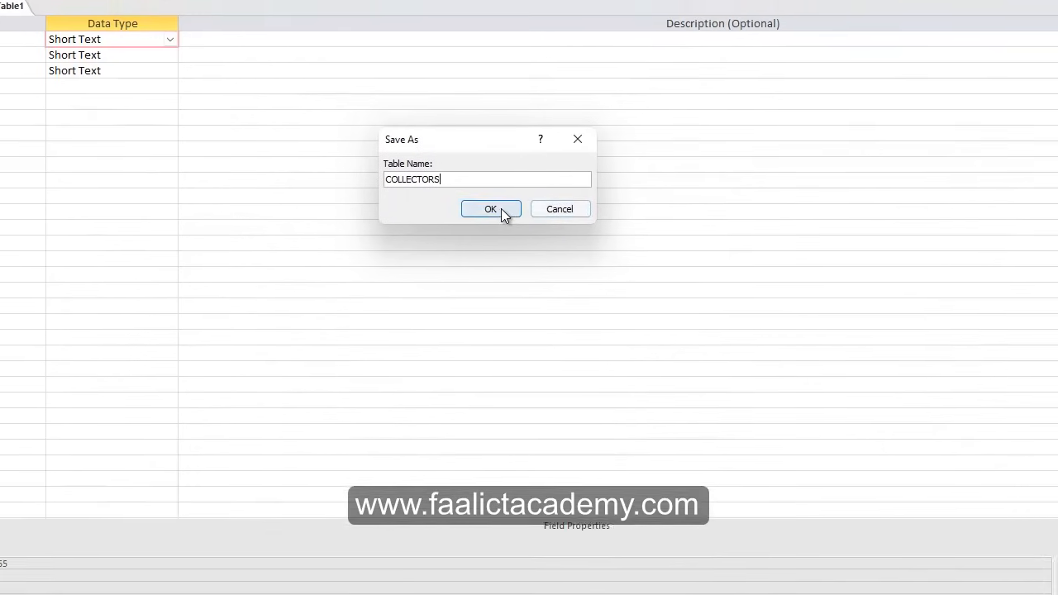
click(491, 208)
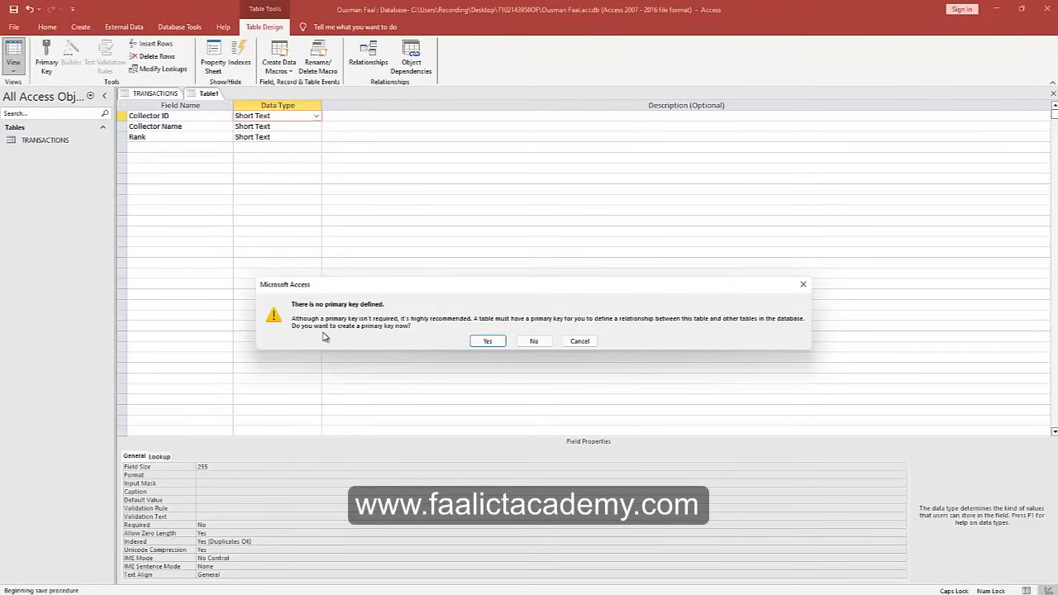
click(487, 341)
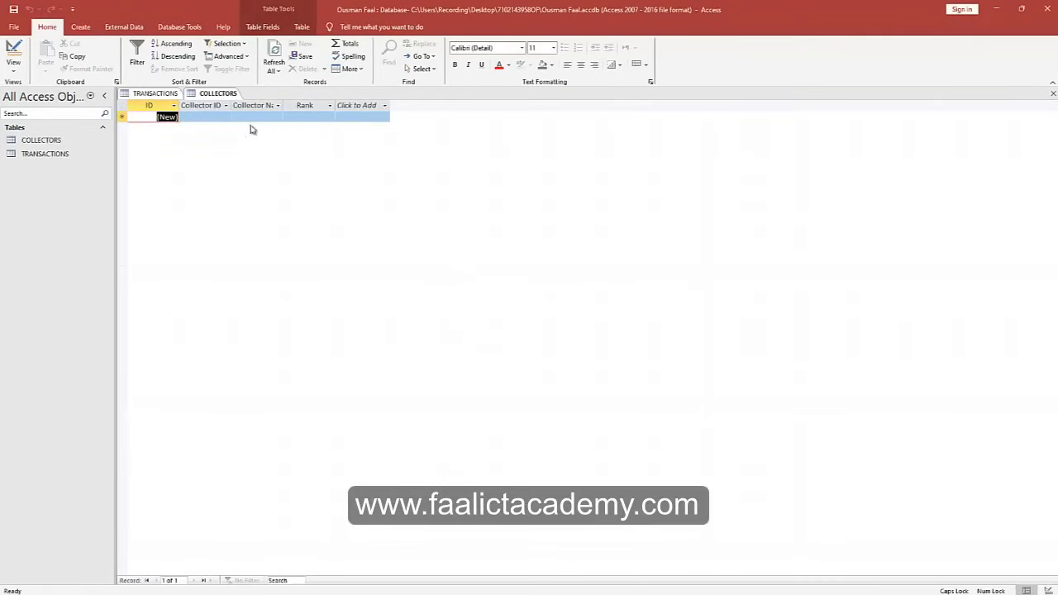
In COLLECTORS Design View, delete the ID field and make Collector ID the primary key.
click(13, 52)
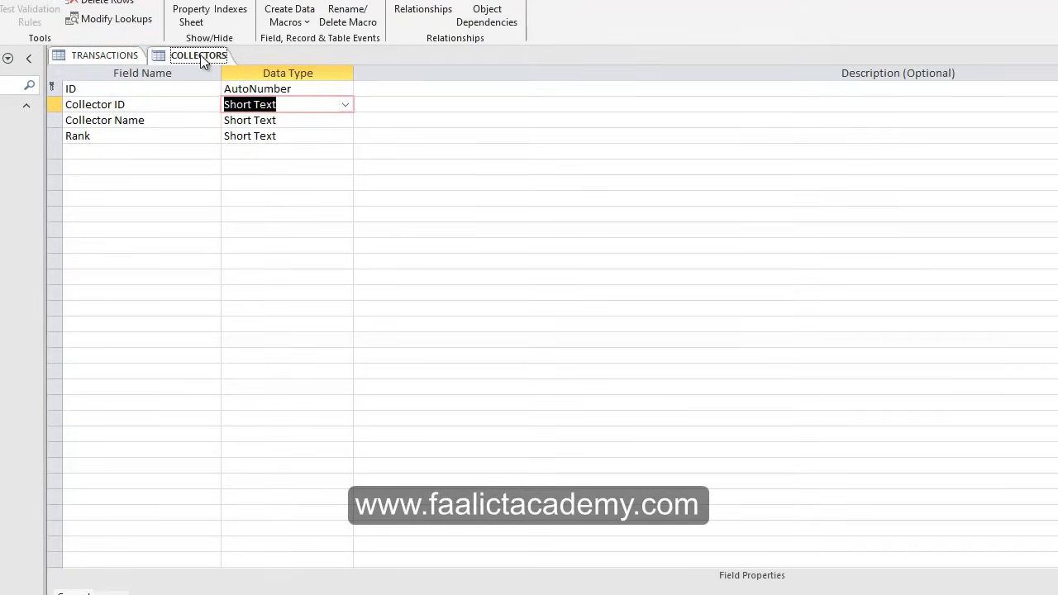
click(105, 56)
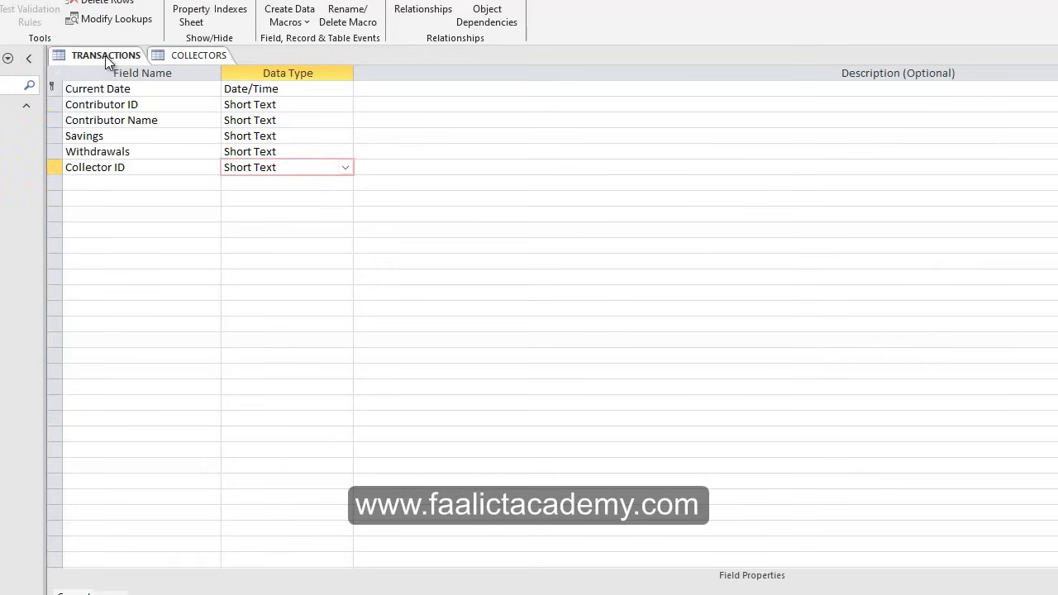
click(187, 55)
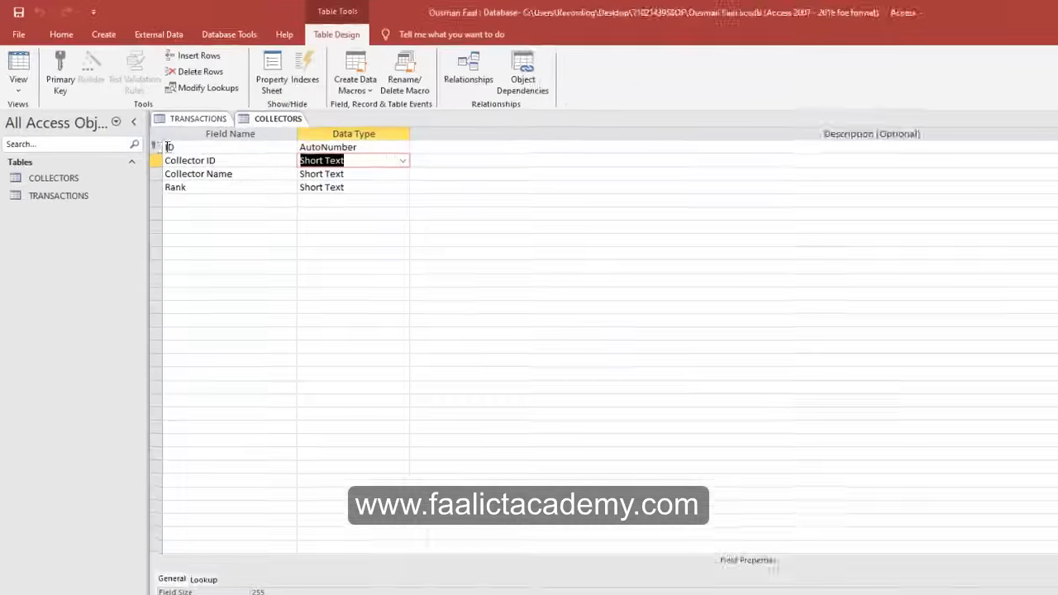
click(154, 147)
right_click(154, 147)
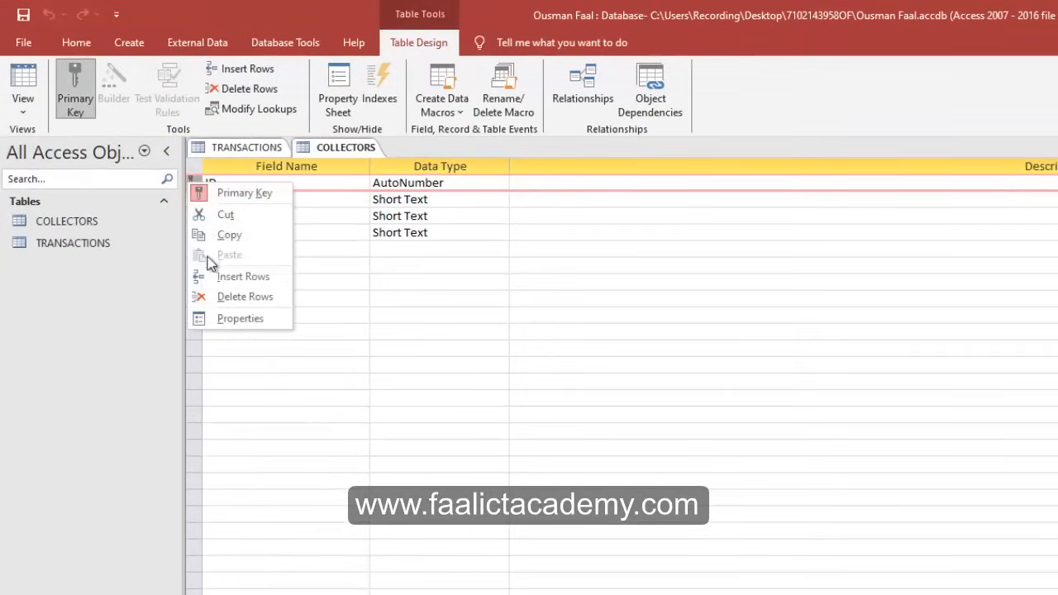
click(228, 298)
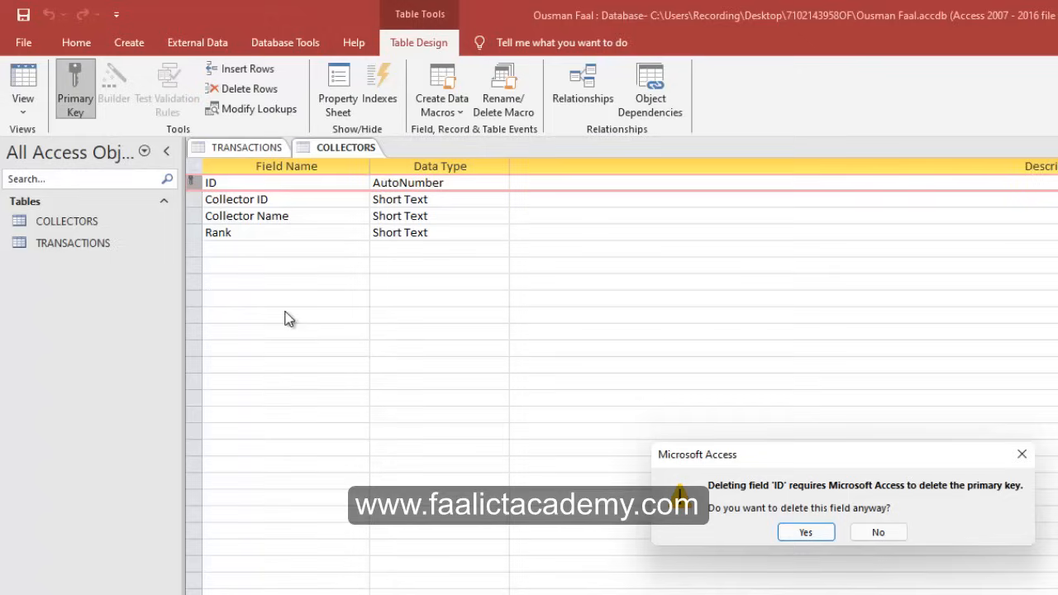
click(795, 531)
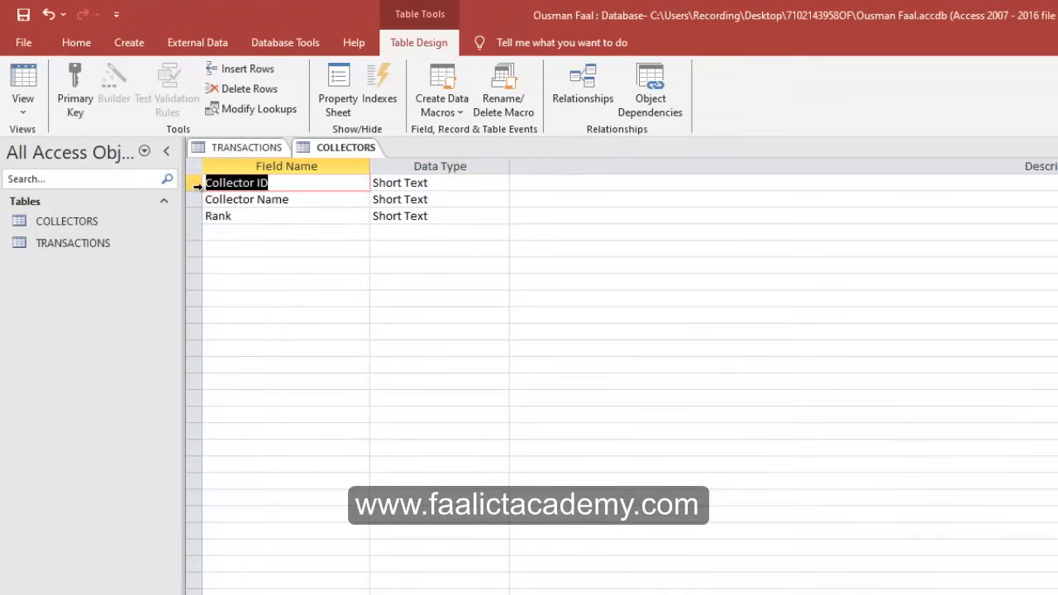
right_click(197, 183)
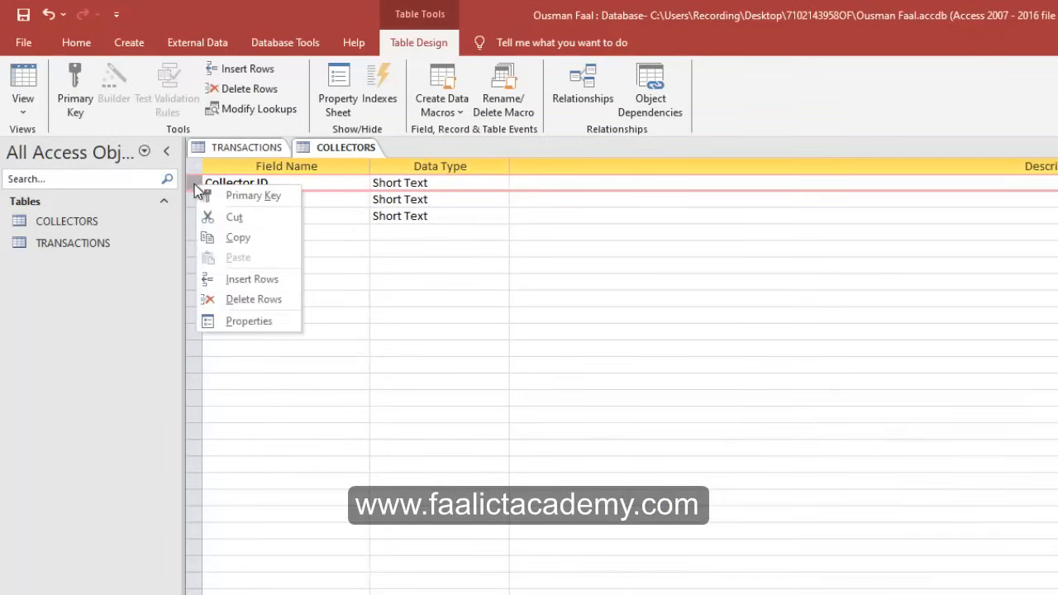
click(240, 193)
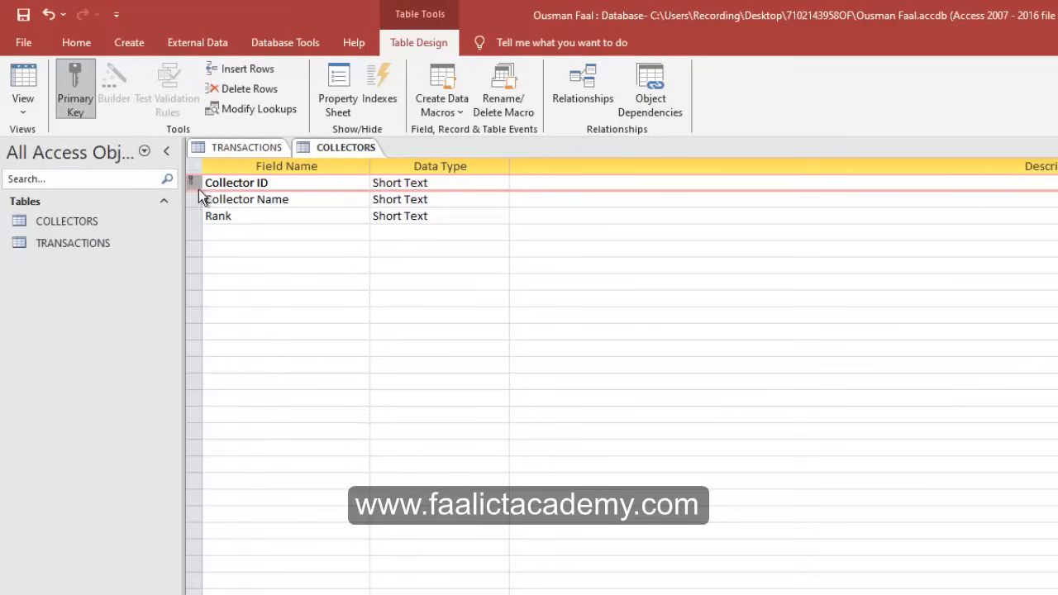
Close the COLLECTORS design, saving its changes.
right_click(352, 150)
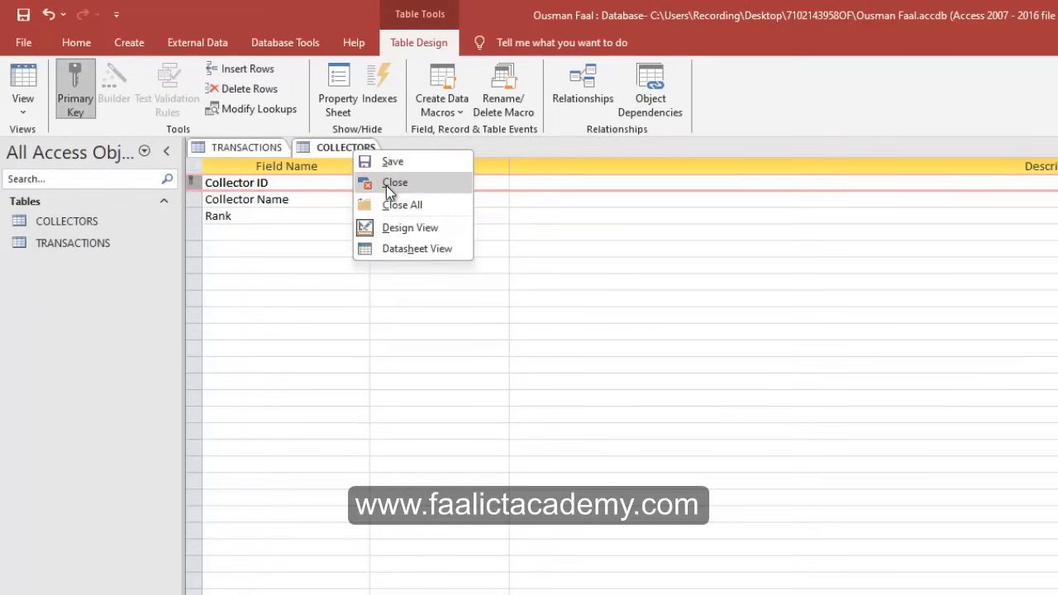
click(386, 185)
click(771, 529)
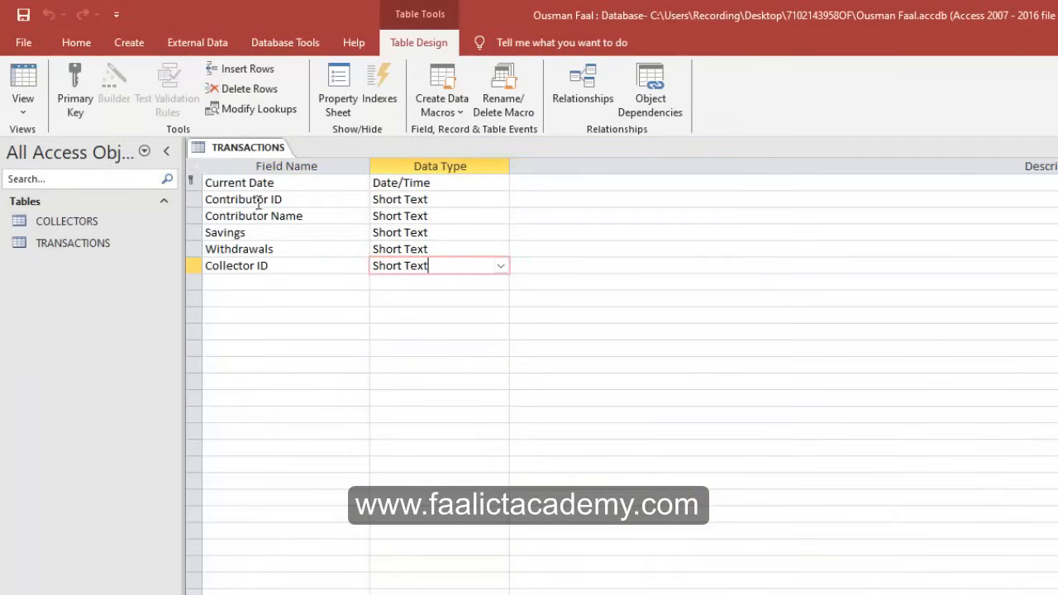
drag(293, 266, 184, 267)
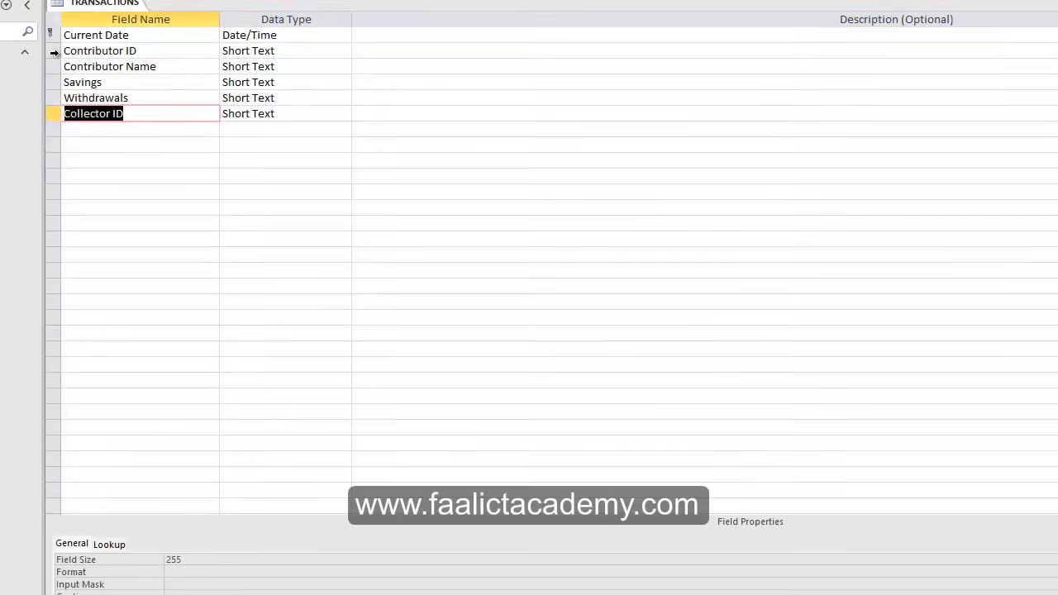
Set Contributor ID as the primary key of the TRANSACTIONS table.
click(54, 52)
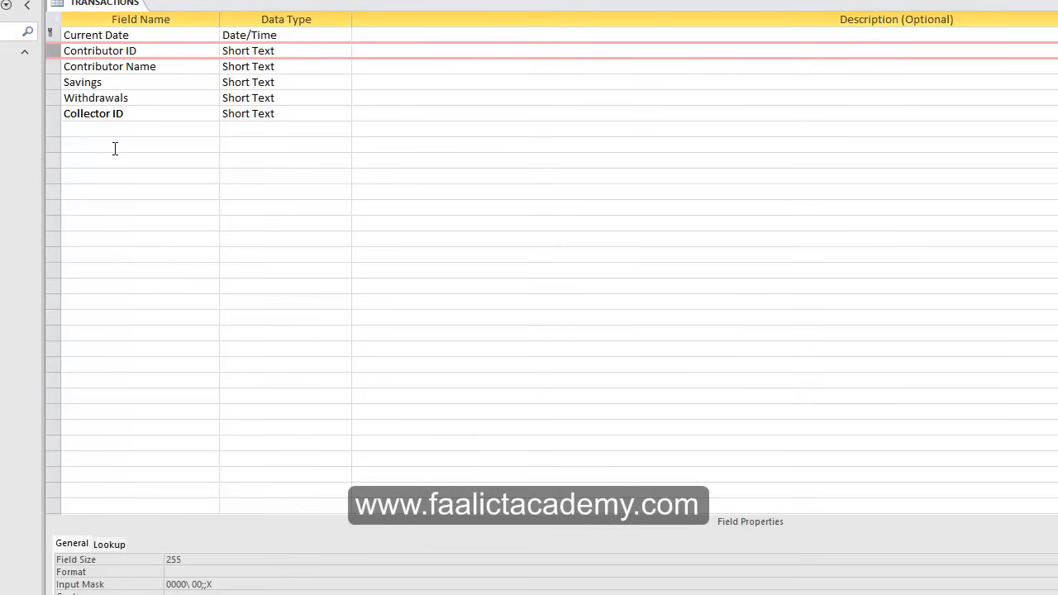
right_click(49, 56)
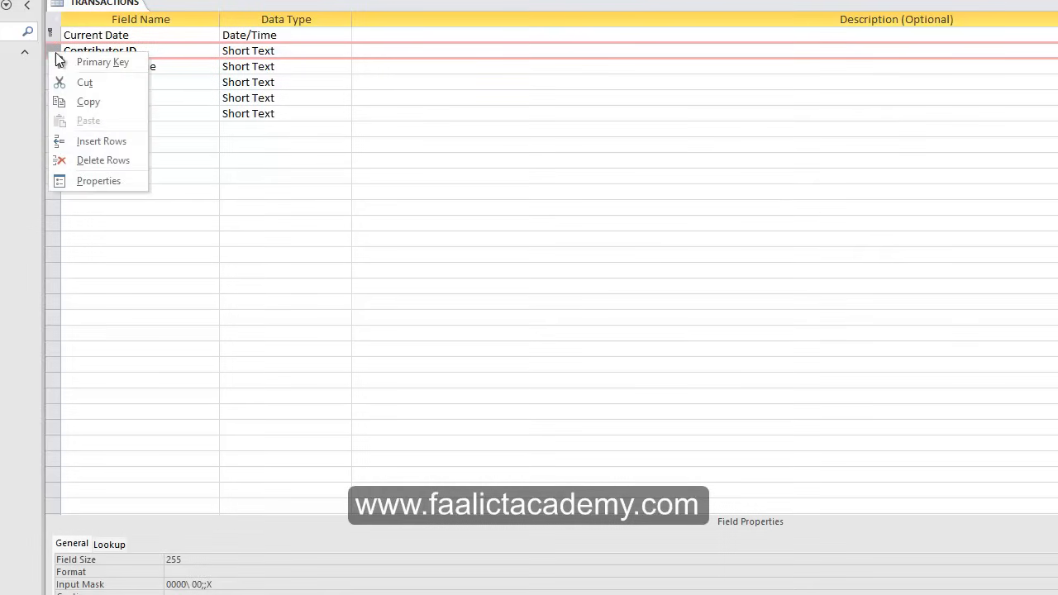
click(82, 62)
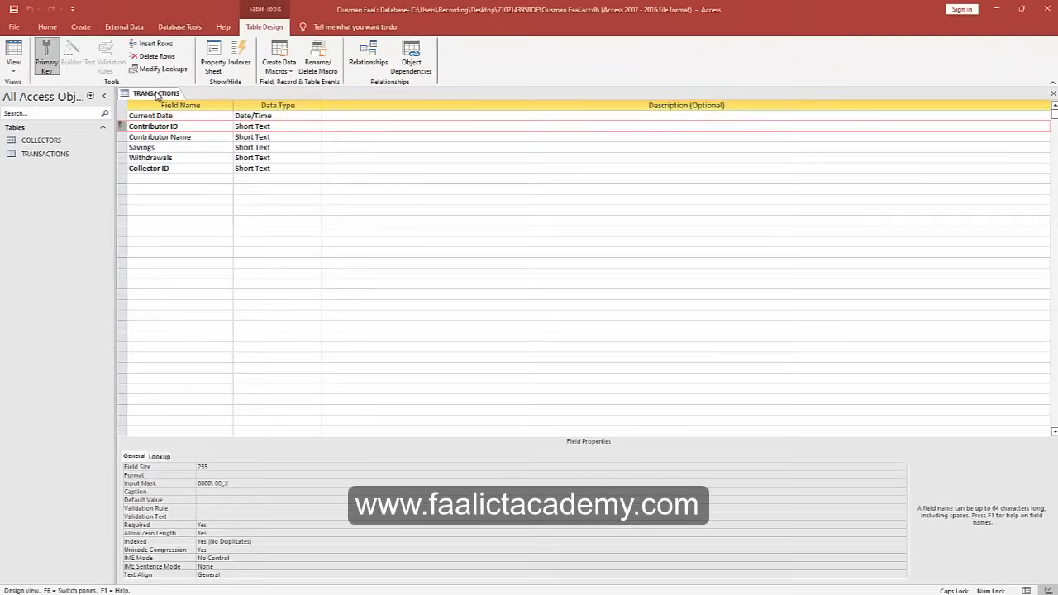
right_click(143, 70)
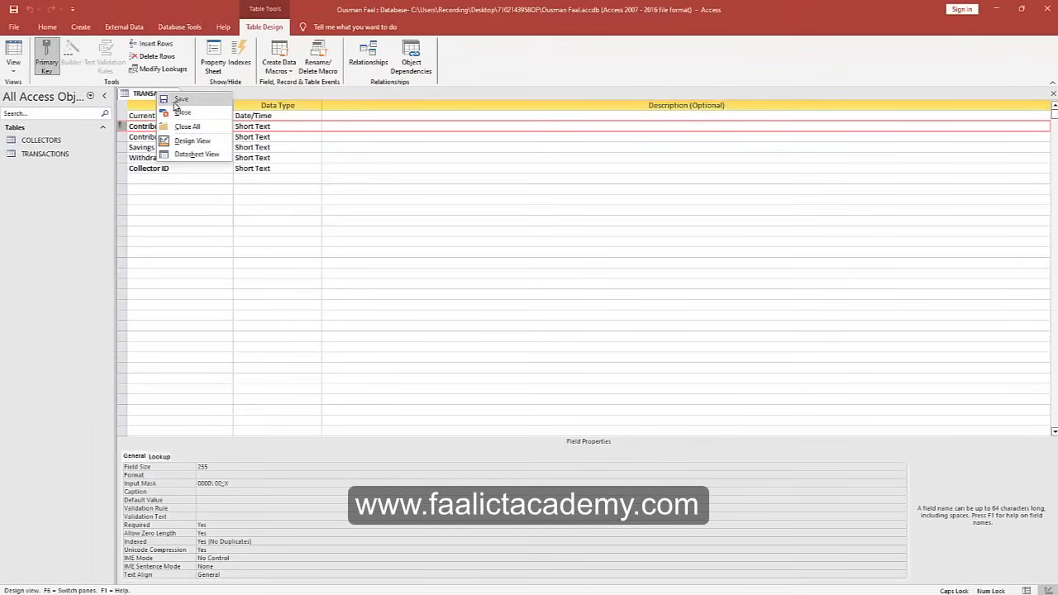
Close the TRANSACTIONS design and open COLLECTORS as a datasheet with Collector Name autofitted.
click(169, 94)
right_click(169, 93)
click(180, 114)
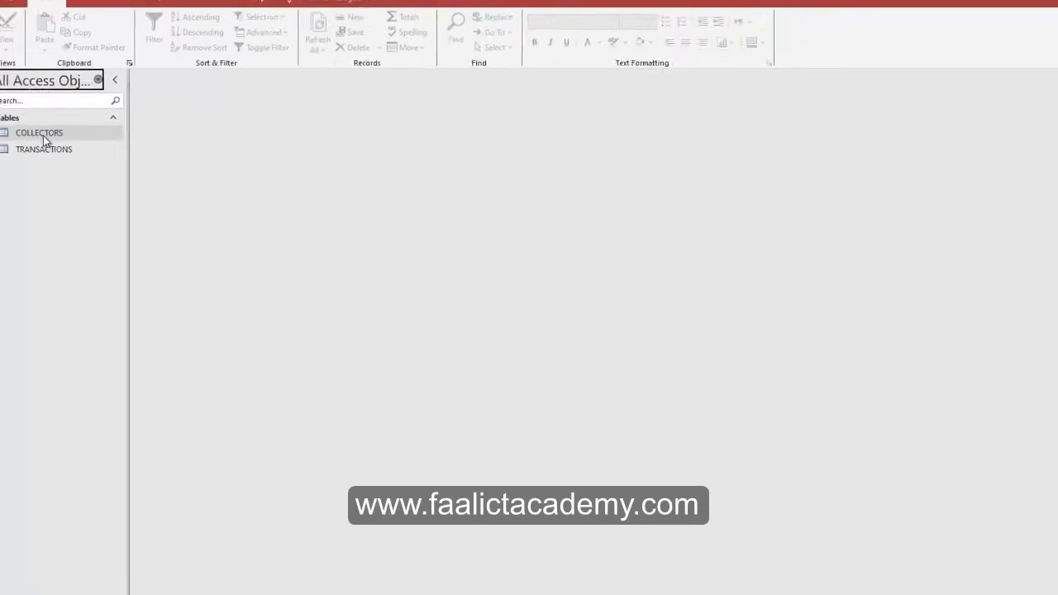
double_click(41, 134)
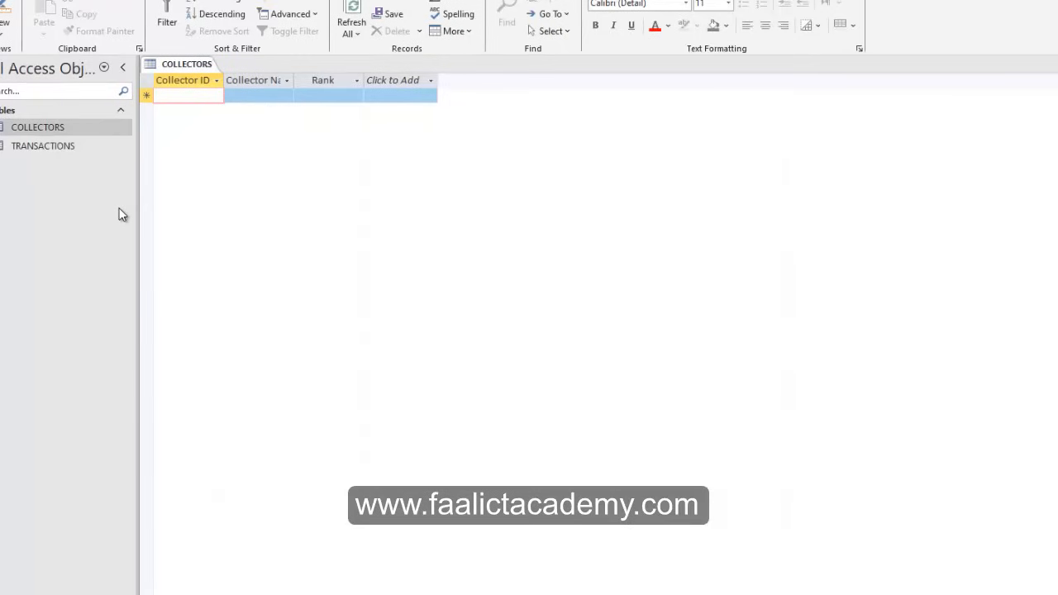
double_click(295, 81)
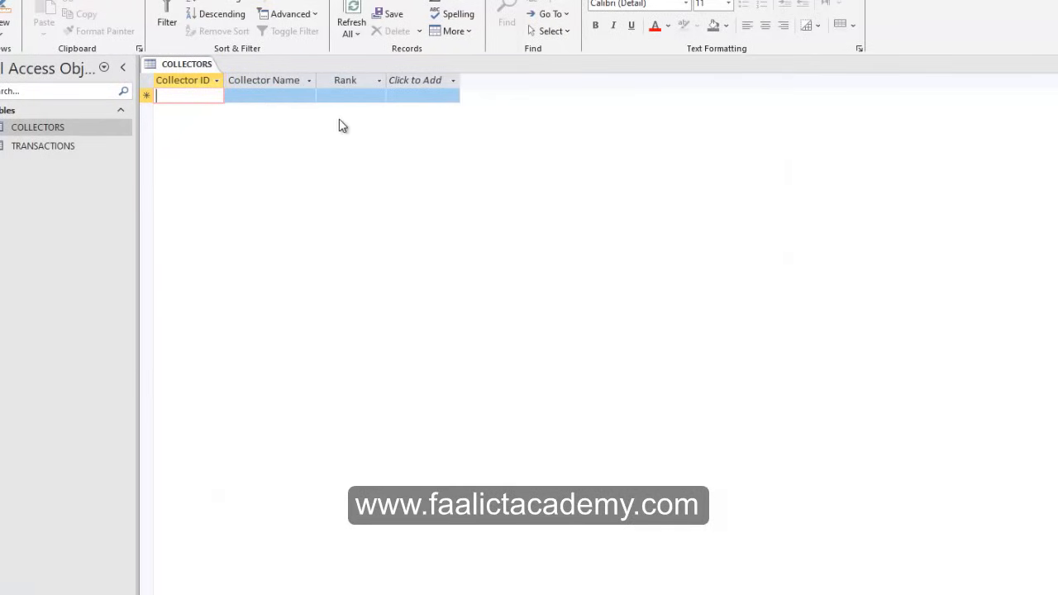
Open TRANSACTIONS as a datasheet and autofit Contributor ID, Contributor Name and Savings columns.
double_click(63, 146)
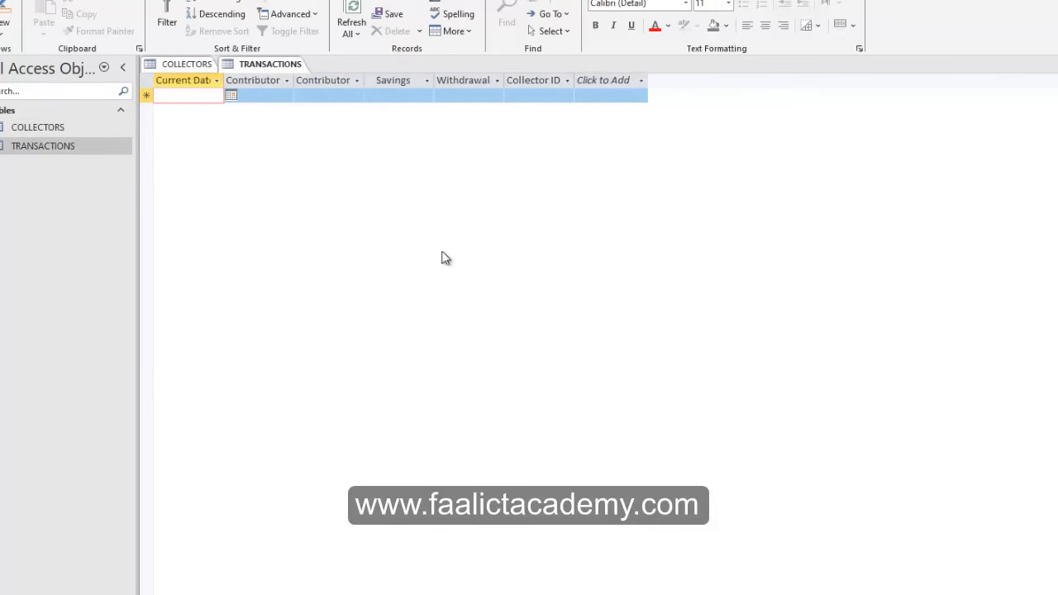
double_click(294, 82)
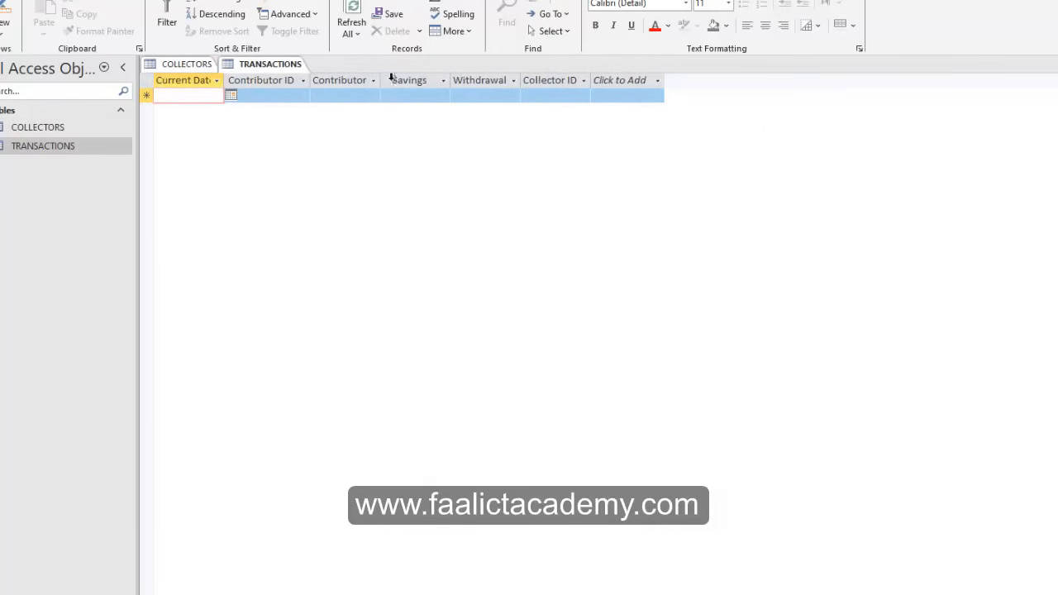
double_click(380, 82)
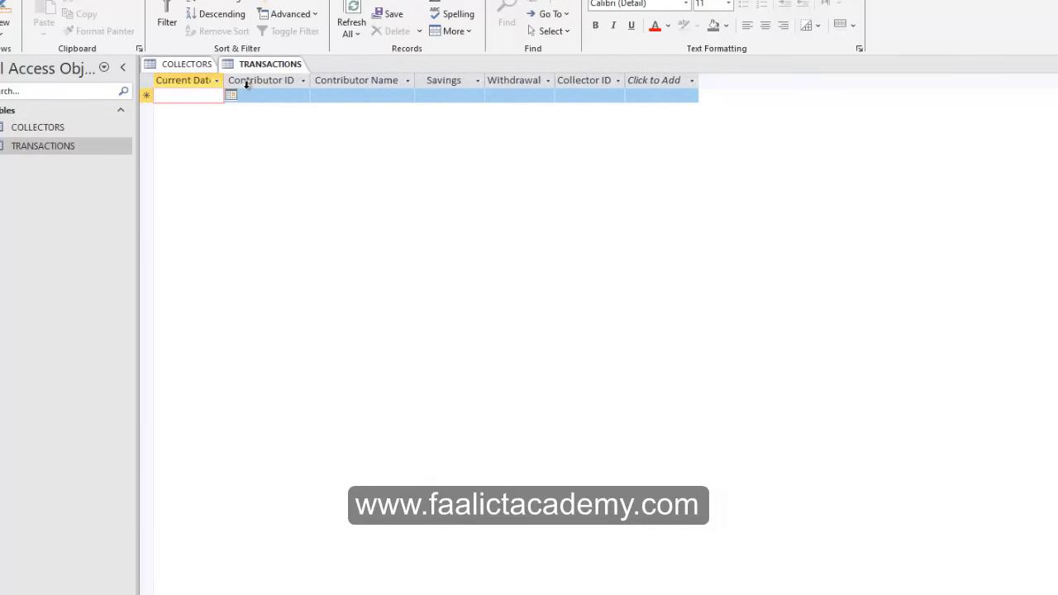
double_click(486, 81)
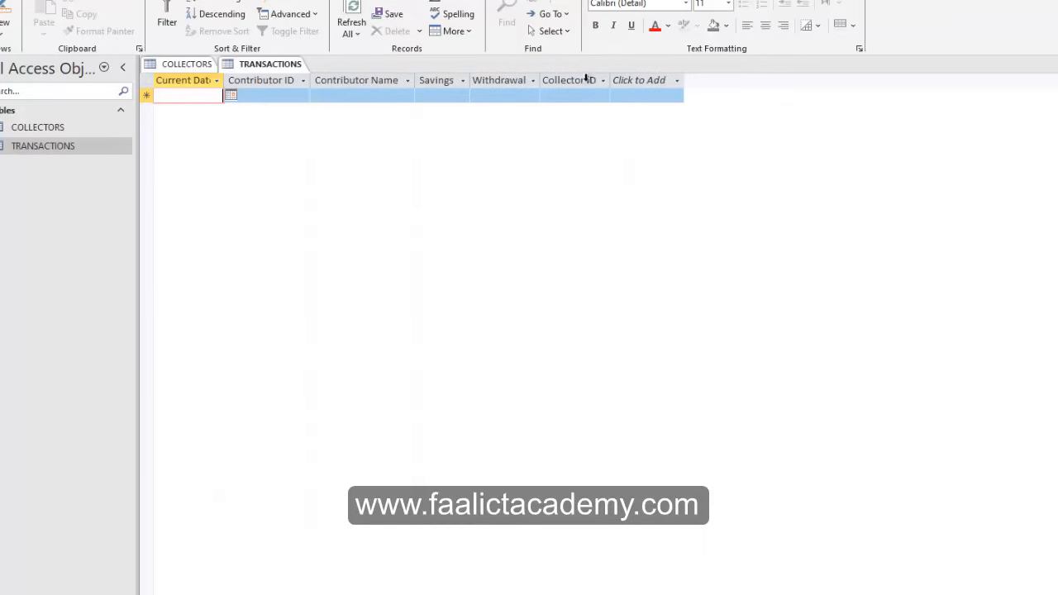
click(245, 65)
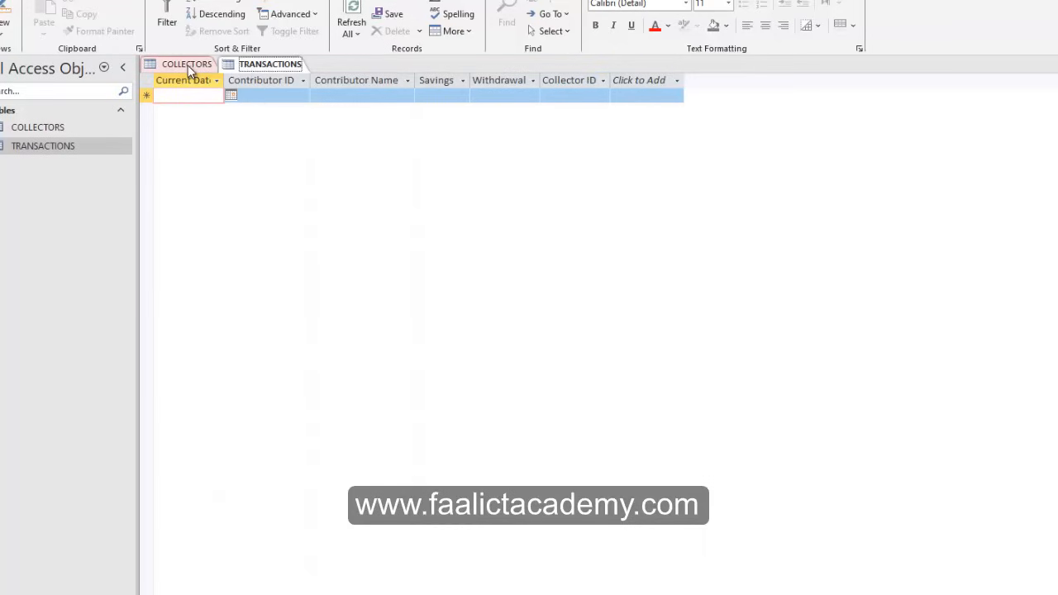
Switch to the exam PDF and scroll through the remaining tasks (d)–(f).
key(alt+Tab)
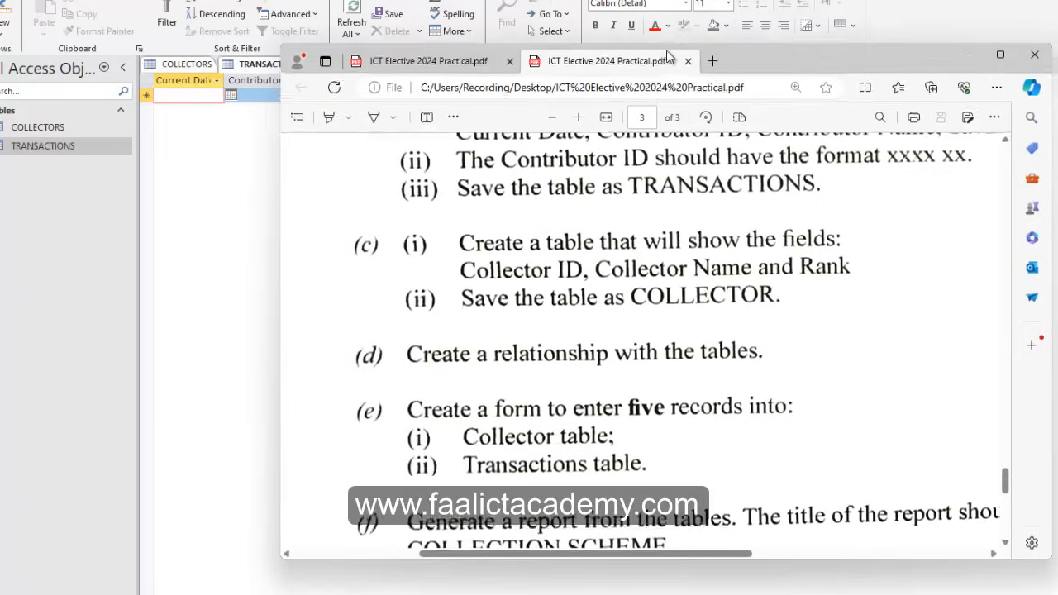
scroll(538, 355, down, 1)
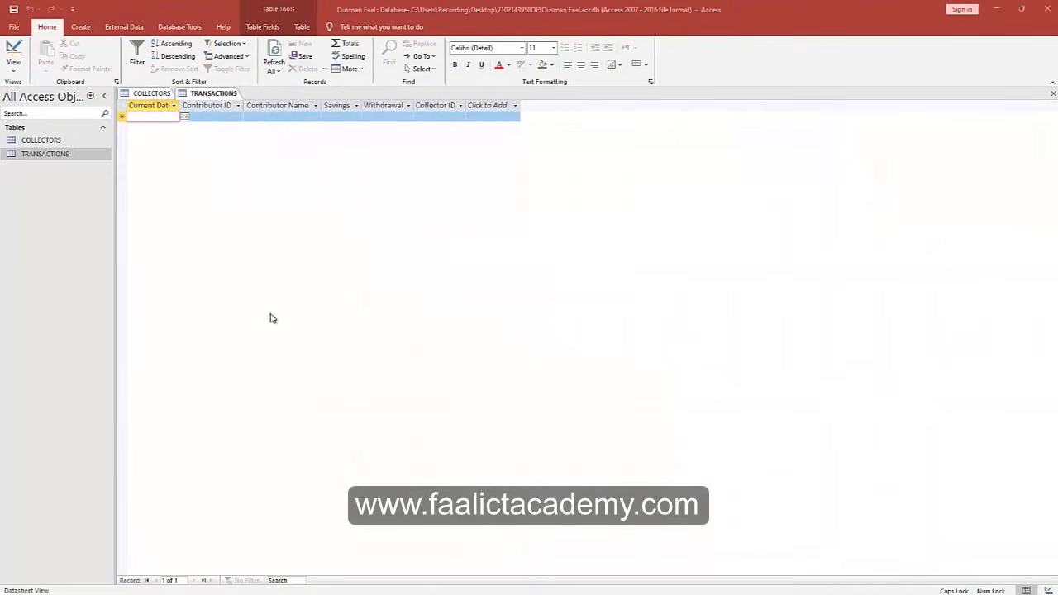
Close all open tables, saving the COLLECTORS and TRANSACTIONS layout changes.
click(150, 96)
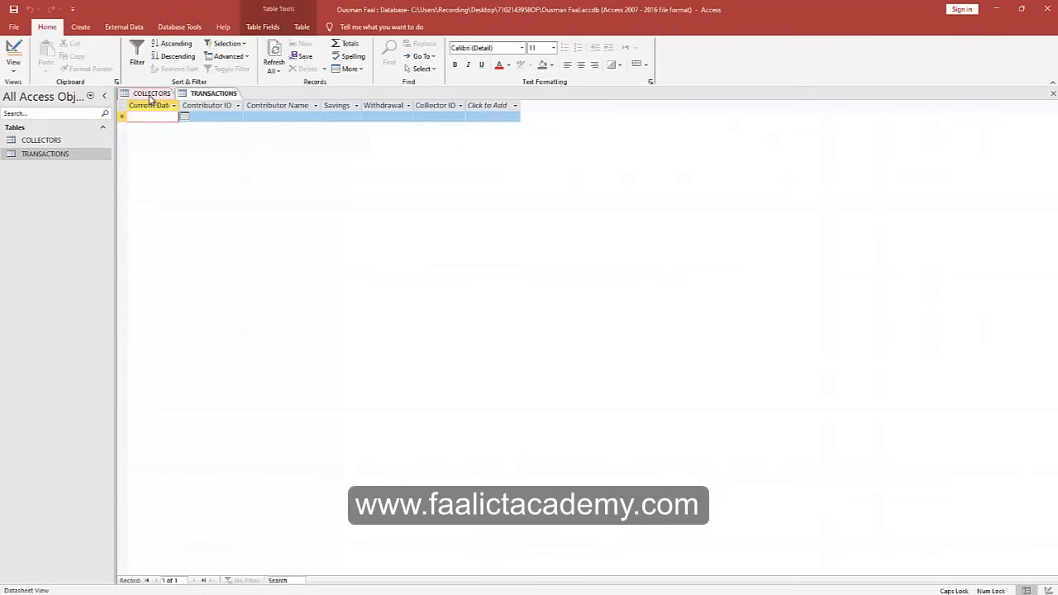
right_click(209, 96)
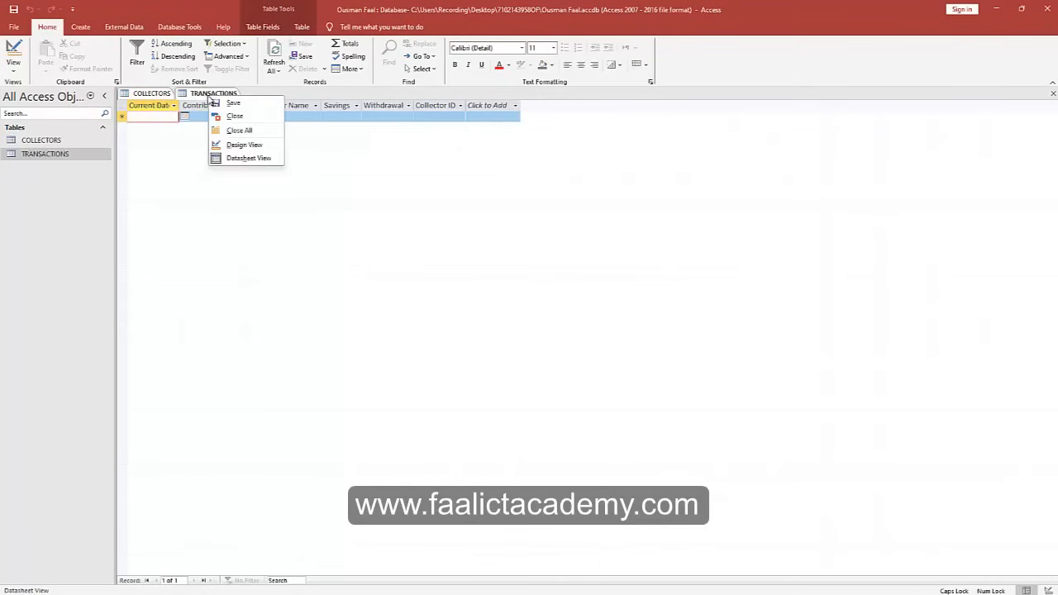
click(241, 132)
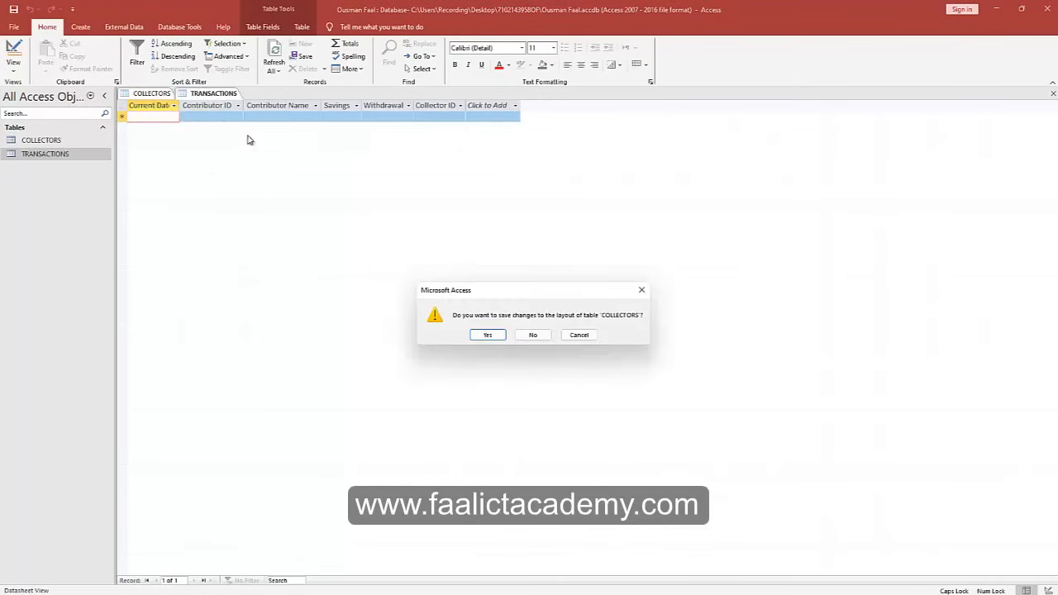
click(491, 338)
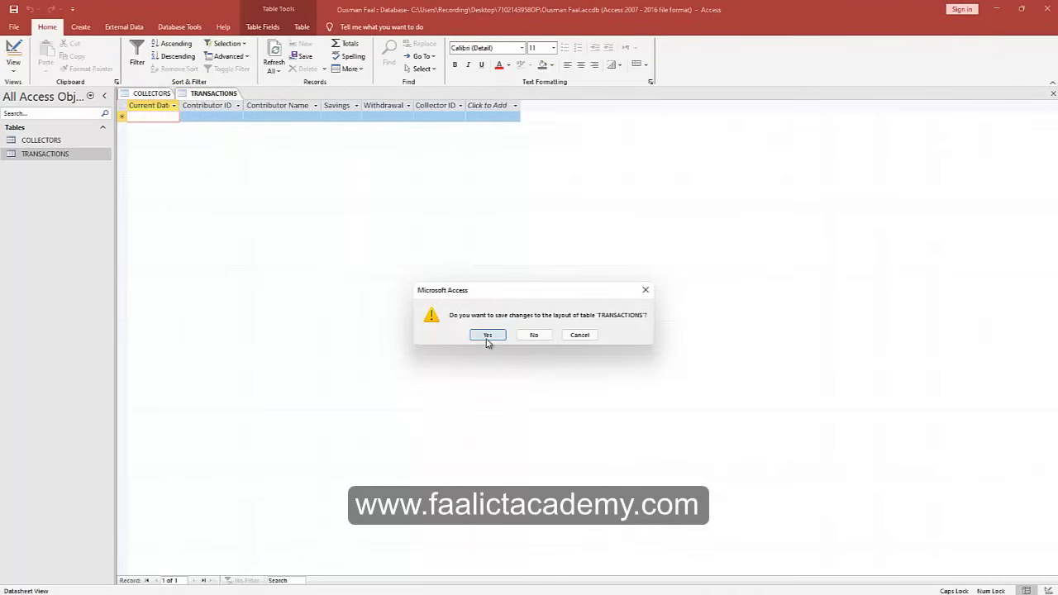
click(488, 337)
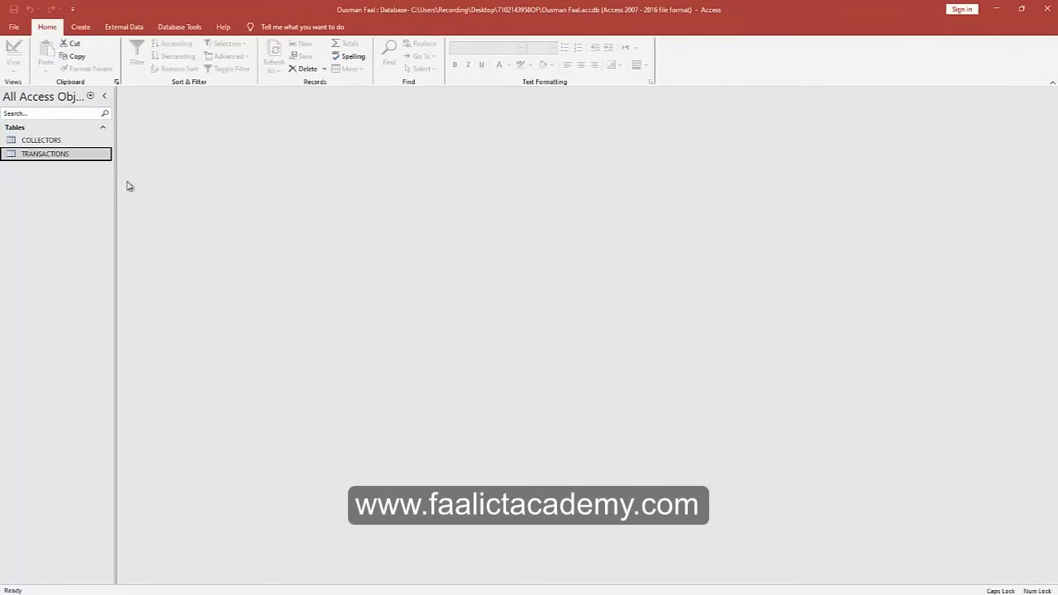
Open Relationships from Database Tools and add the COLLECTORS and TRANSACTIONS tables.
click(177, 28)
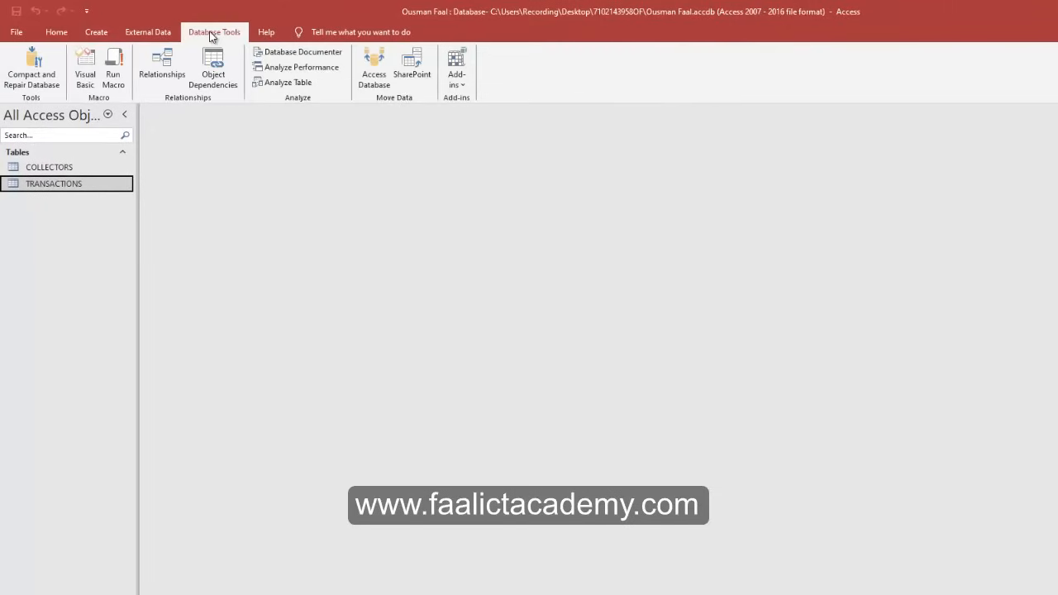
click(159, 74)
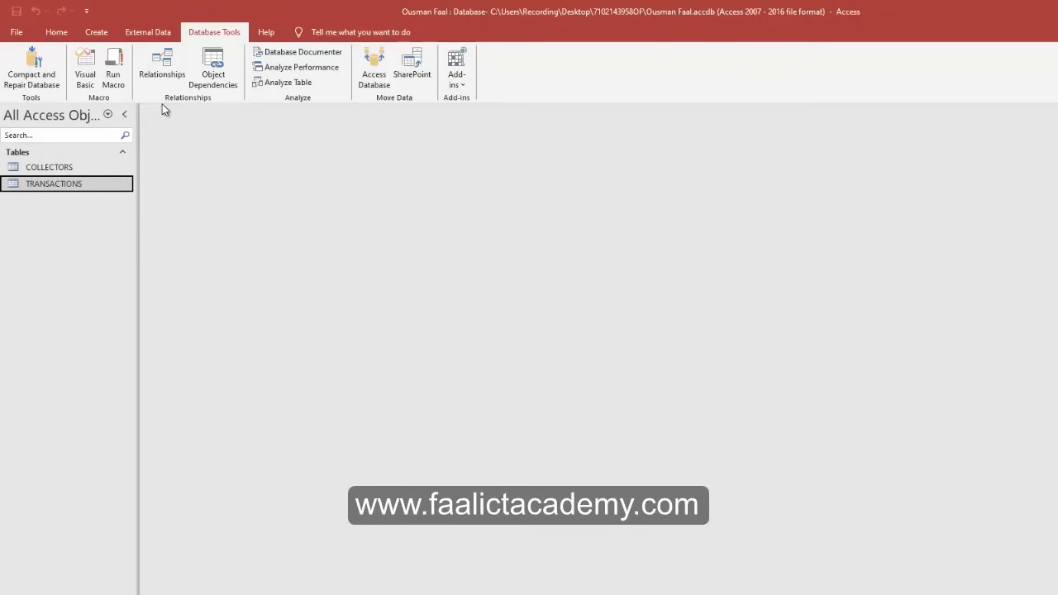
click(168, 77)
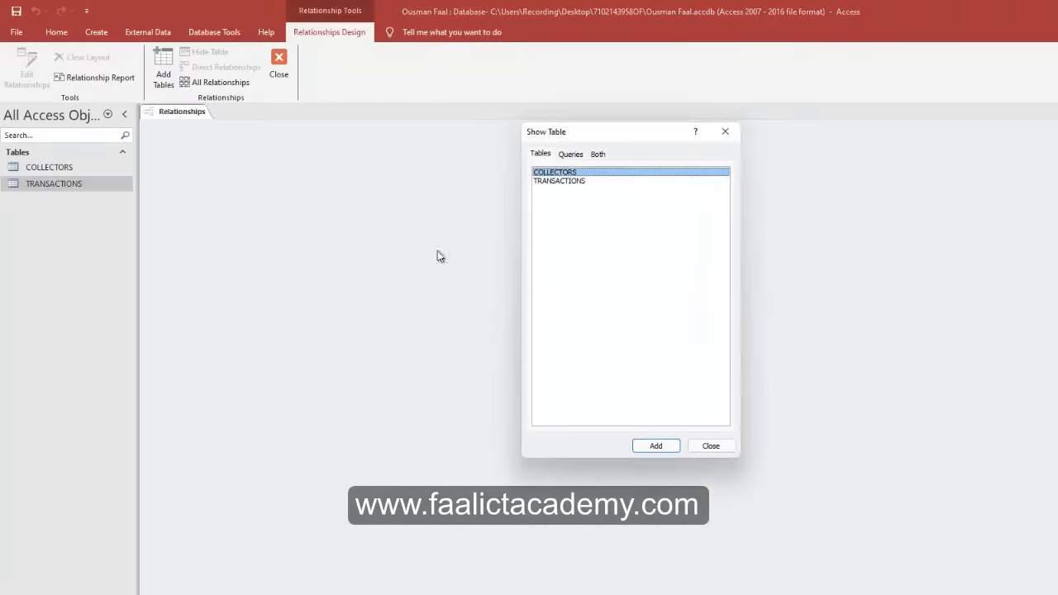
double_click(552, 170)
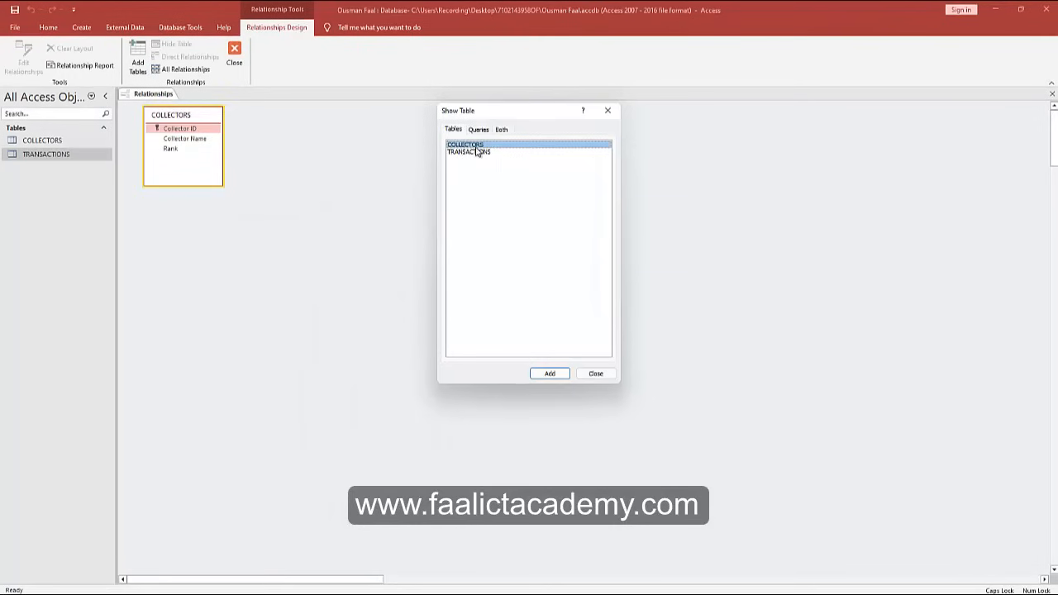
double_click(467, 152)
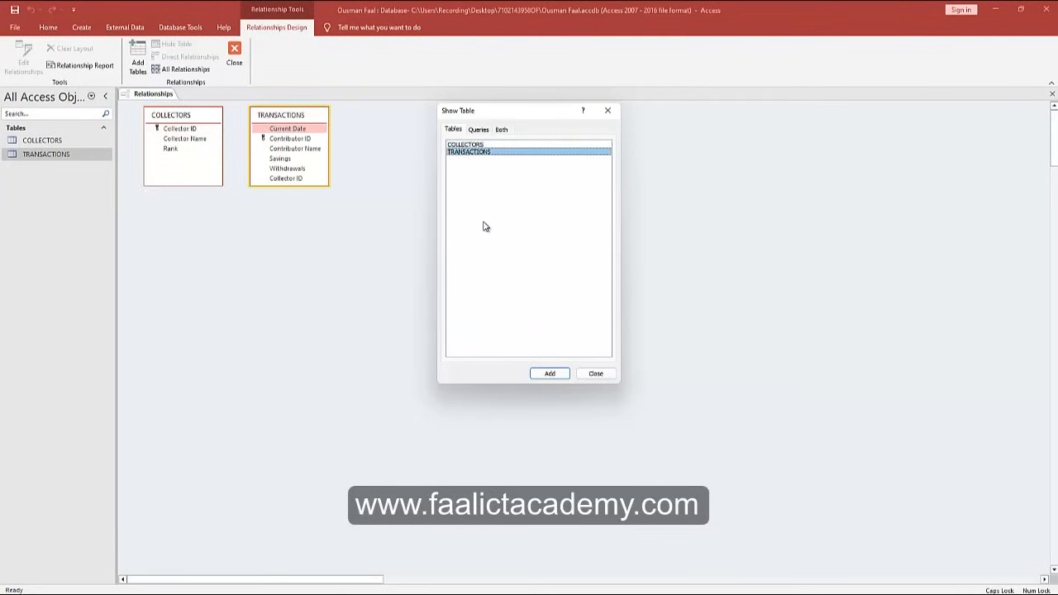
click(595, 373)
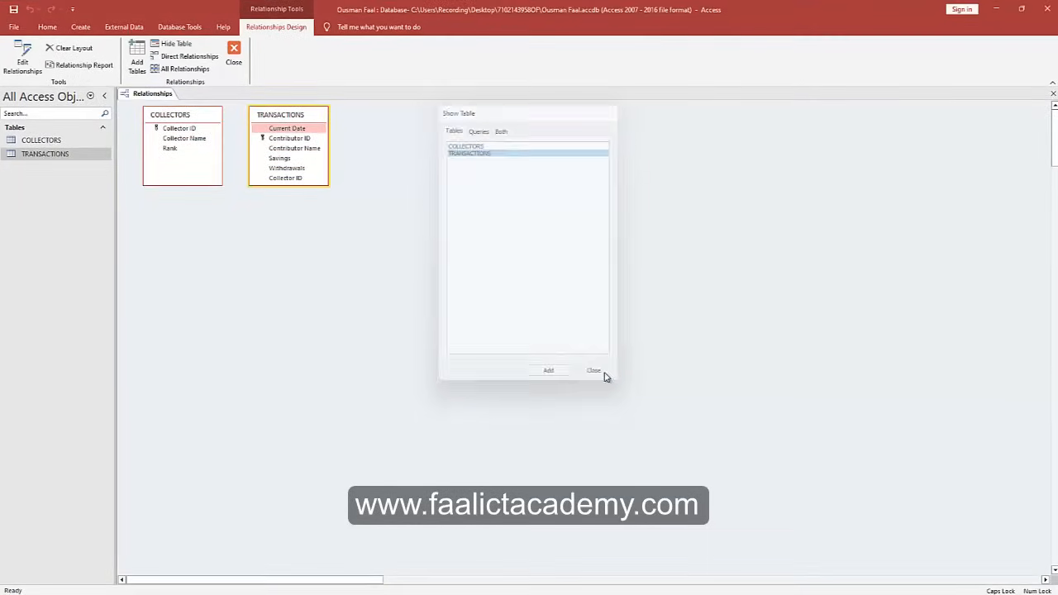
Arrange COLLECTORS and TRANSACTIONS side by side in the relationships layout.
drag(291, 107, 382, 112)
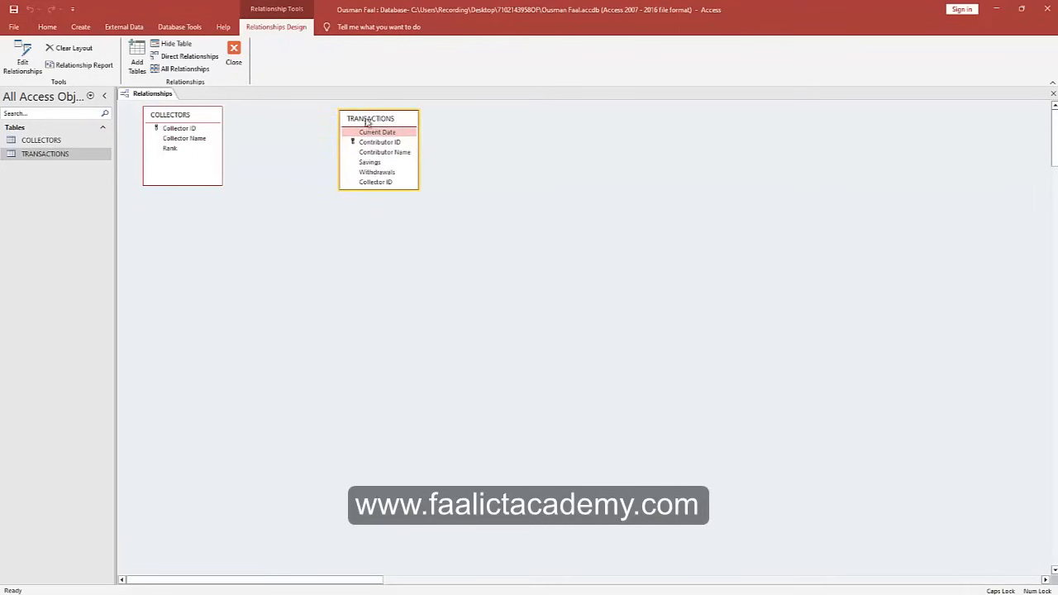
drag(191, 122, 258, 145)
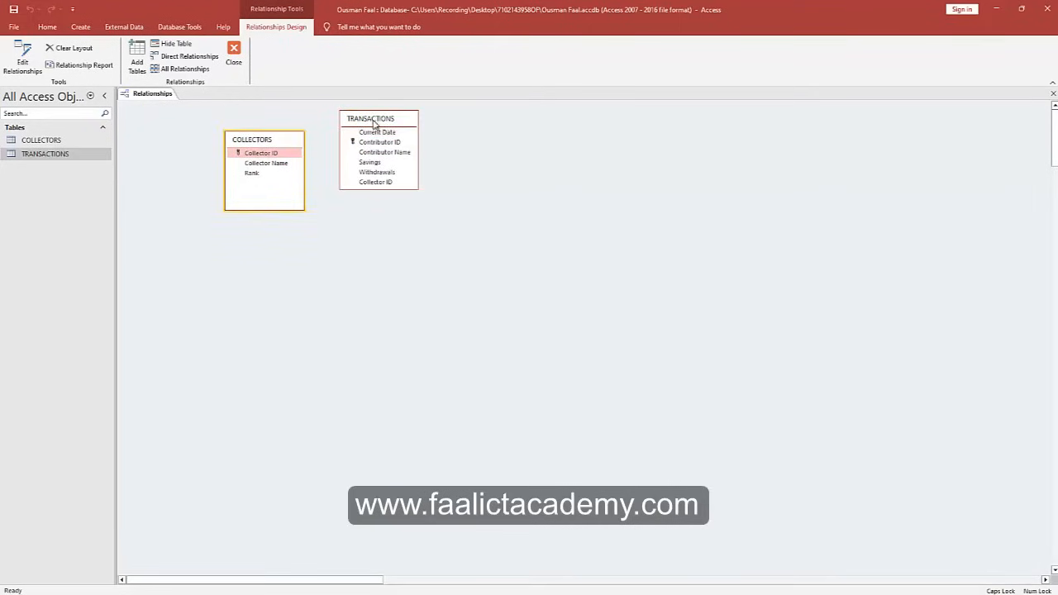
drag(374, 124, 395, 149)
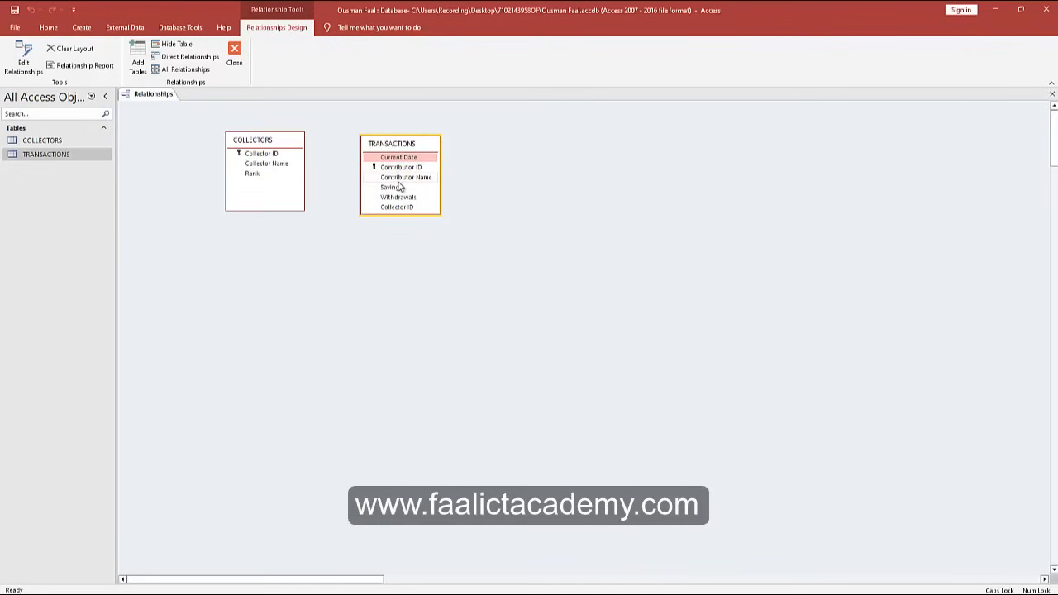
Create a one-to-many relationship from COLLECTORS to TRANSACTIONS on Collector ID.
key(Tab)
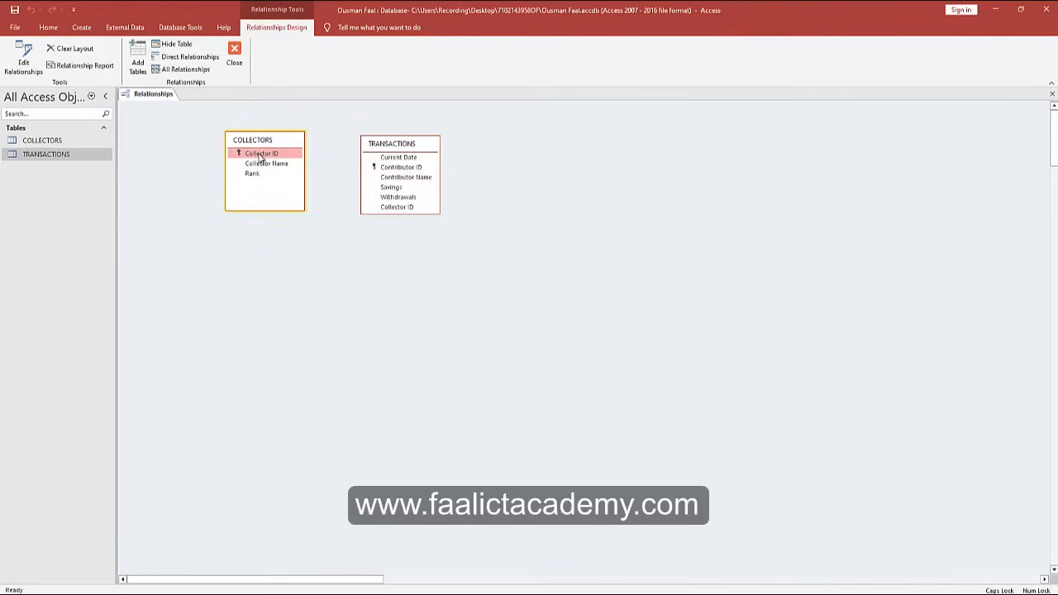
click(391, 207)
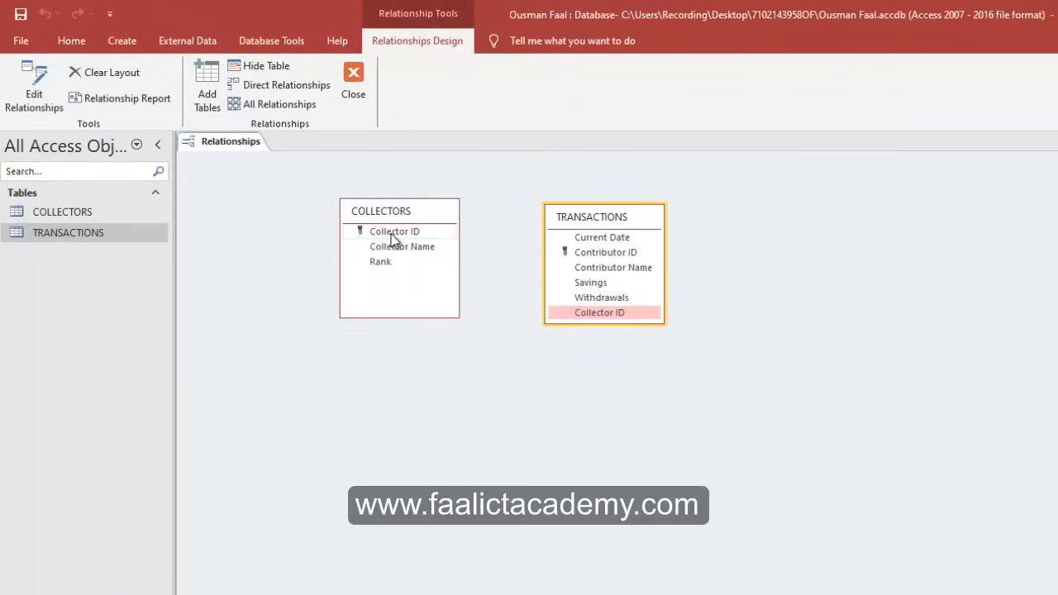
click(392, 233)
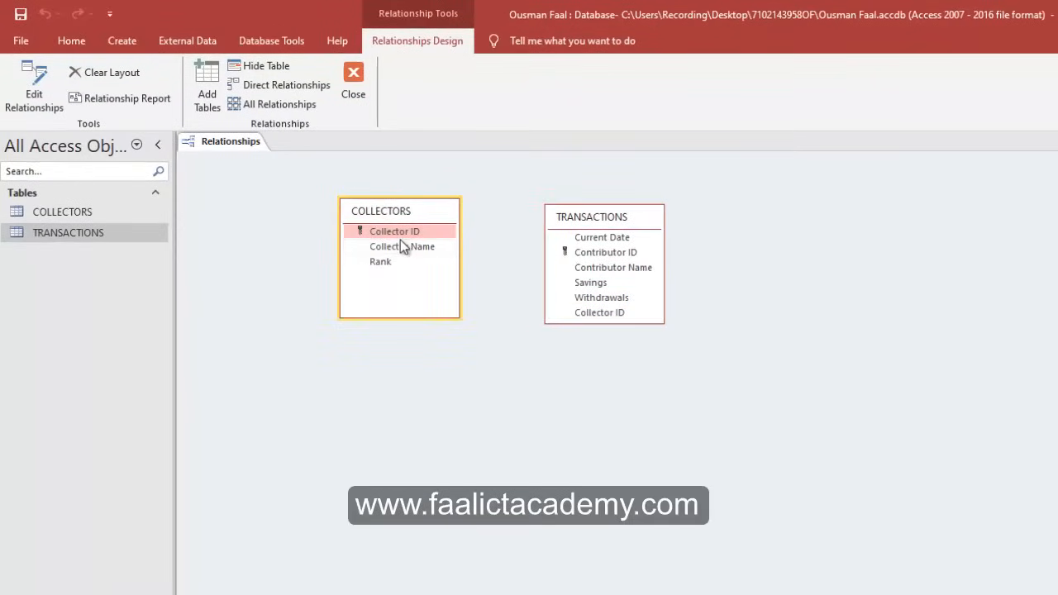
drag(401, 230, 580, 311)
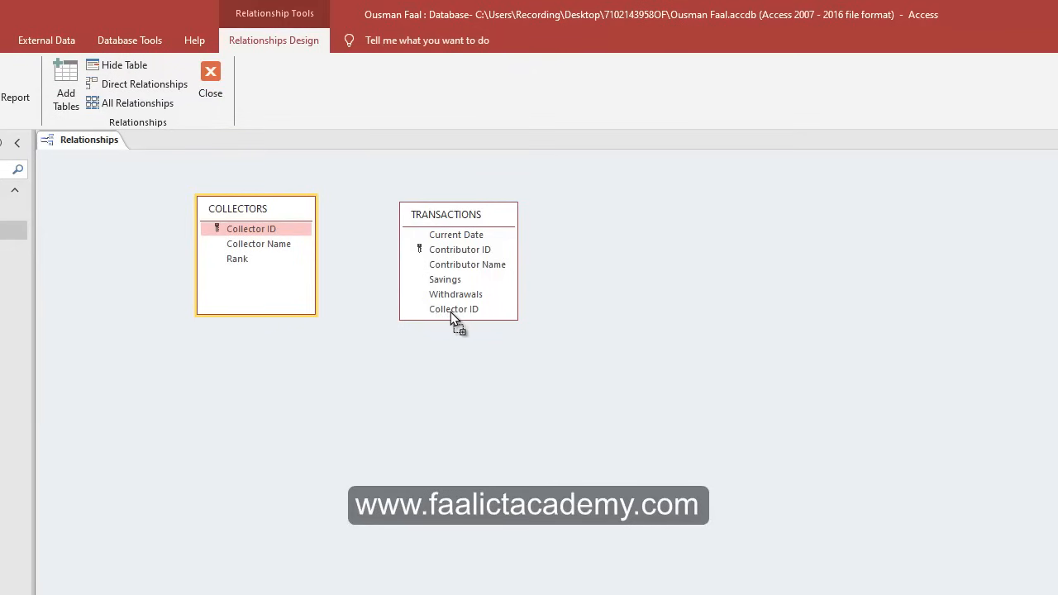
drag(450, 312, 450, 312)
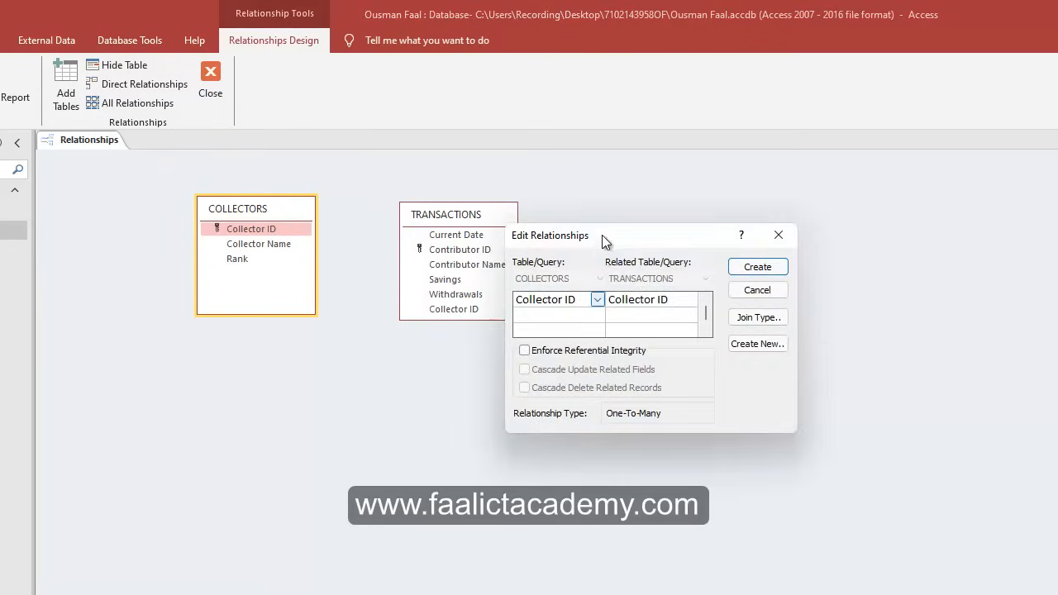
drag(603, 241, 681, 224)
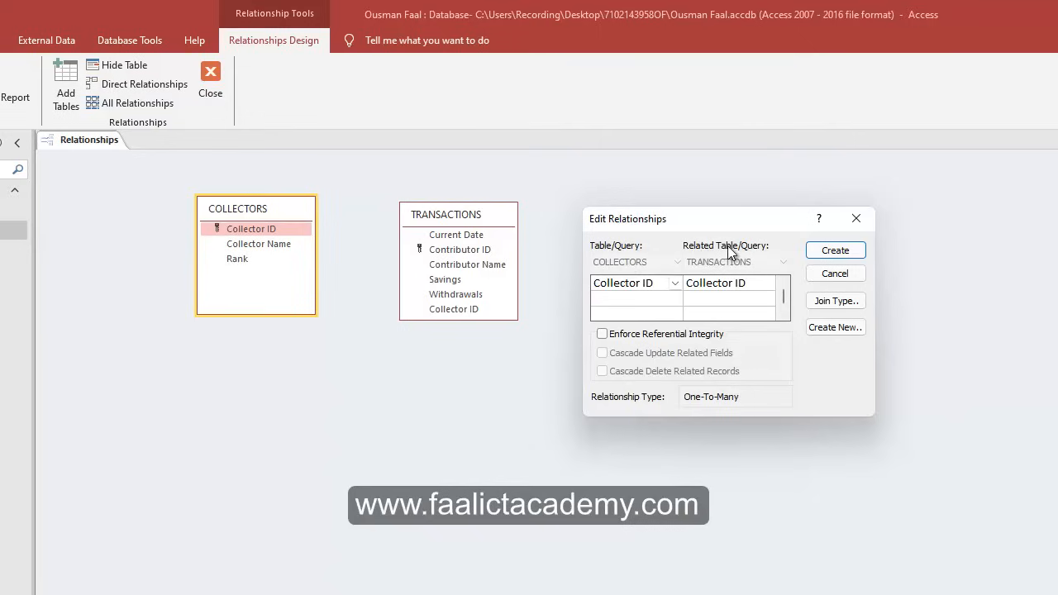
click(230, 220)
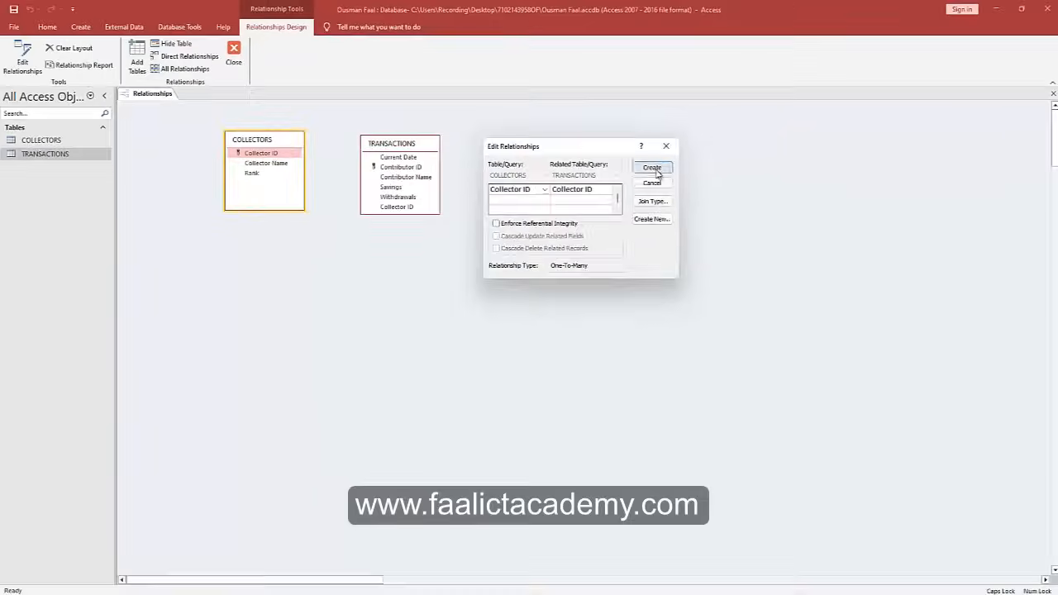
click(653, 168)
Rearrange both tables, then close the Relationships window, saving the layout.
drag(399, 147, 482, 176)
drag(260, 144, 292, 152)
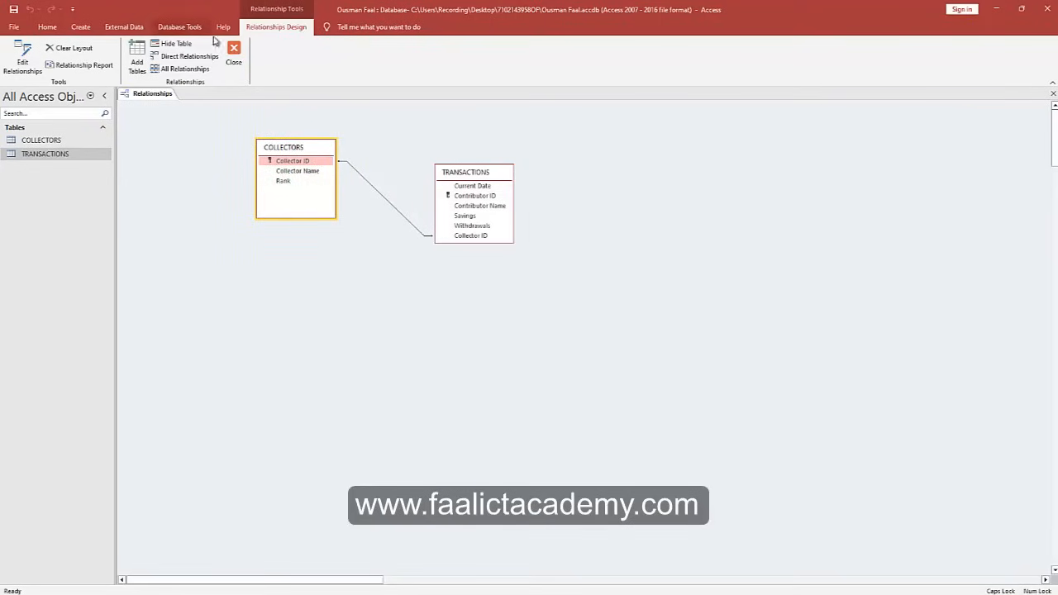
click(234, 54)
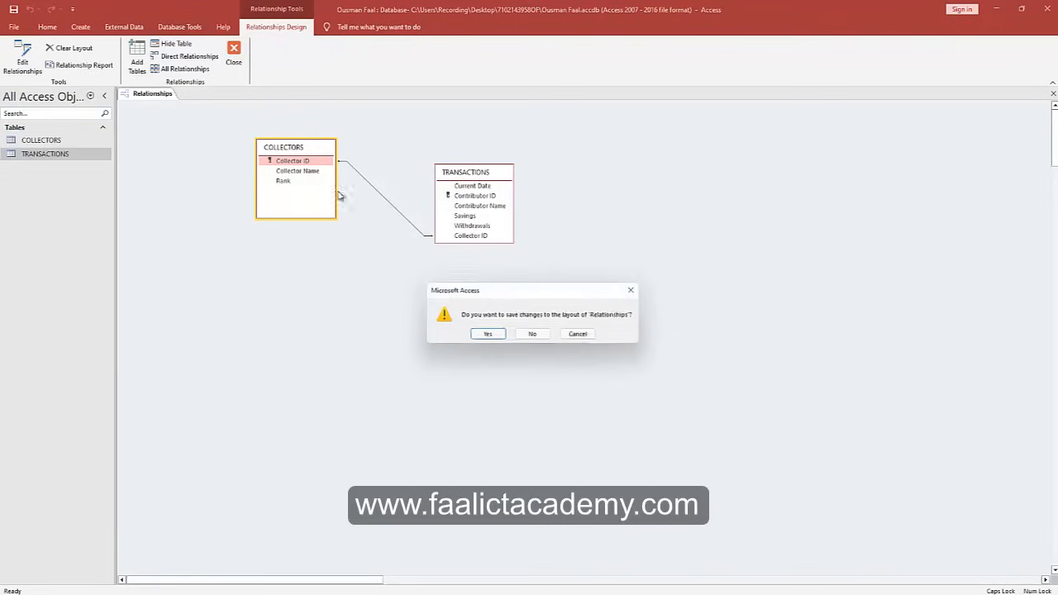
click(488, 335)
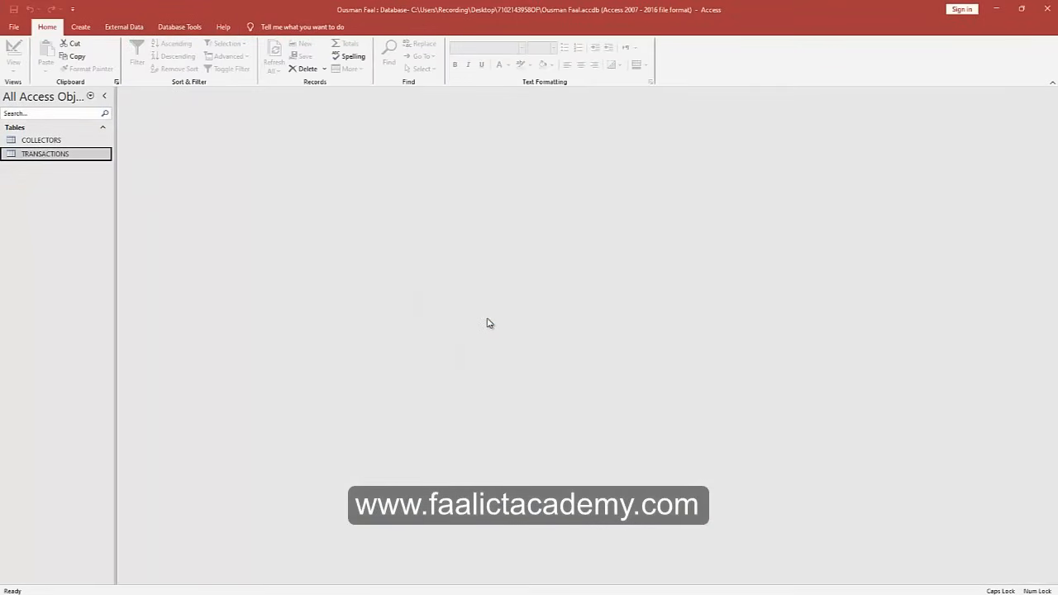
Open the COLLECTORS and TRANSACTIONS tables to check their contents.
double_click(30, 141)
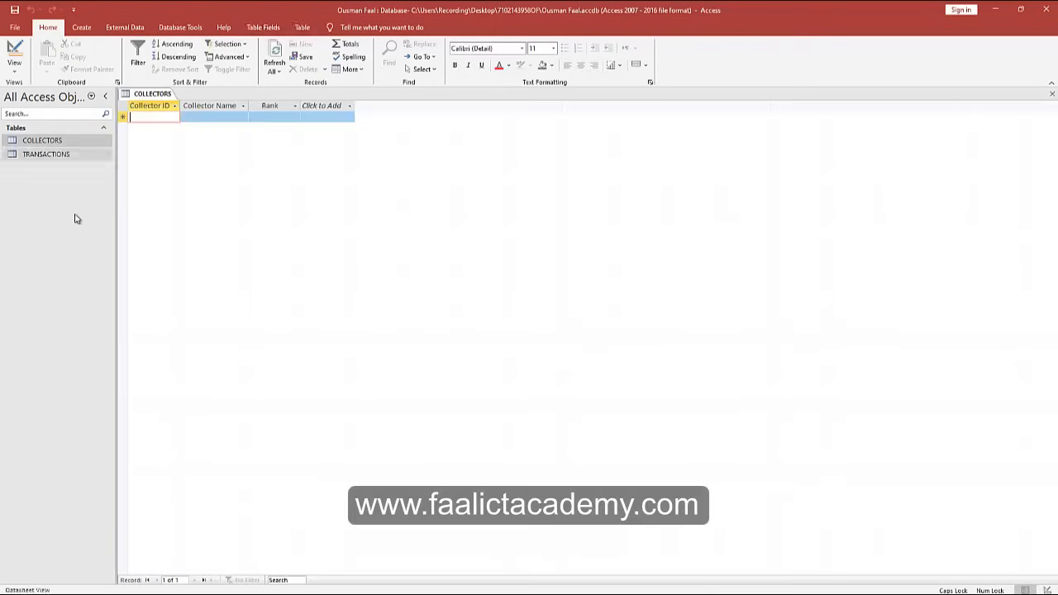
double_click(49, 158)
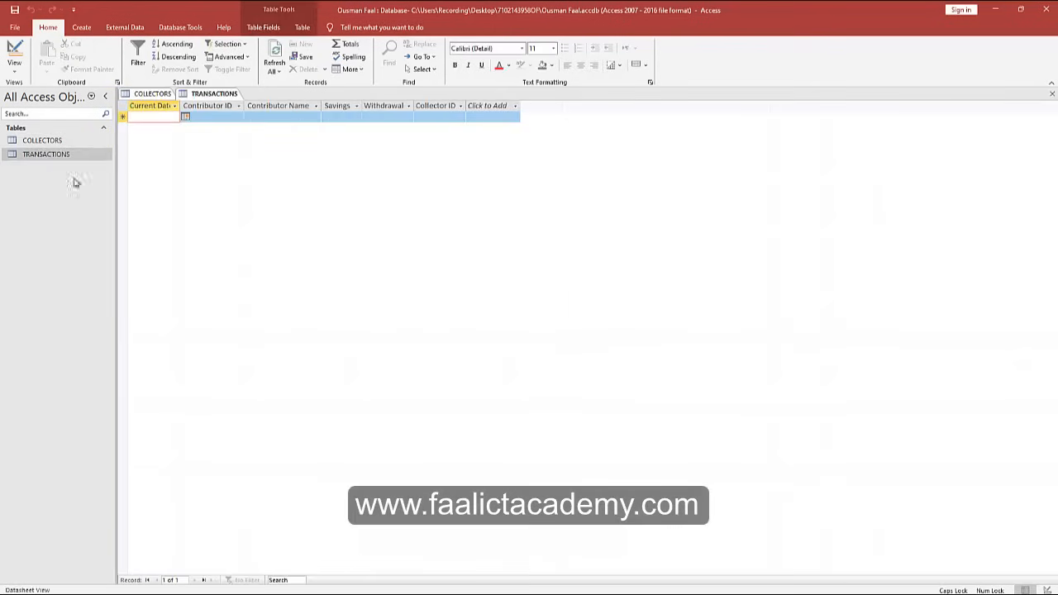
click(64, 142)
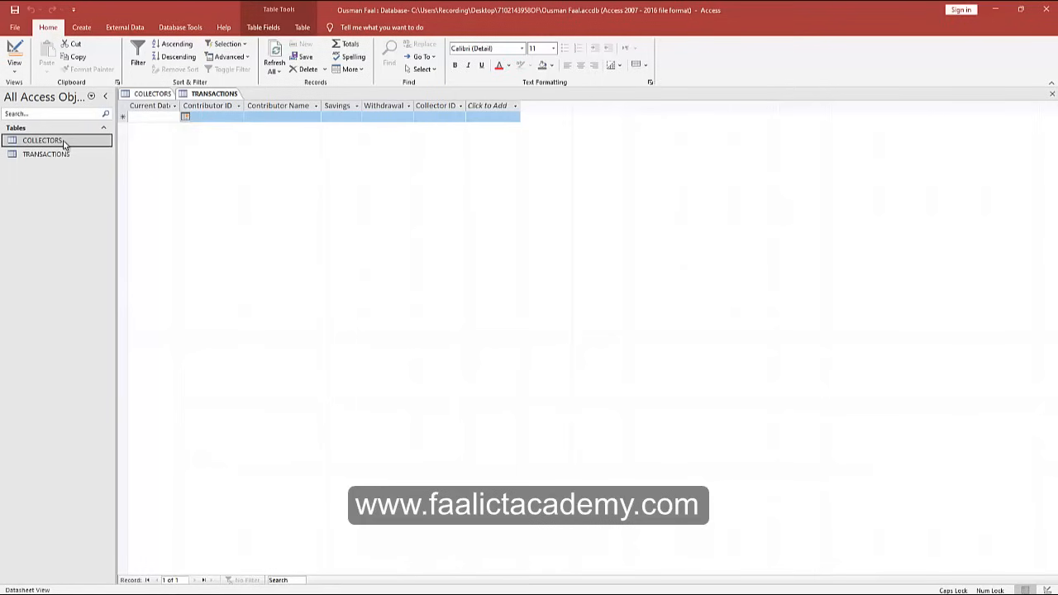
Close all open tables, saving their layouts, and bring the exam PDF over Access.
right_click(203, 93)
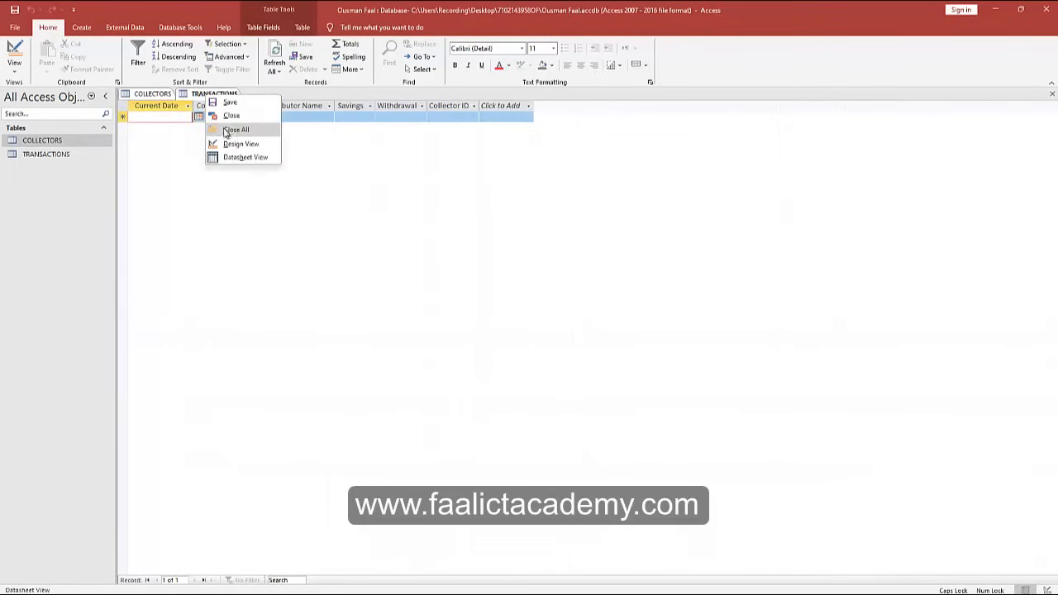
click(235, 128)
click(476, 335)
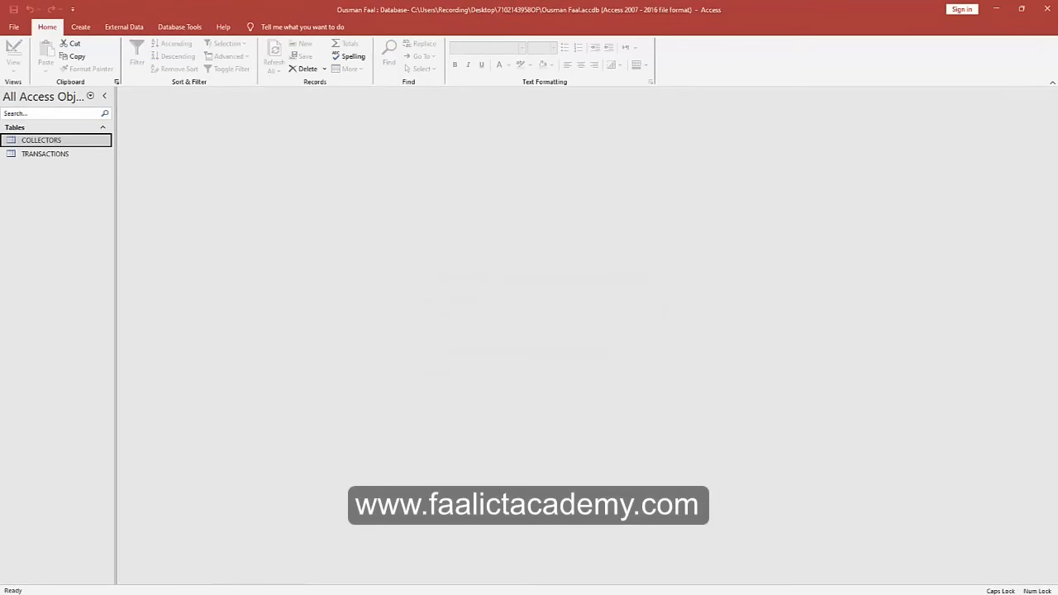
drag(686, 591, 443, 62)
Maximize the exam PDF, reread tasks (d)–(g), then move Edge aside to reveal Access.
click(666, 9)
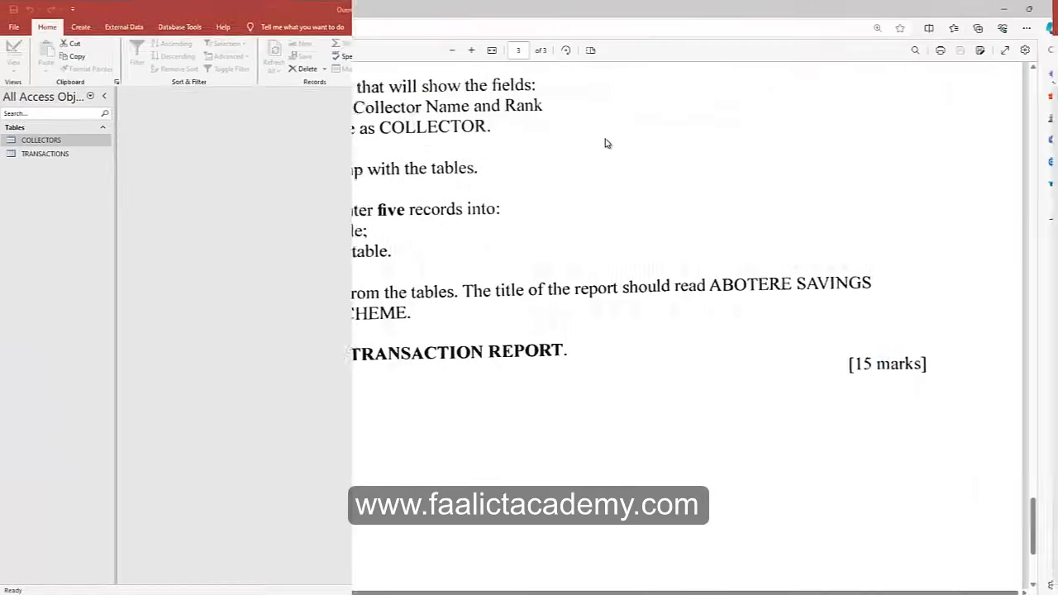
scroll(245, 187, down, 1)
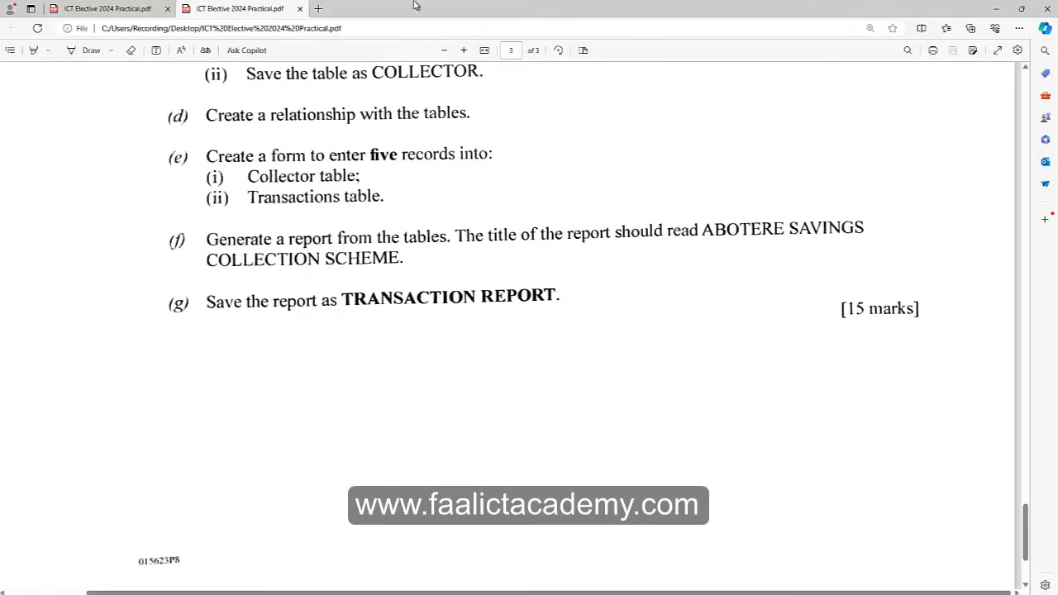
drag(413, 10, 1057, 215)
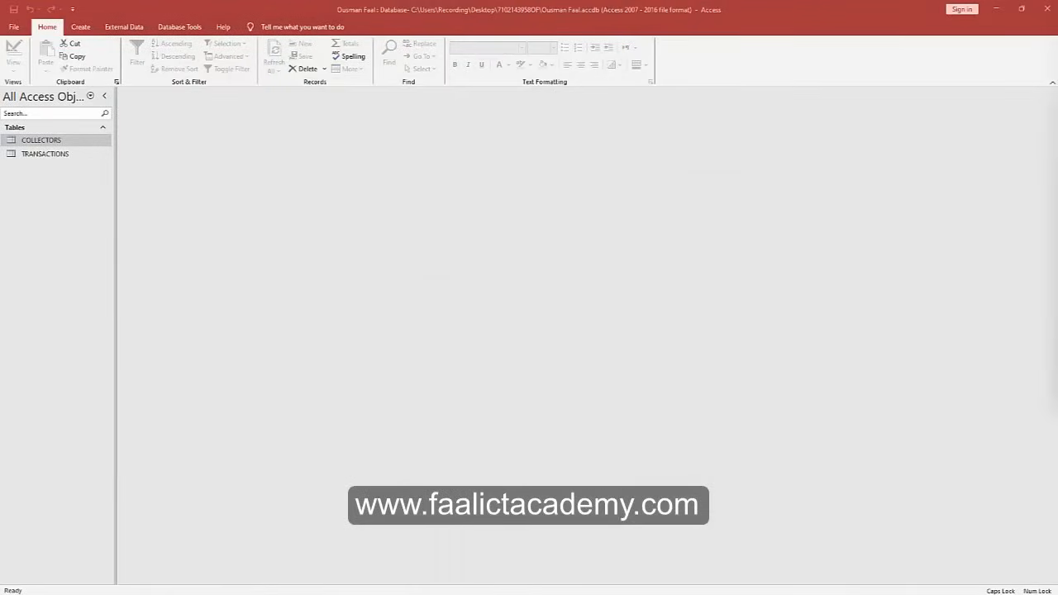
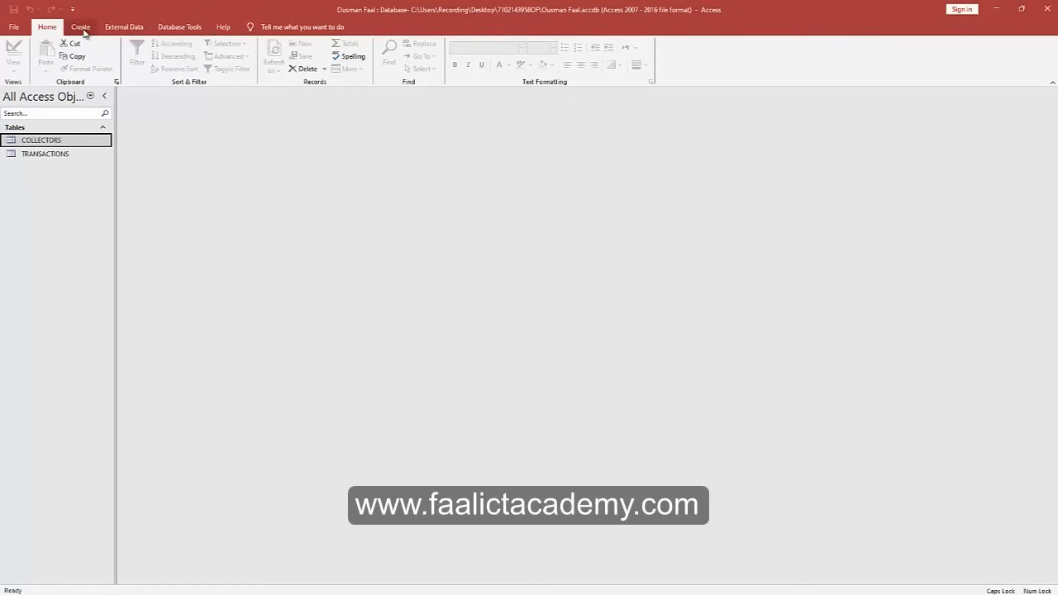
Build a columnar form from all COLLECTORS fields (Collector ID, Collector Name, Rank) titled COLLECTORS FORM.
click(81, 27)
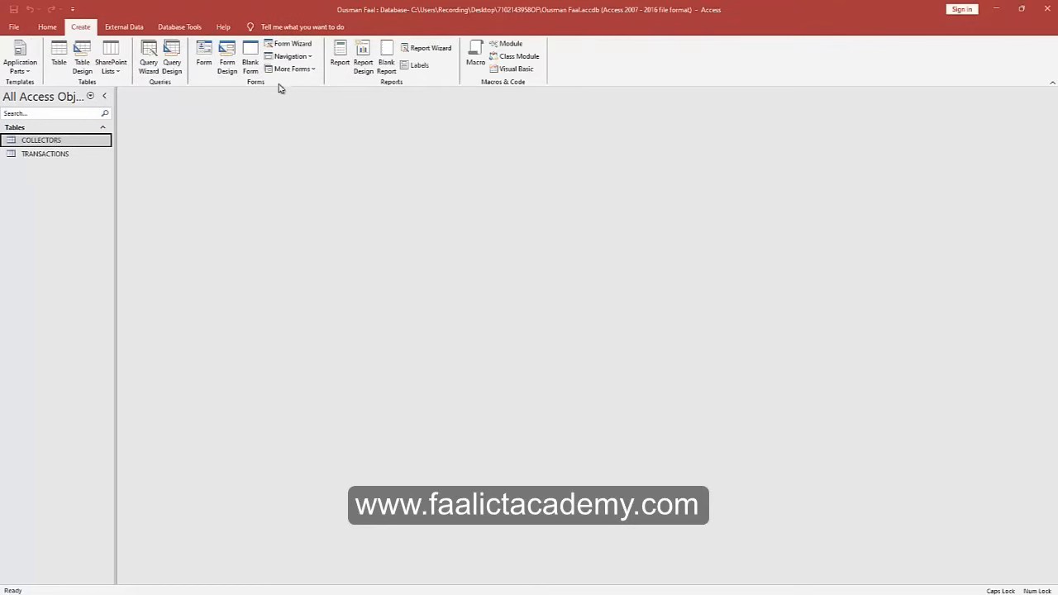
click(295, 44)
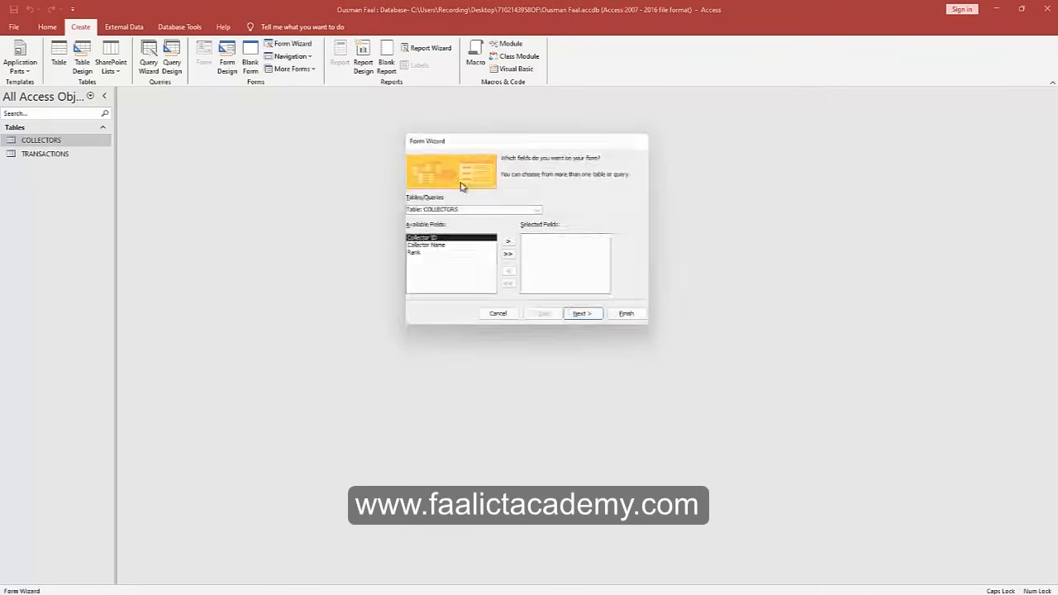
click(539, 210)
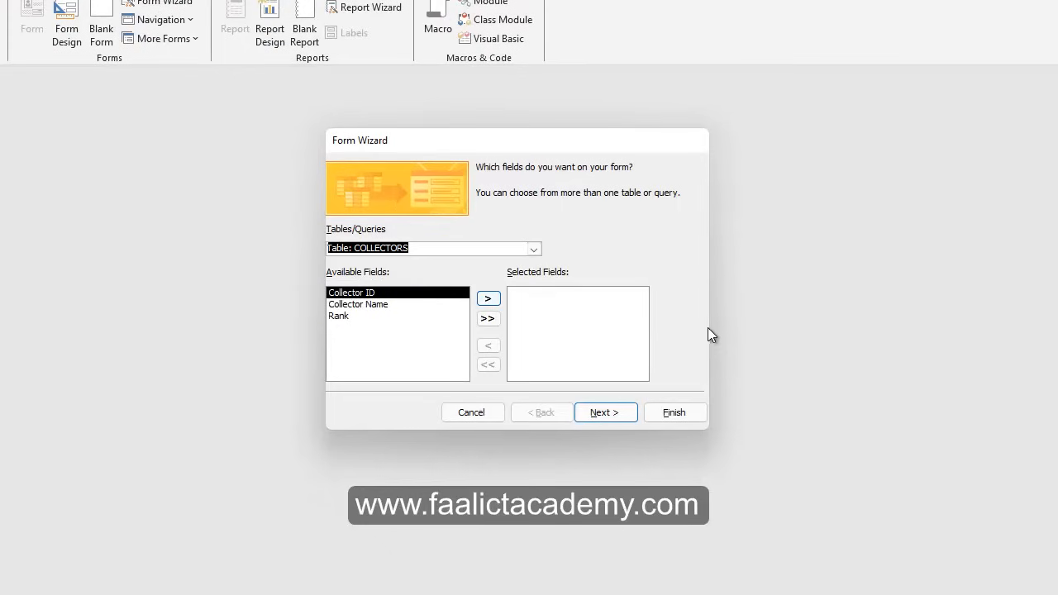
click(381, 263)
click(489, 318)
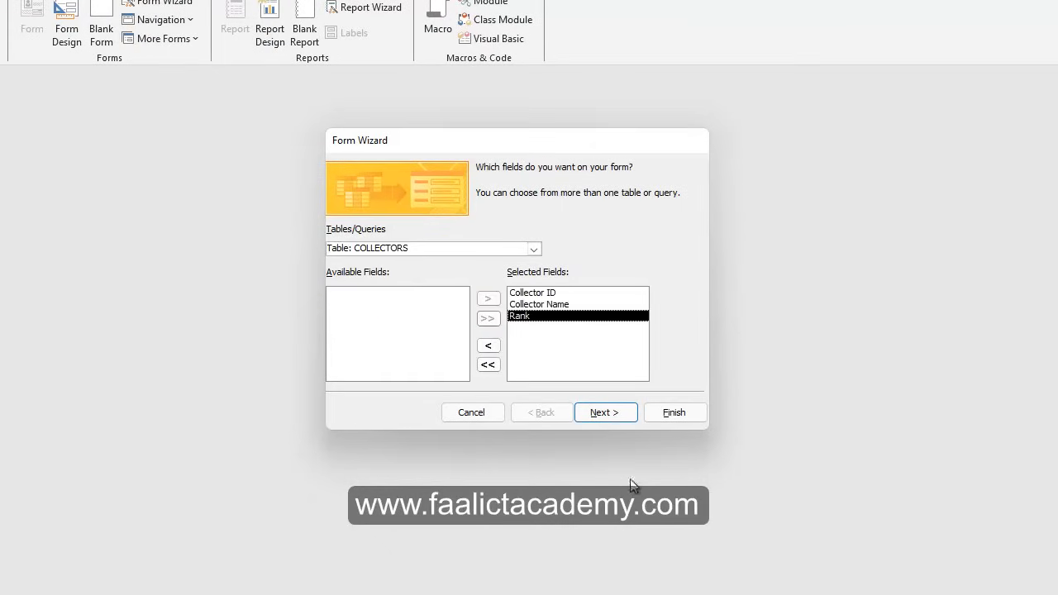
click(611, 418)
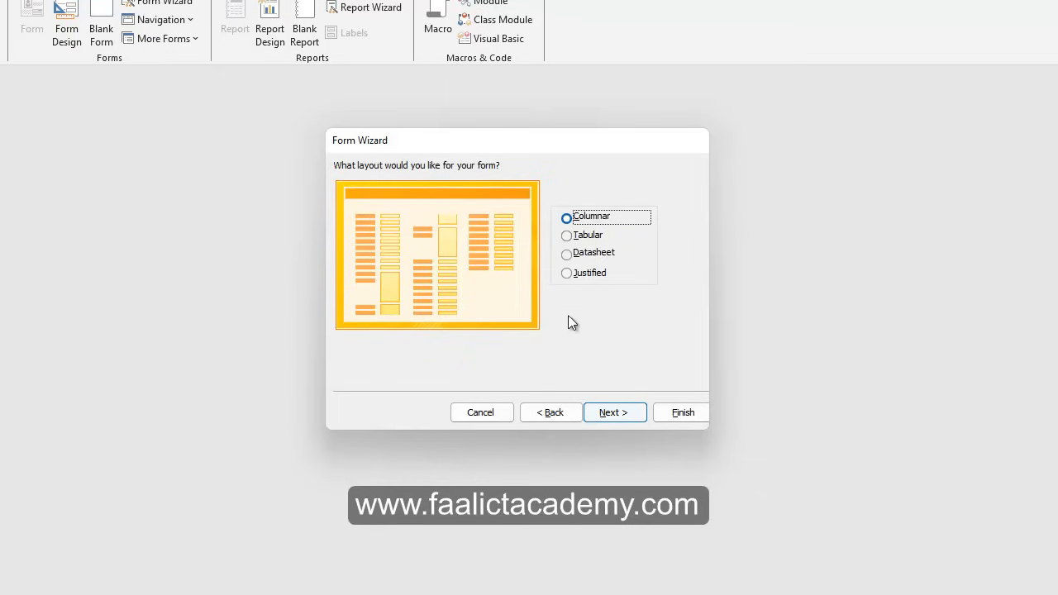
click(619, 411)
click(549, 186)
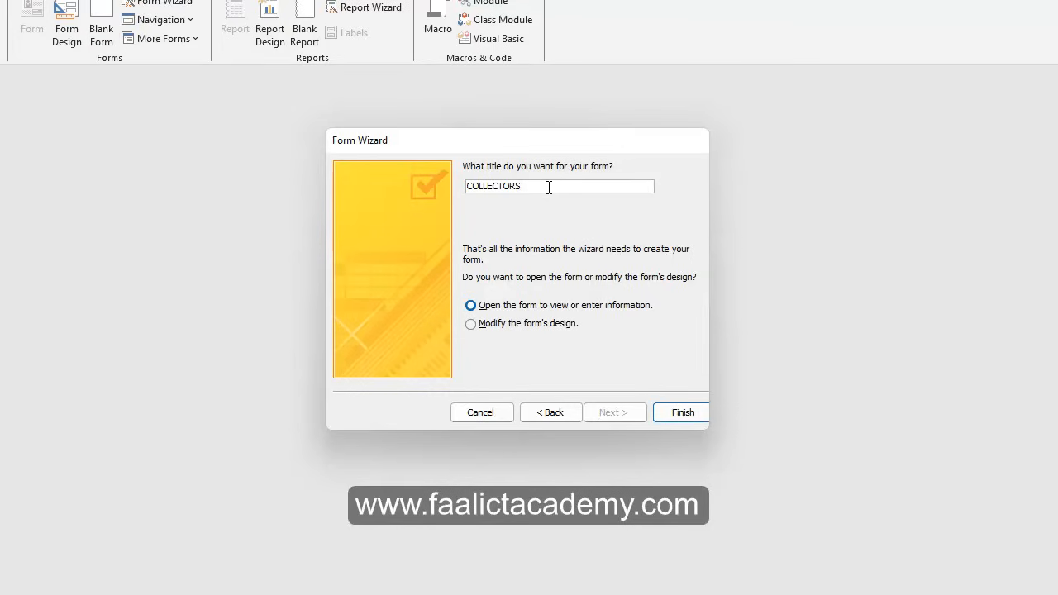
text(FORM)
click(677, 413)
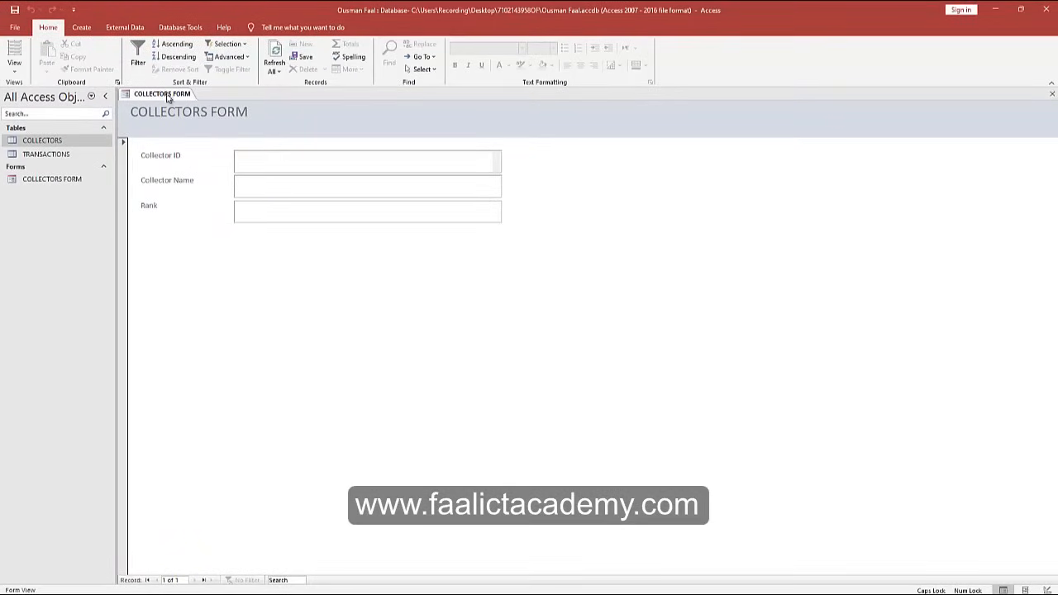
Start a new Form Wizard on the TRANSACTIONS table with all six fields in columnar layout.
click(81, 28)
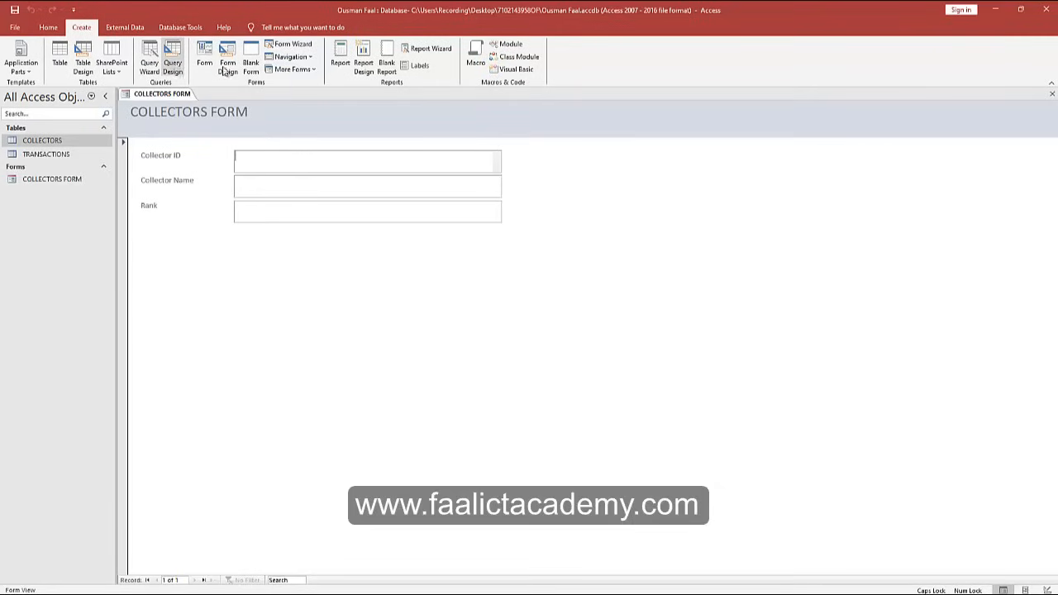
click(290, 45)
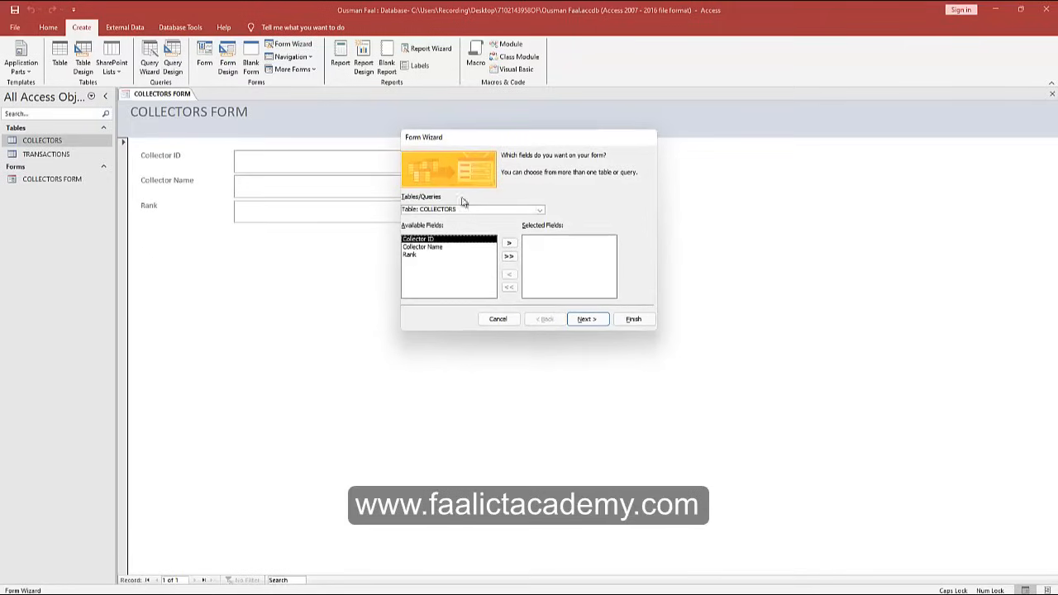
click(544, 208)
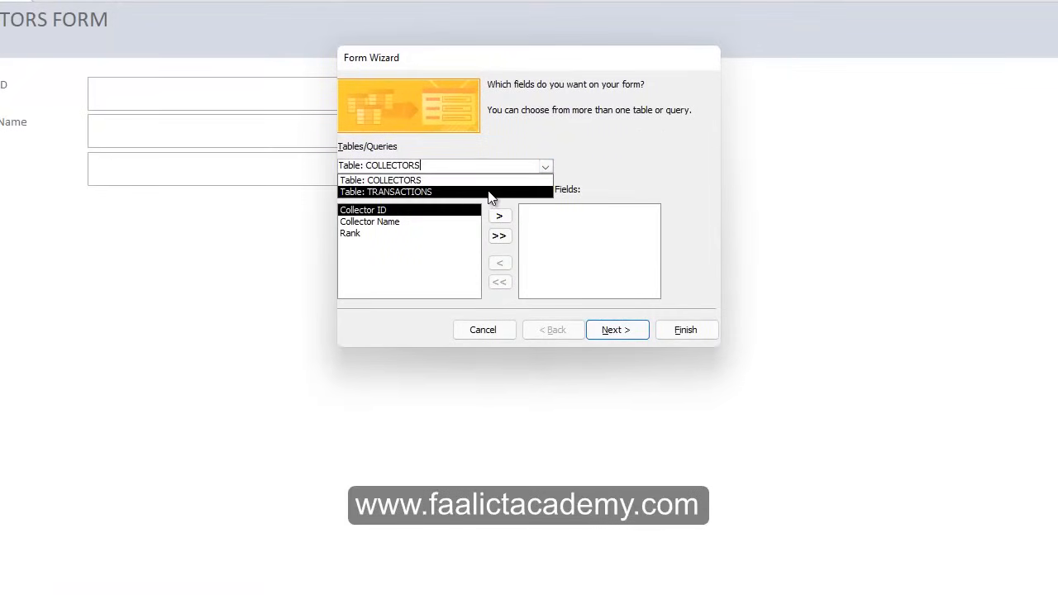
click(482, 223)
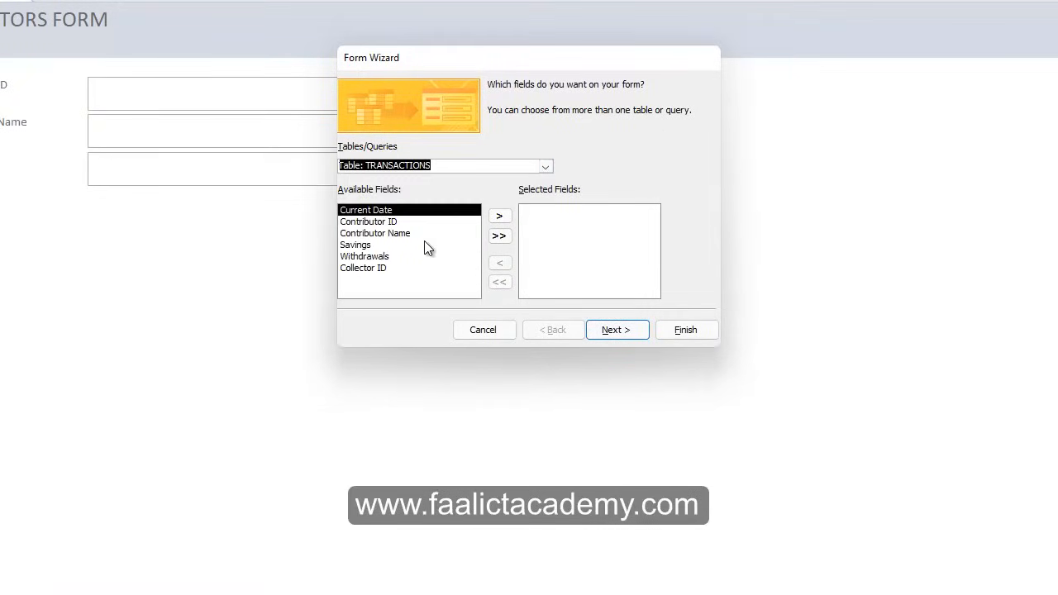
click(500, 237)
click(620, 333)
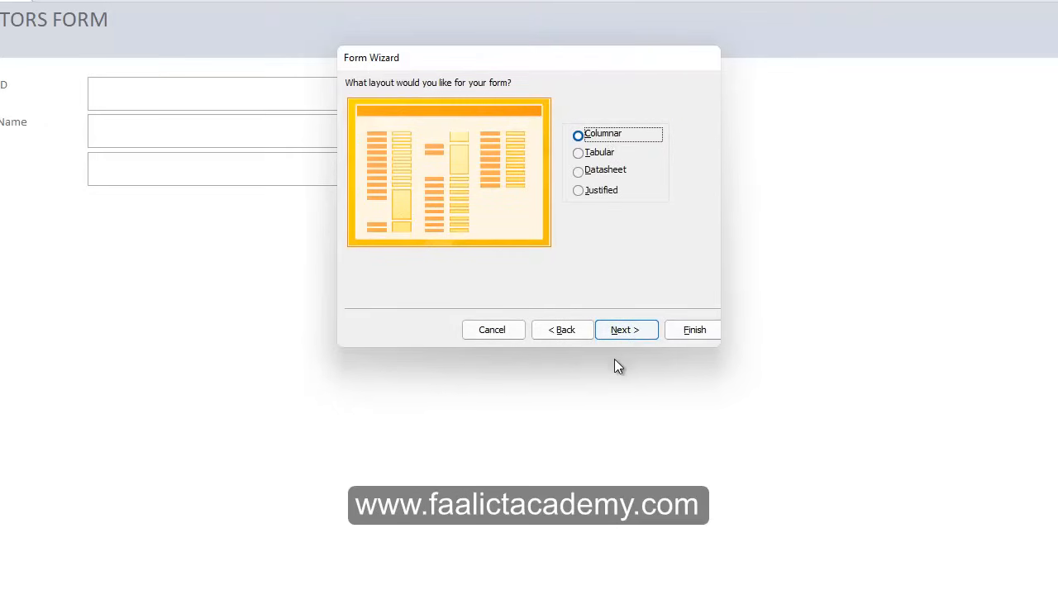
click(616, 332)
Title the form TRANSACTIONS FORM, correcting the typos, and finish the wizard.
click(566, 104)
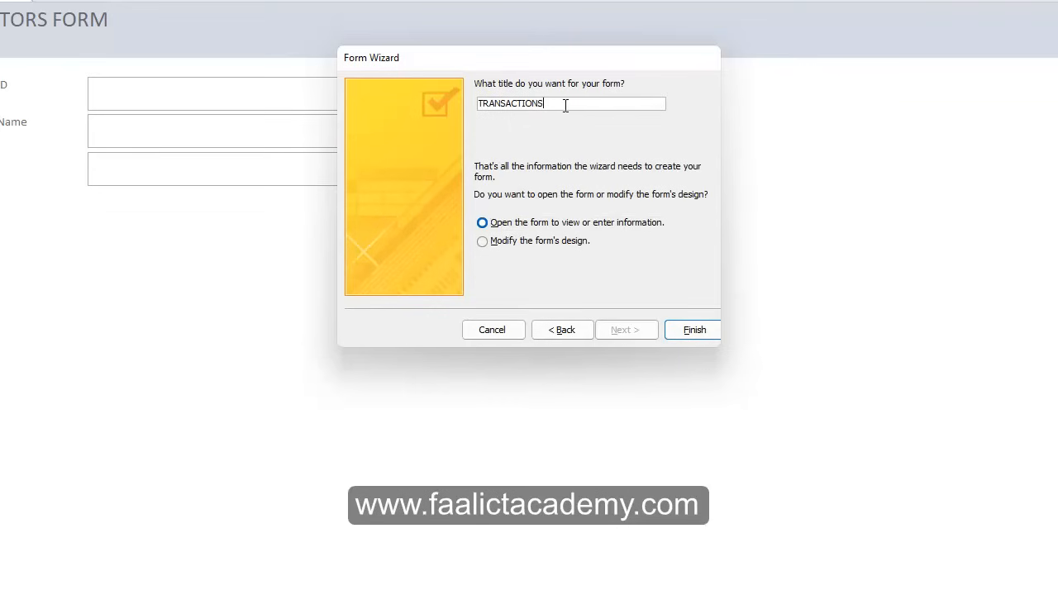
text(FORM)
key(BackSpace)
text(RM)
key(BackSpace)
key(BackSpace)
text(RM)
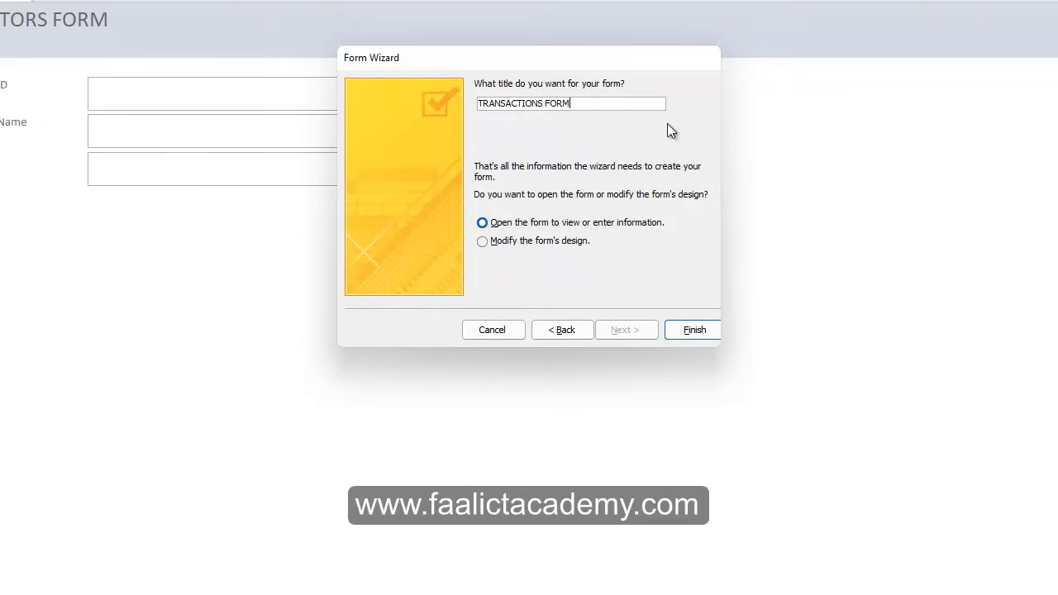
click(679, 332)
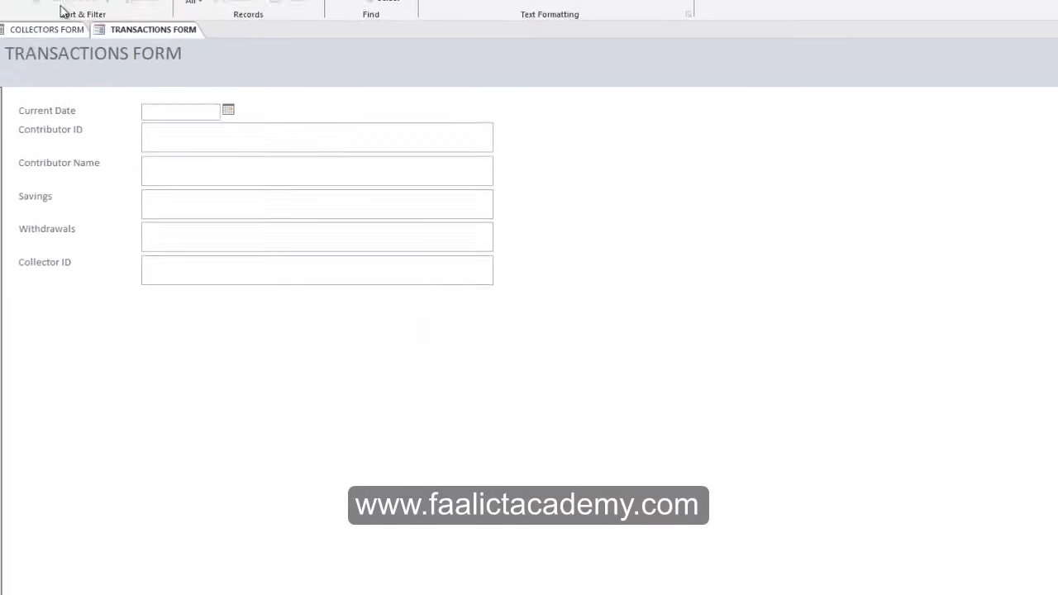
Switch back and forth between the COLLECTORS FORM and TRANSACTIONS FORM tabs to compare them.
click(159, 94)
click(215, 97)
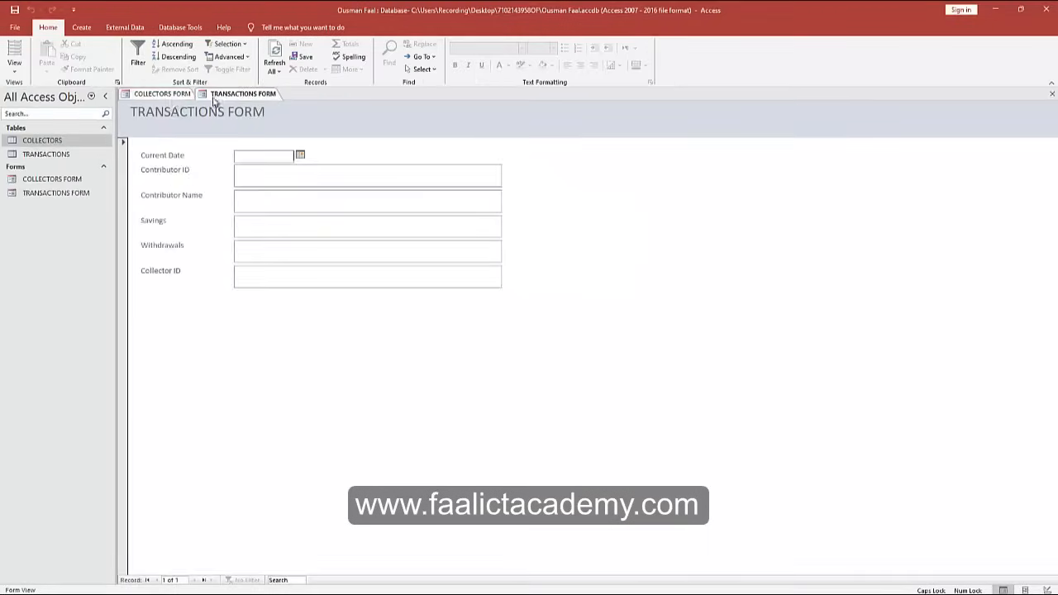
click(162, 93)
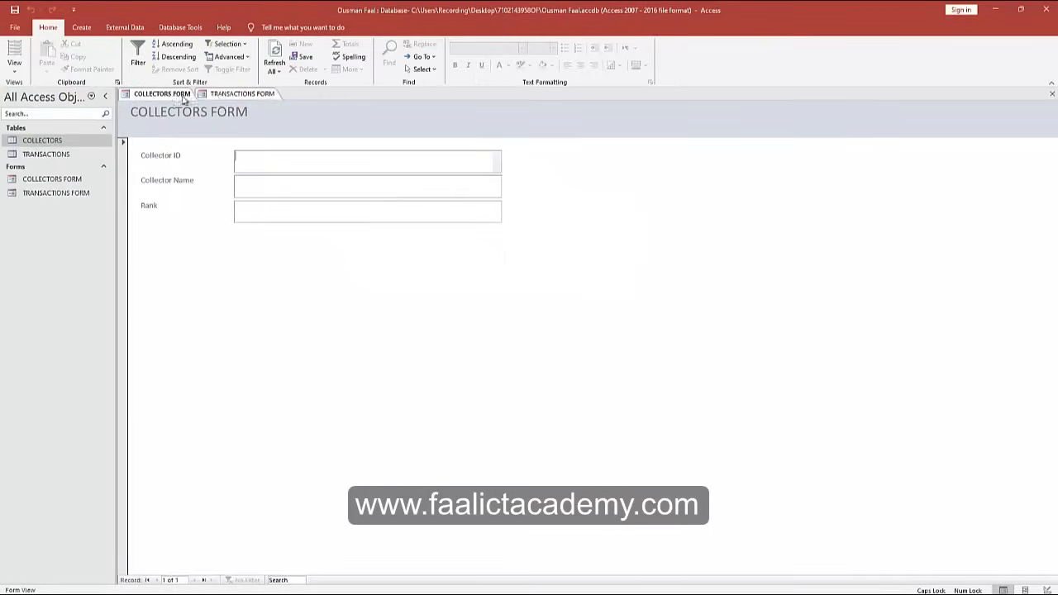
click(223, 98)
click(163, 93)
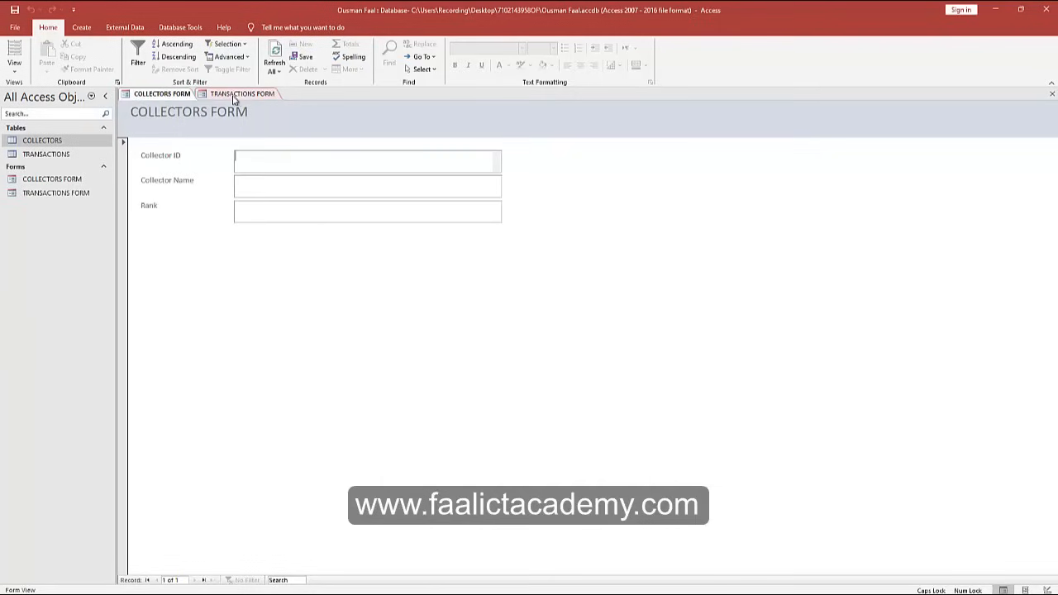
click(223, 96)
click(183, 94)
right_click(231, 96)
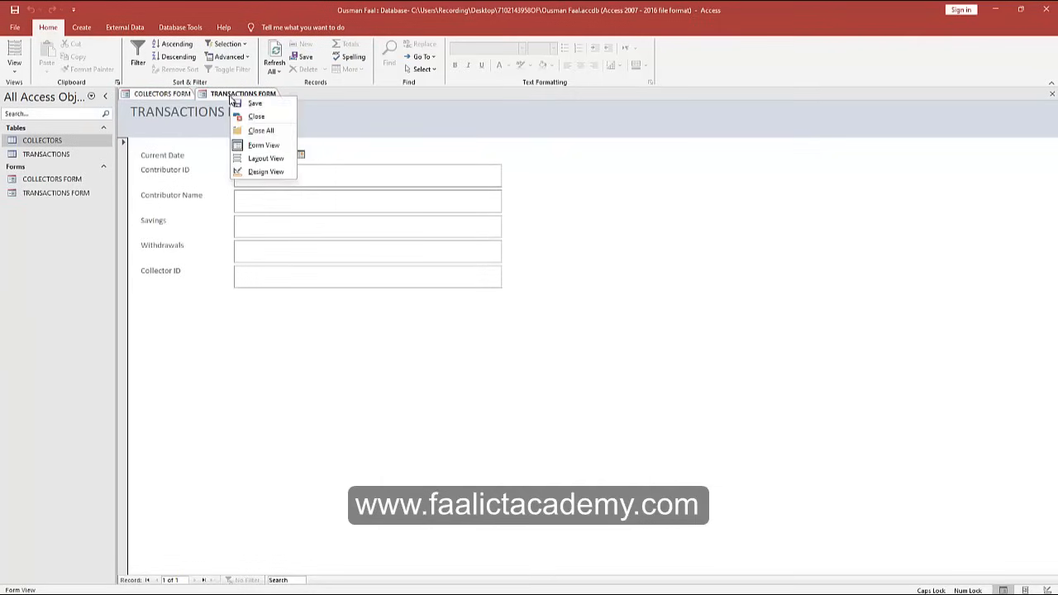
click(165, 95)
click(242, 96)
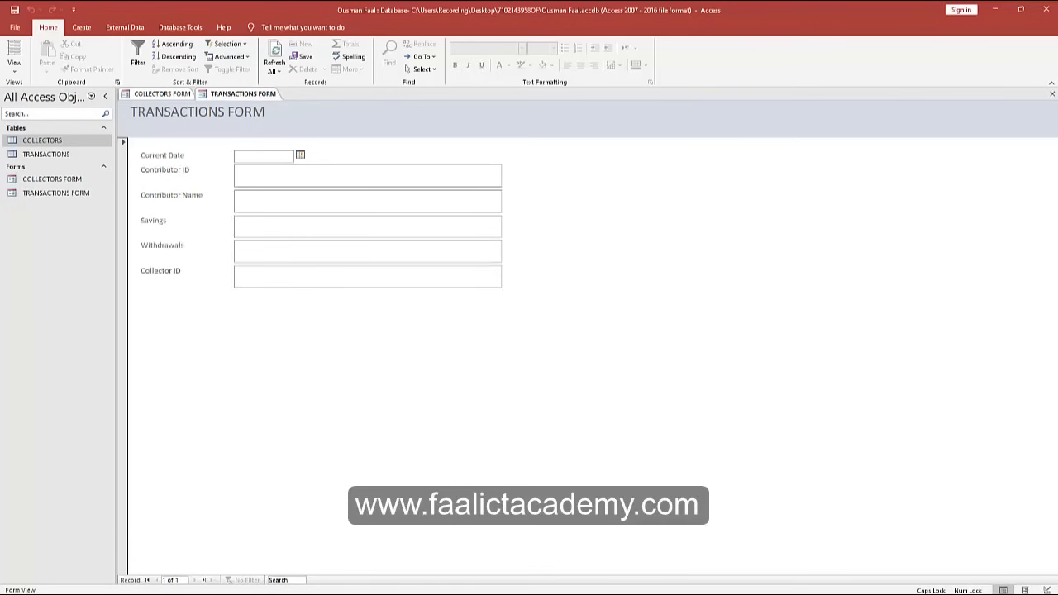
Glance over the task instructions PDF in Edge, then minimize it.
key(alt+Tab)
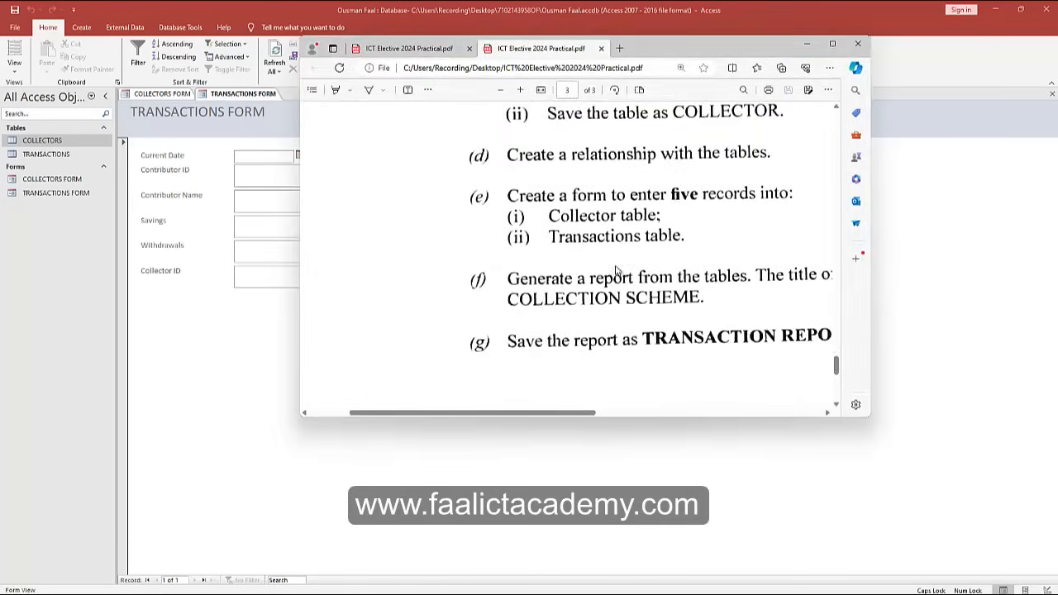
scroll(620, 272, down, 1)
scroll(687, 198, up, 1)
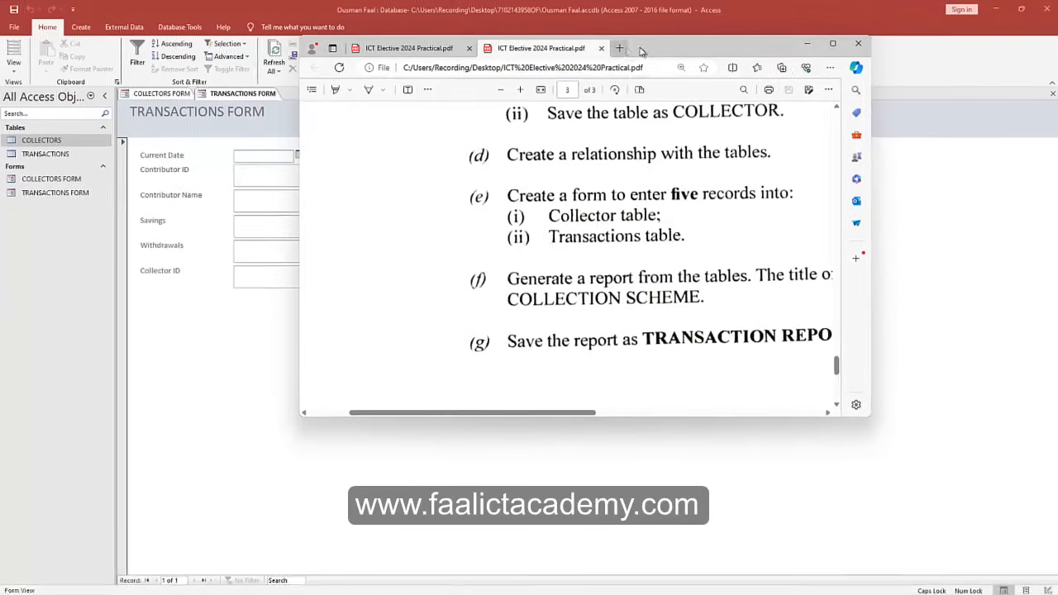
click(807, 43)
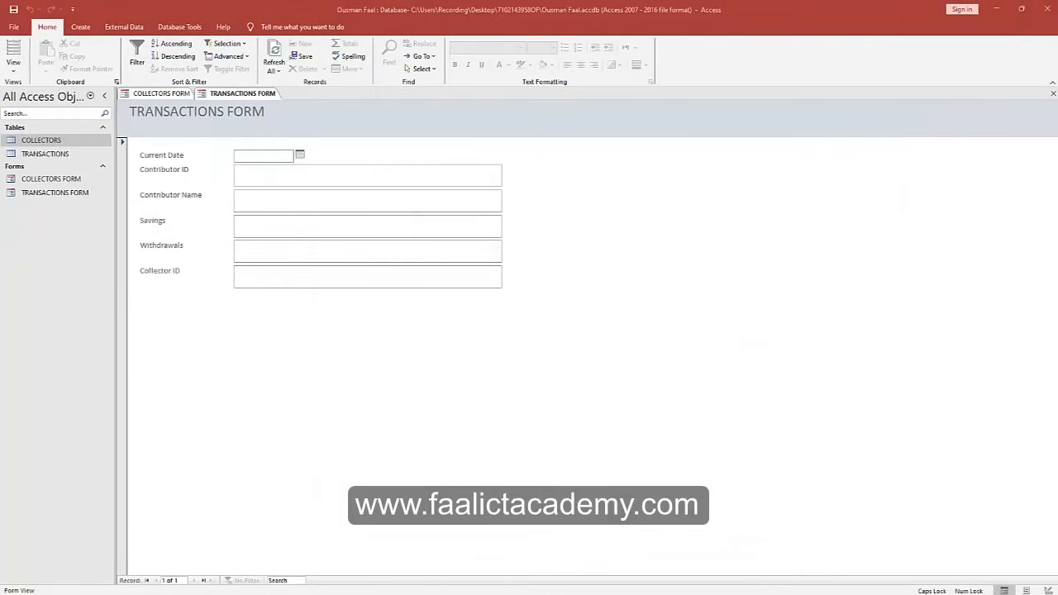
Compare the two form tabs again, then close both forms with Close All.
click(169, 94)
click(229, 94)
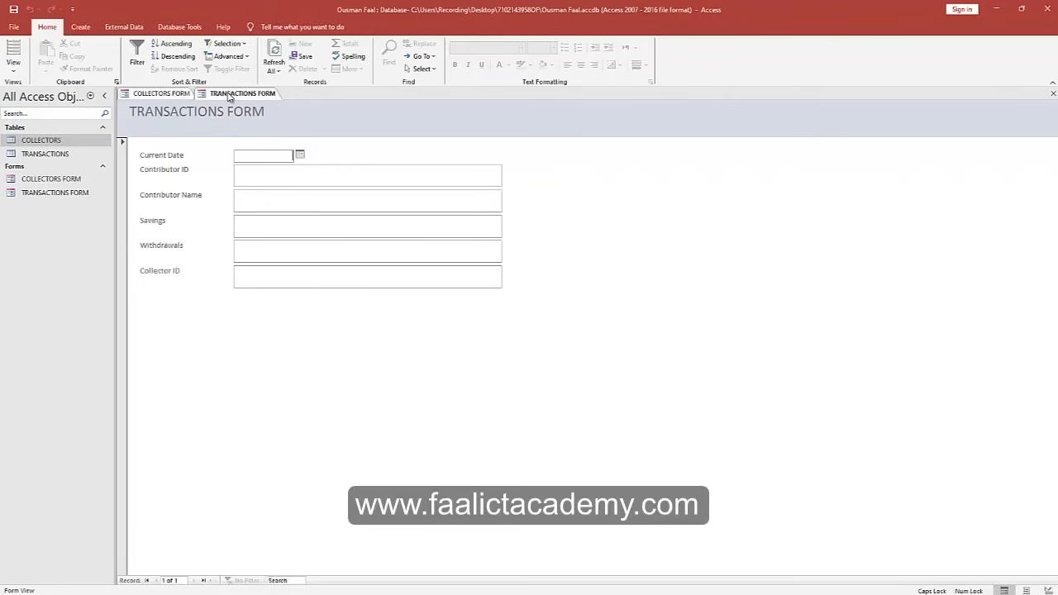
click(168, 93)
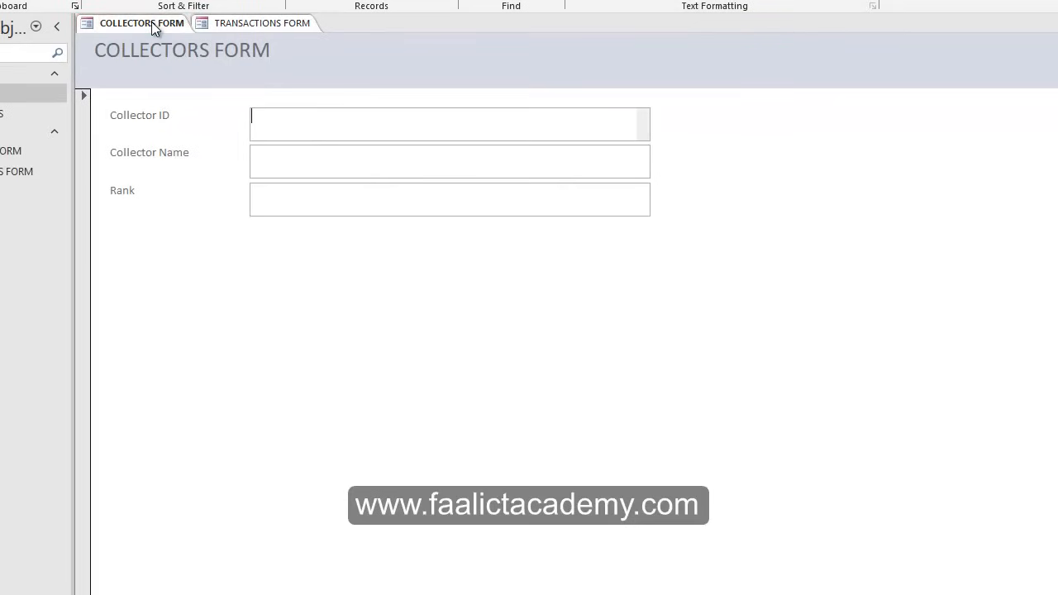
click(278, 24)
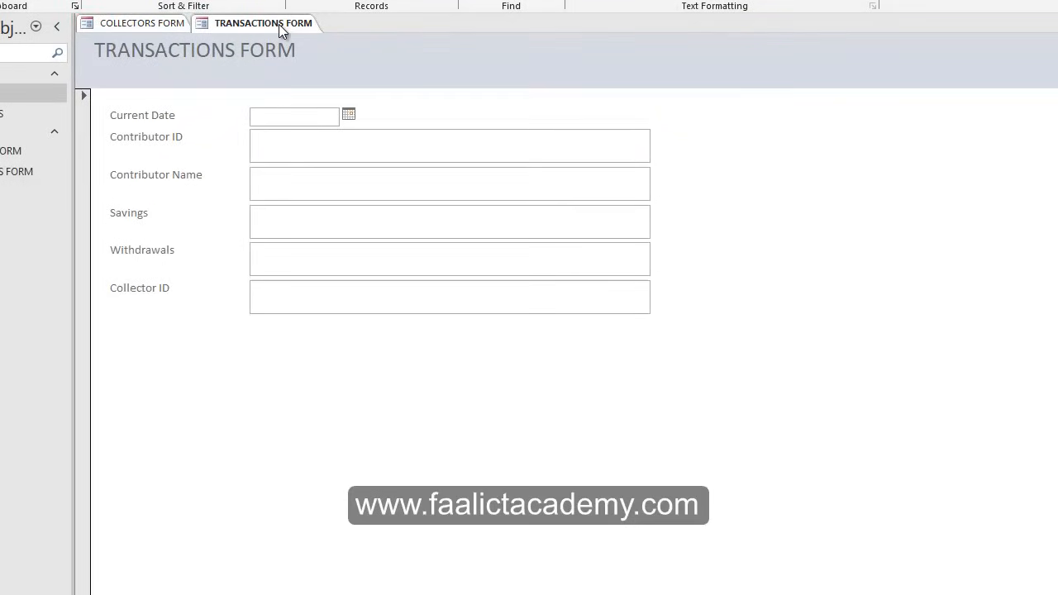
click(146, 25)
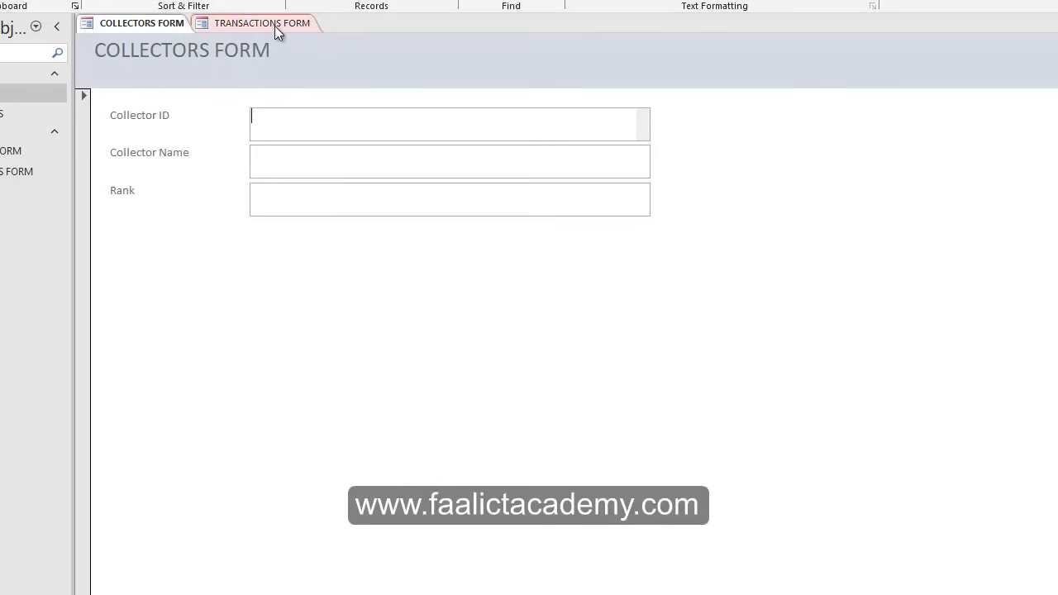
click(275, 26)
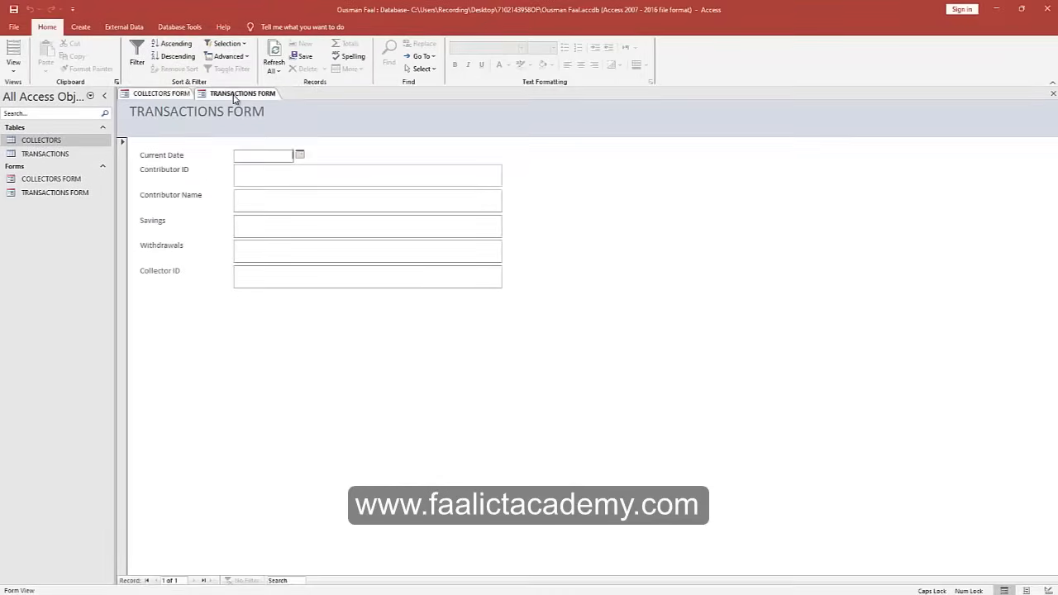
right_click(235, 98)
click(244, 138)
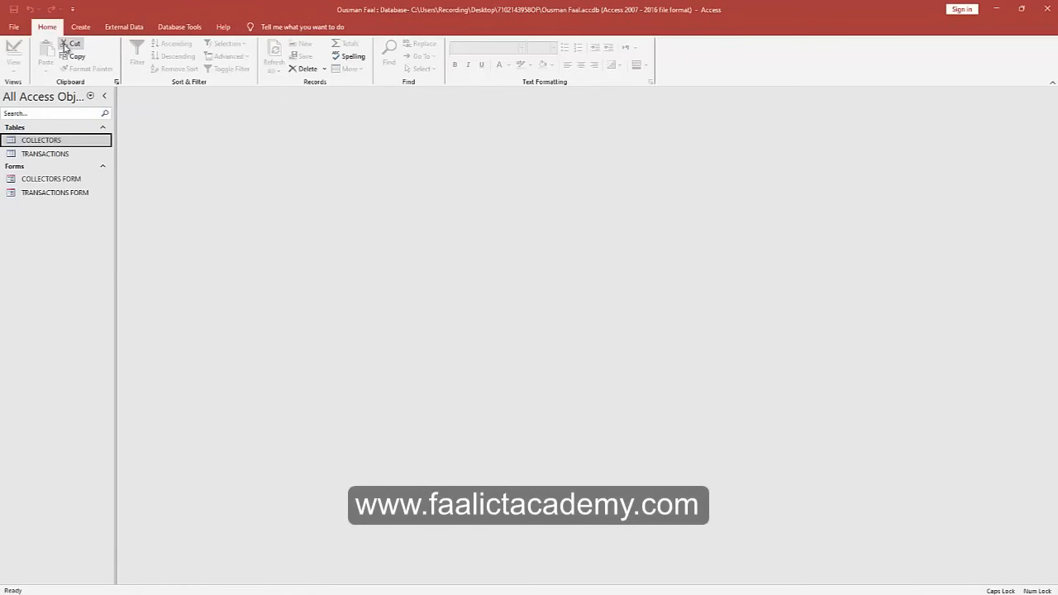
Start a new Form Wizard with all COLLECTORS fields plus all TRANSACTIONS fields.
click(79, 28)
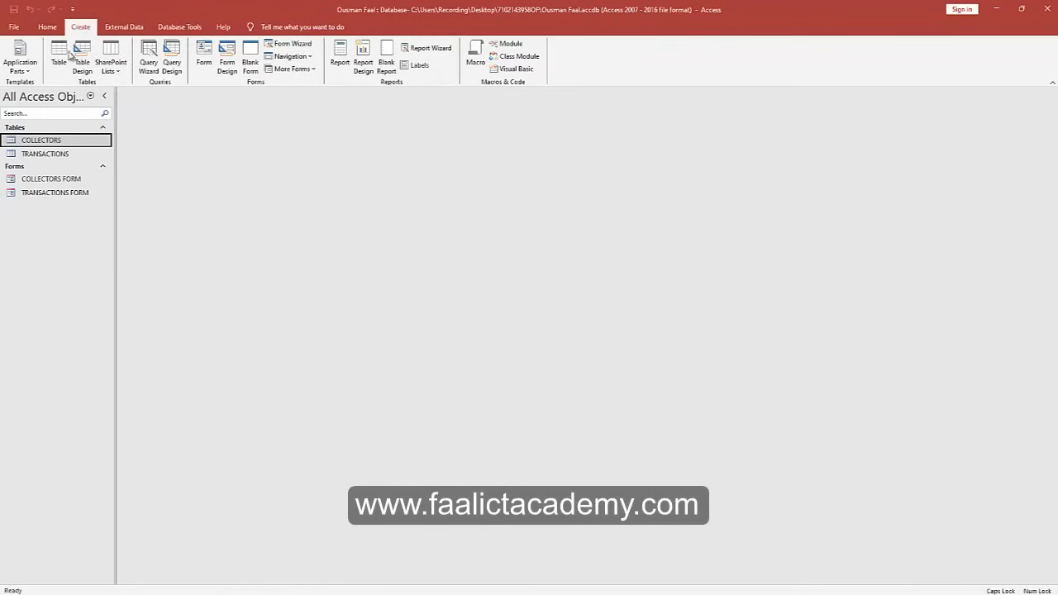
click(290, 43)
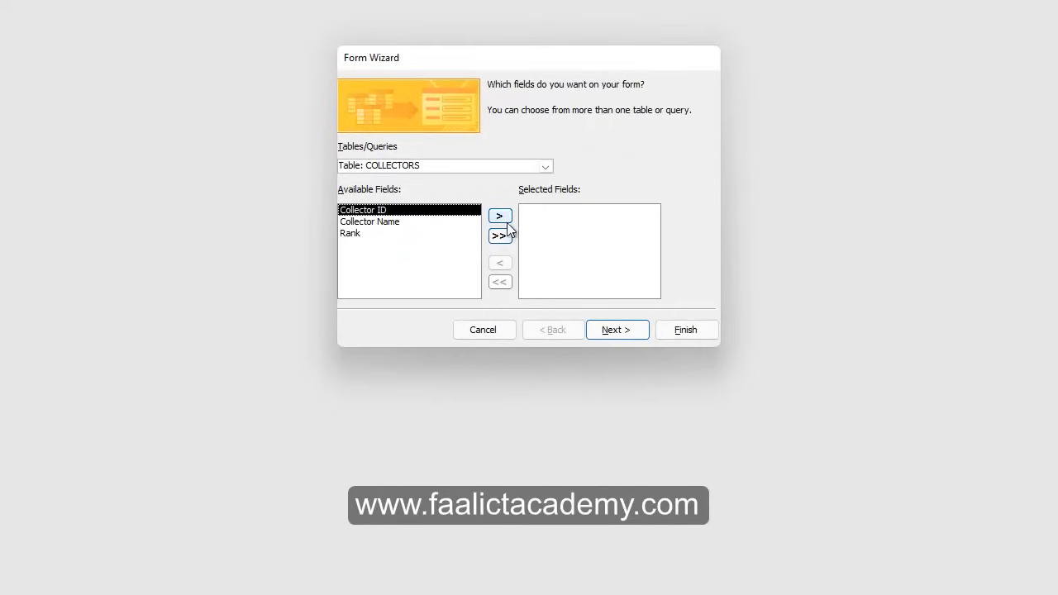
click(499, 238)
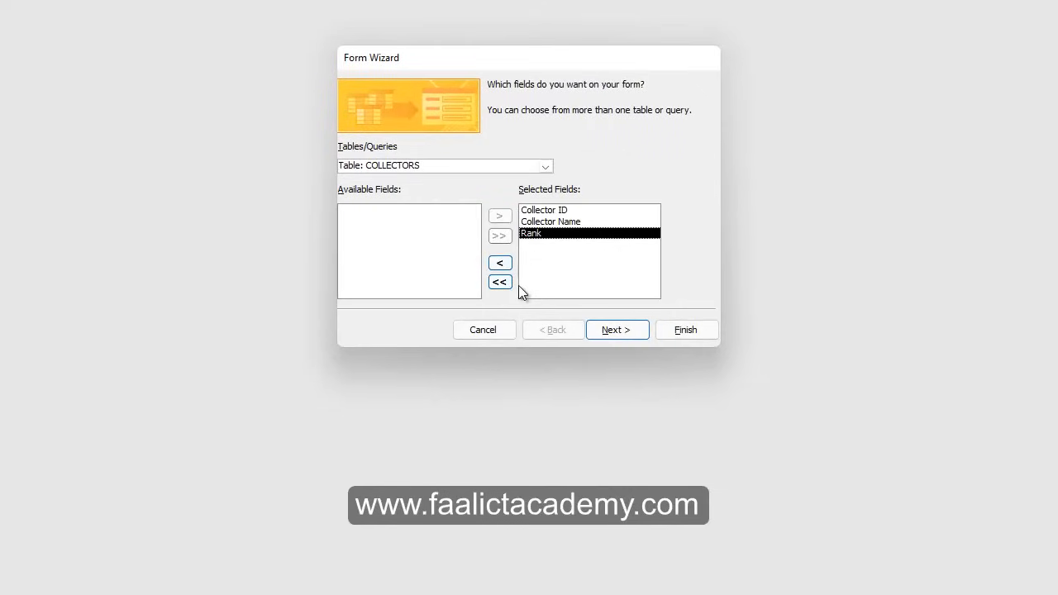
click(547, 166)
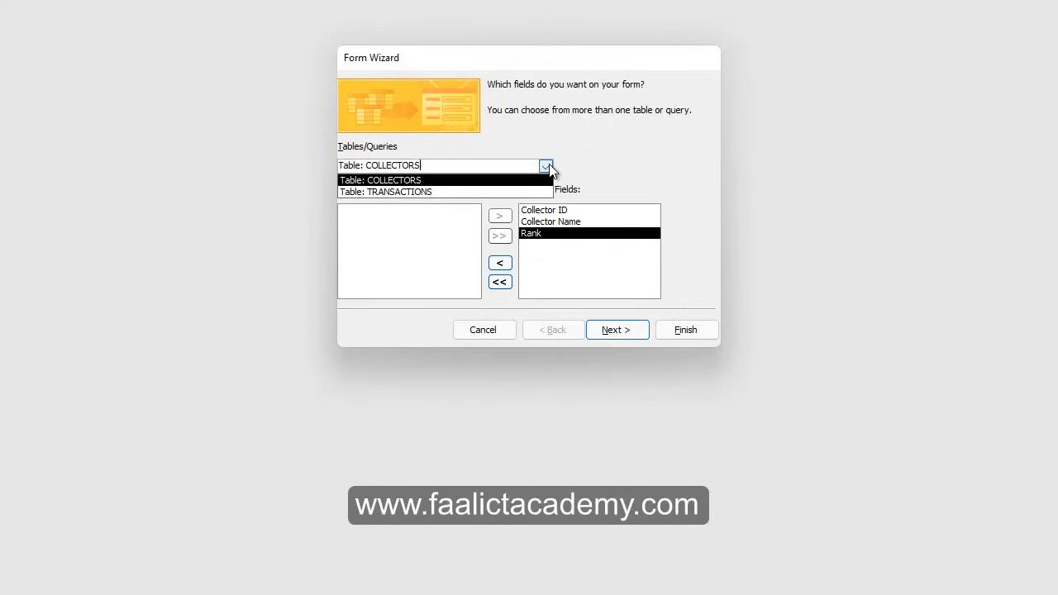
click(394, 193)
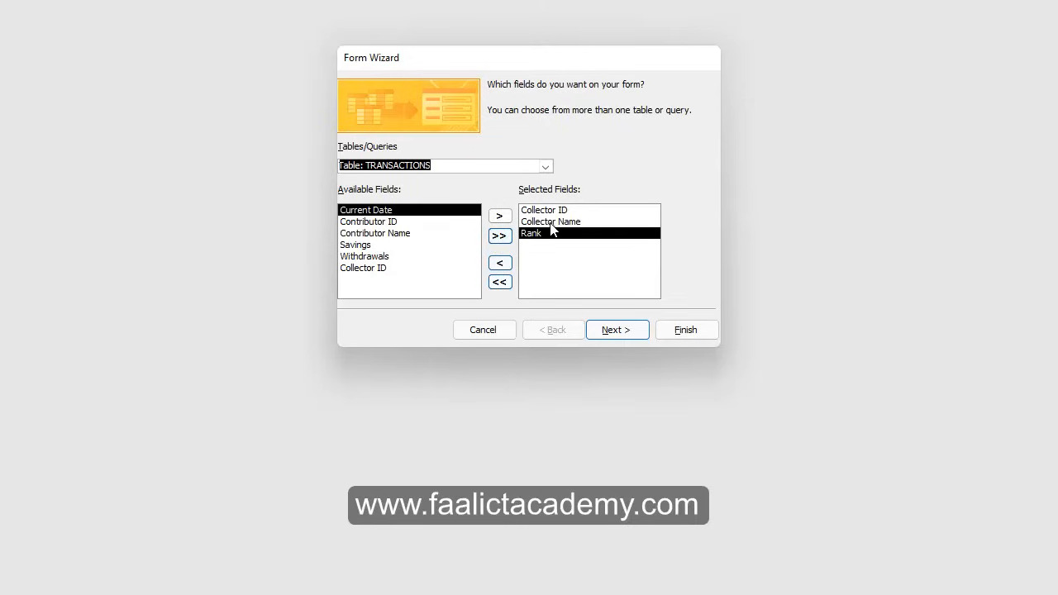
click(500, 236)
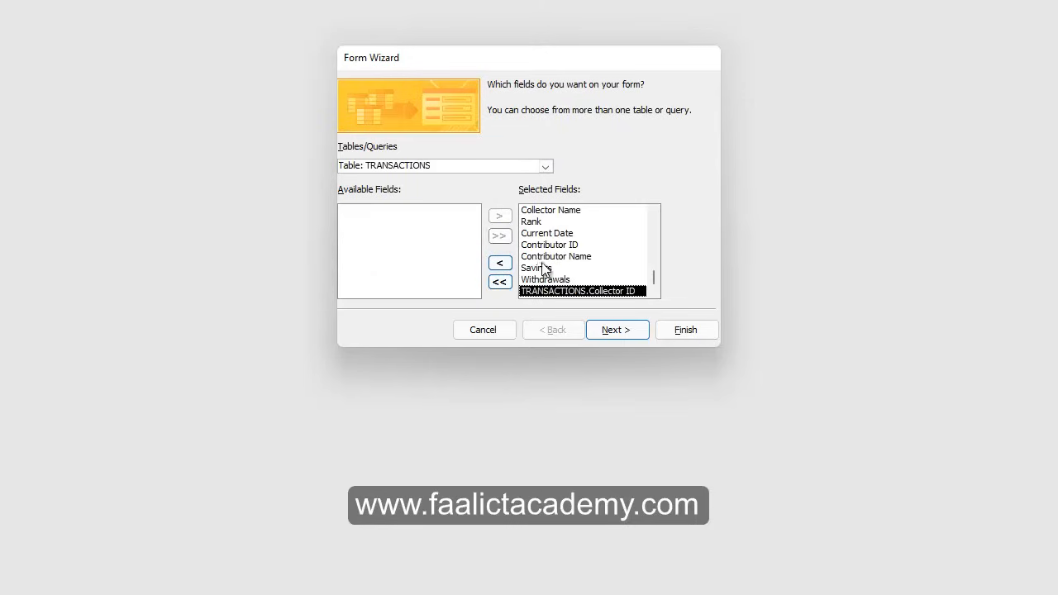
Choose to view the data by COLLECTORS as a form with subform.
click(615, 330)
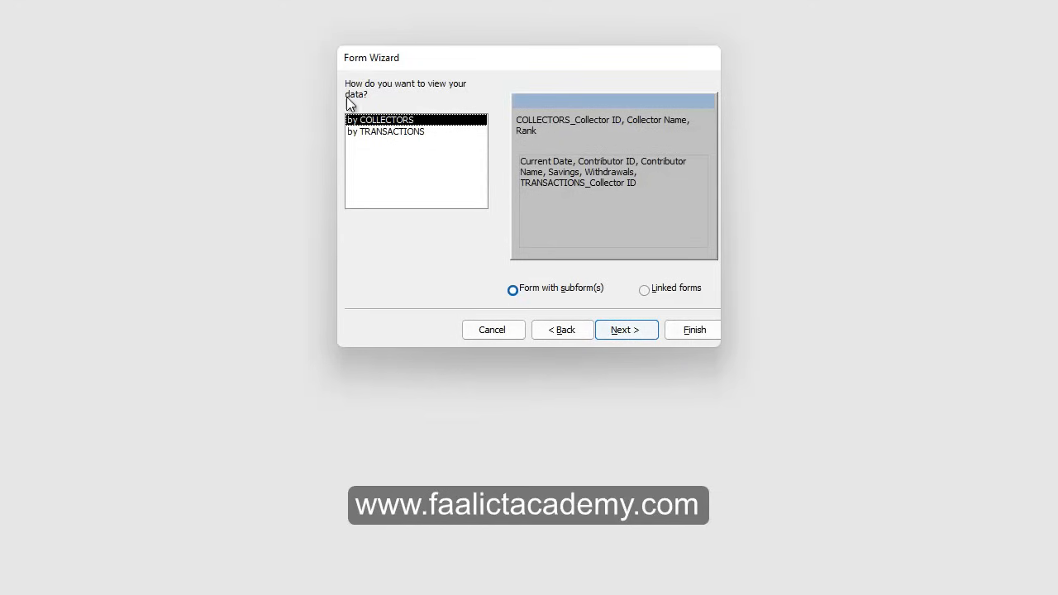
click(370, 133)
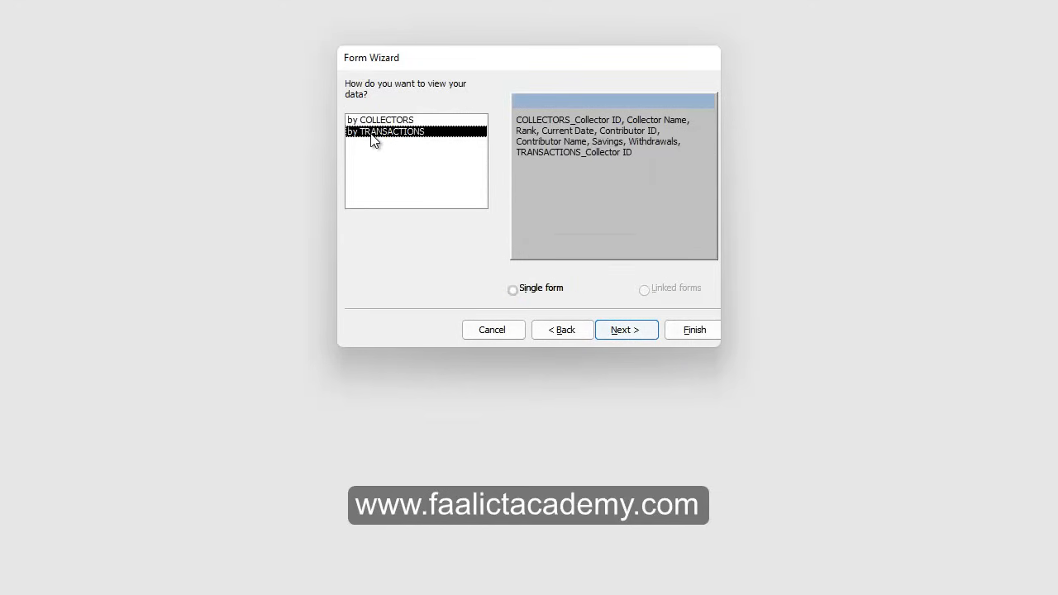
click(384, 122)
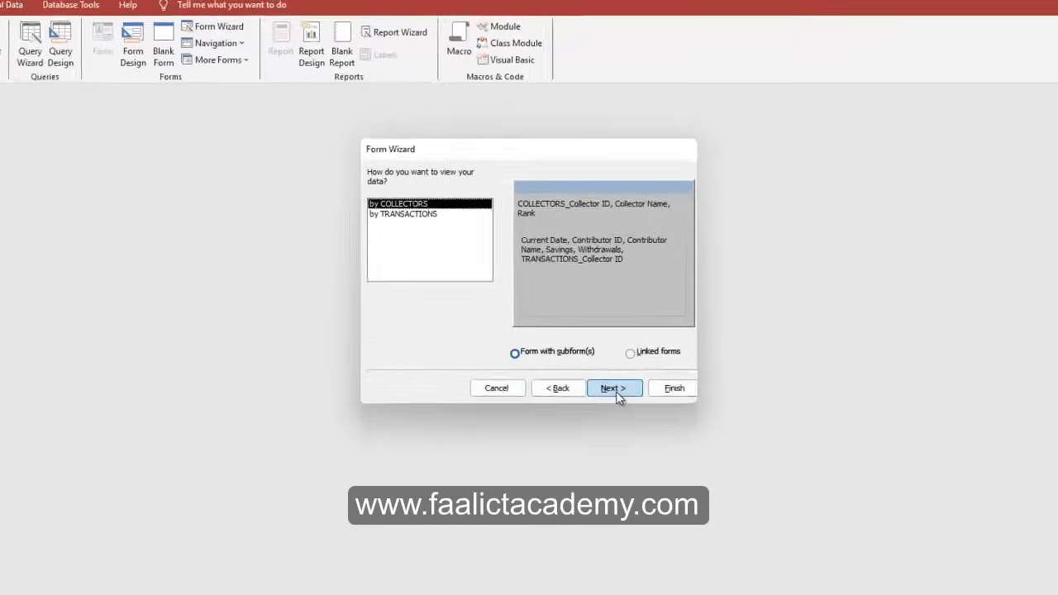
Set the TRANSACTIONS subform layout to Tabular after comparing it with Datasheet.
click(606, 337)
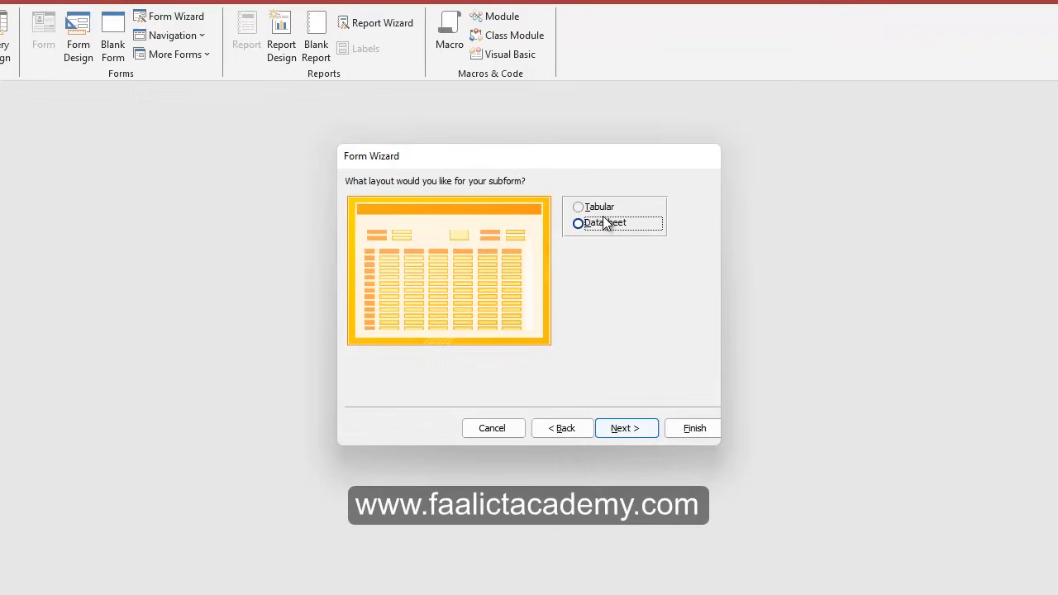
key(Up)
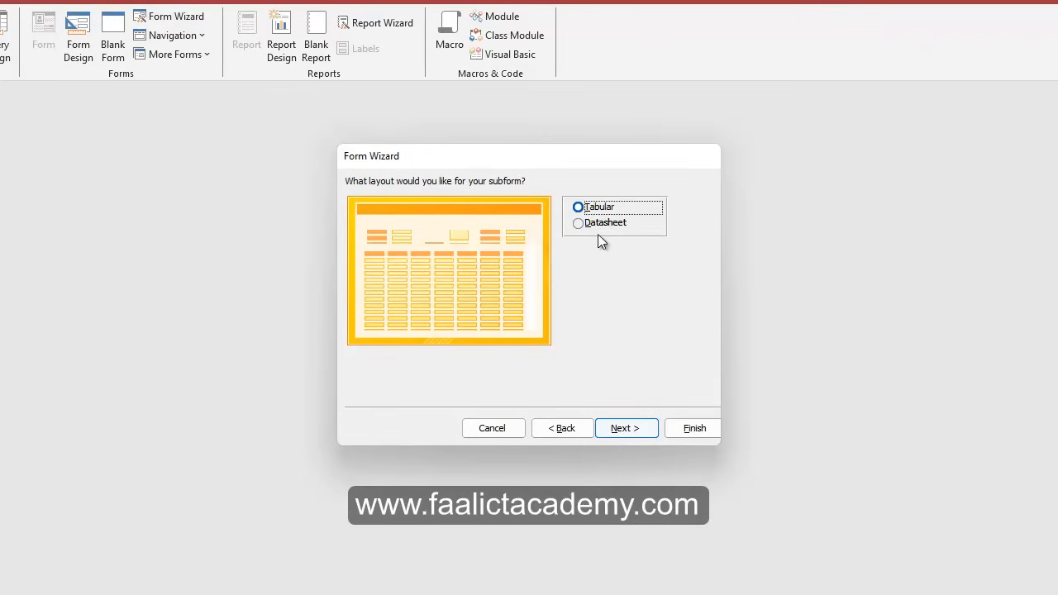
click(591, 224)
click(598, 208)
click(600, 227)
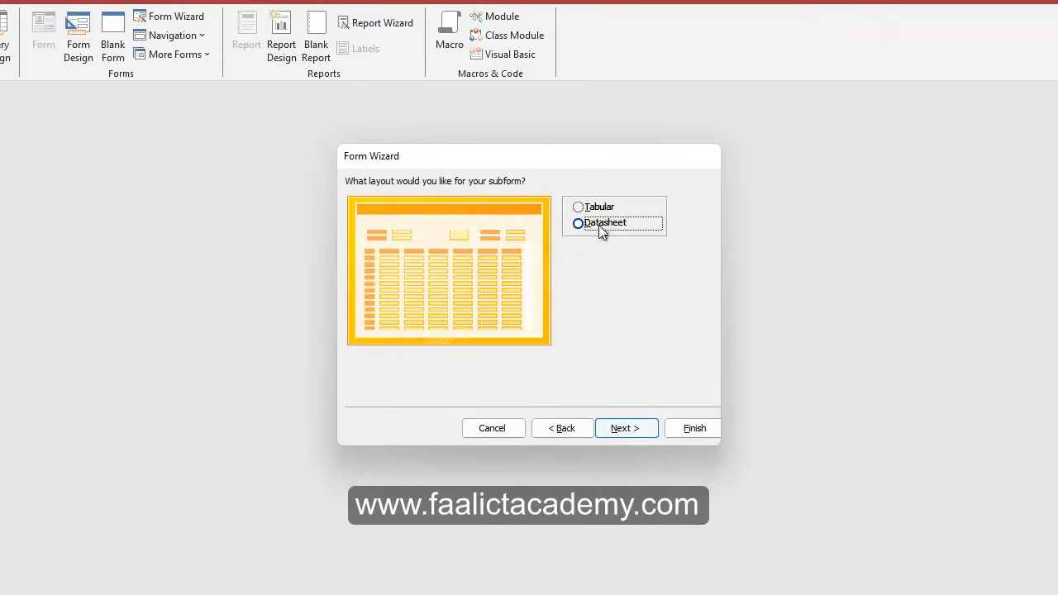
click(597, 210)
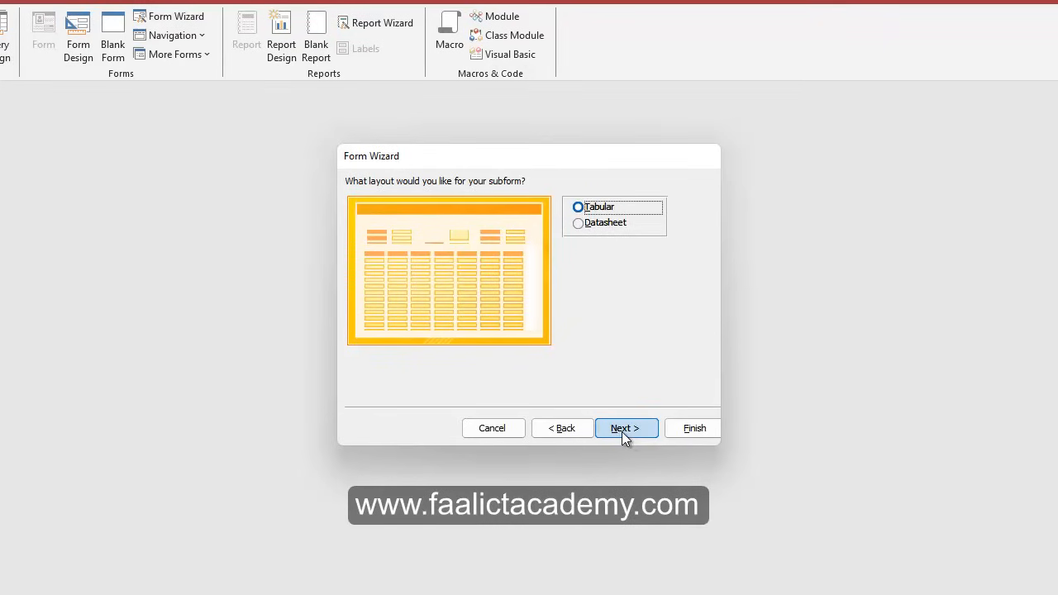
click(624, 431)
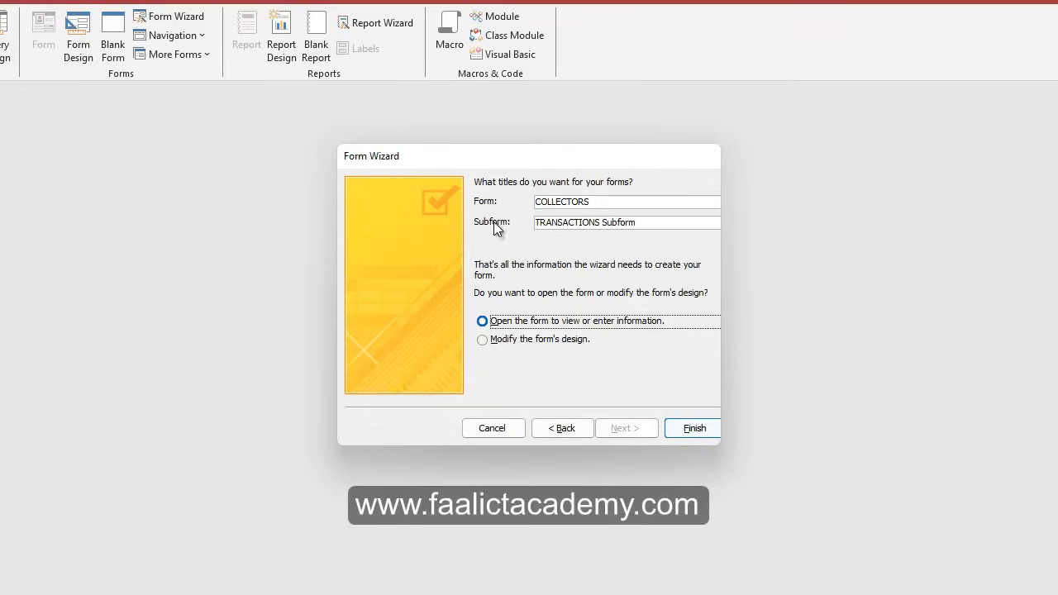
Title the main form COLLECTORS Mainform and finish the wizard.
drag(596, 202, 481, 210)
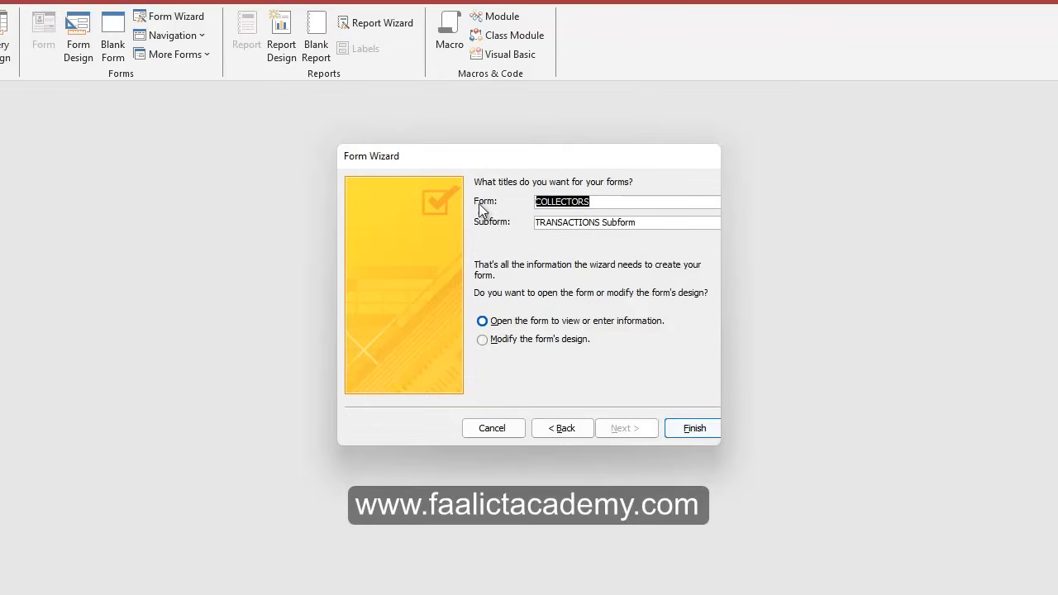
click(646, 223)
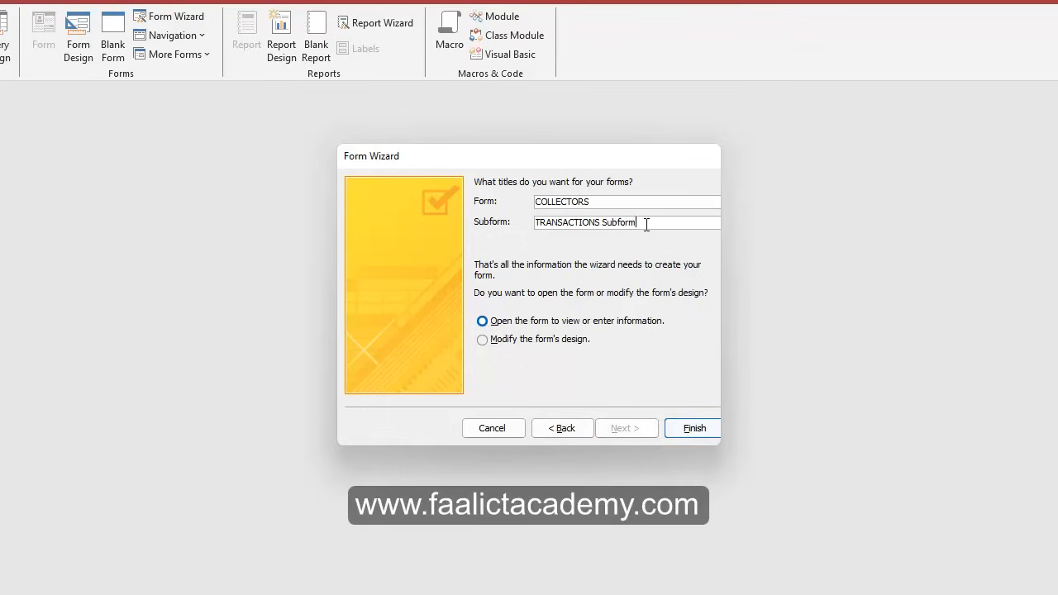
drag(646, 224, 444, 225)
click(618, 202)
text(Main)
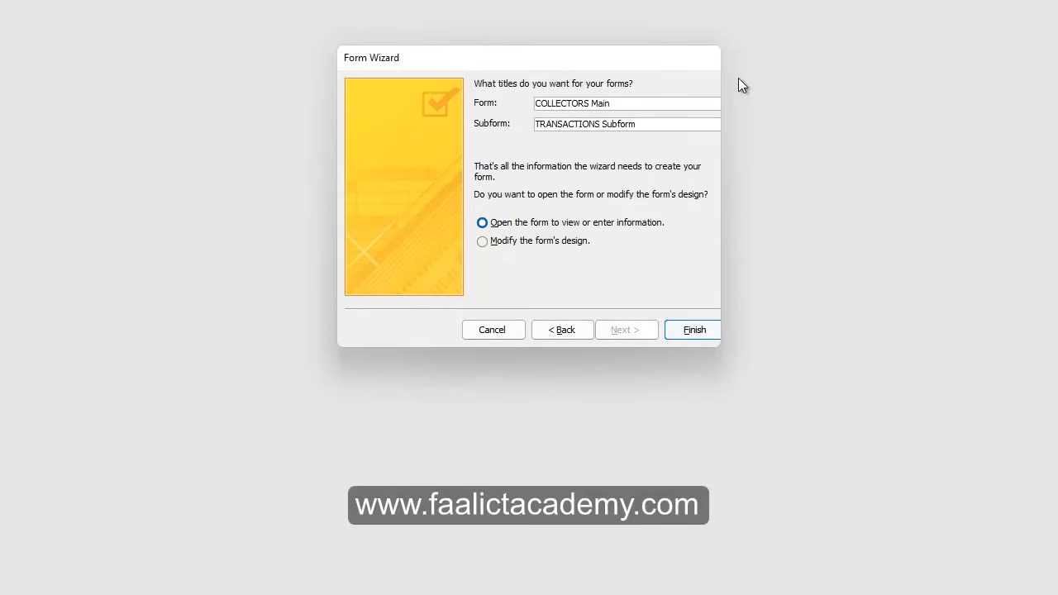
text(fo)
text(m)
click(648, 324)
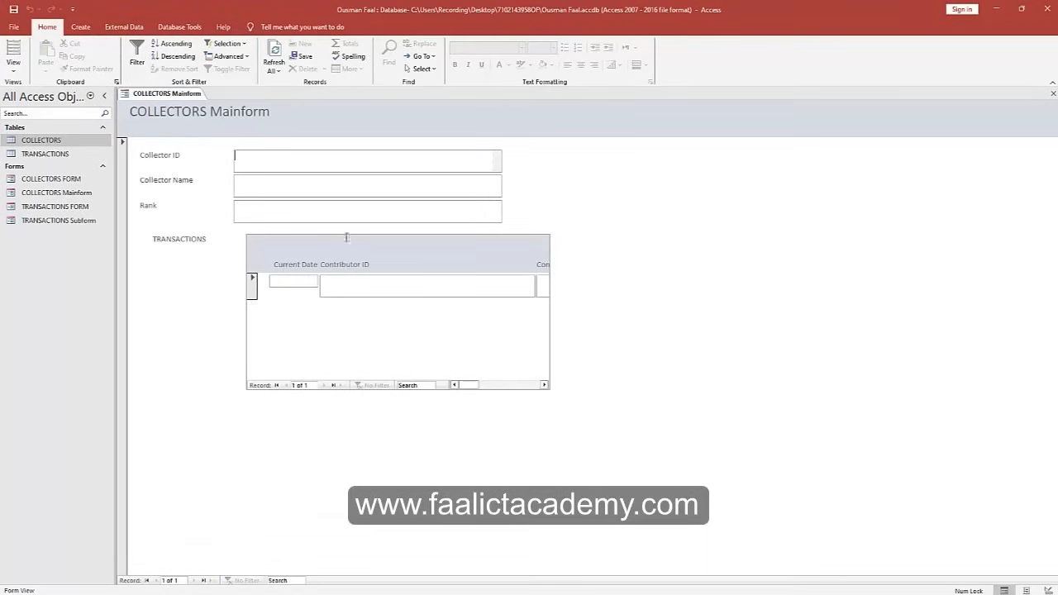
Delete COLLECTORS FORM and TRANSACTIONS FORM from the navigation pane, confirming each deletion.
right_click(50, 183)
click(82, 271)
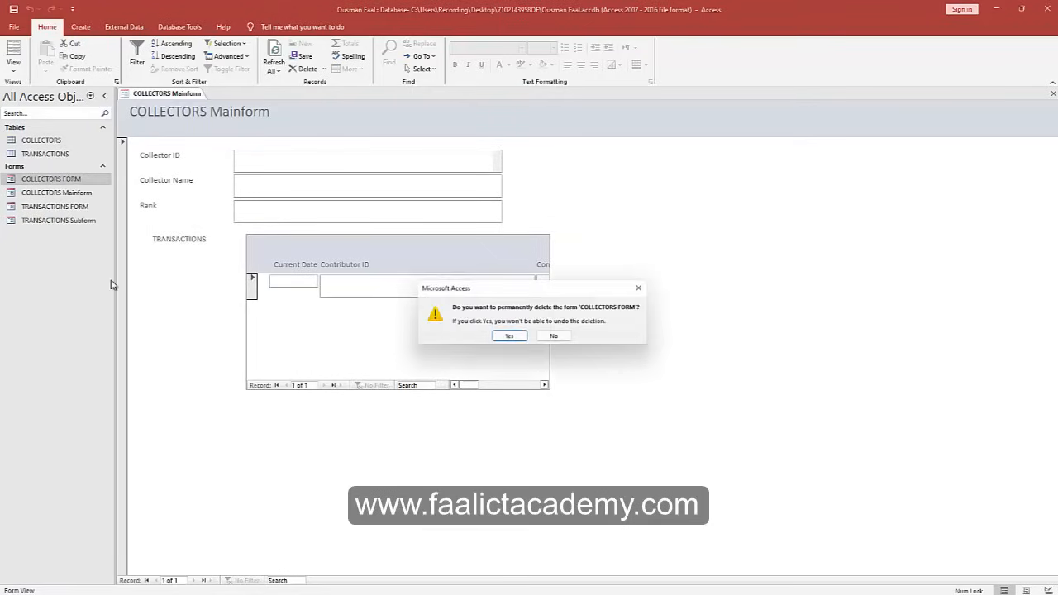
click(506, 336)
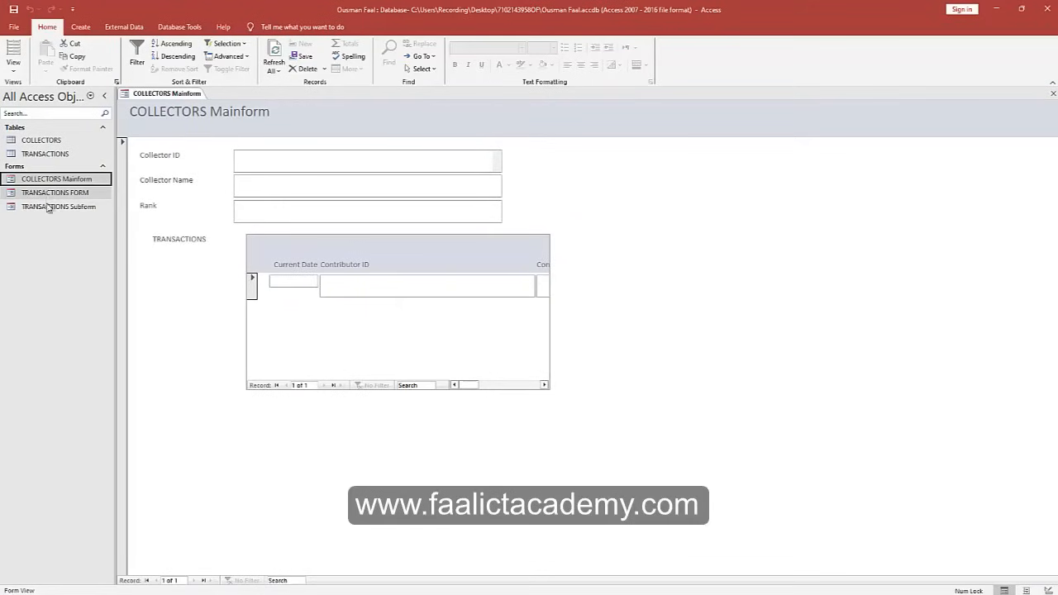
right_click(57, 195)
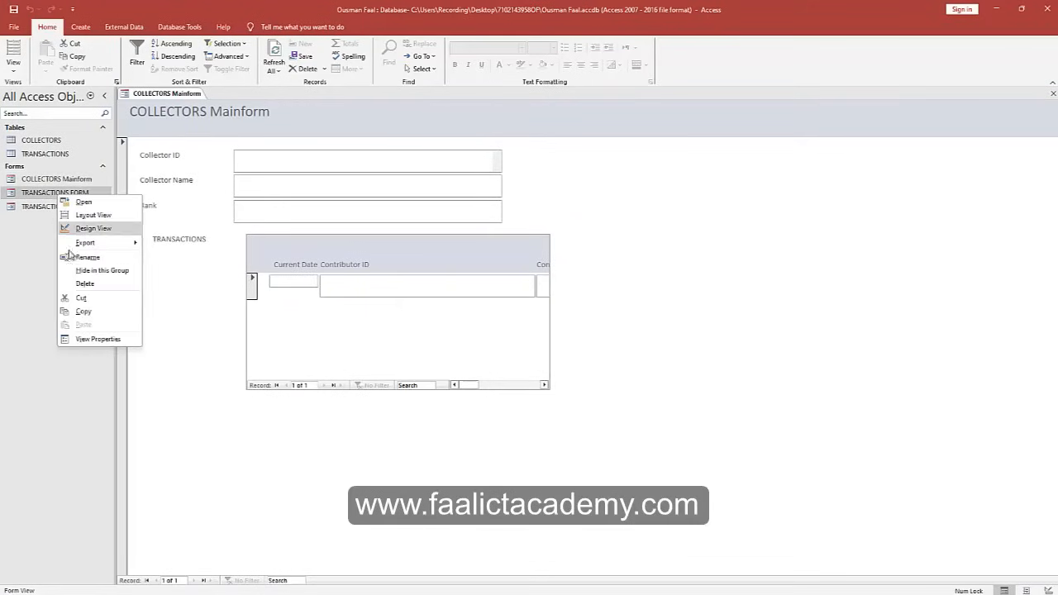
click(82, 283)
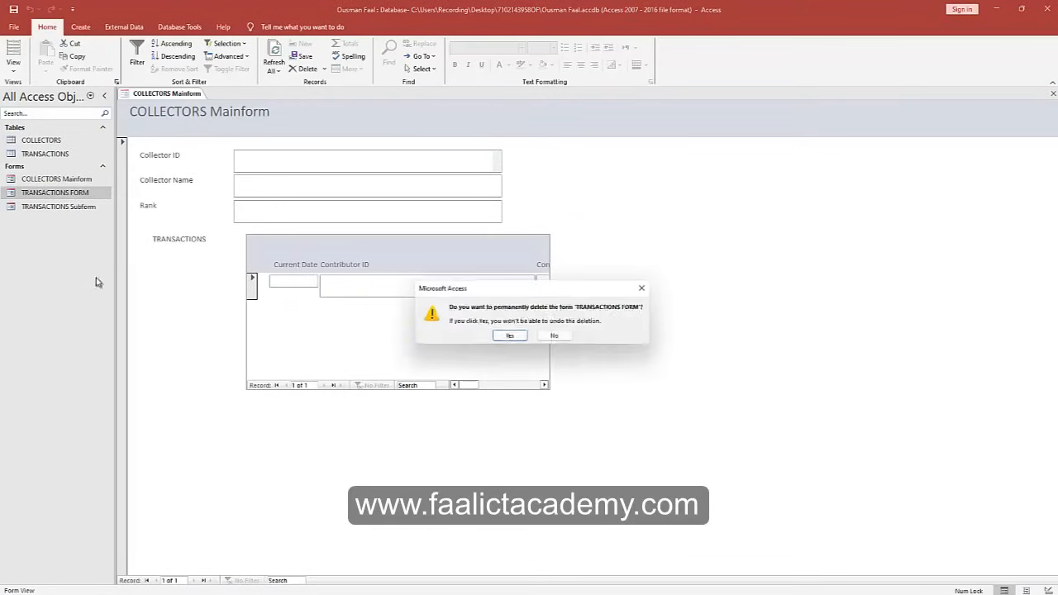
click(514, 340)
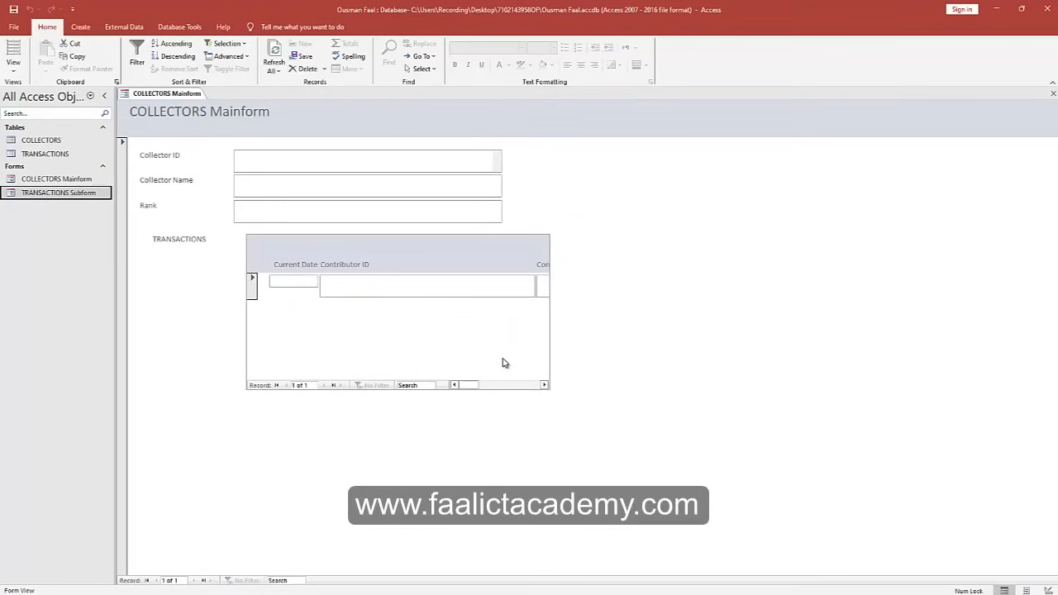
click(66, 195)
drag(465, 385, 534, 385)
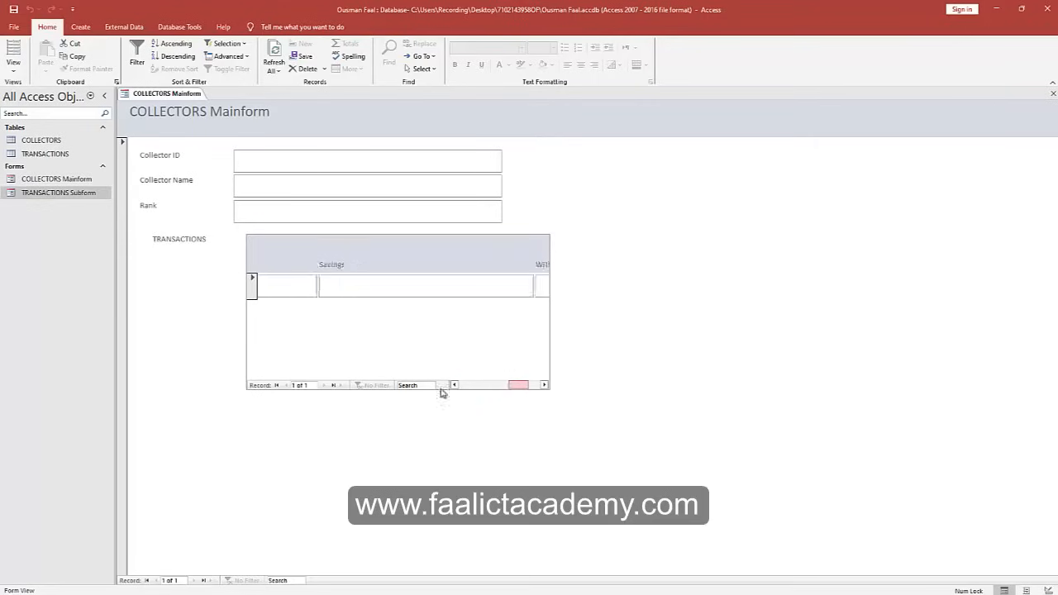
drag(443, 394, 377, 394)
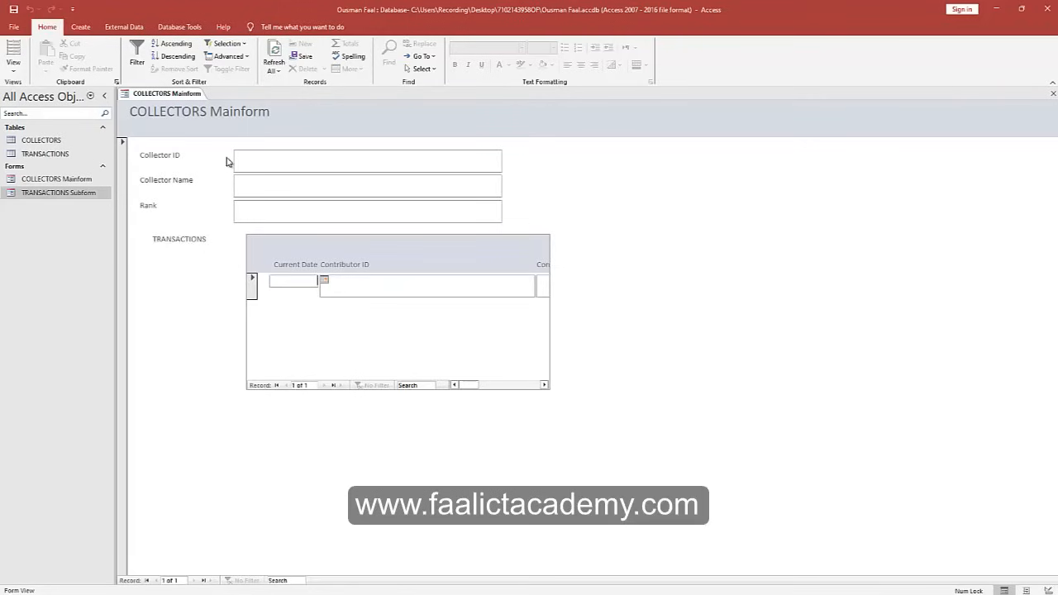
Close the open mainform, then delete COLLECTORS Mainform and TRANSACTIONS Subform, confirming each.
right_click(154, 96)
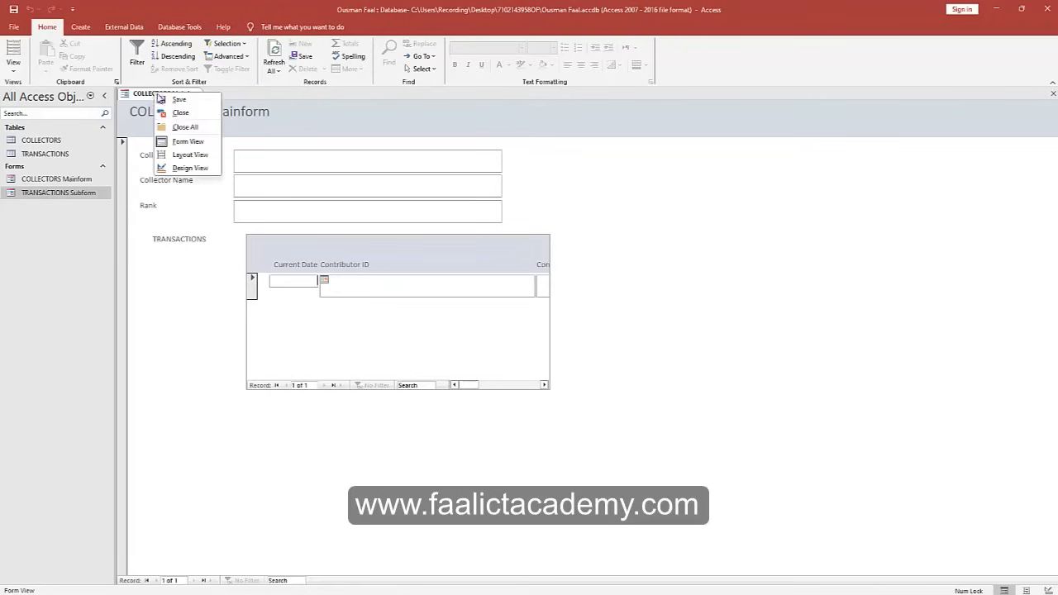
click(182, 128)
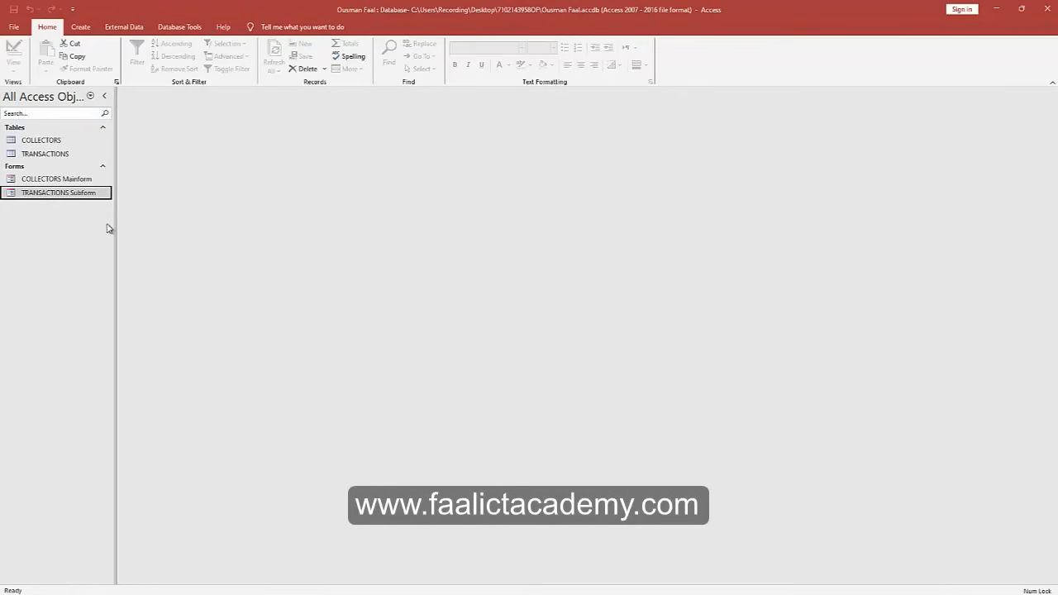
right_click(56, 180)
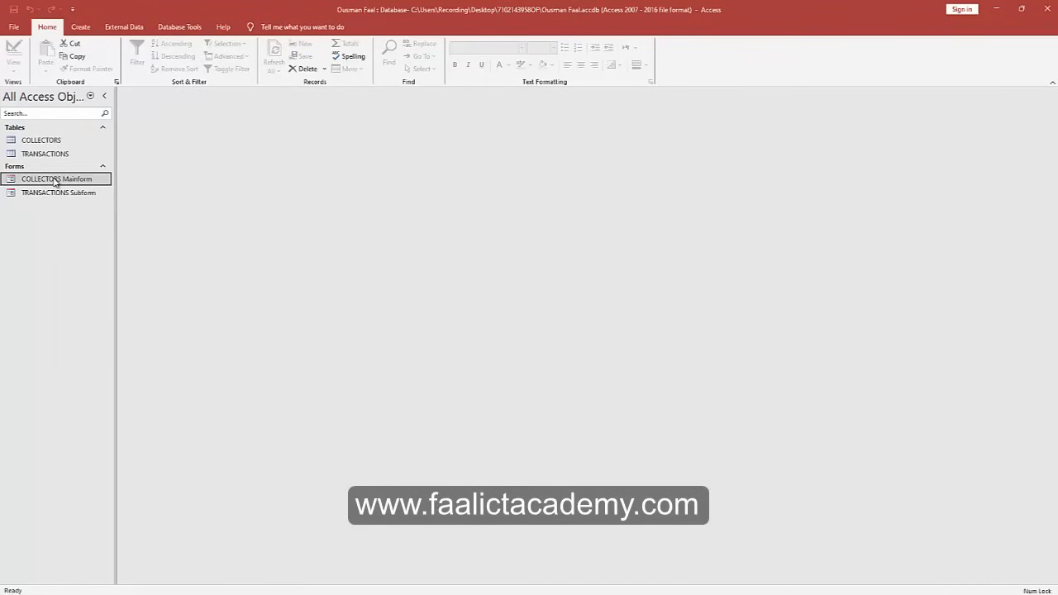
click(83, 268)
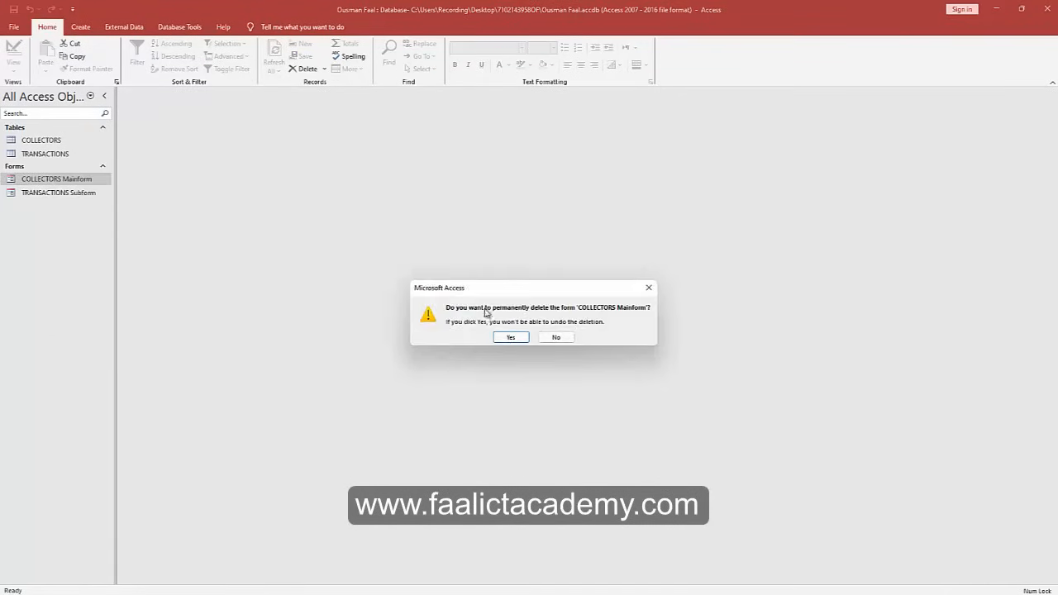
click(508, 337)
right_click(46, 181)
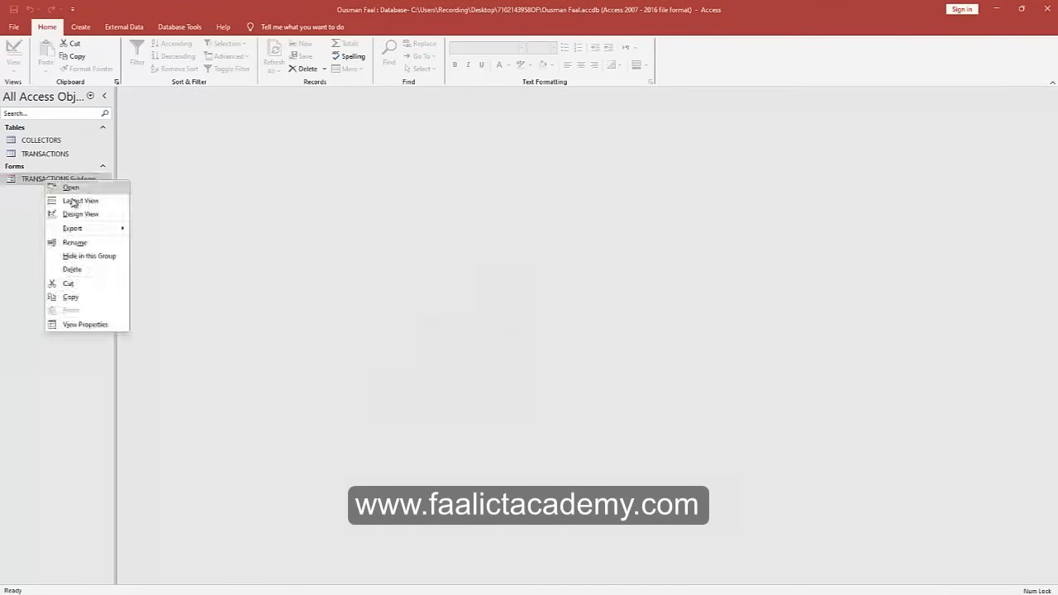
click(79, 270)
click(510, 337)
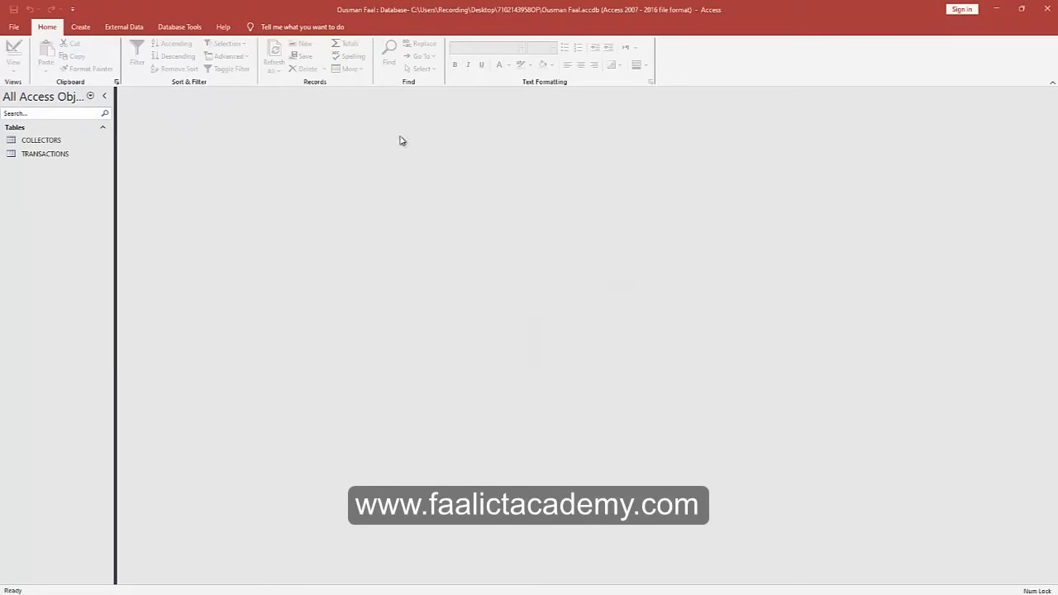
Rebuild the COLLECTORS FORM from all COLLECTORS fields with the Form Wizard.
click(81, 27)
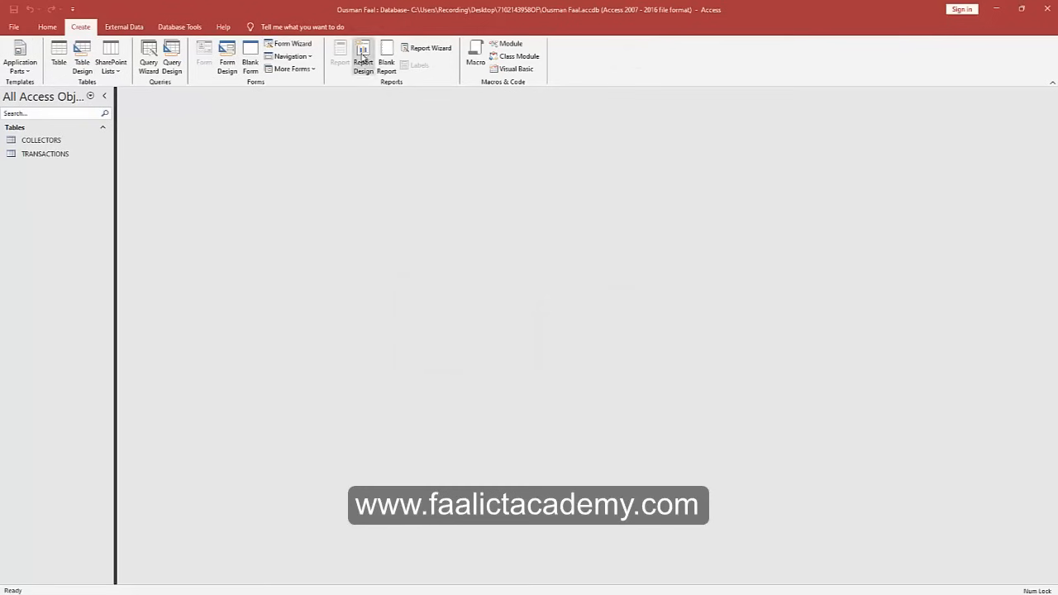
click(288, 43)
click(509, 256)
click(587, 319)
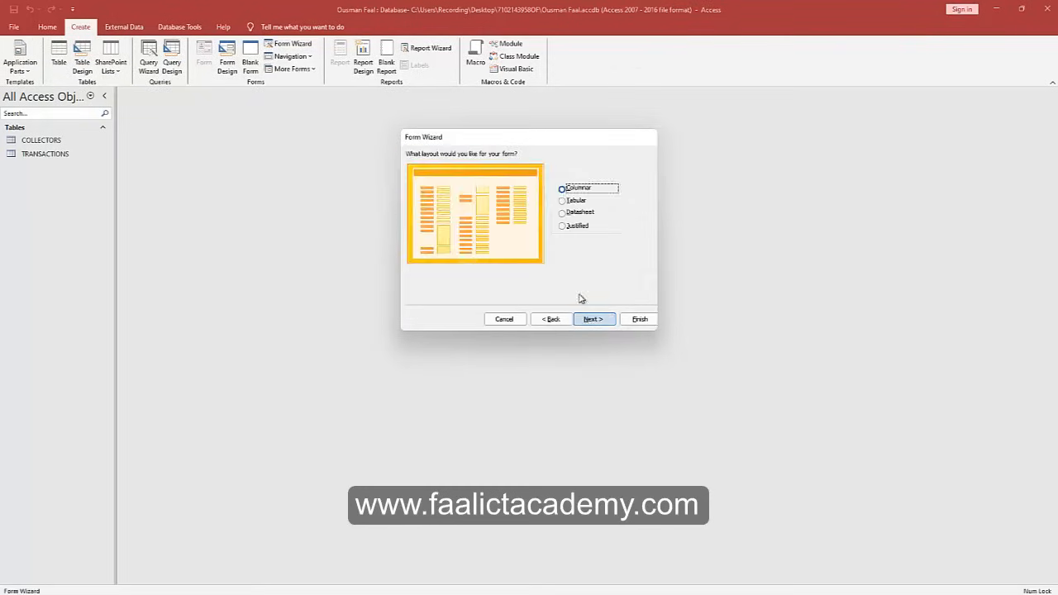
click(587, 320)
key(Caps_Lock)
text(FORM)
key(Return)
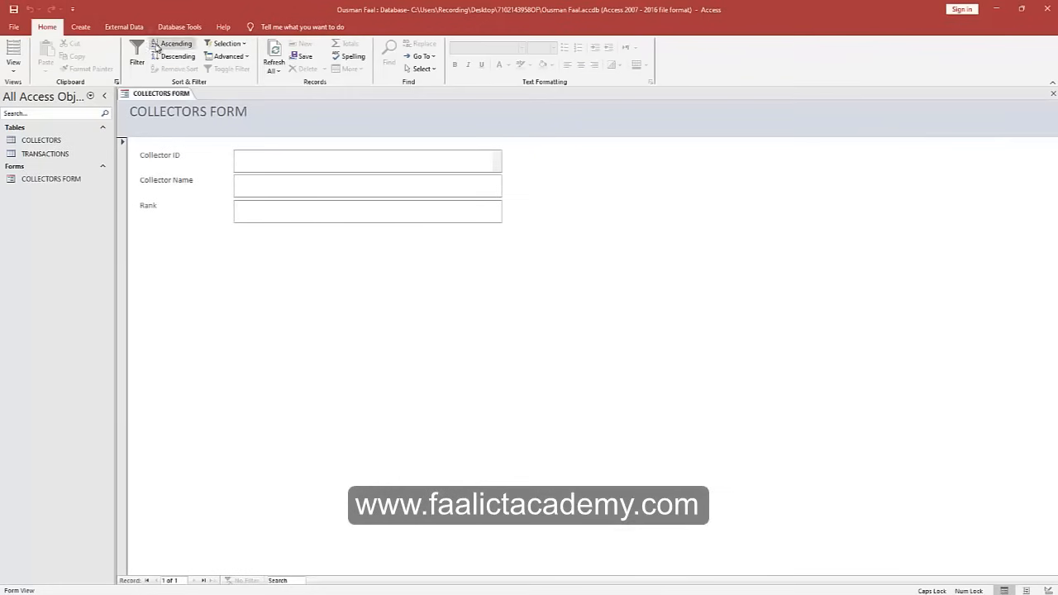
Build a columnar TRANSACTIONS FORM from all TRANSACTIONS fields.
click(80, 27)
click(288, 43)
click(540, 209)
click(447, 224)
click(508, 256)
click(587, 320)
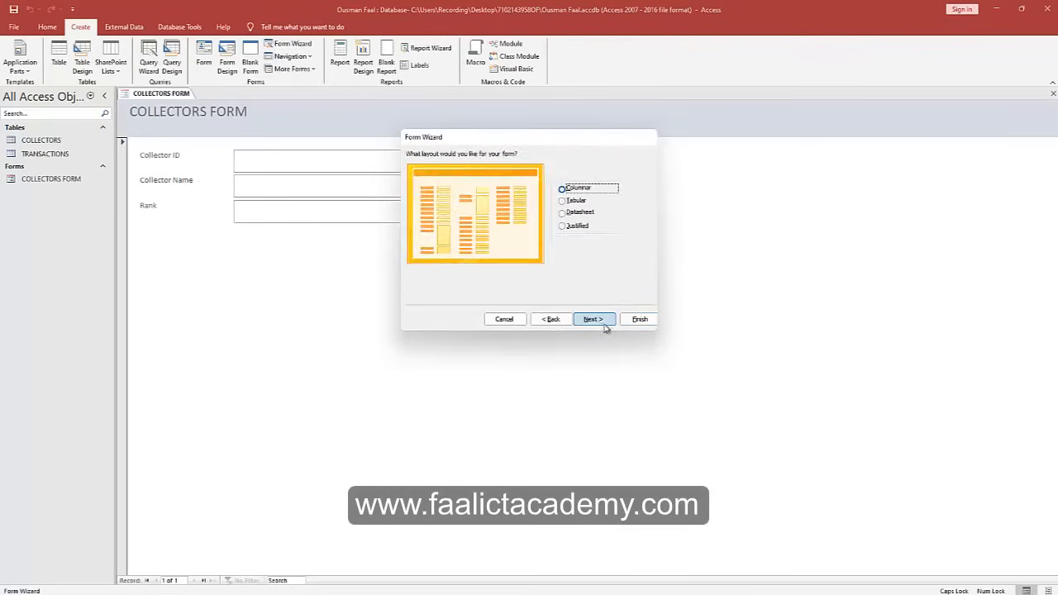
click(587, 319)
text(FORM)
key(Return)
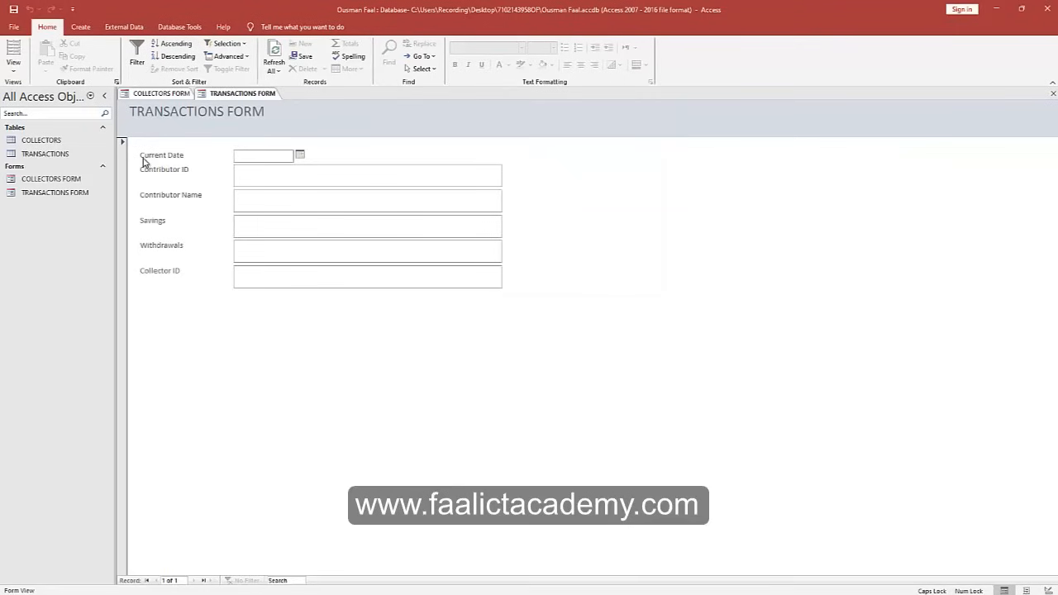
Switch between the two form tabs, ending on COLLECTORS FORM.
click(166, 95)
click(228, 94)
click(139, 97)
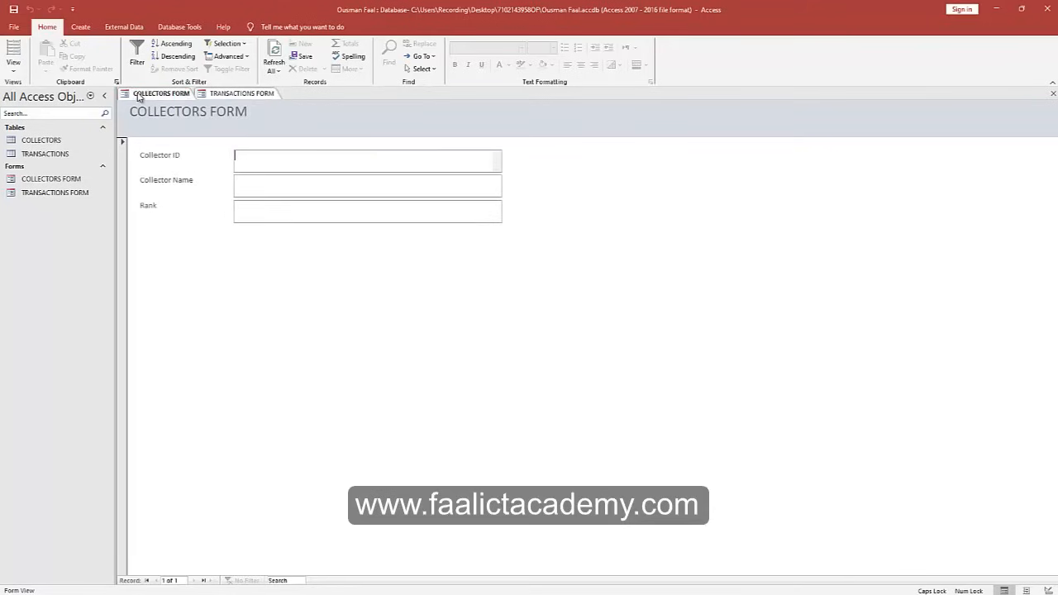
click(225, 94)
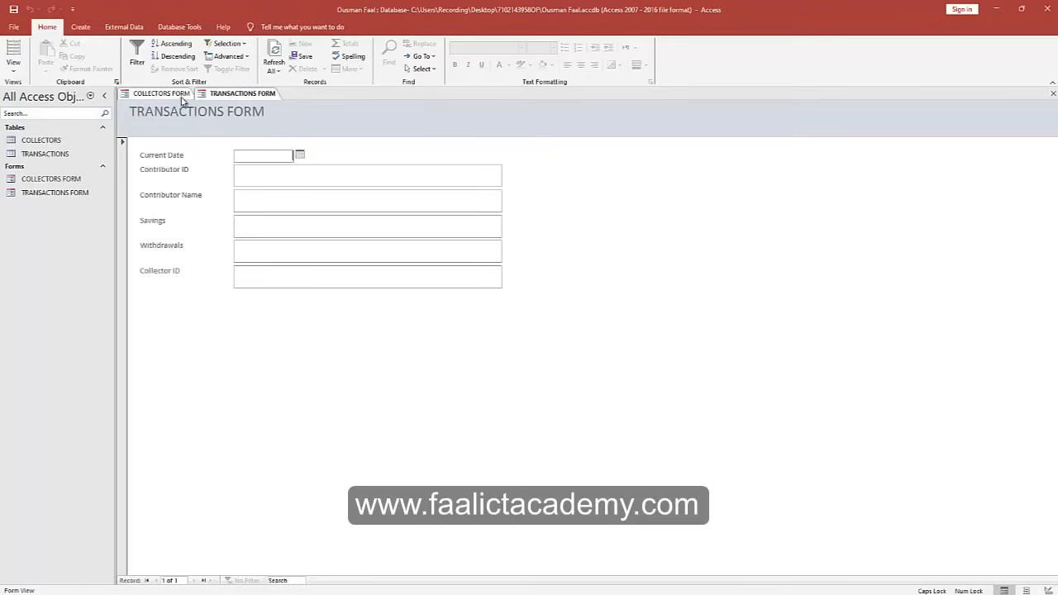
click(169, 94)
click(222, 98)
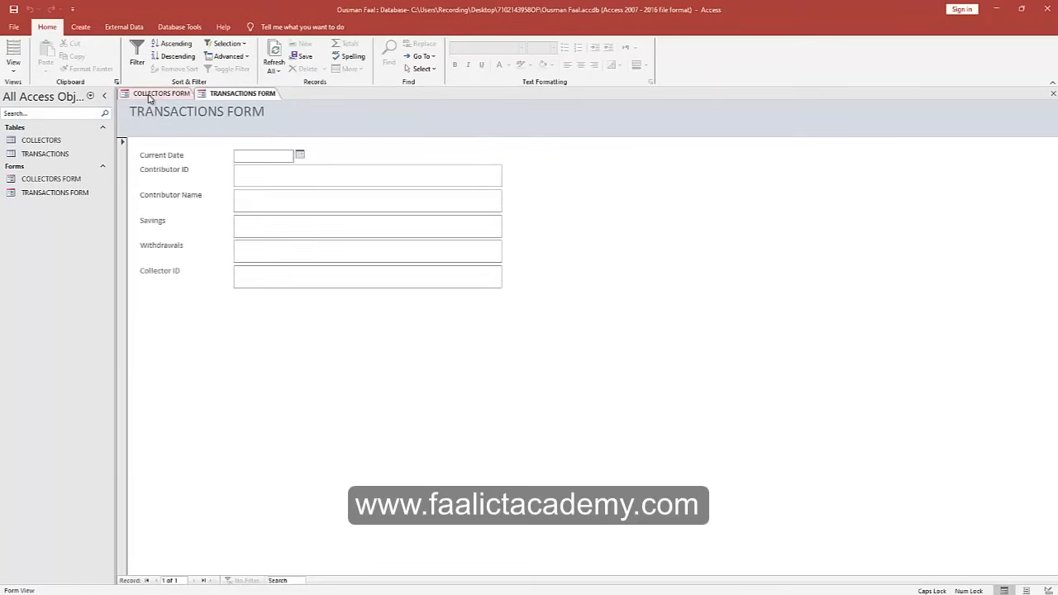
click(149, 98)
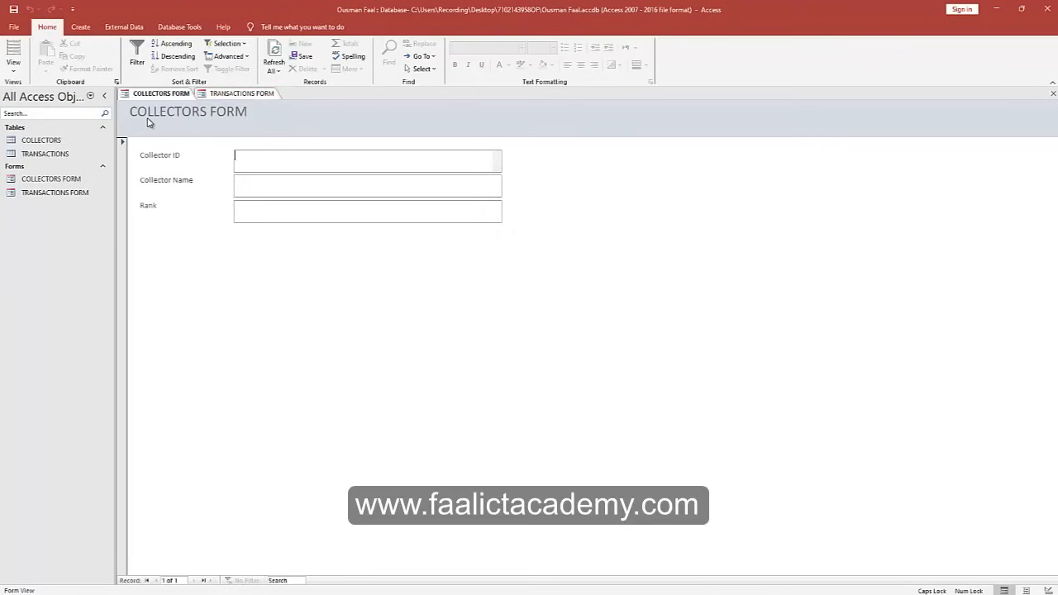
Type 100 as Collector ID, the collector's full name, and Data Entry Clerk as Rank.
click(259, 157)
text(100)
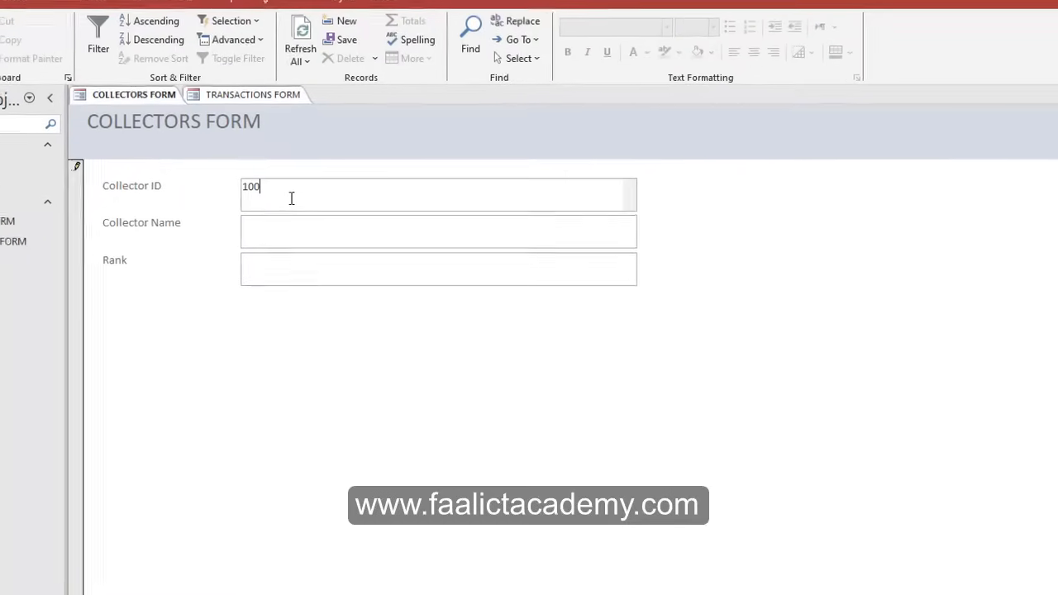
key(Tab)
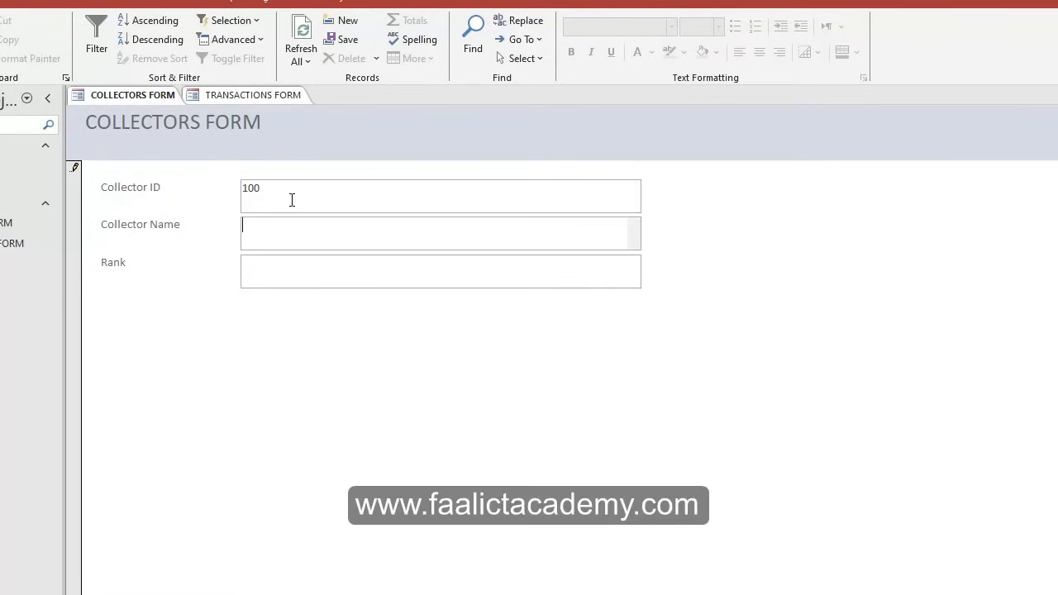
key(Tab)
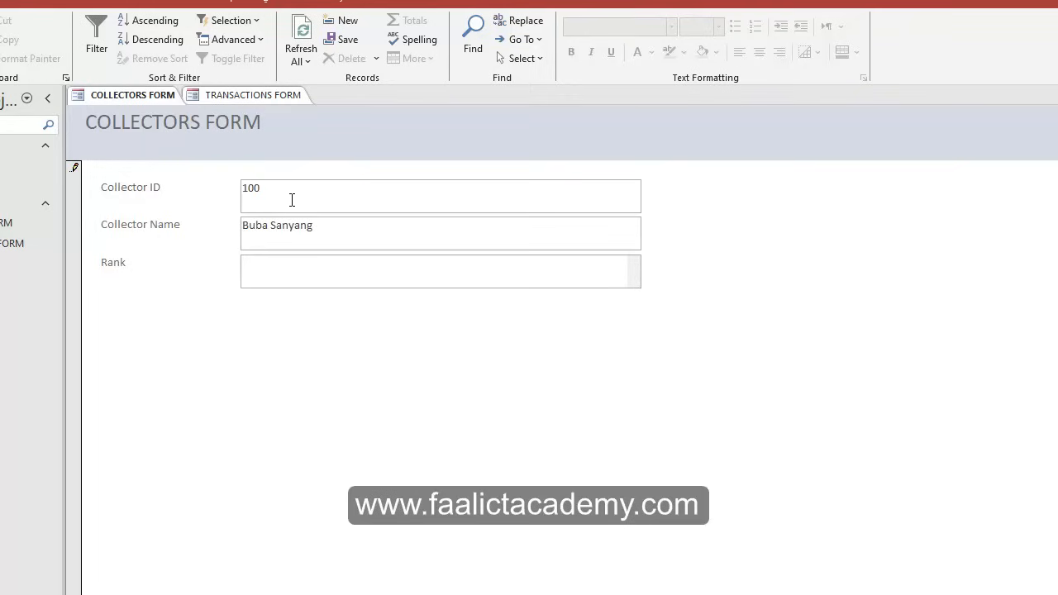
text(Data Entry Clerk)
Select the entered Rank, name and ID values to check them.
drag(324, 264, 203, 278)
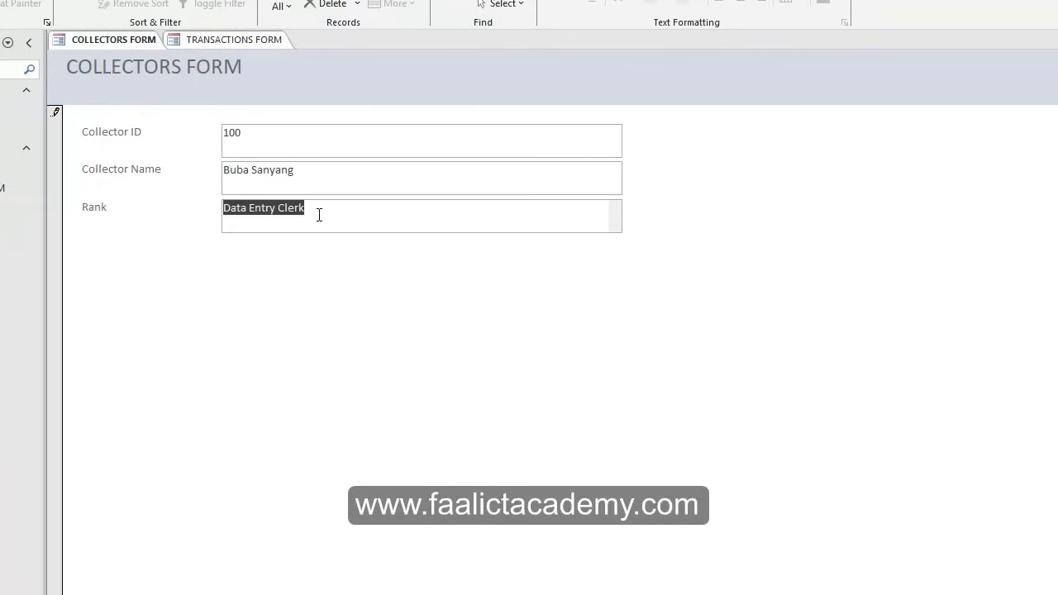
drag(319, 215, 16, 221)
drag(337, 174, 92, 181)
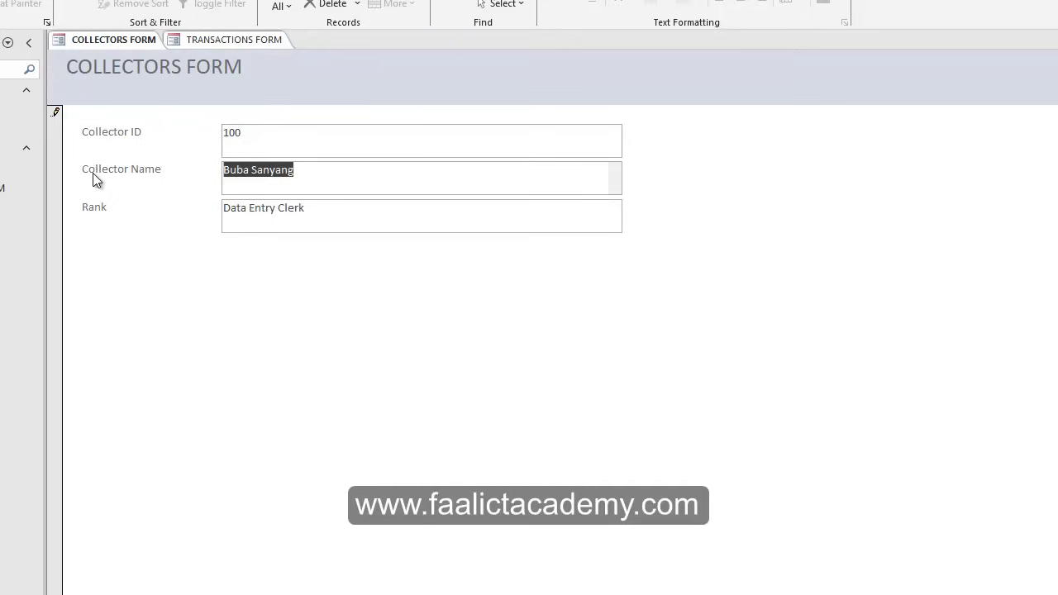
drag(296, 150, 167, 142)
drag(331, 175, 204, 175)
drag(281, 139, 195, 138)
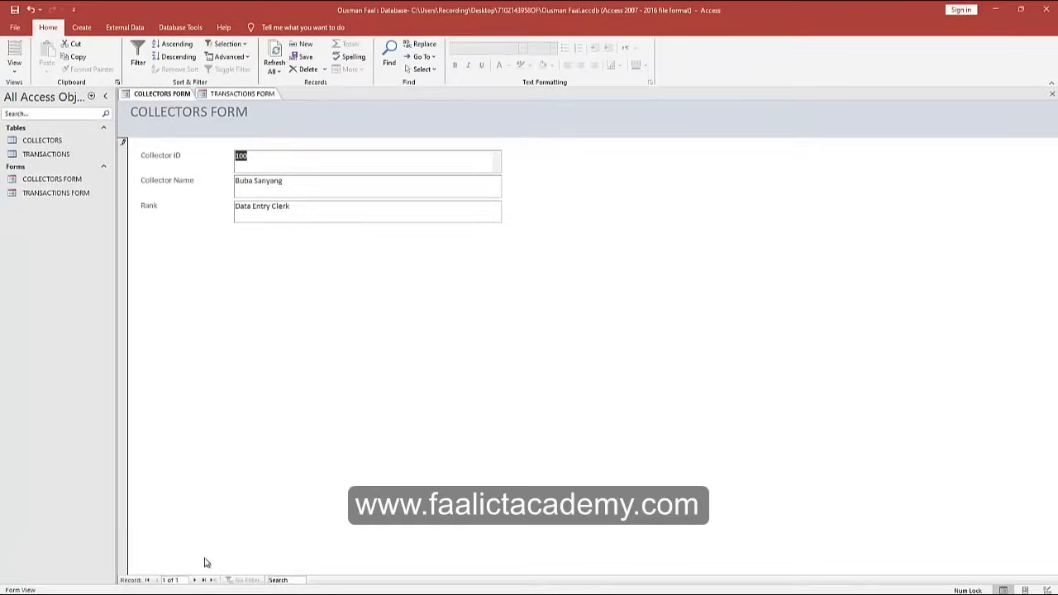
On a new record, enter ID 101, the collector's full name and rank Data Entry Clerk, fixing typos.
click(194, 581)
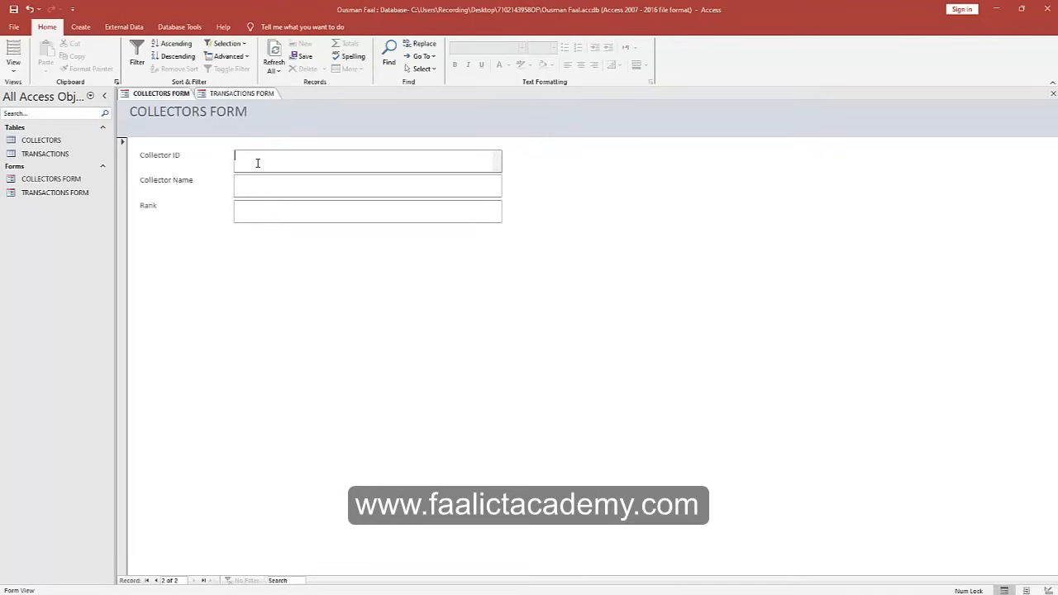
text(101)
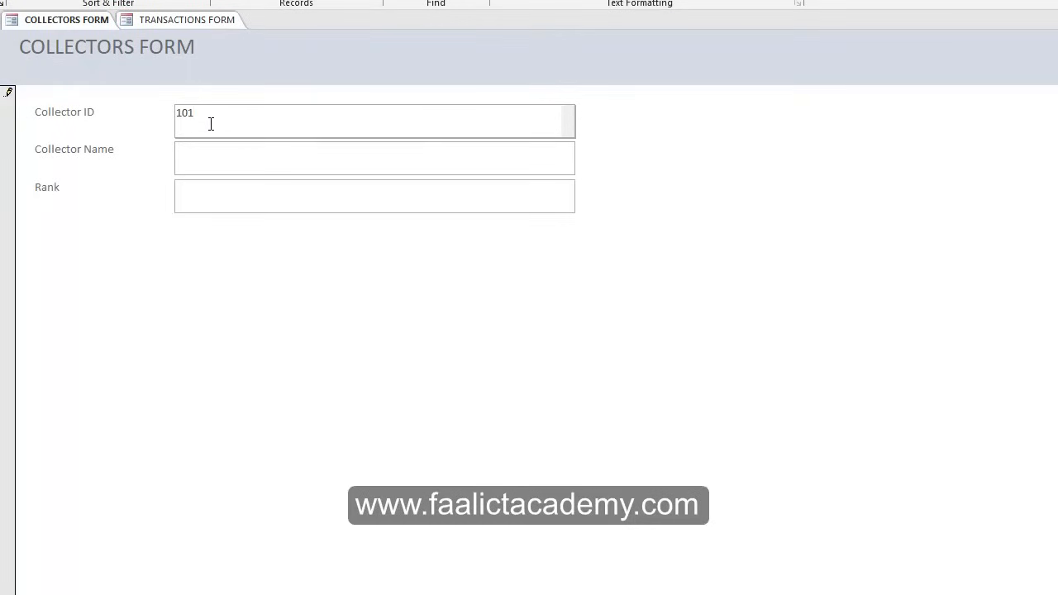
key(Tab)
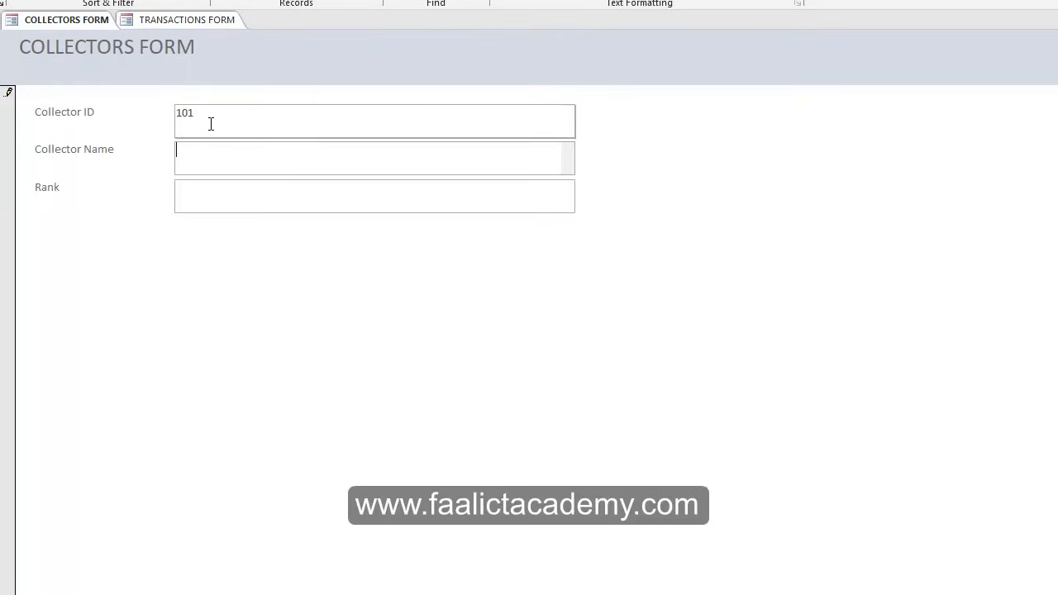
click(231, 201)
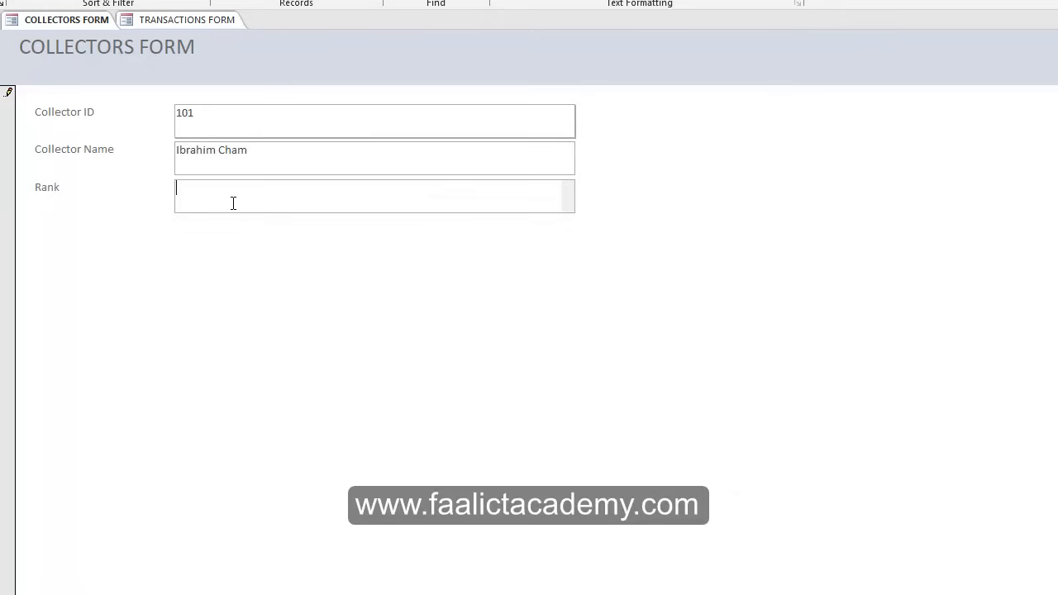
text(Data Entry Clerk)
Page back to record 100 to check its Rank value, then return to record 101.
key(Page_Up)
double_click(234, 202)
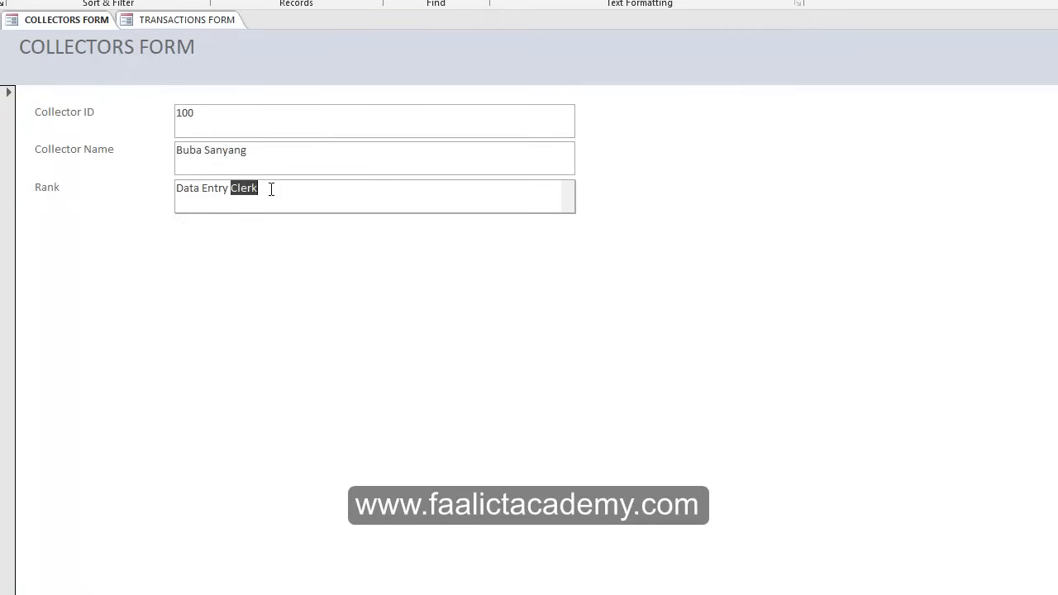
click(106, 189)
key(ctrl+c)
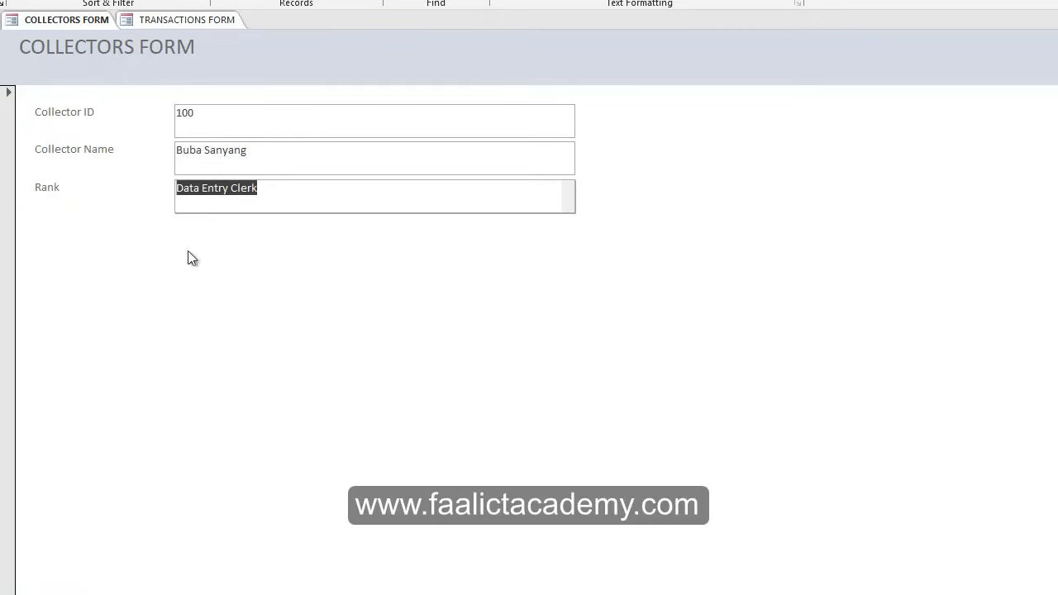
key(Page_Down)
key(Page_Down)
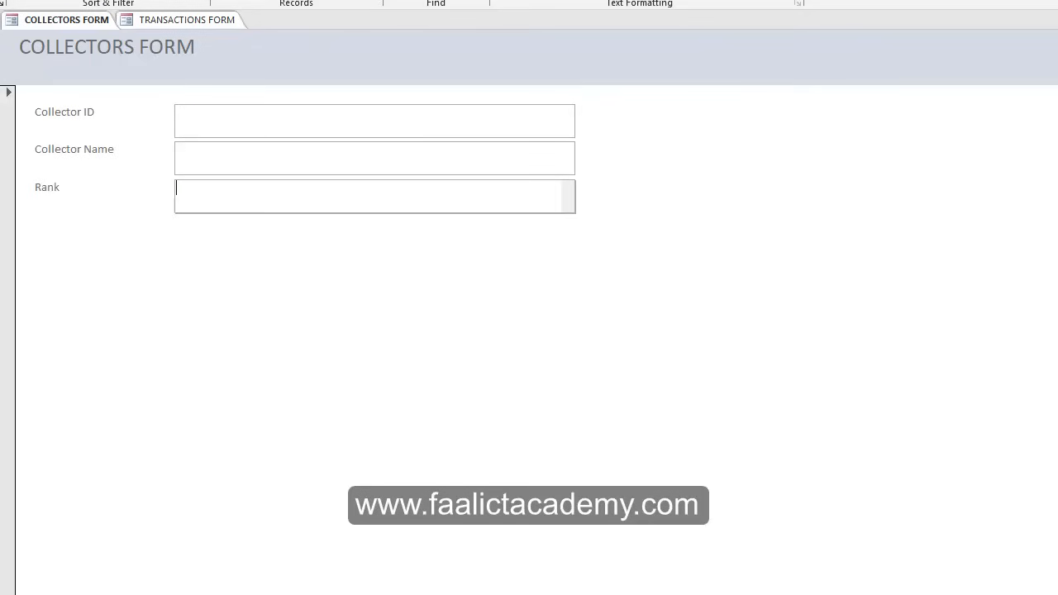
Enter collector 102 with the collector's name and rank Data Entry Clerk.
click(230, 125)
text(10)
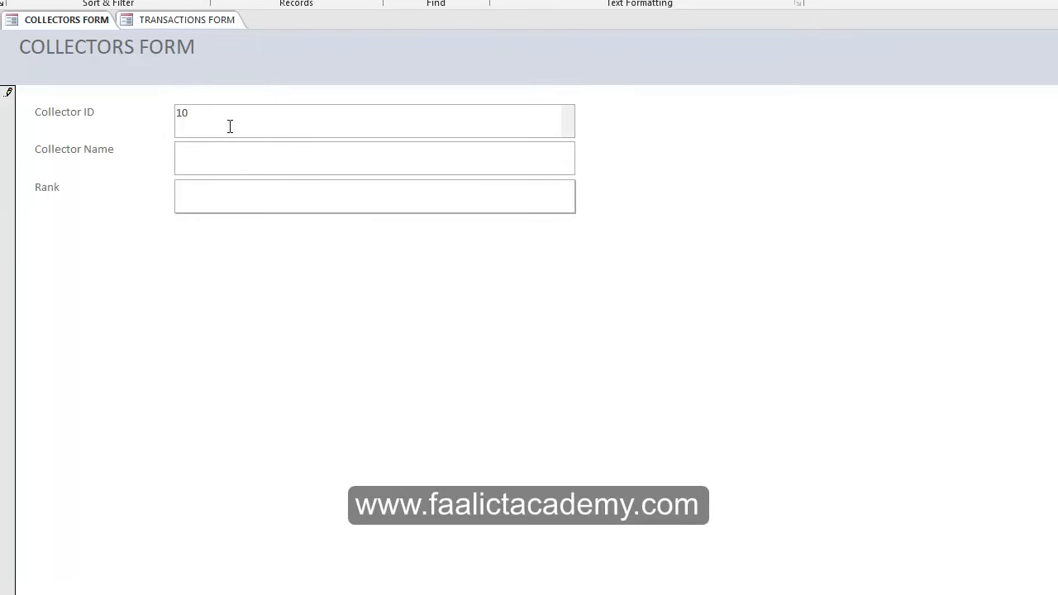
text(2)
click(232, 147)
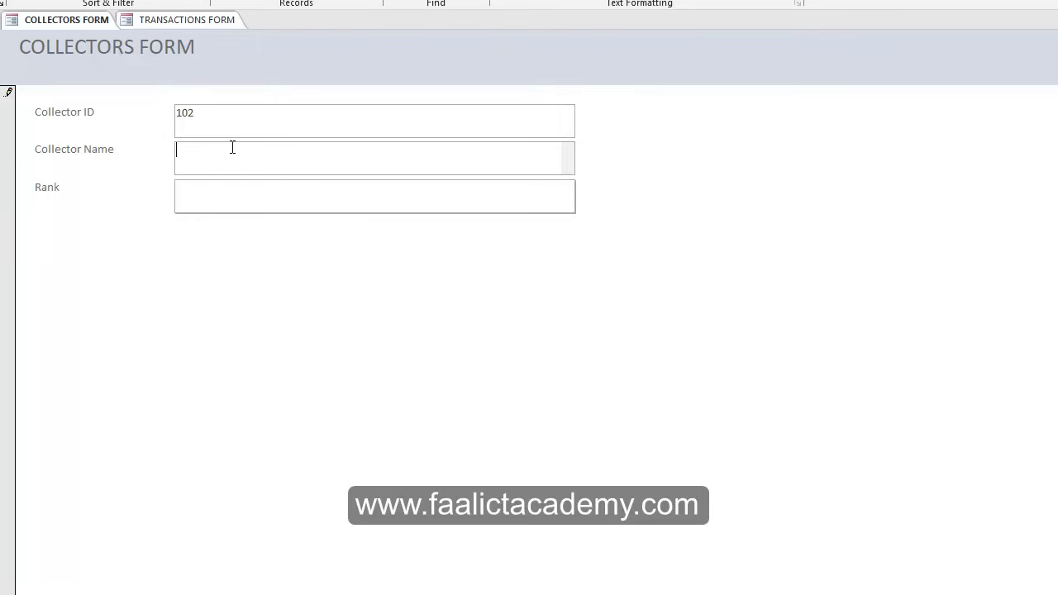
click(231, 190)
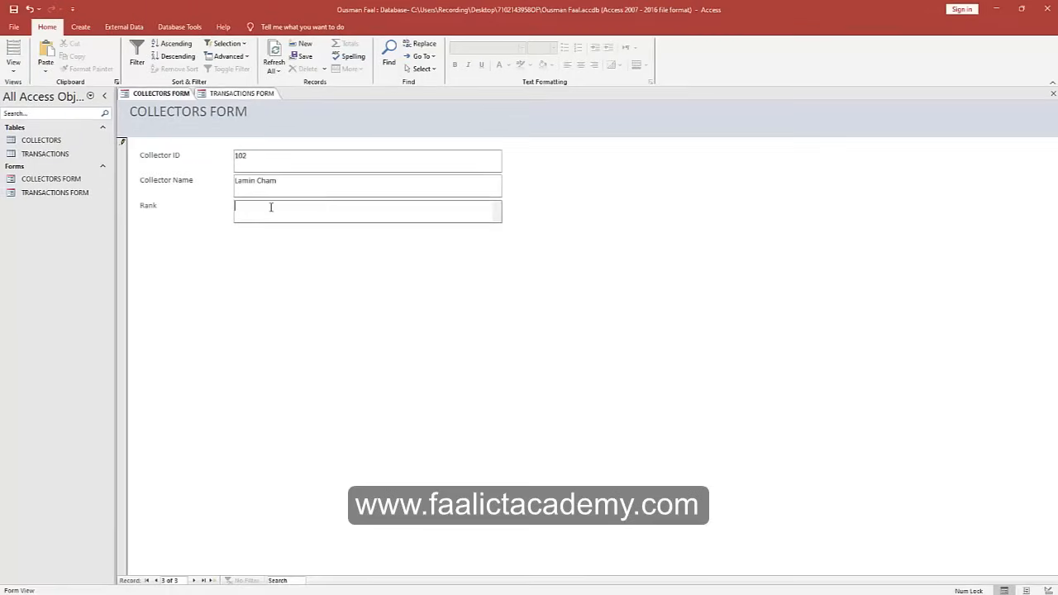
key(ctrl+v)
Add a new record for collector 103 with a name and rank Data Entry Clerk.
click(194, 581)
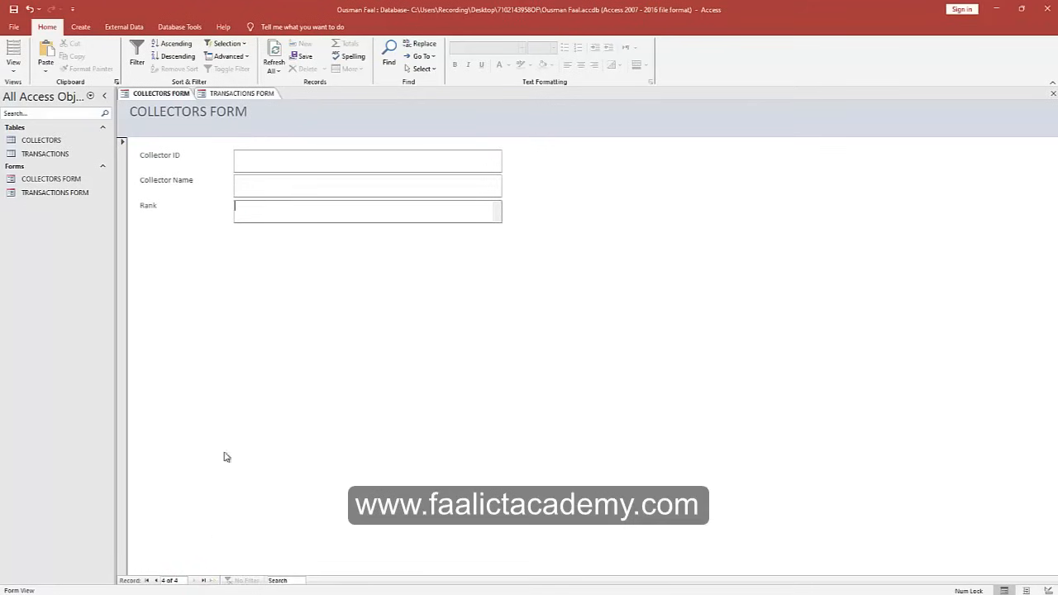
click(255, 155)
text(10)
text(3)
key(Tab)
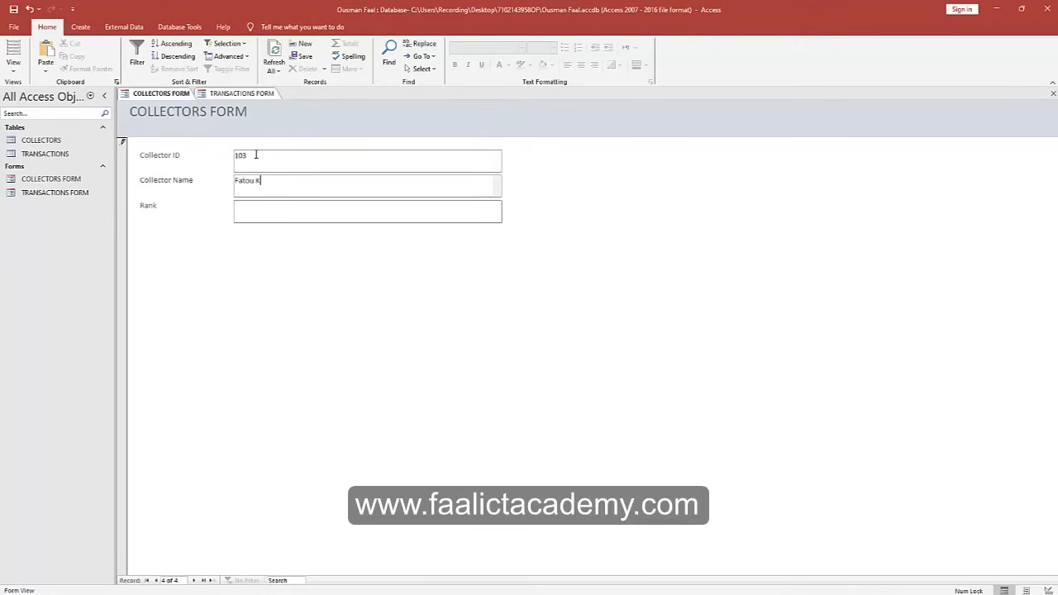
key(Tab)
text(Data Entry Clerk)
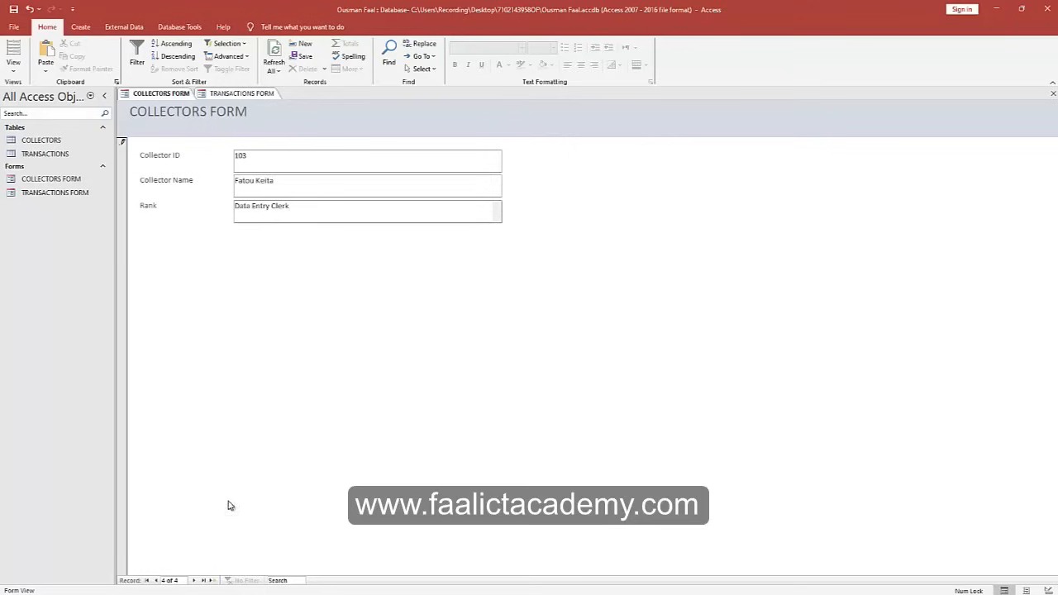
Add collector 104 with the collector's name and rank Data Entry Clerk.
click(193, 580)
click(263, 157)
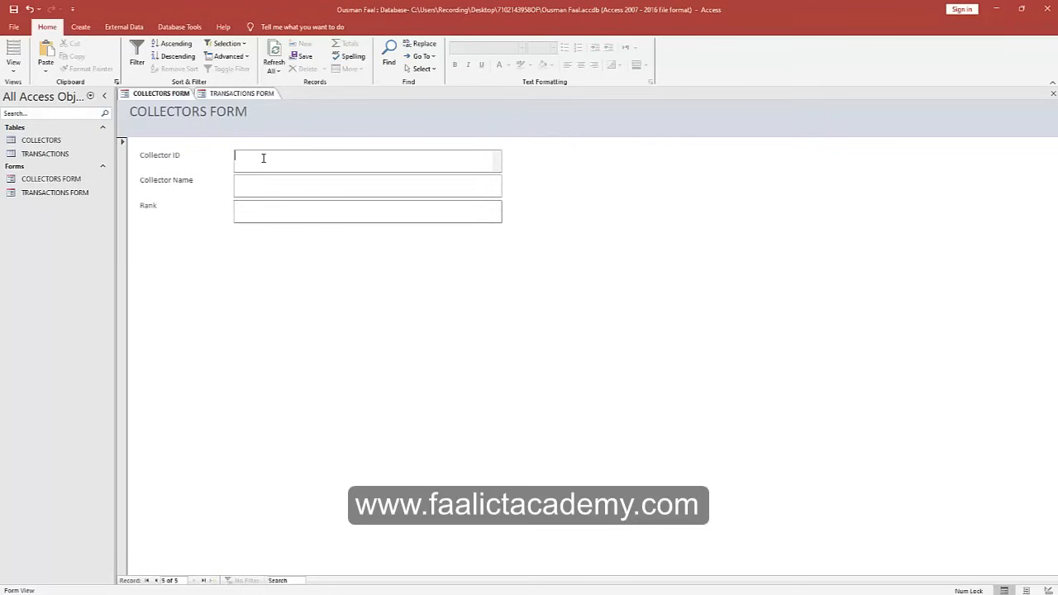
text(104)
key(Tab)
text(Kum)
key(BackSpace)
key(BackSpace)
key(BackSpace)
key(Tab)
key(ctrl+v)
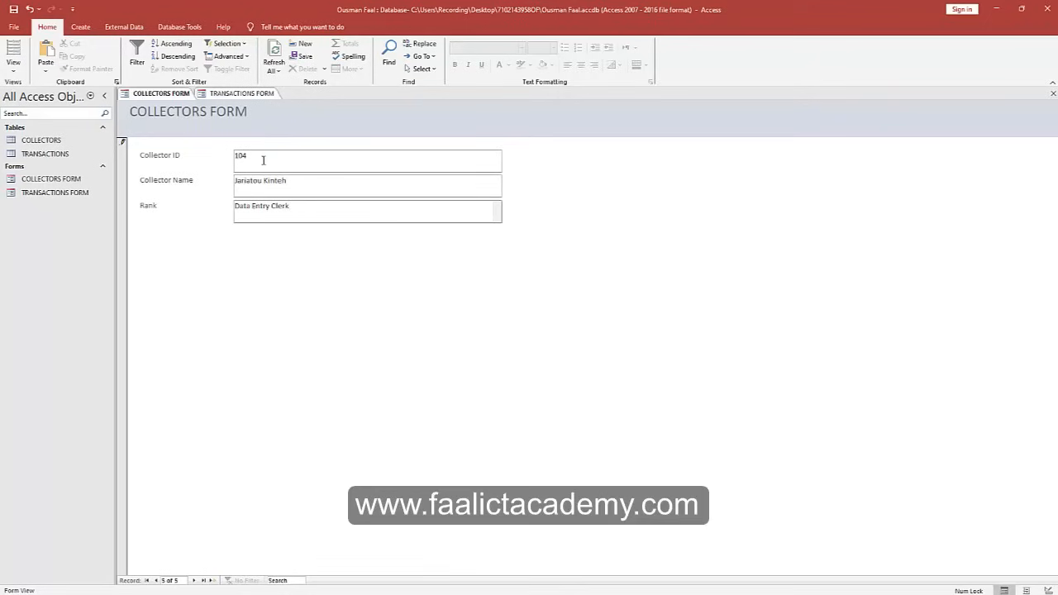
click(169, 96)
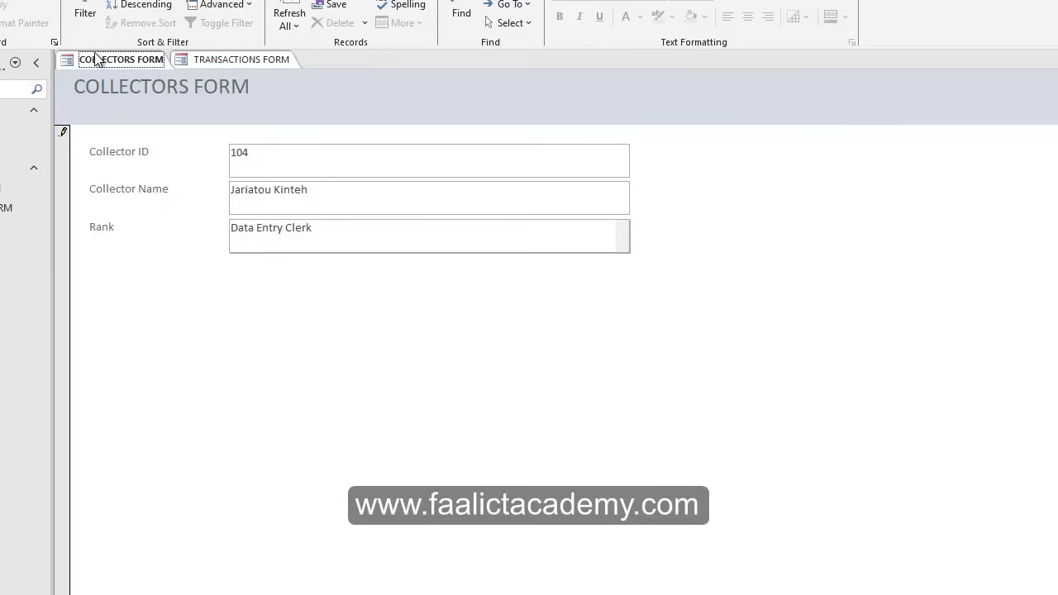
Save the COLLECTORS FORM, then open the COLLECTORS table and widen its Rank column to fit.
right_click(104, 61)
click(134, 76)
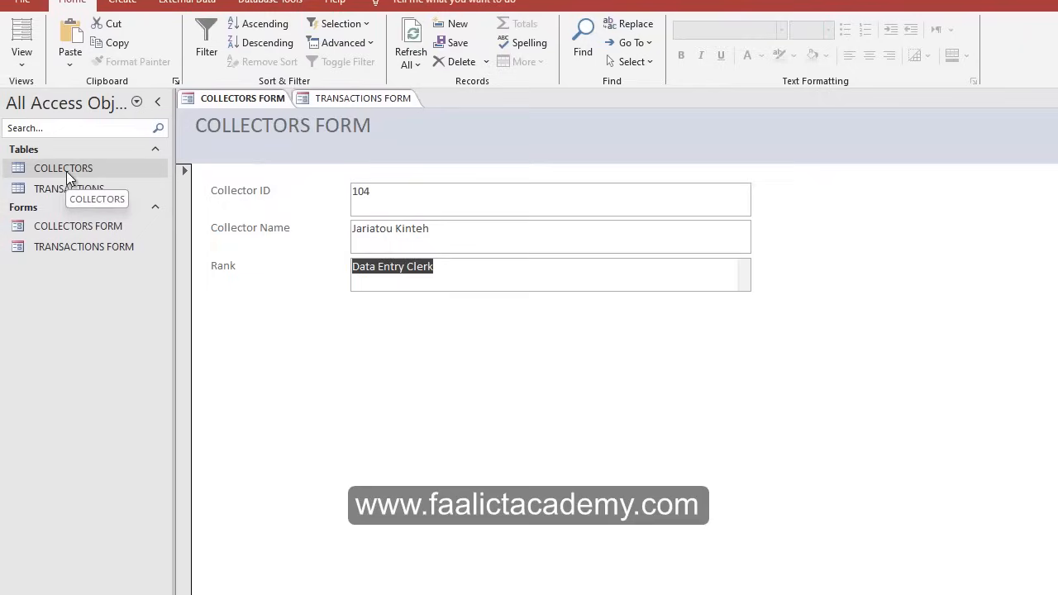
double_click(66, 171)
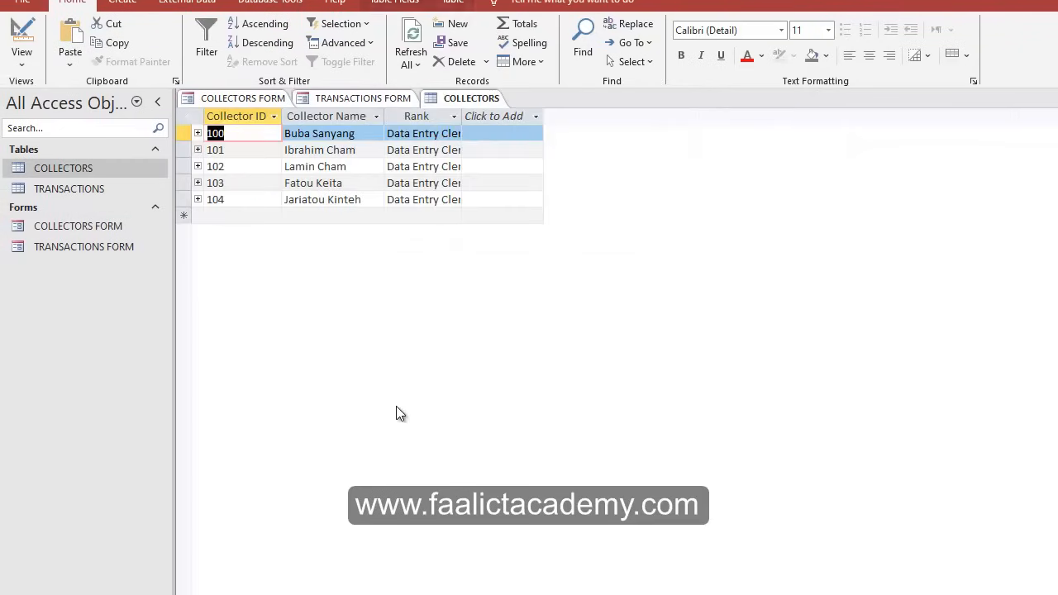
double_click(464, 112)
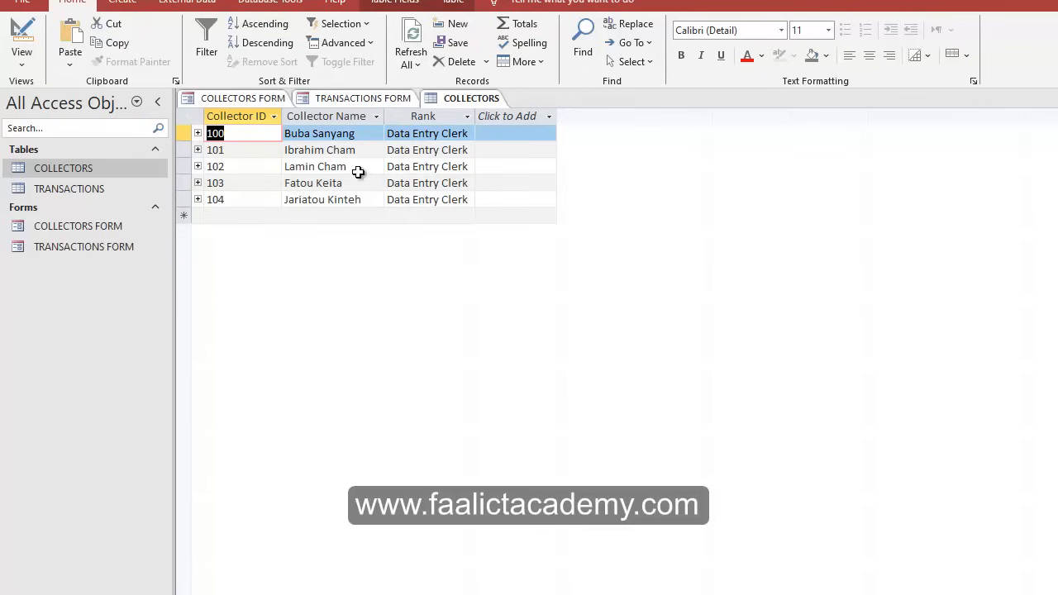
Return to the TRANSACTIONS FORM after a quick look back at the COLLECTORS table.
click(371, 99)
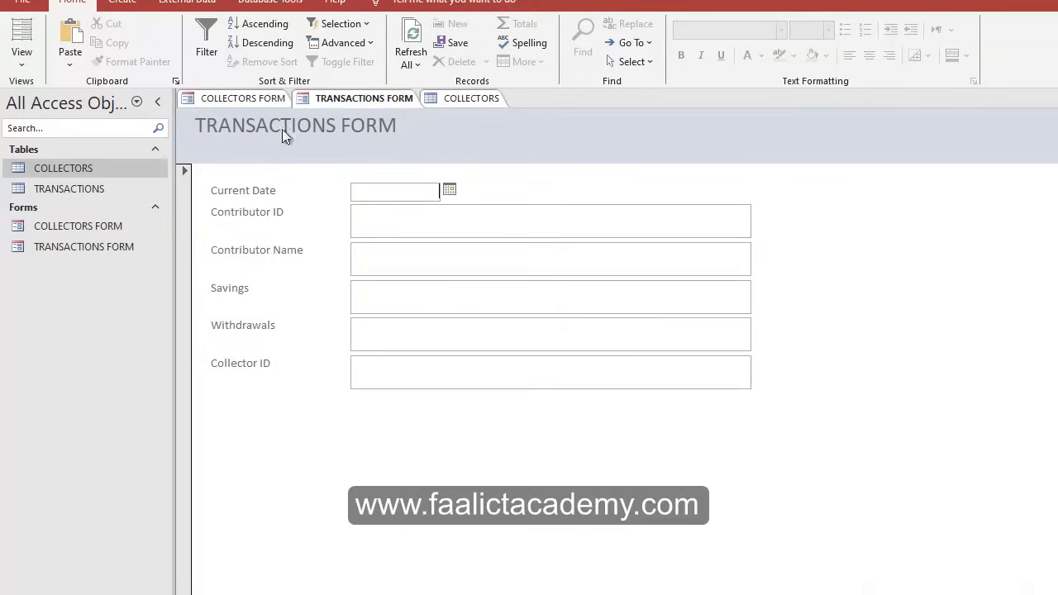
click(398, 190)
click(470, 97)
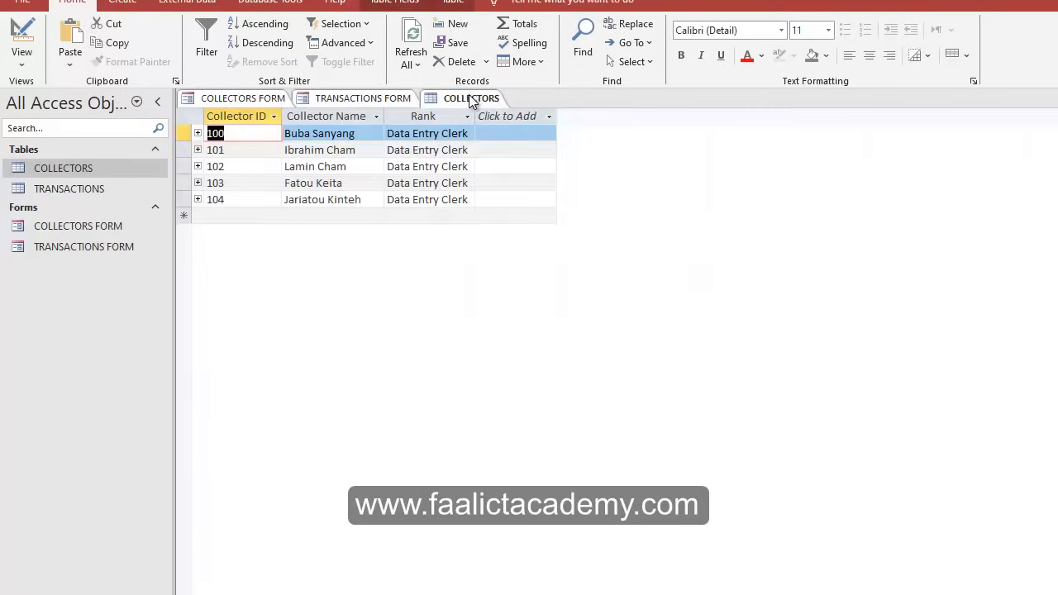
click(383, 98)
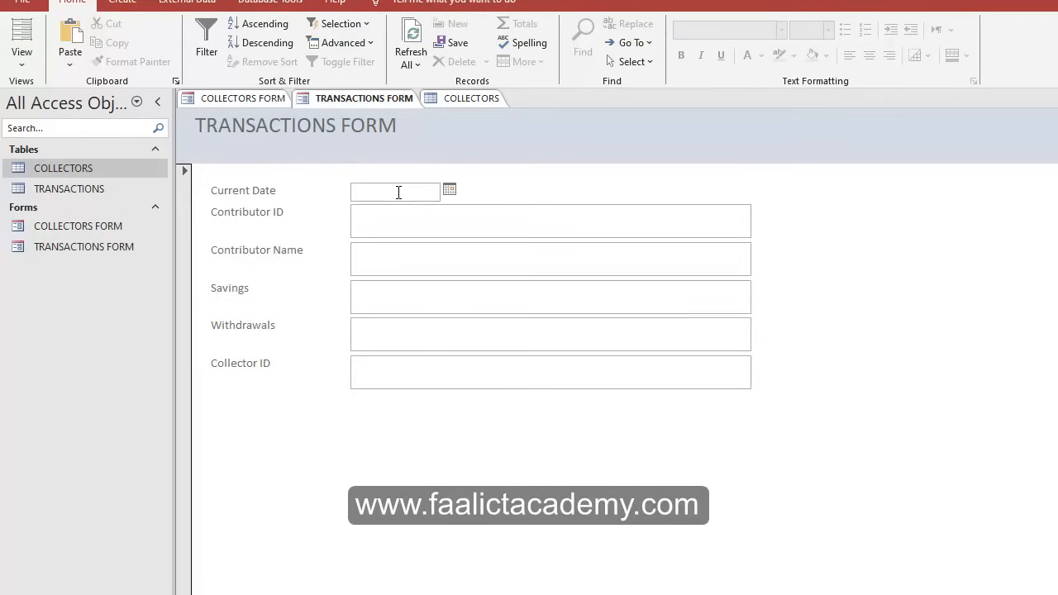
Set the transaction's Current Date to 17/05/2024 using the calendar picker.
click(450, 190)
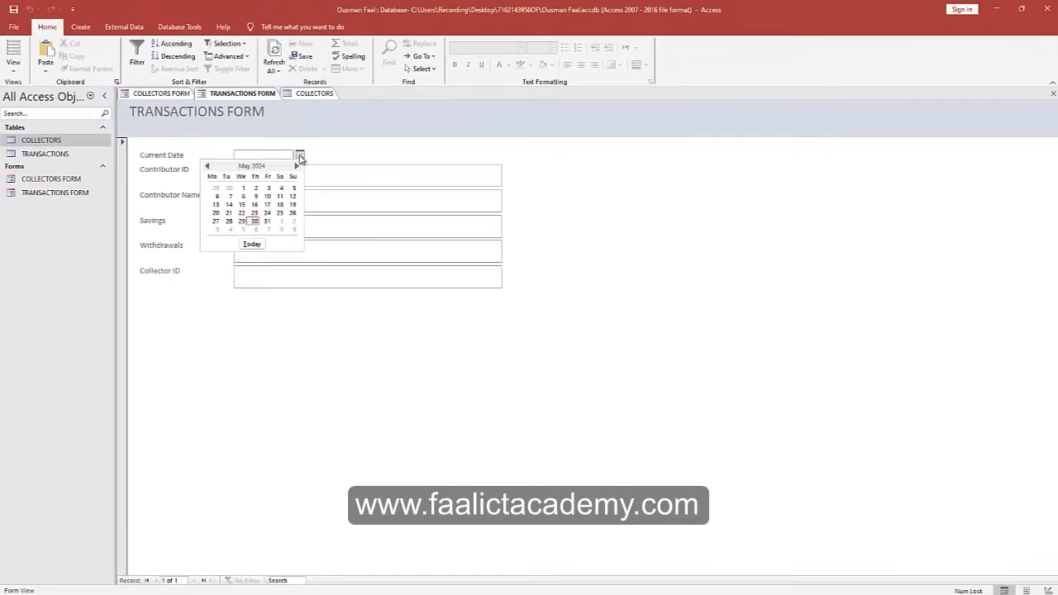
click(266, 205)
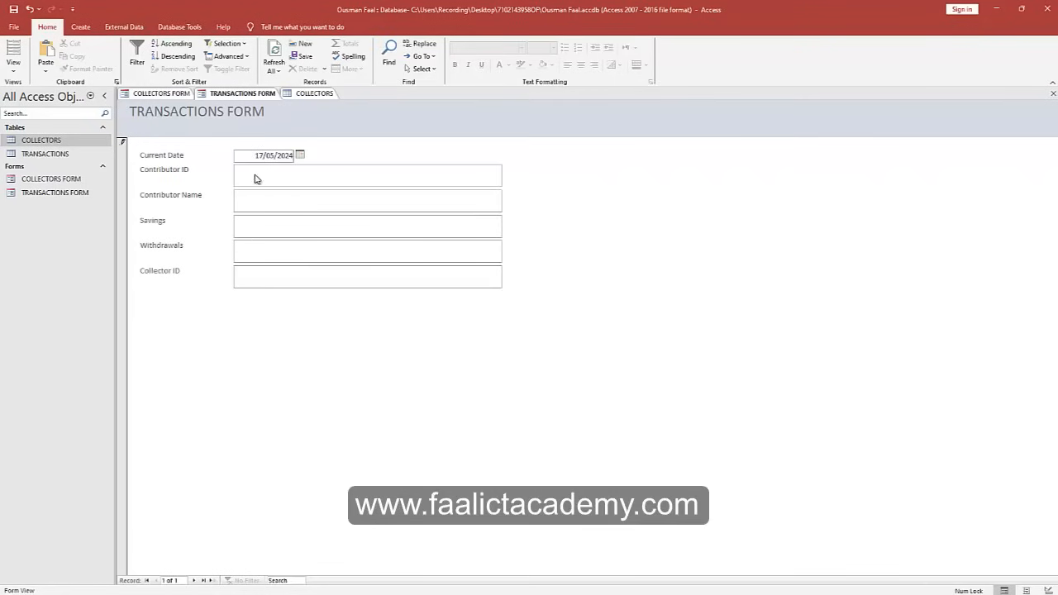
click(258, 178)
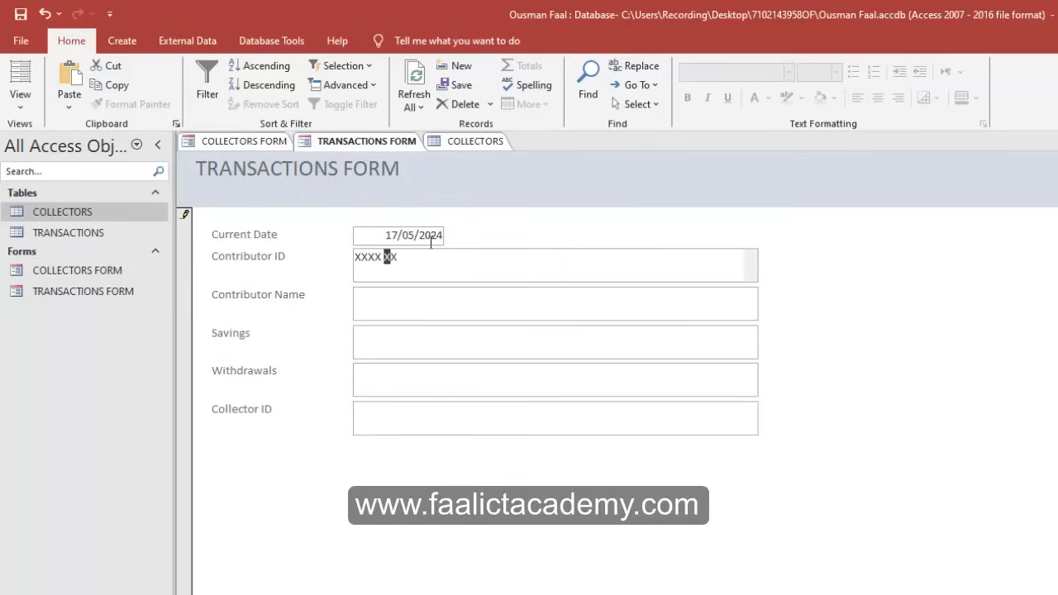
click(306, 170)
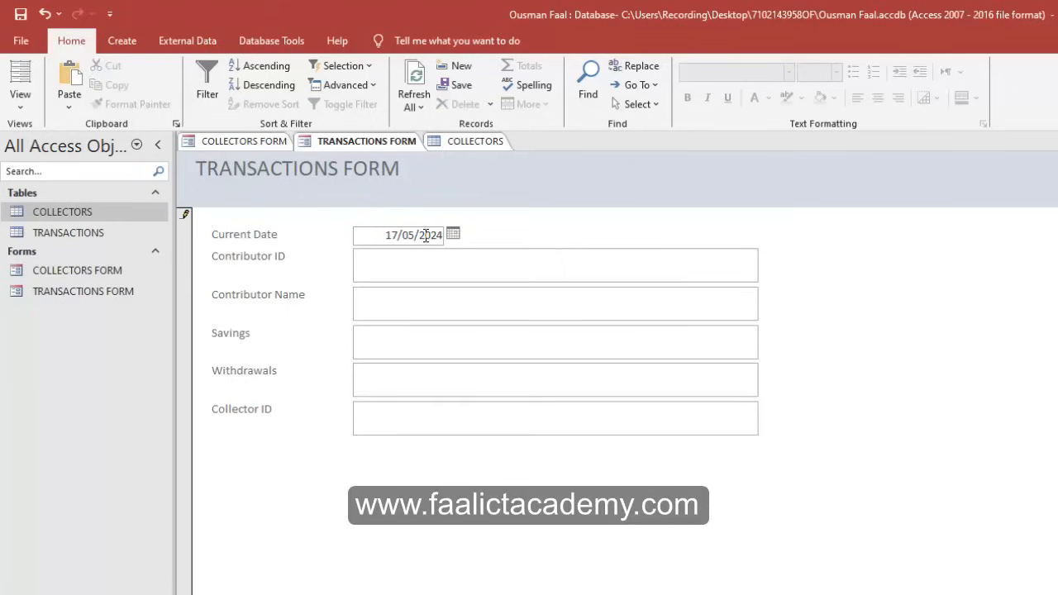
key(Tab)
Enter the contributor's ID and name, Savings 10000 and Withdrawals 2000.
text(123)
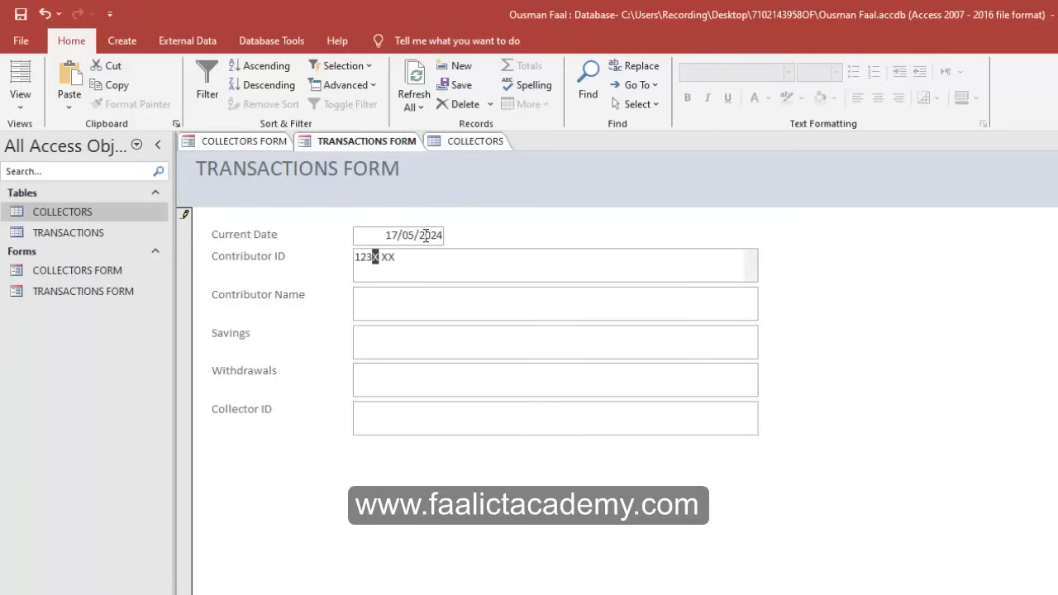
text(4 00)
key(Tab)
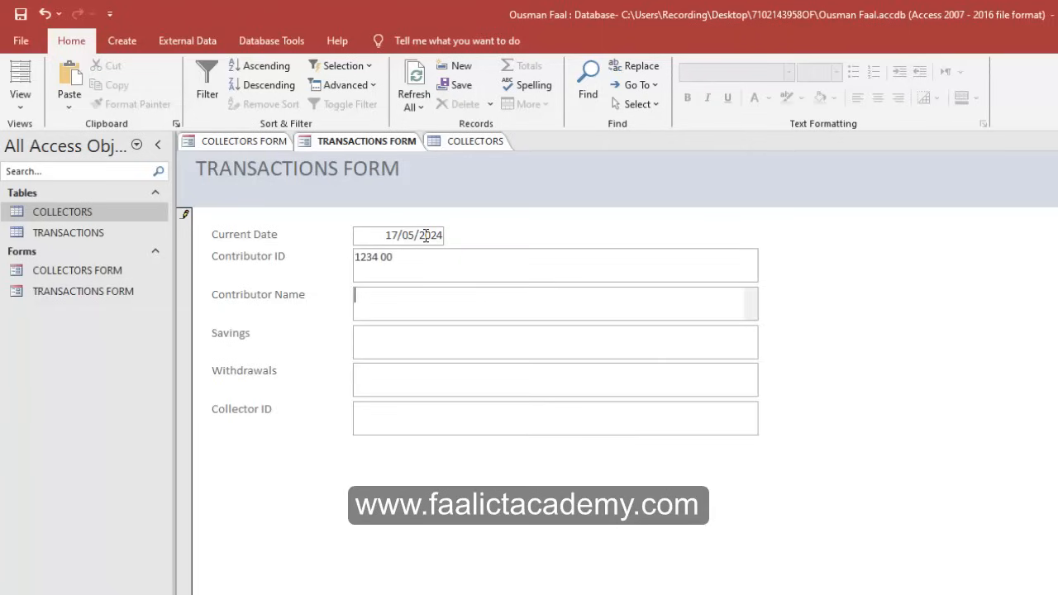
key(Tab)
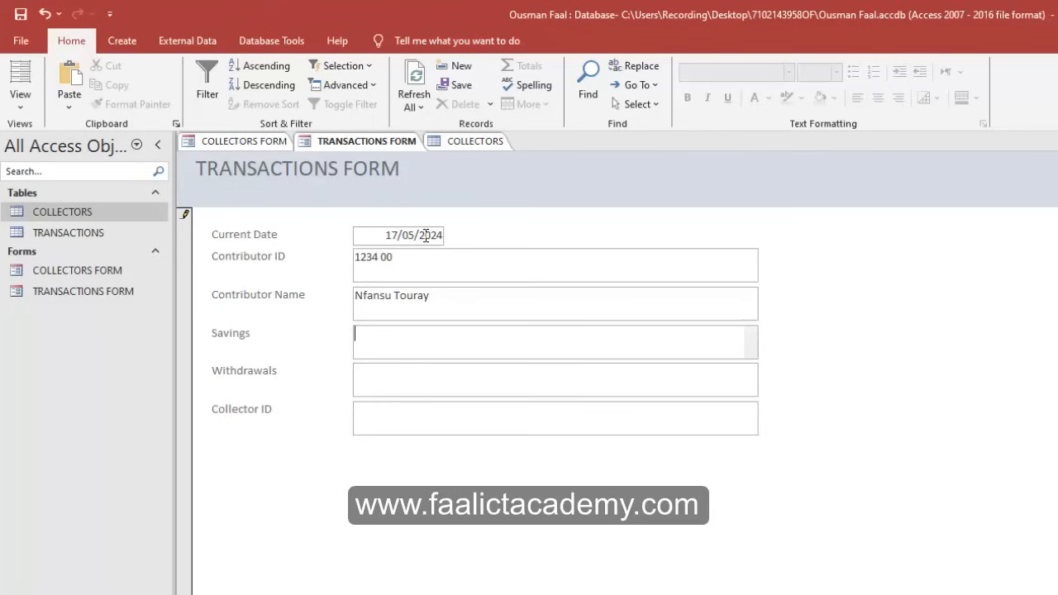
text(10000)
key(Tab)
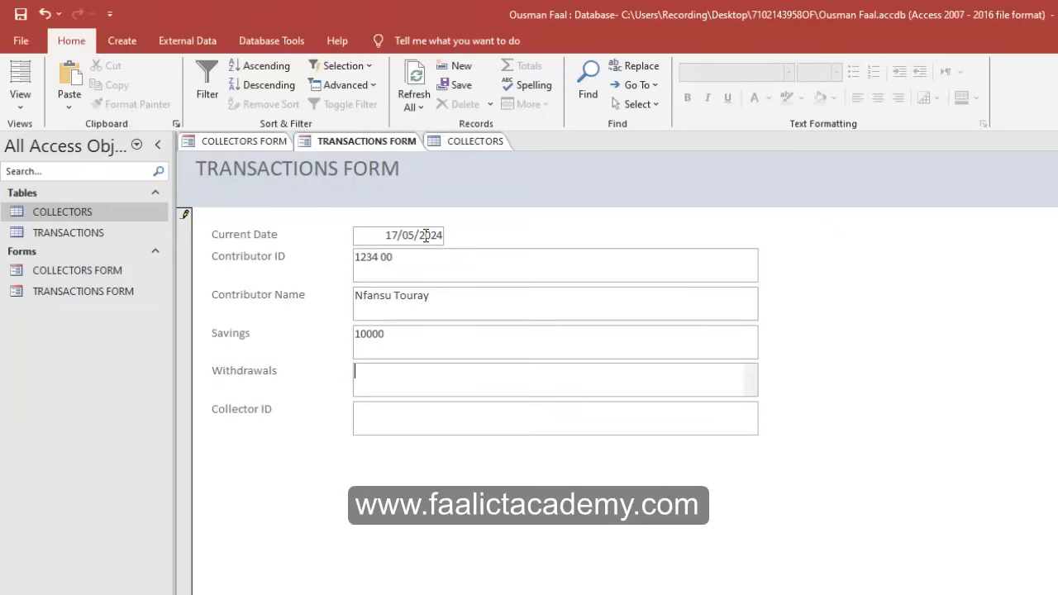
text(20000)
key(BackSpace)
key(Tab)
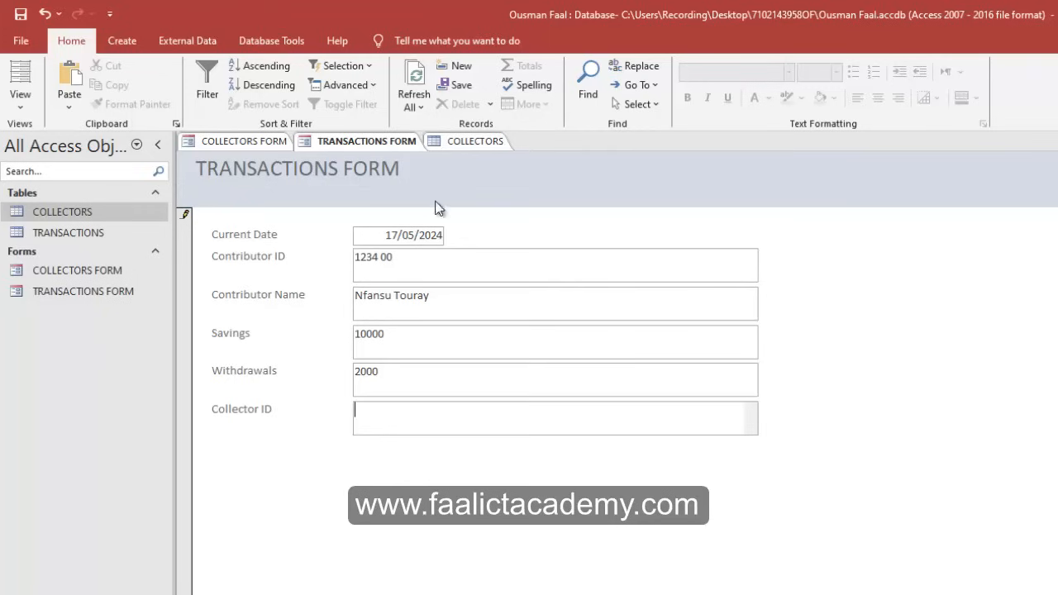
Check the available collector IDs in the COLLECTORS table before returning to the form.
click(462, 144)
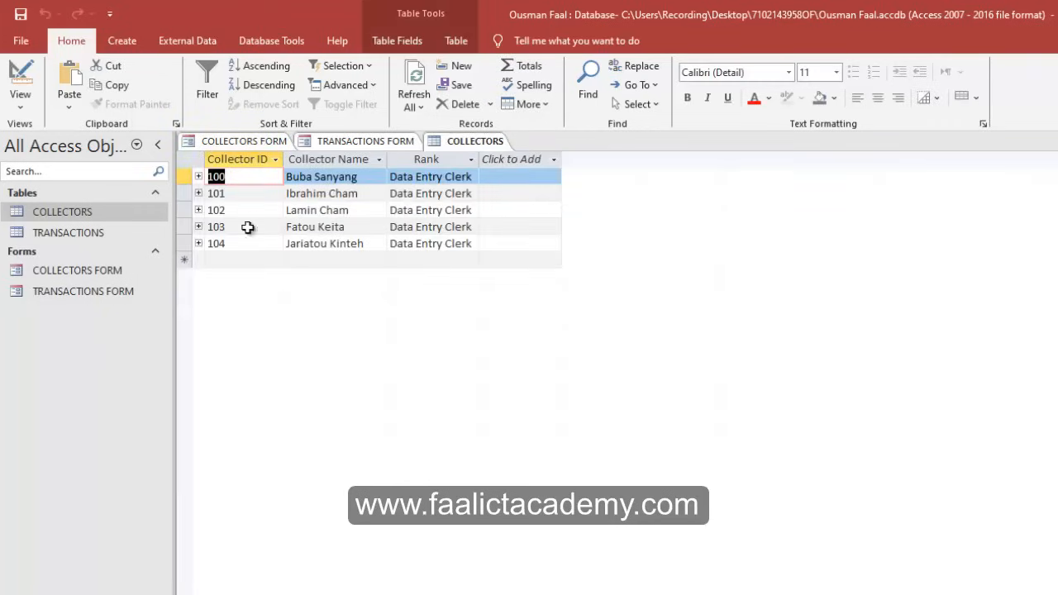
click(369, 145)
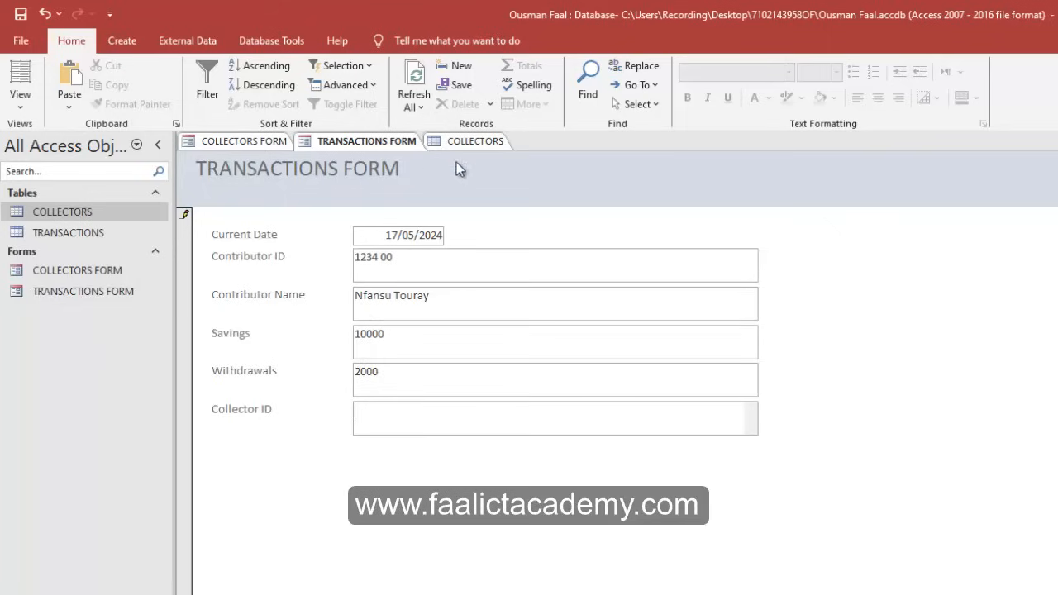
click(472, 144)
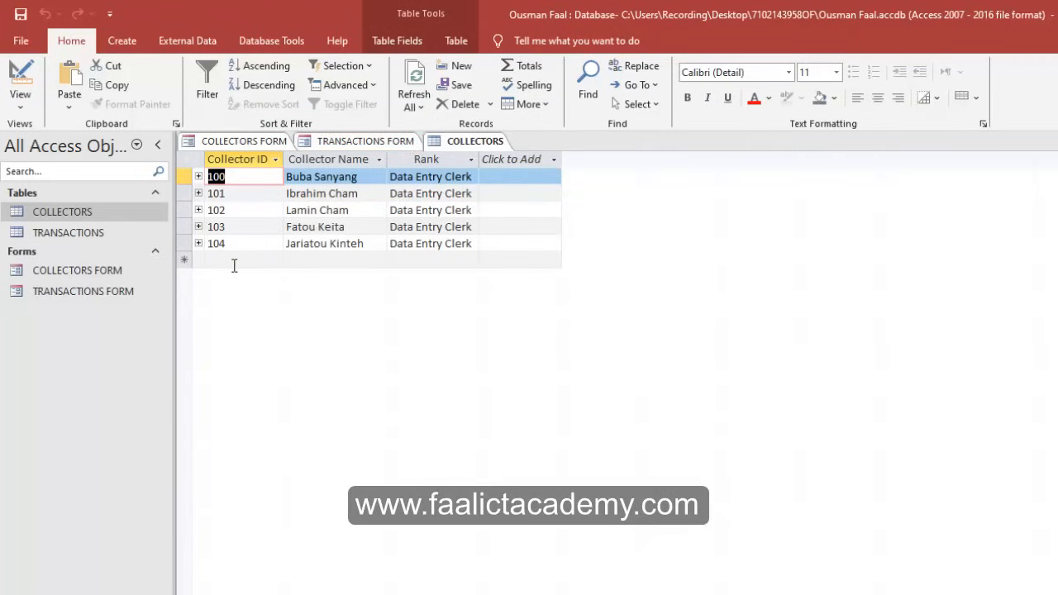
click(367, 142)
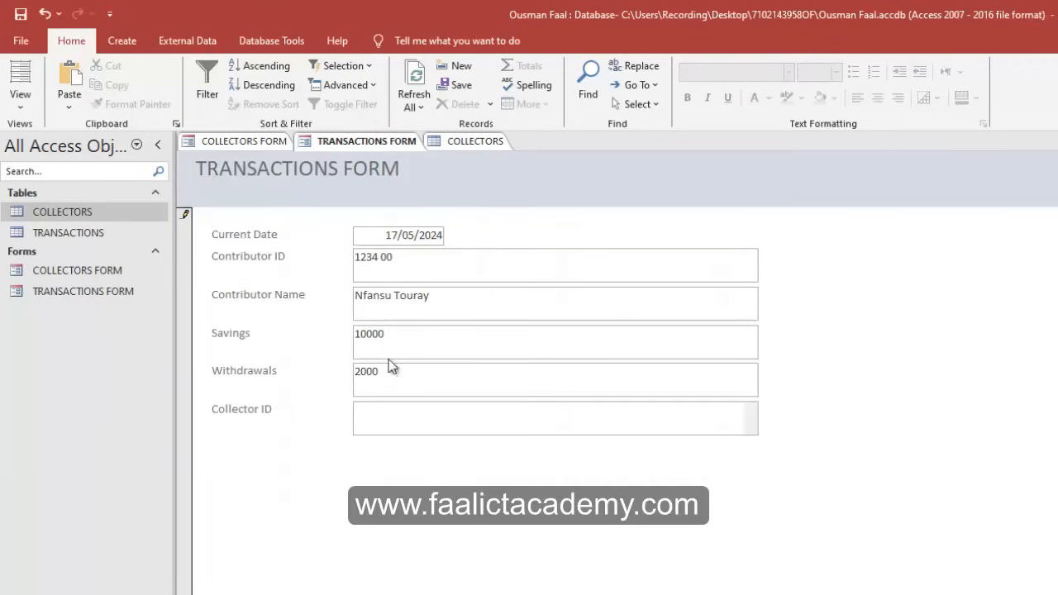
Enter Collector ID 103, then save the transaction and start a new record.
click(384, 421)
text(103)
click(431, 300)
drag(431, 299, 136, 303)
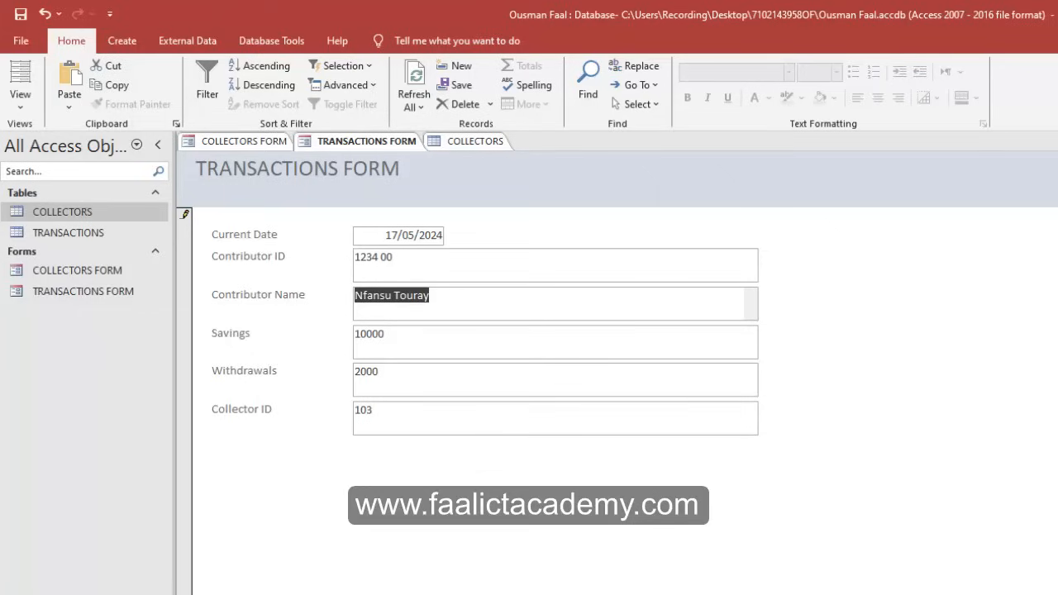
click(335, 594)
click(400, 264)
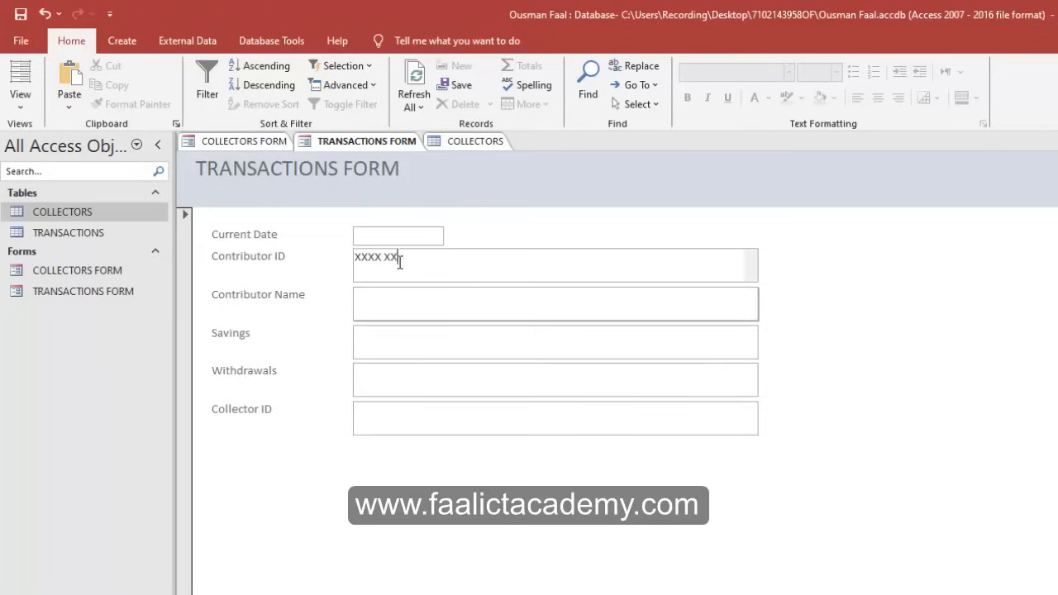
Check the saved first transaction's Current Date and Contributor ID fields.
click(378, 238)
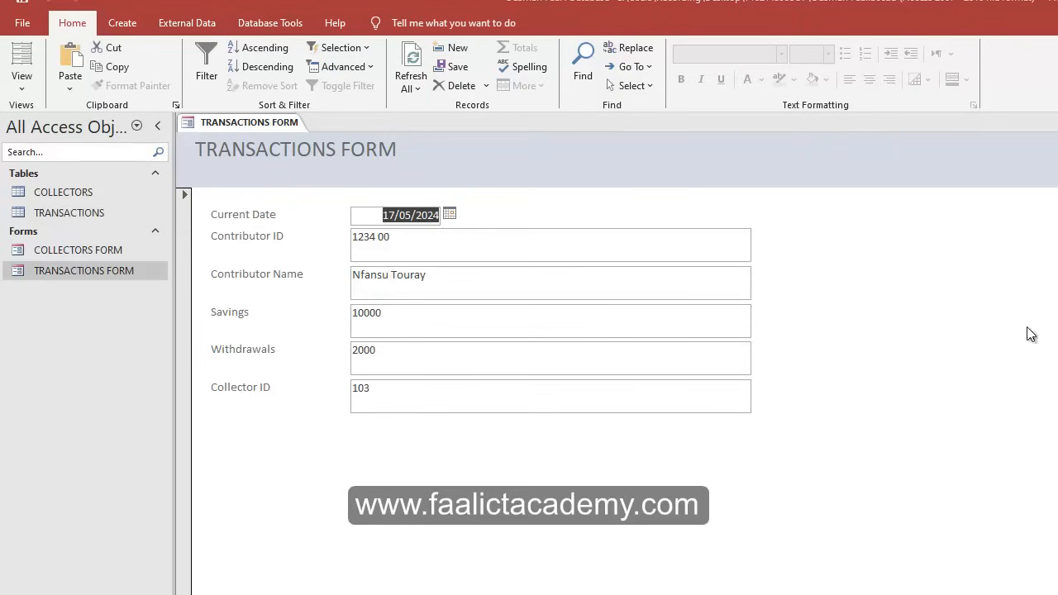
click(458, 256)
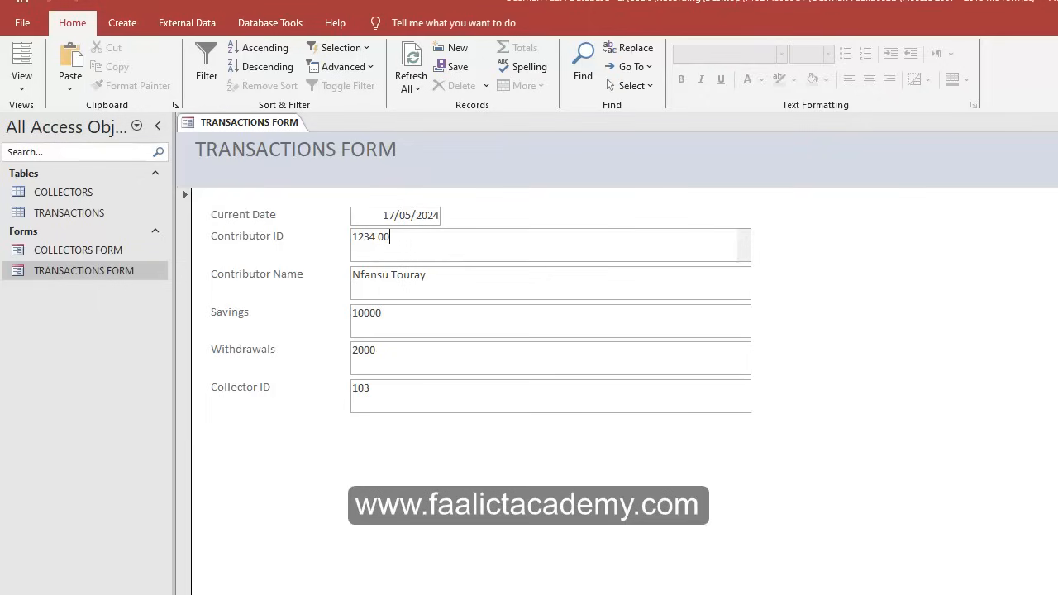
Close all open objects, then open the COLLECTORS and TRANSACTIONS tables.
right_click(260, 122)
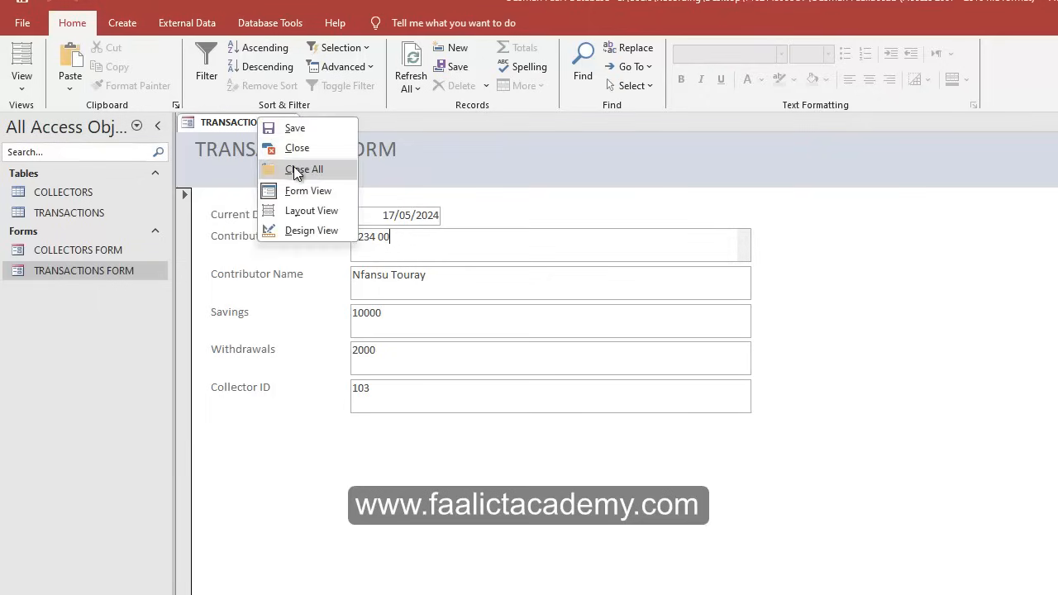
click(296, 169)
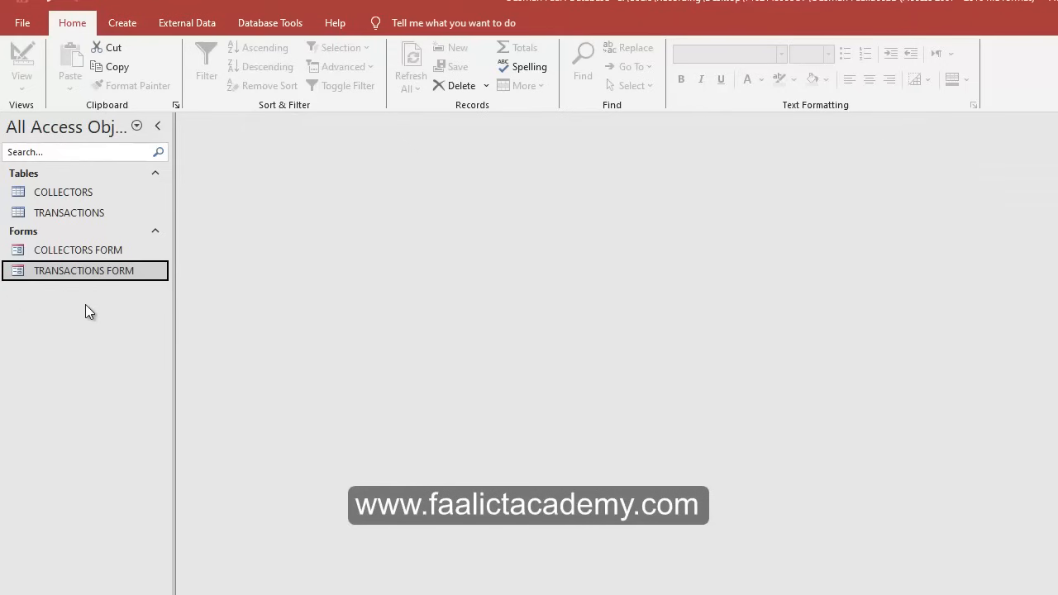
double_click(65, 192)
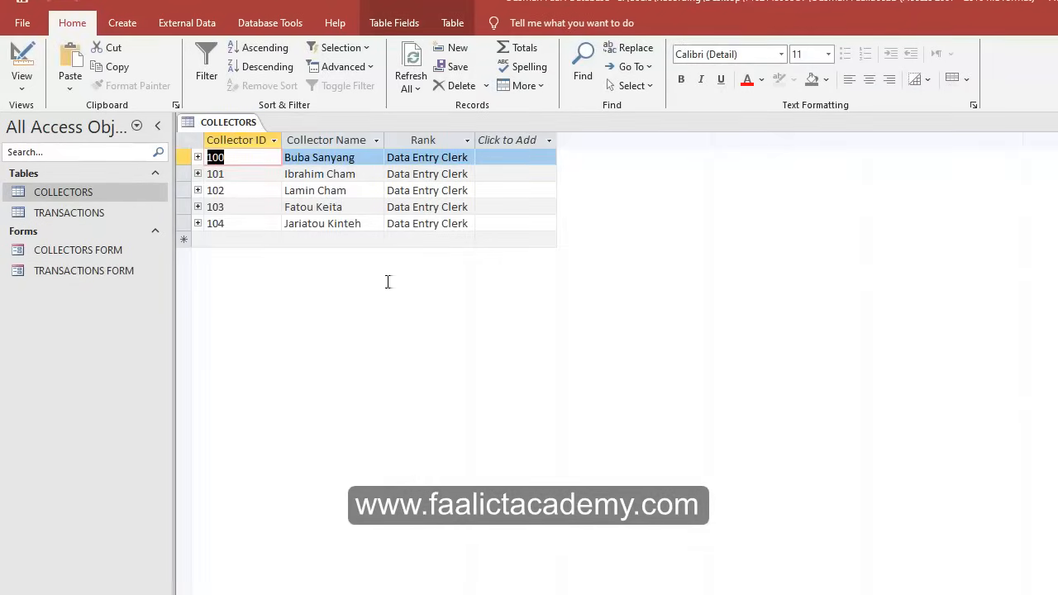
double_click(84, 214)
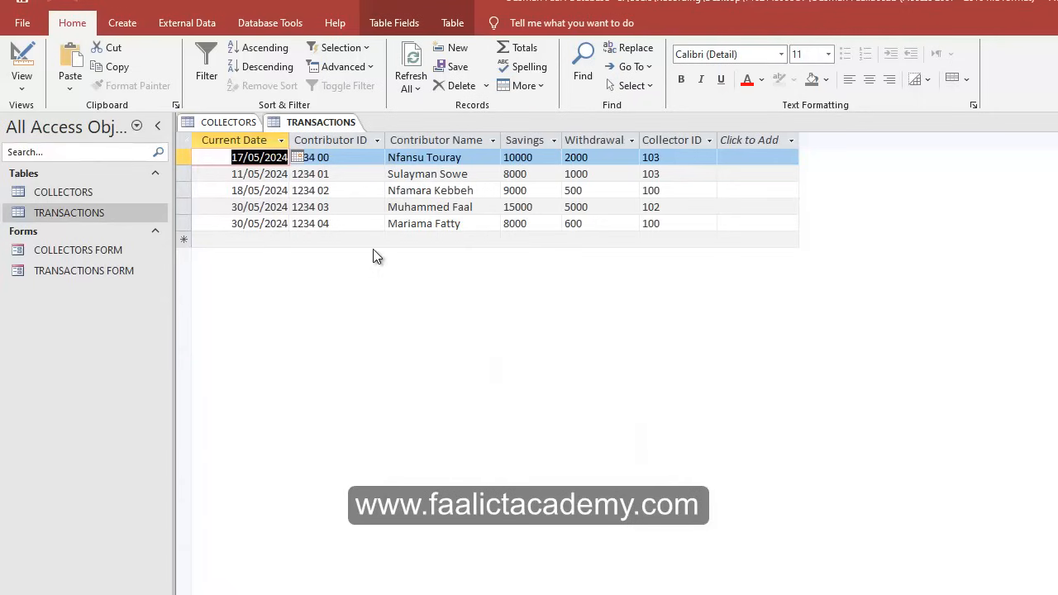
Switch between the COLLECTORS and TRANSACTIONS tables to confirm the new transaction.
click(232, 121)
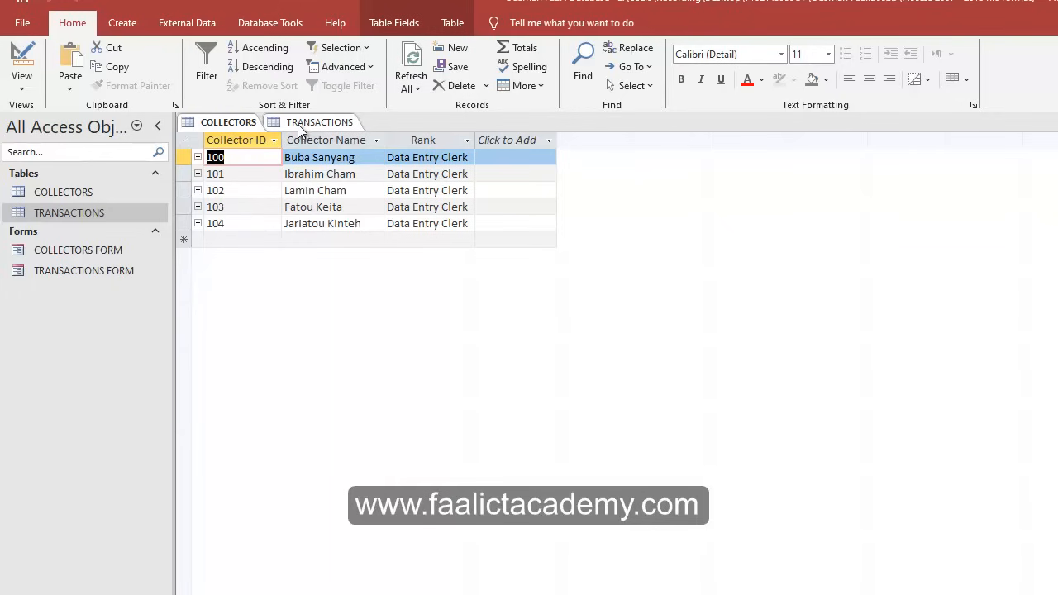
click(310, 122)
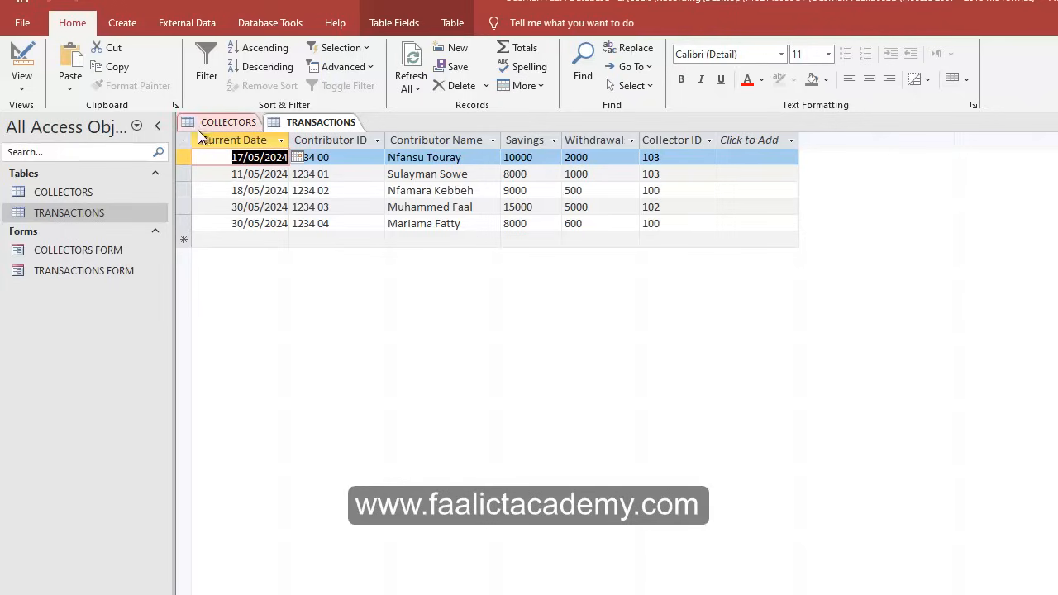
click(225, 124)
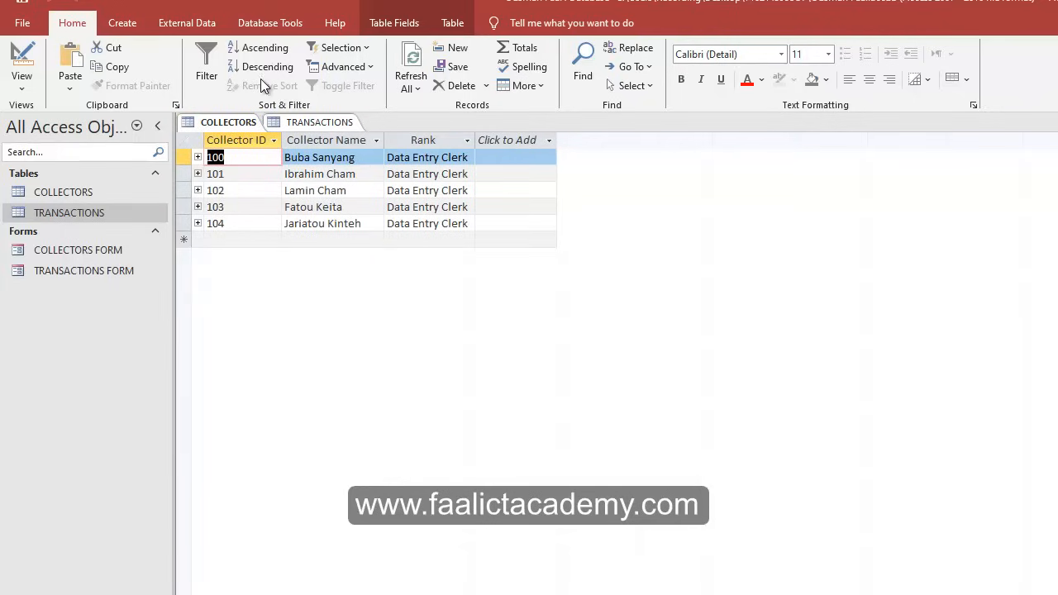
click(299, 124)
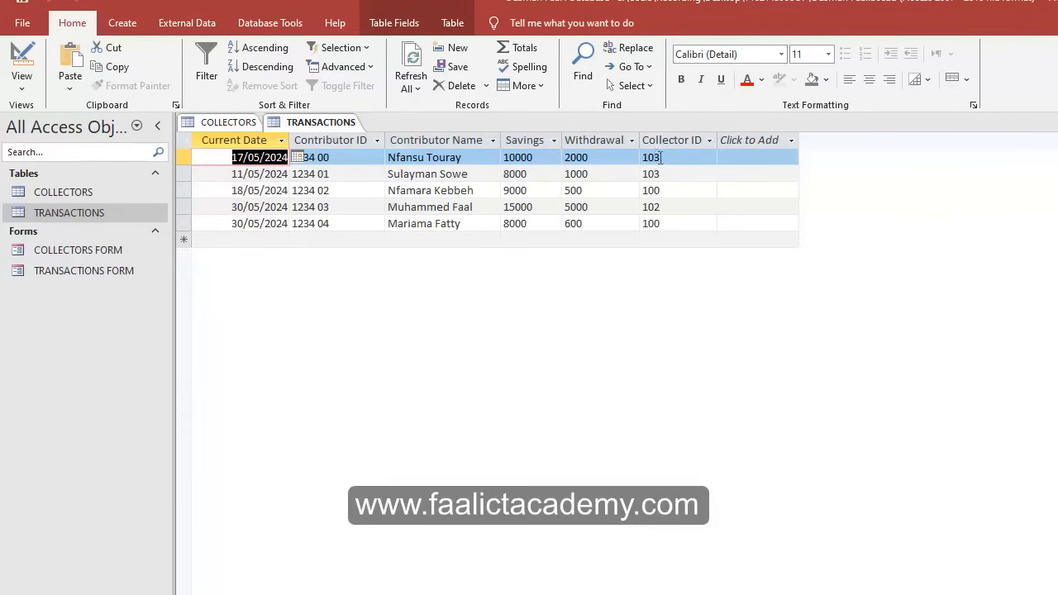
click(240, 124)
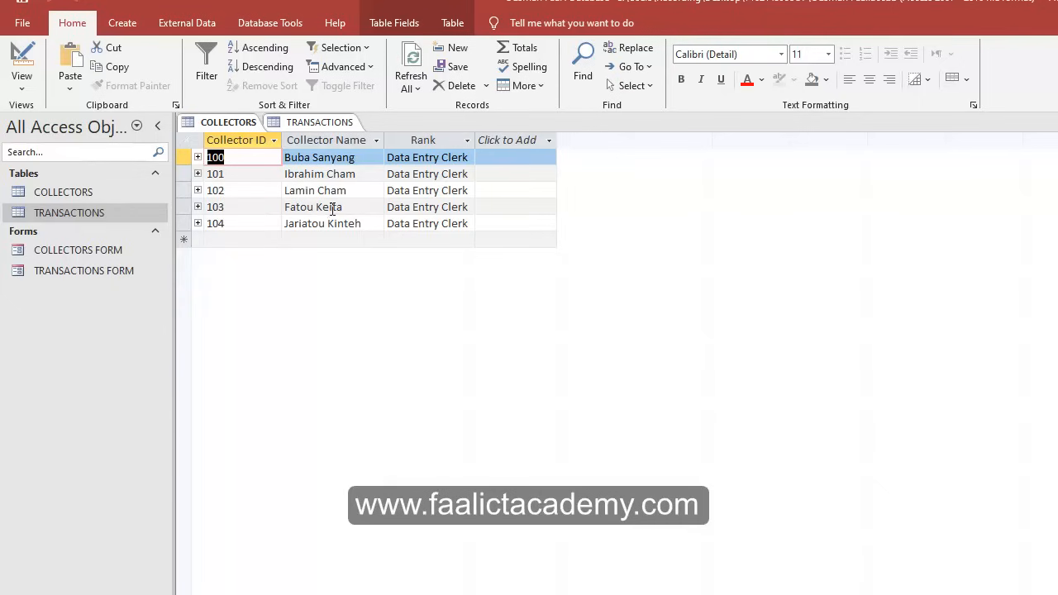
click(312, 125)
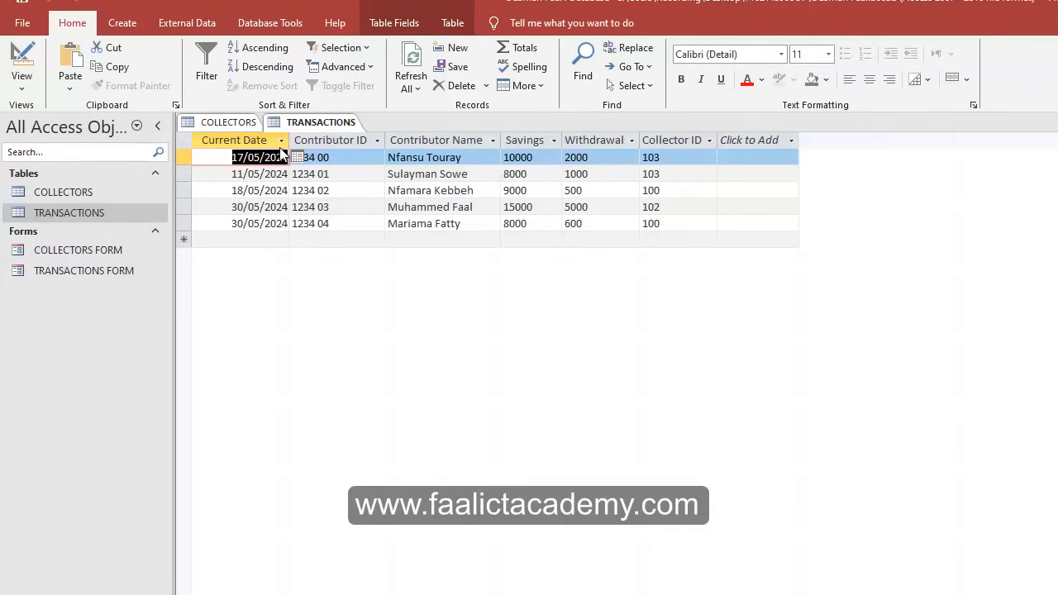
click(230, 123)
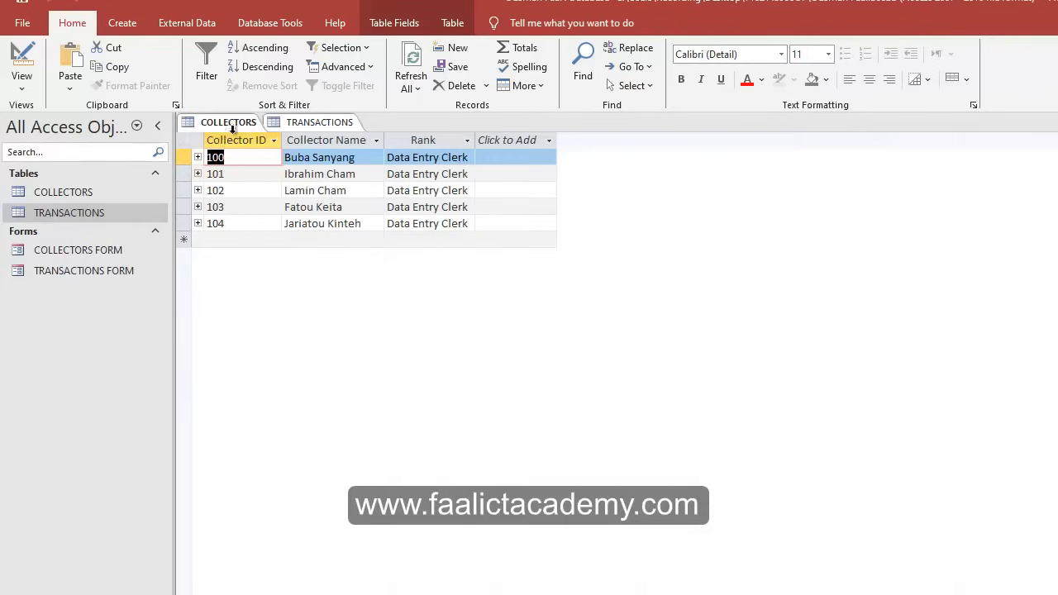
Expand and collapse subdatasheets for collectors 100–104 to review their linked transactions.
click(197, 157)
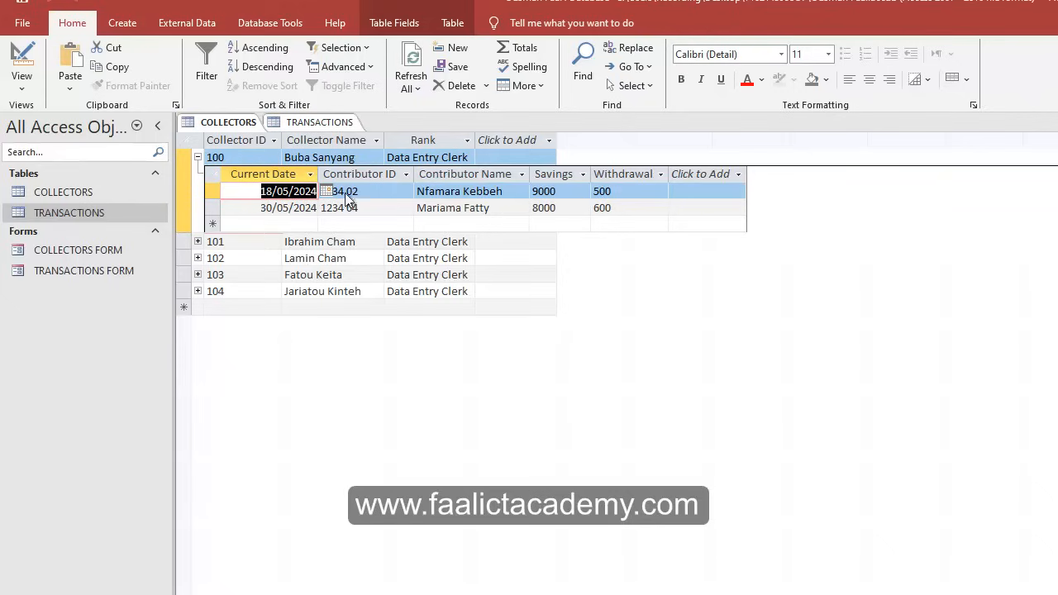
click(198, 157)
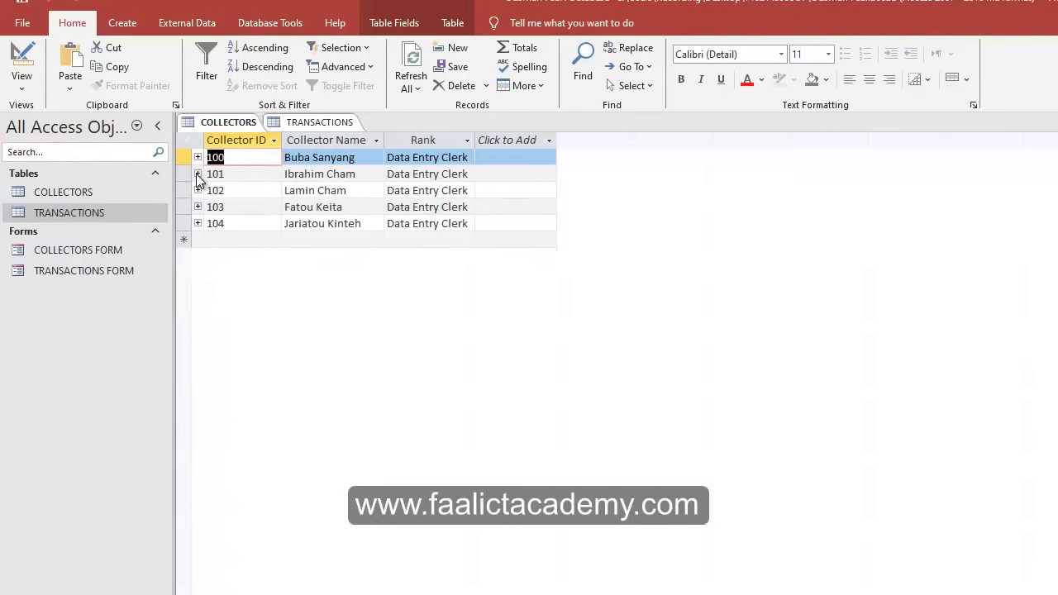
click(198, 174)
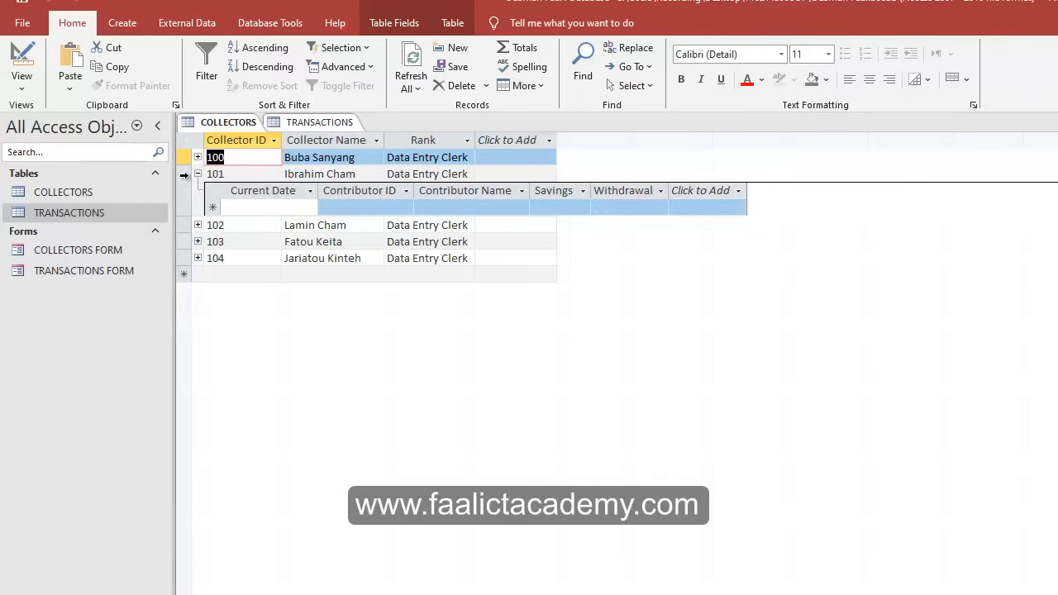
click(198, 173)
click(197, 190)
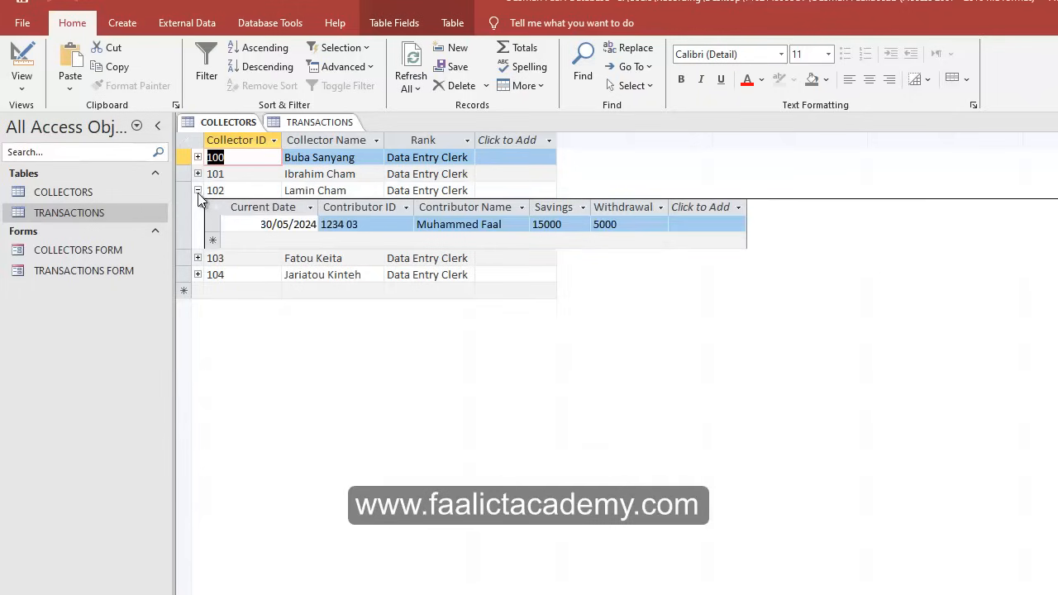
click(198, 191)
click(198, 207)
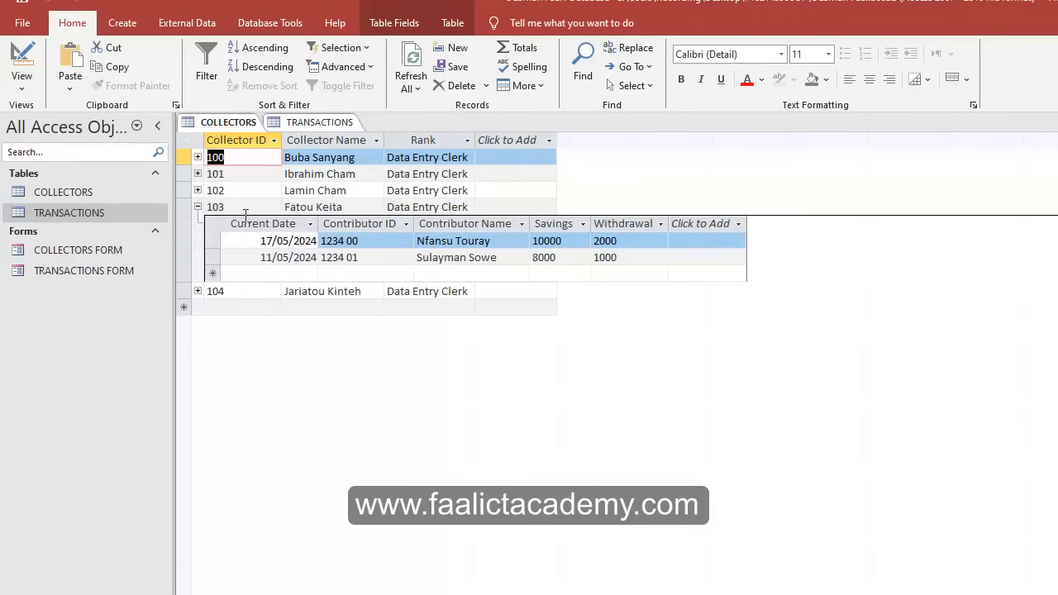
click(198, 206)
click(198, 223)
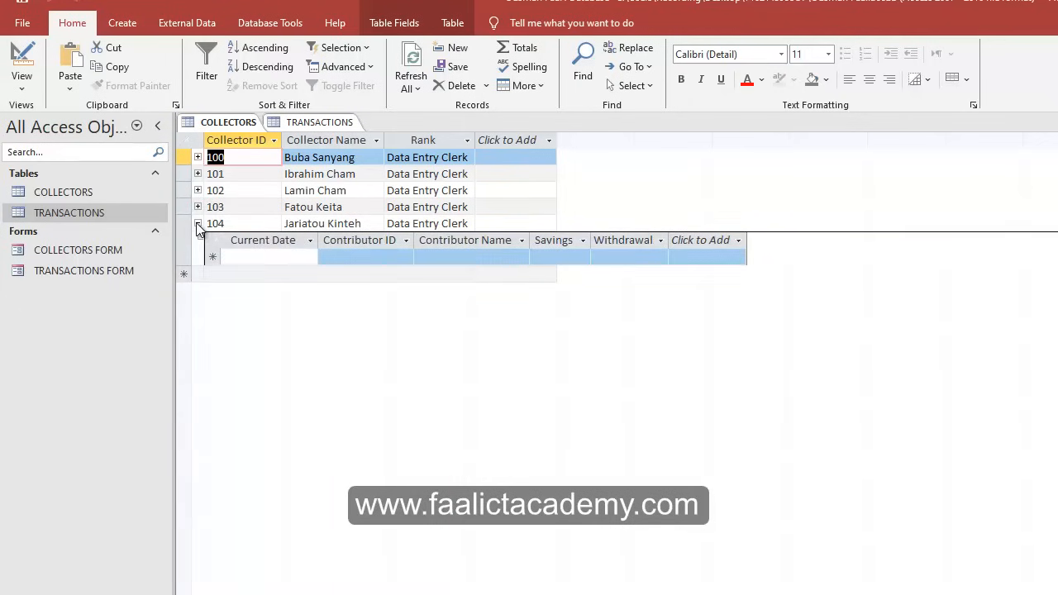
click(197, 224)
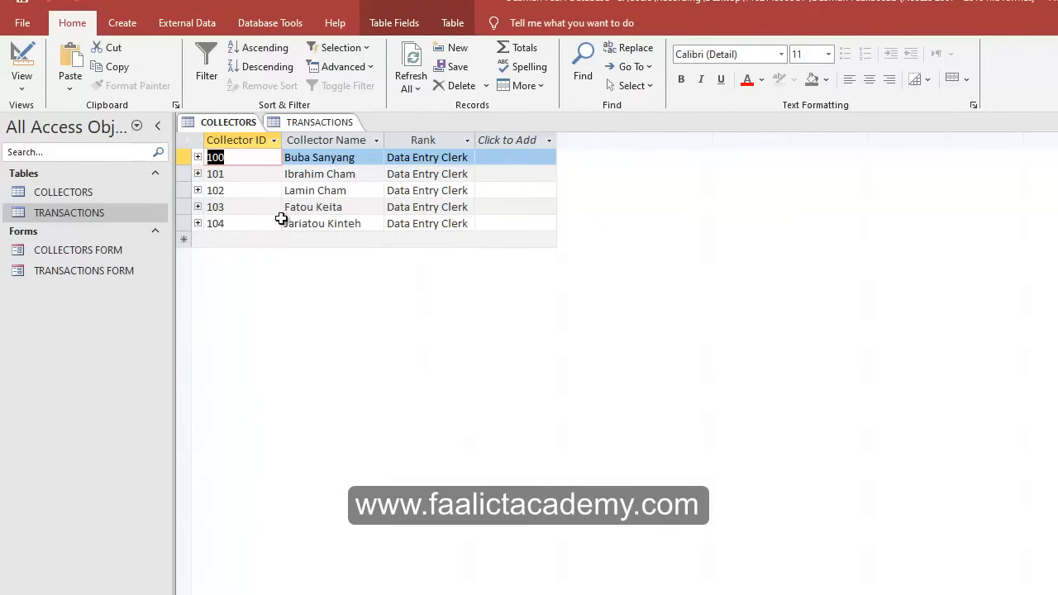
right_click(319, 122)
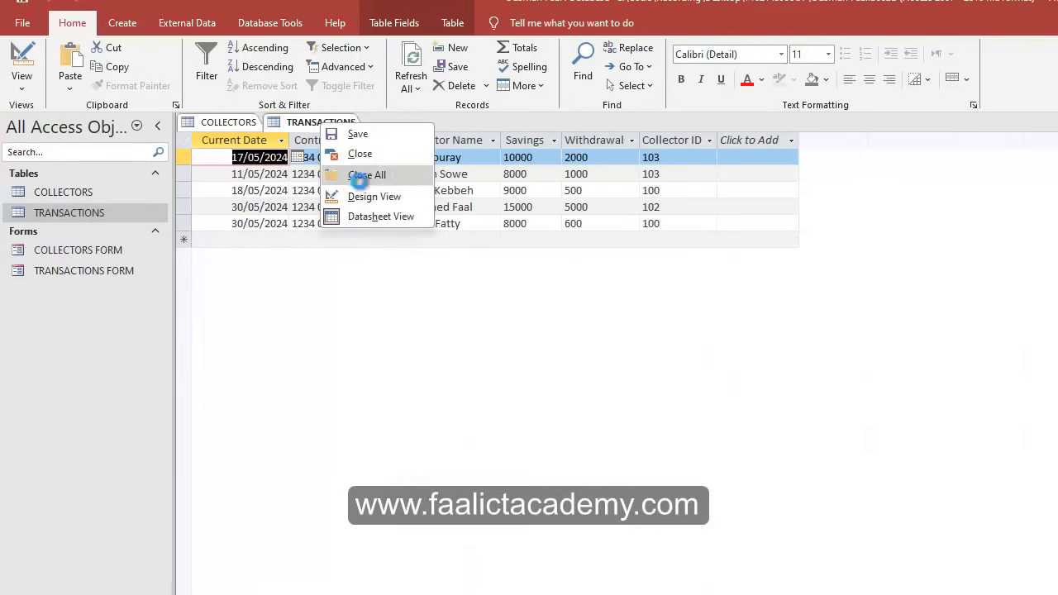
Close all tables, then maximize the assignment PDF to read items (f) and (g) before minimizing it.
click(357, 173)
drag(1050, 13, 631, 21)
click(666, 9)
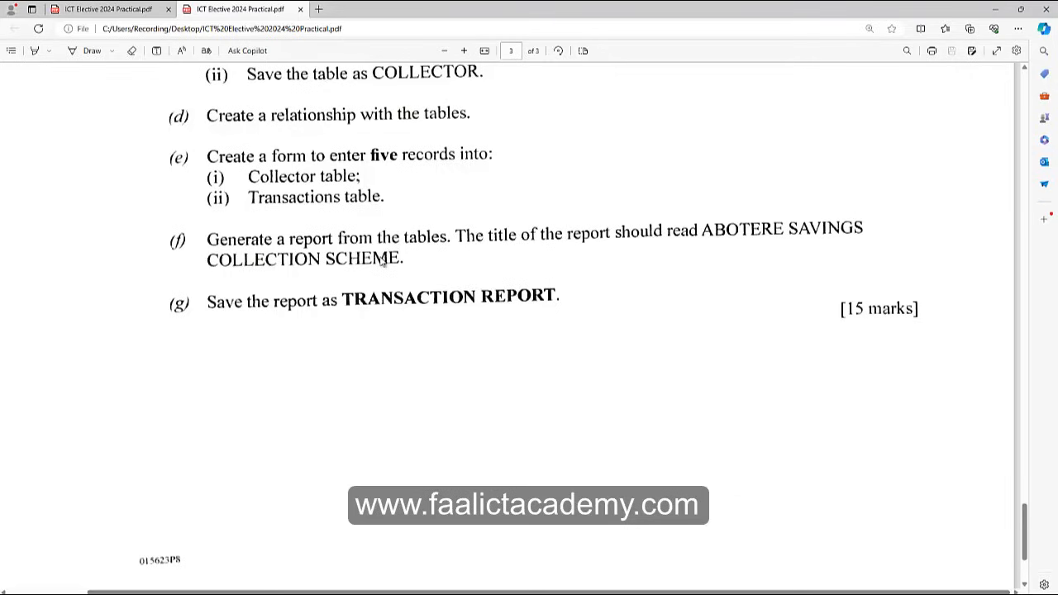
double_click(542, 10)
click(811, 45)
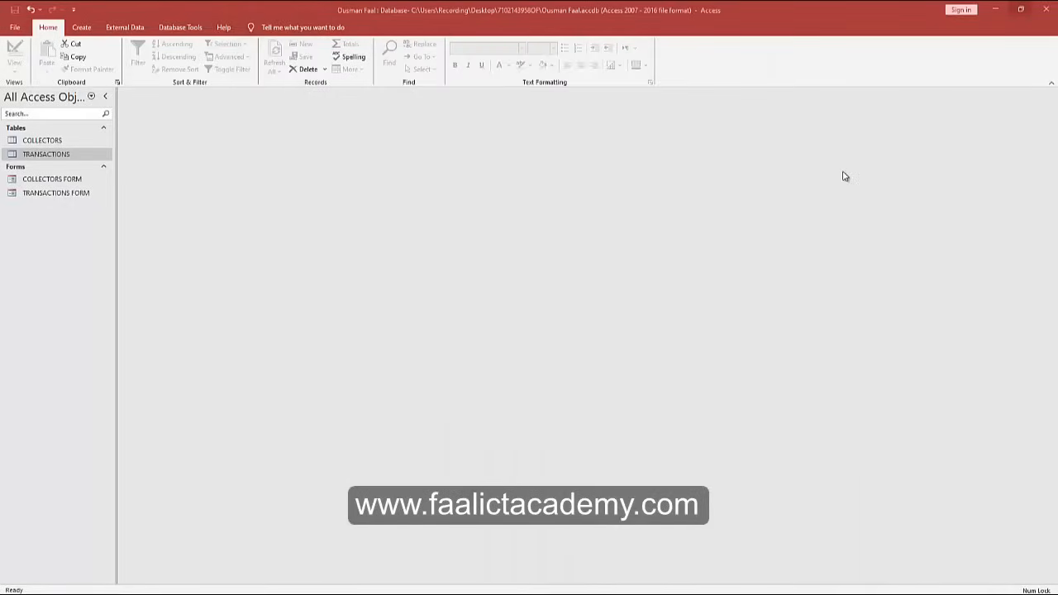
Start a Report Wizard report with all COLLECTORS and TRANSACTIONS fields except TRANSACTIONS.Collector ID.
click(80, 29)
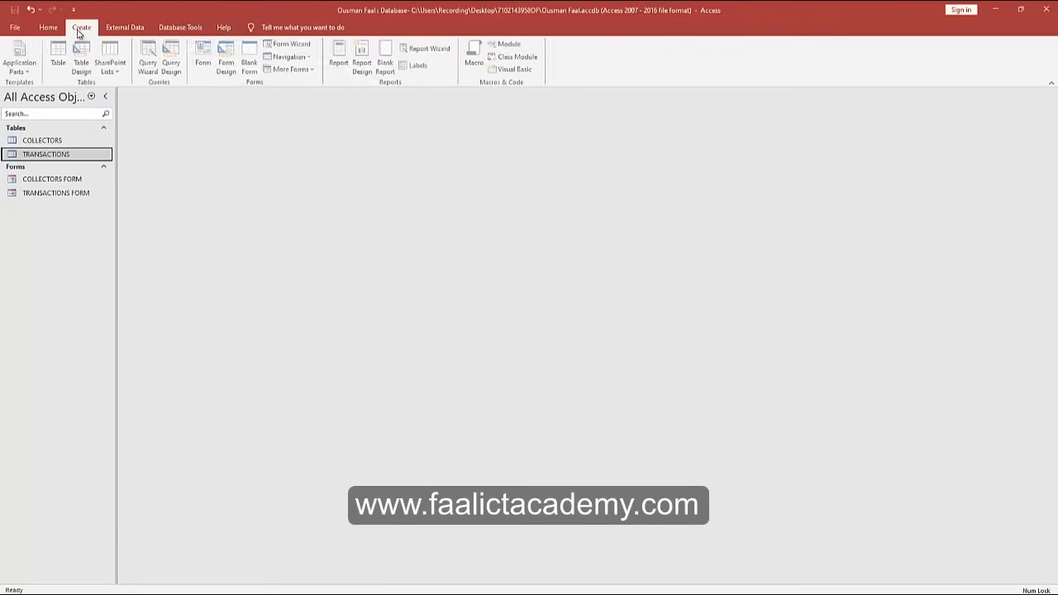
click(429, 50)
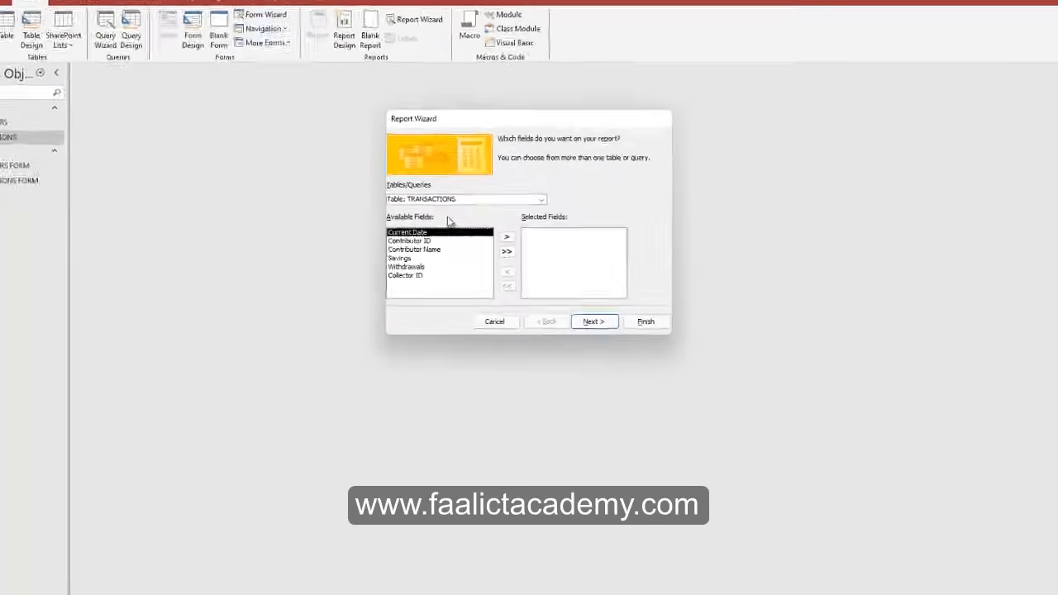
click(492, 177)
click(392, 187)
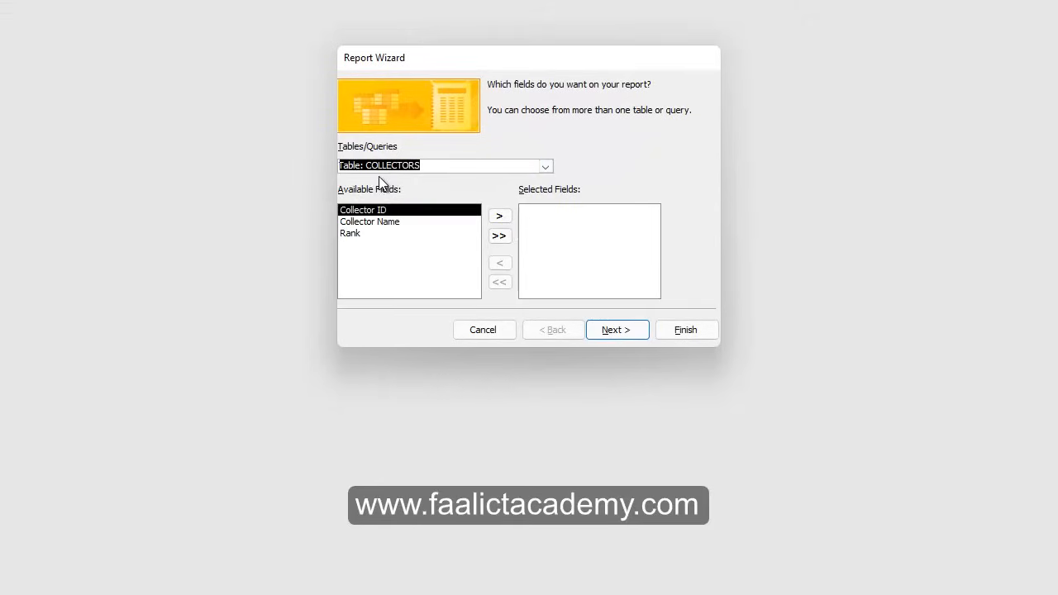
click(505, 236)
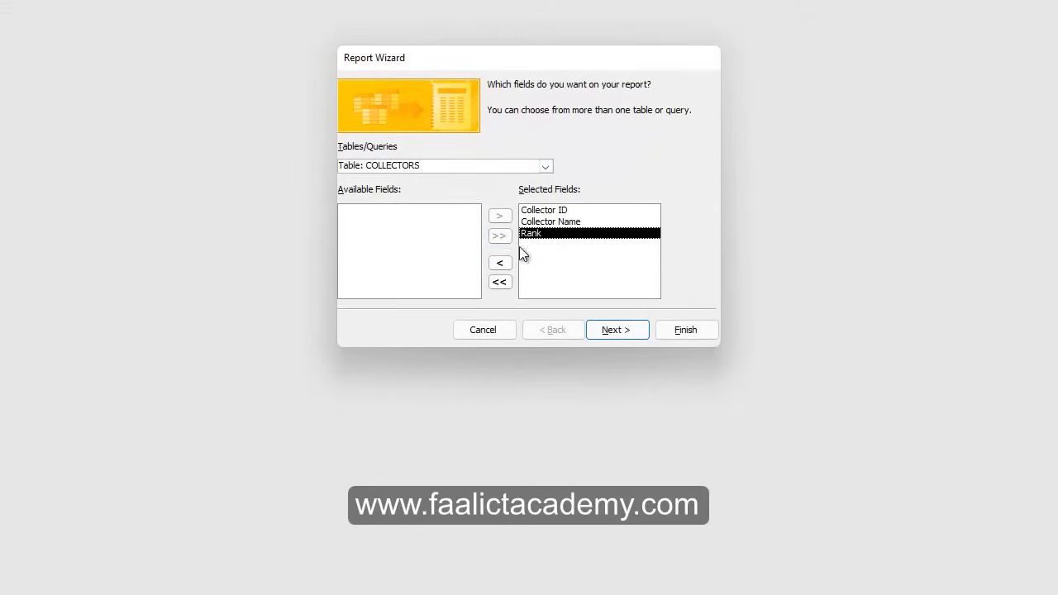
click(546, 167)
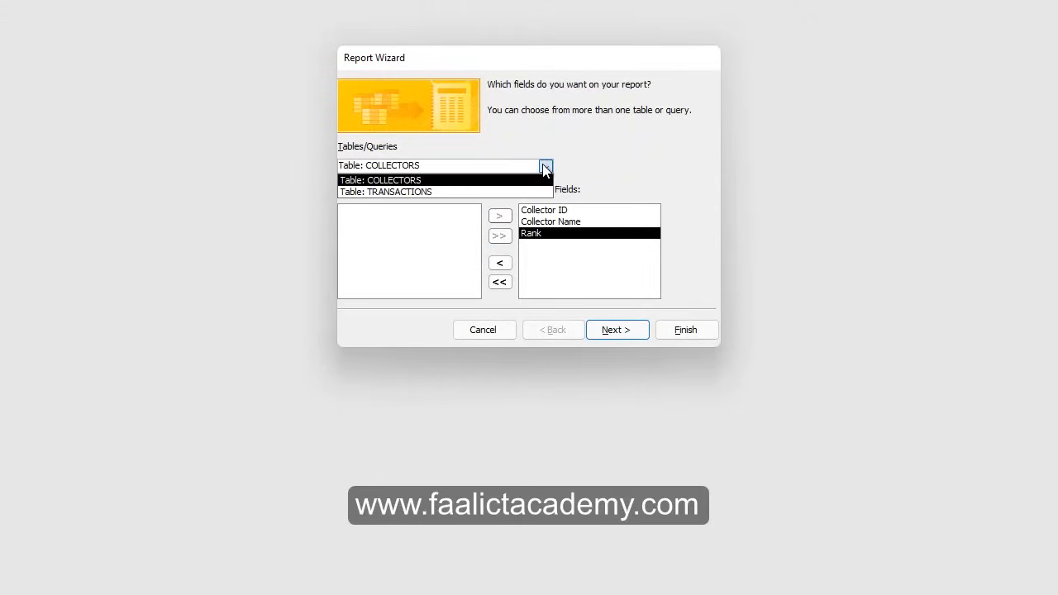
click(380, 193)
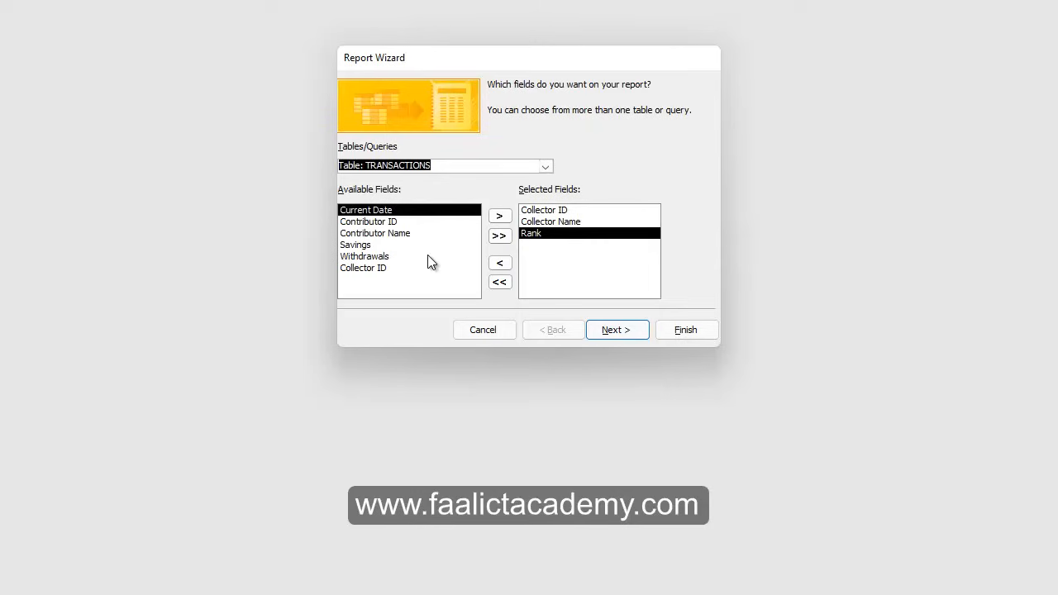
click(500, 236)
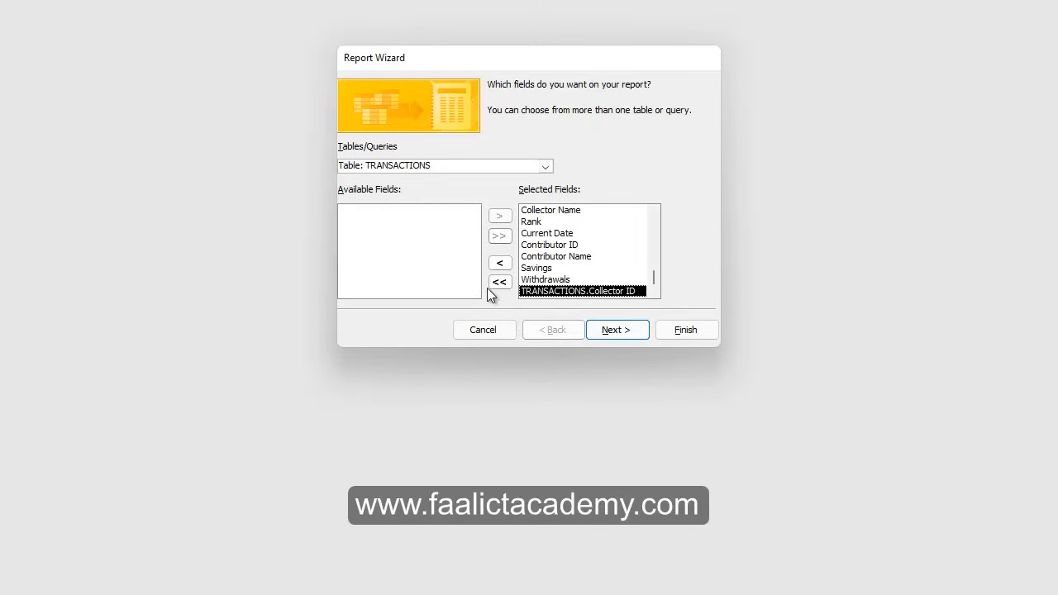
click(500, 264)
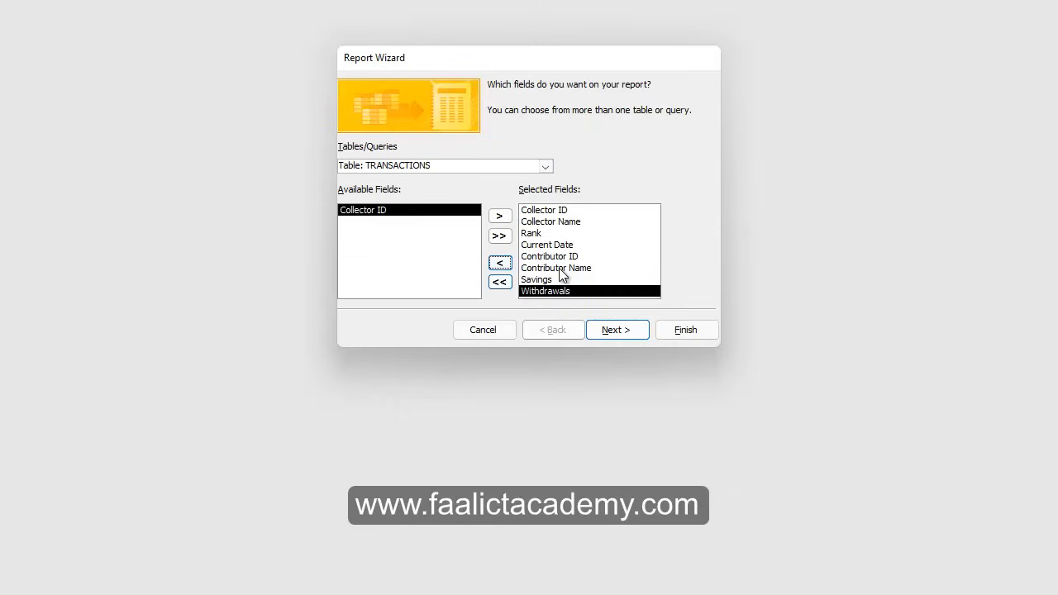
View the data by COLLECTORS and skip grouping to reach the sort-order page.
click(607, 332)
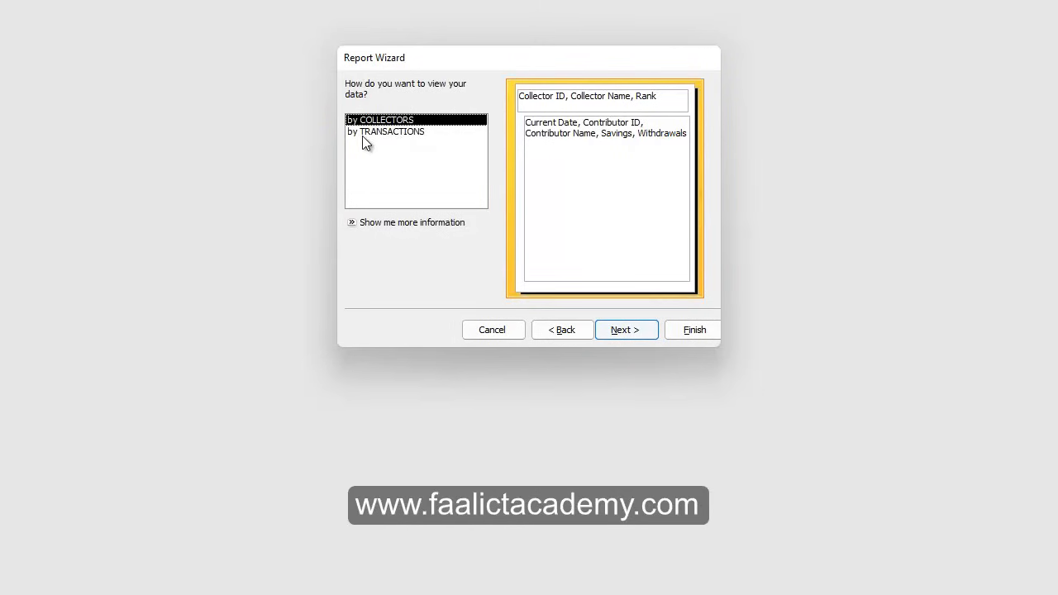
click(630, 330)
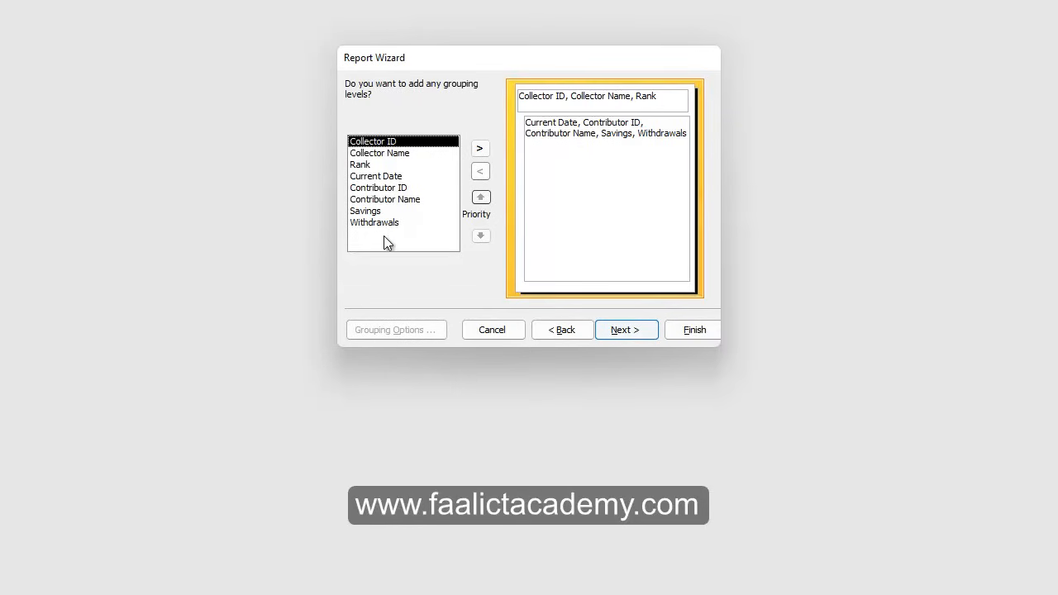
click(619, 333)
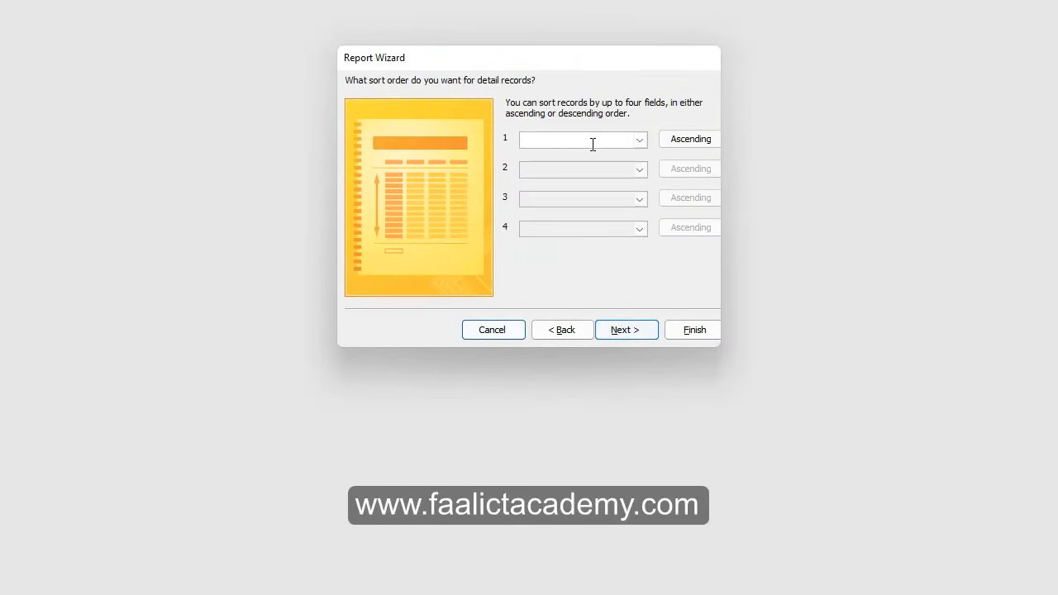
Sort details by Contributor Name ascending, then choose Block layout with Landscape orientation.
click(641, 140)
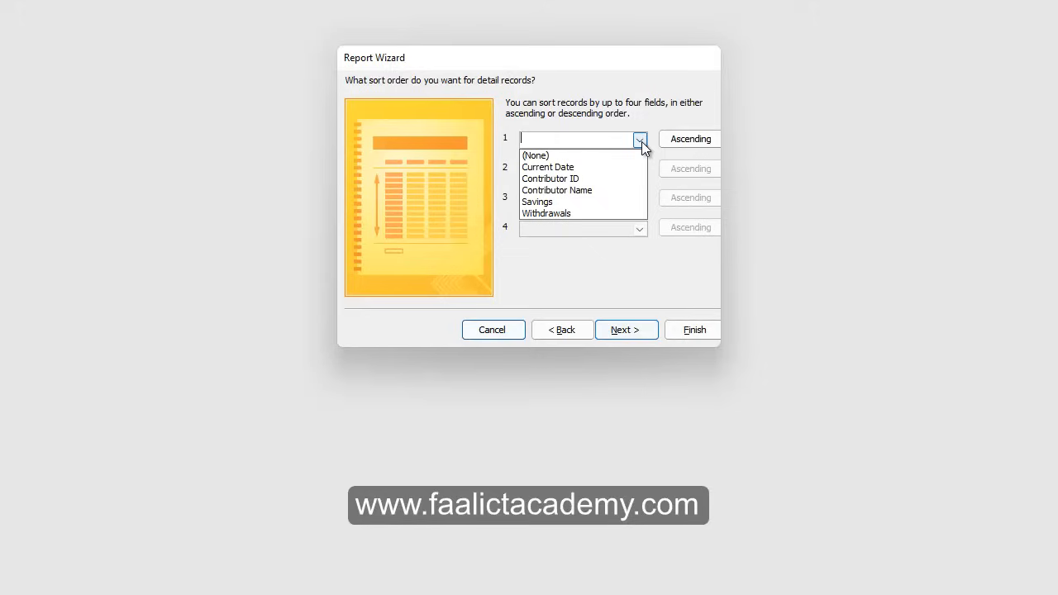
click(582, 190)
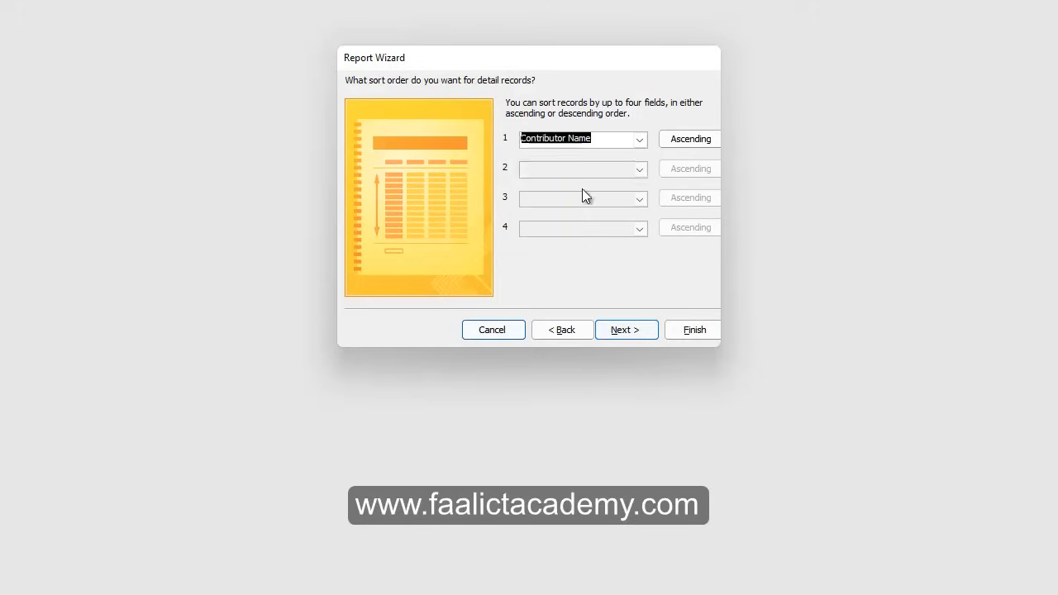
click(688, 146)
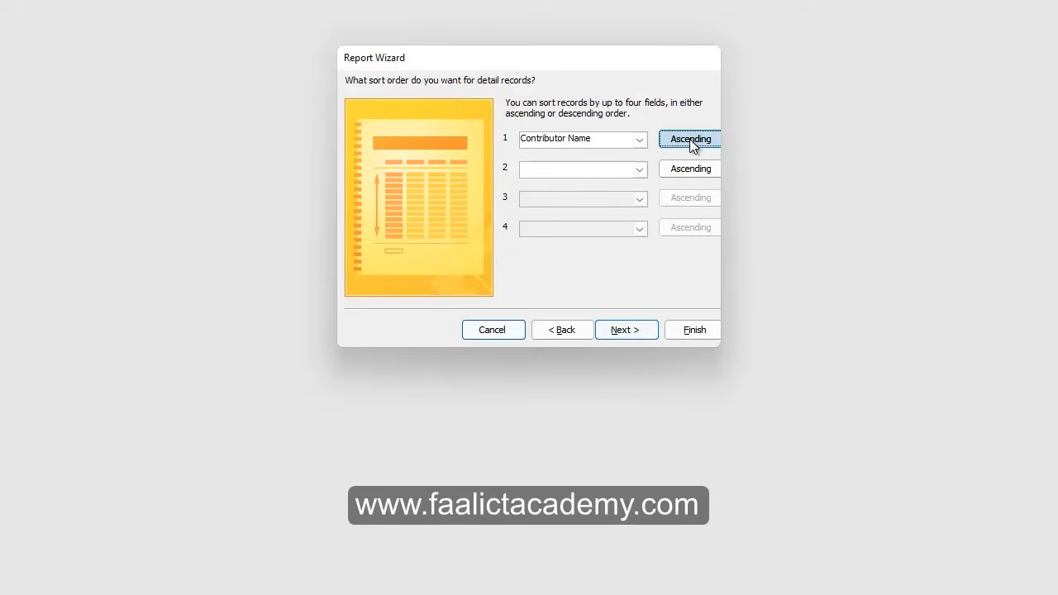
click(637, 333)
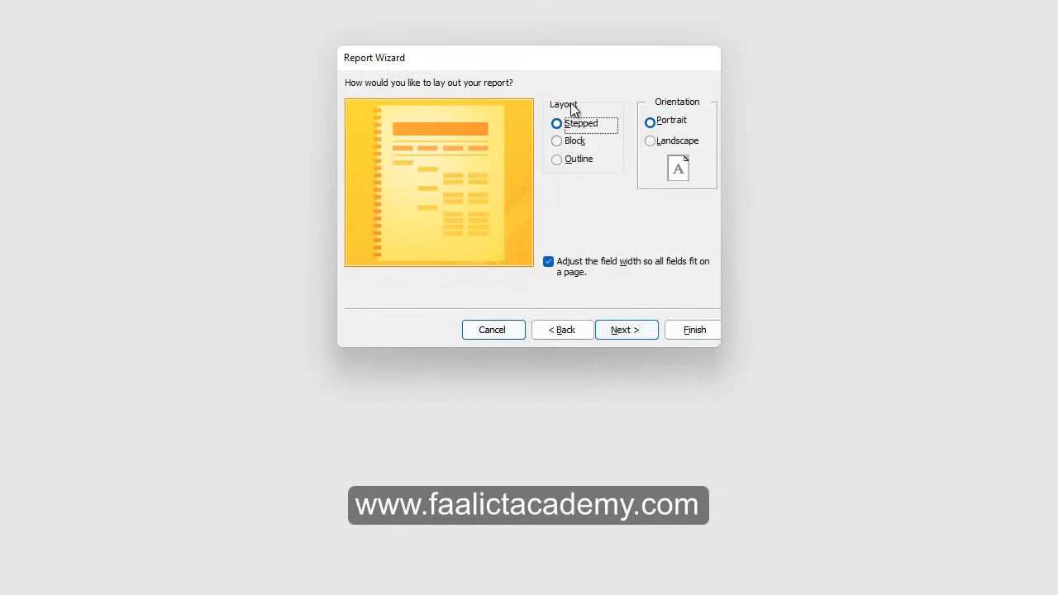
click(559, 143)
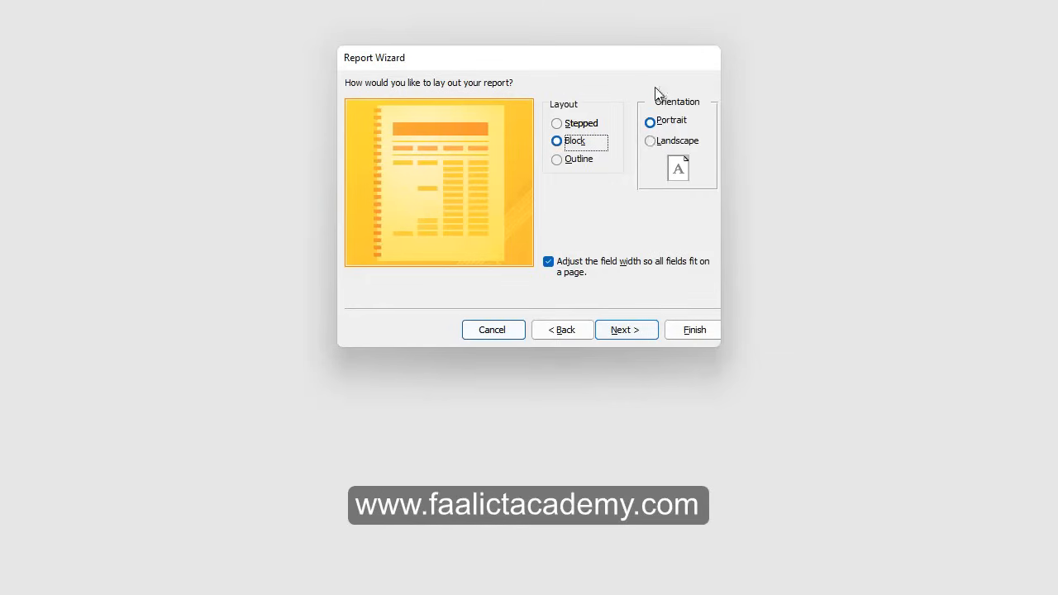
click(653, 143)
Replace the COLLECTORS report title with TRANSACTION REPORT, checking the assignment PDF for the name.
click(629, 335)
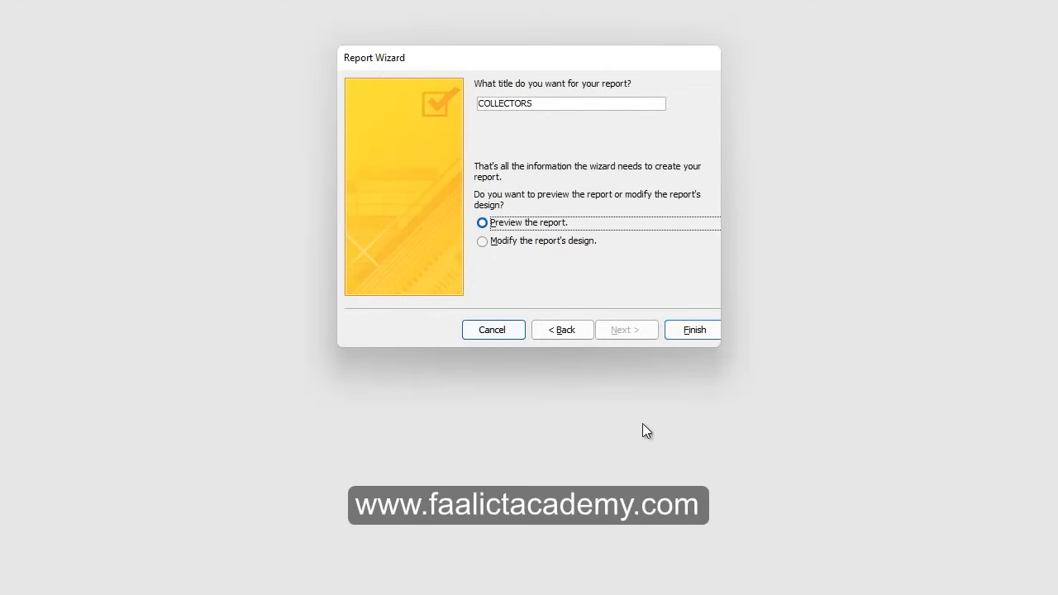
click(559, 105)
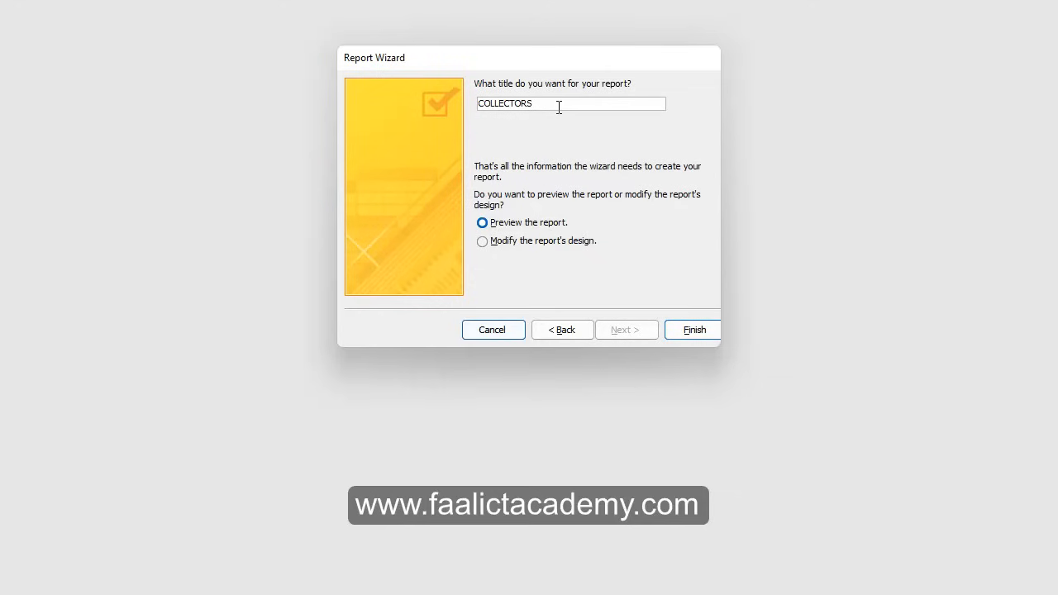
key(alt+Tab)
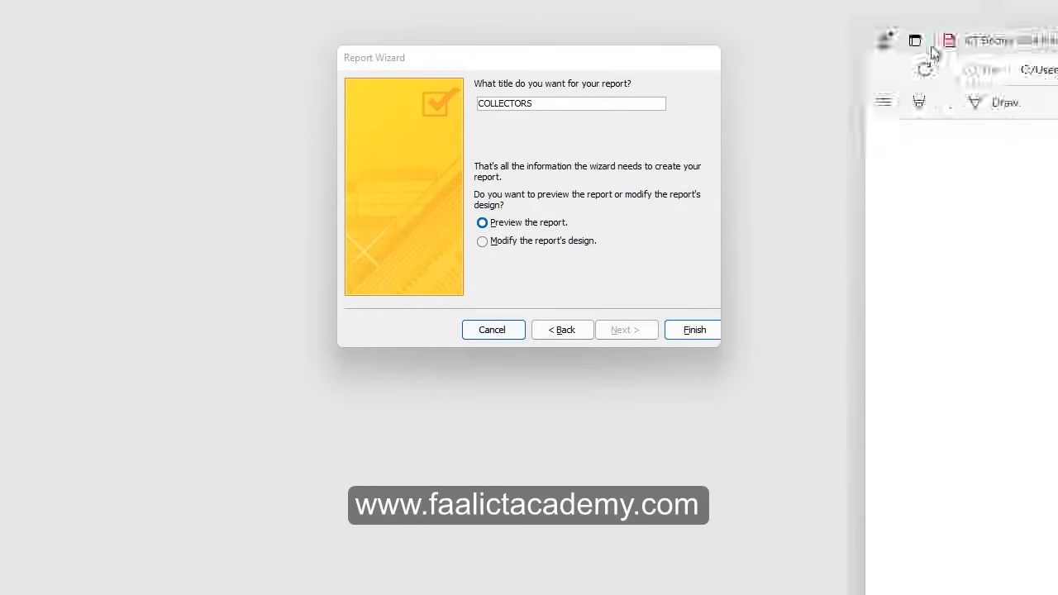
scroll(710, 367, right, 3)
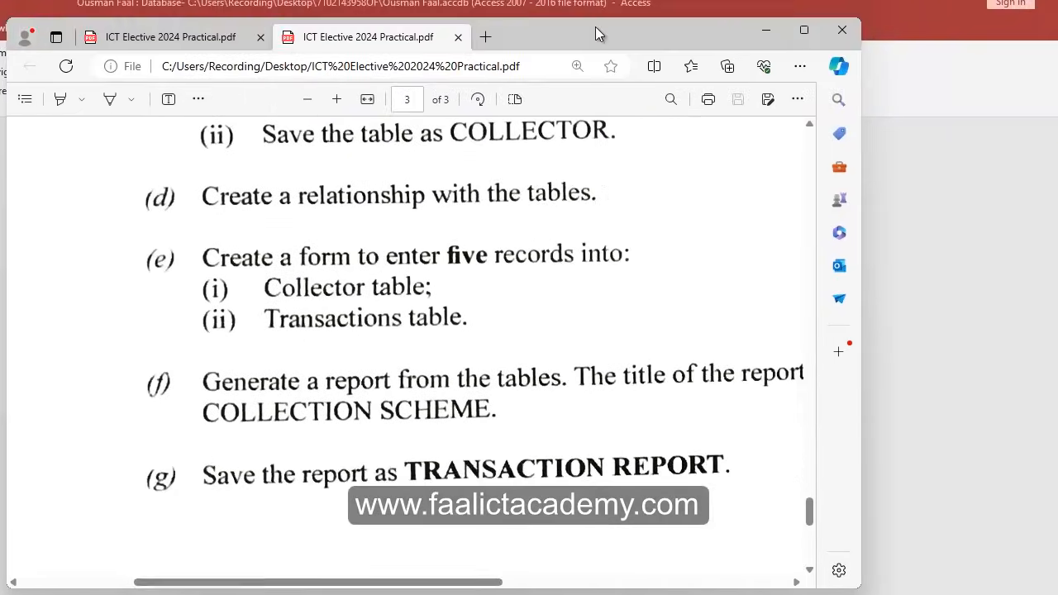
key(alt+Tab)
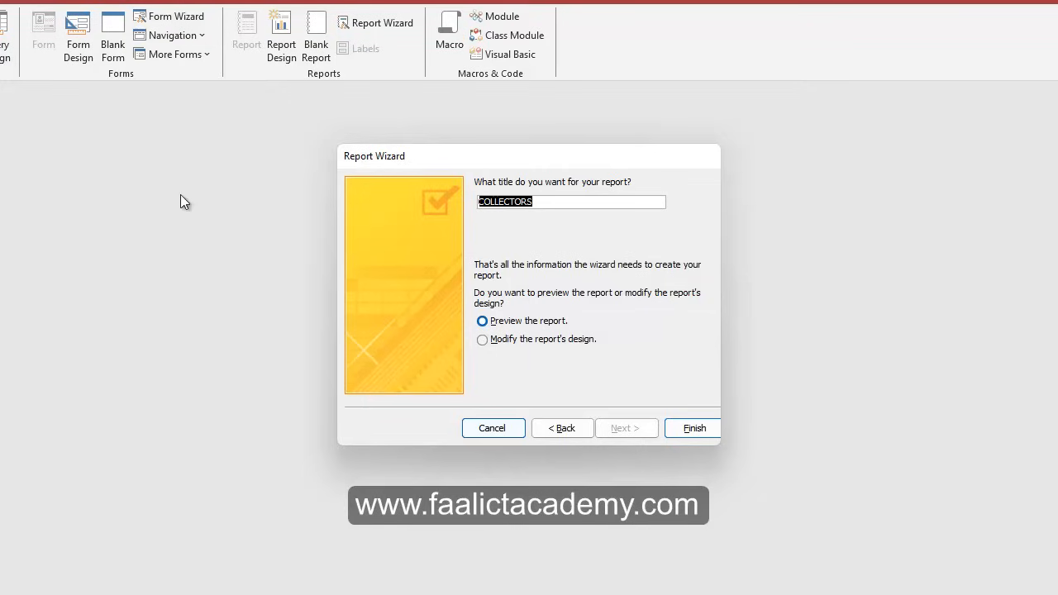
text(TRANSACTION REPORT)
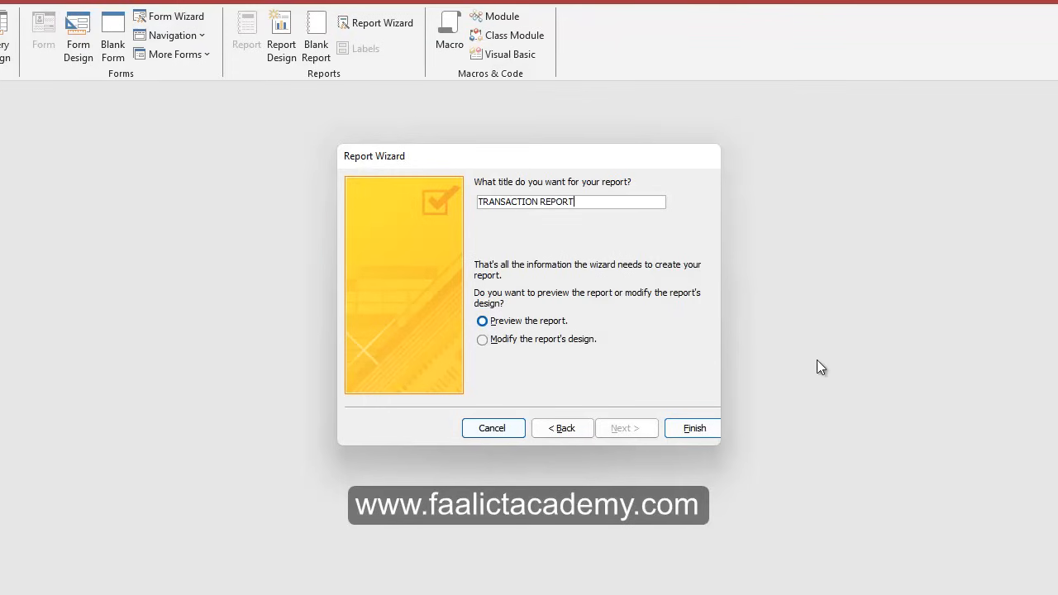
Finish the wizard to generate TRANSACTION REPORT, then switch from Print Preview to Layout View.
click(686, 428)
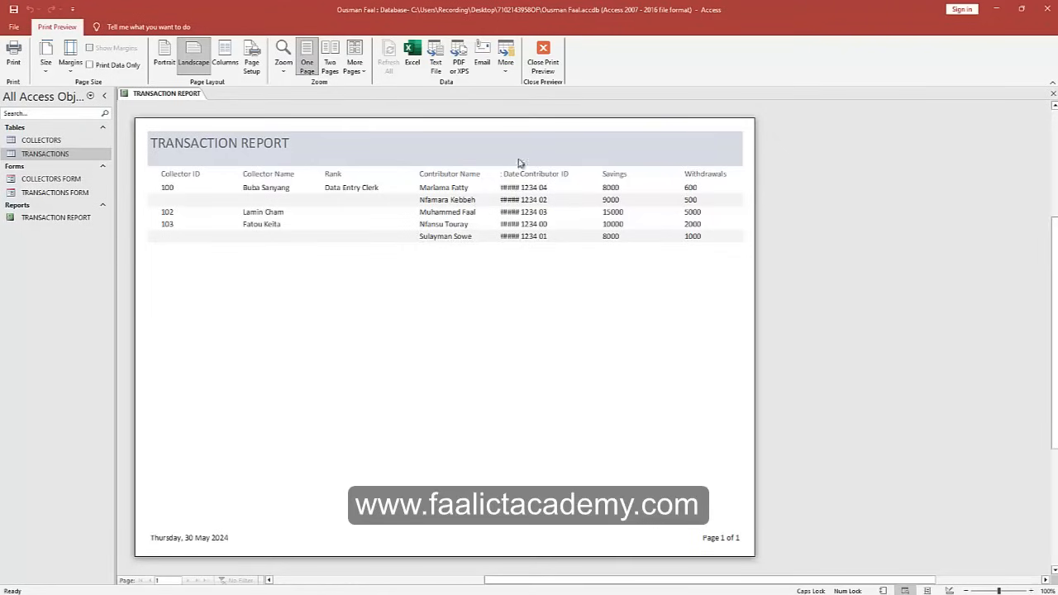
click(543, 58)
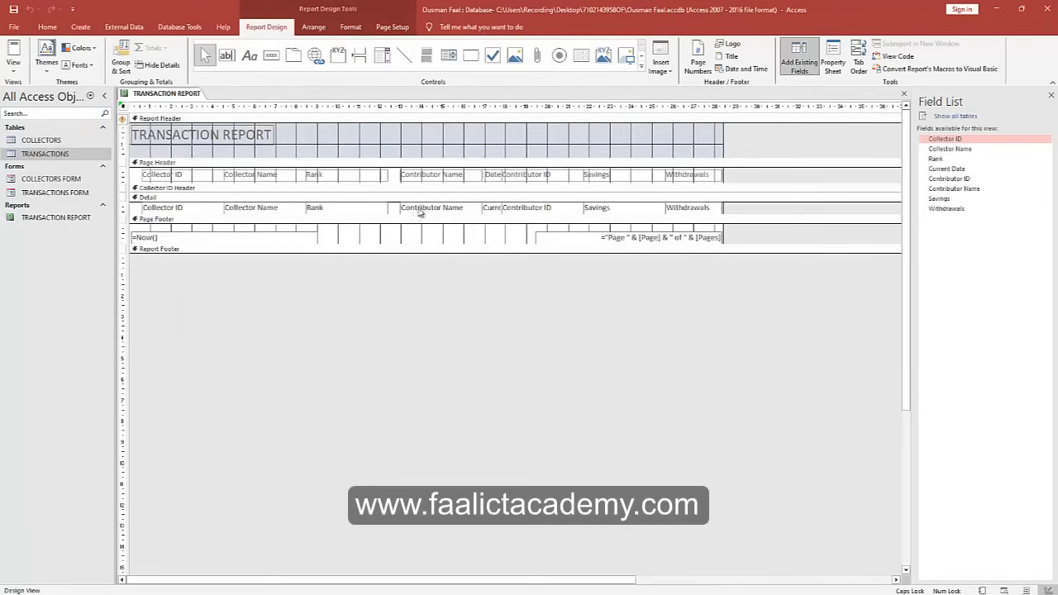
click(13, 65)
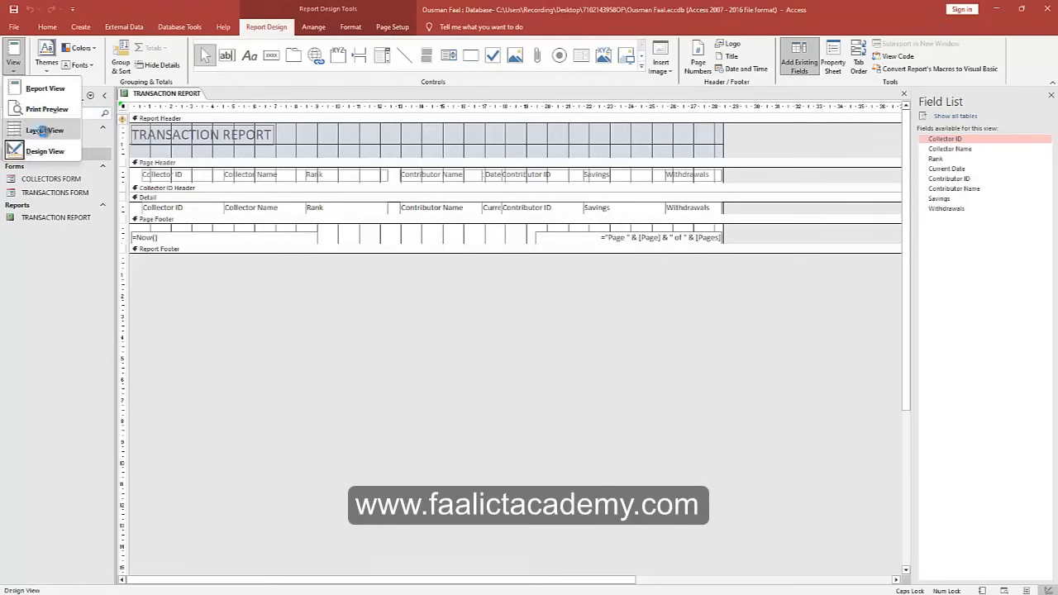
click(41, 131)
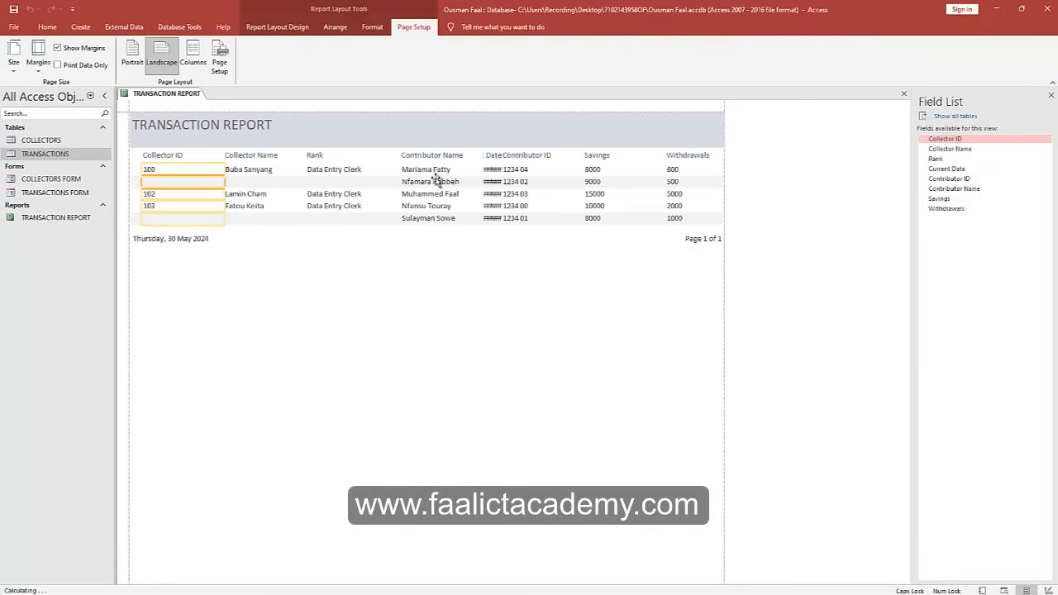
Select the Rank heading and values and narrow the Rank column.
click(500, 174)
click(267, 171)
click(318, 172)
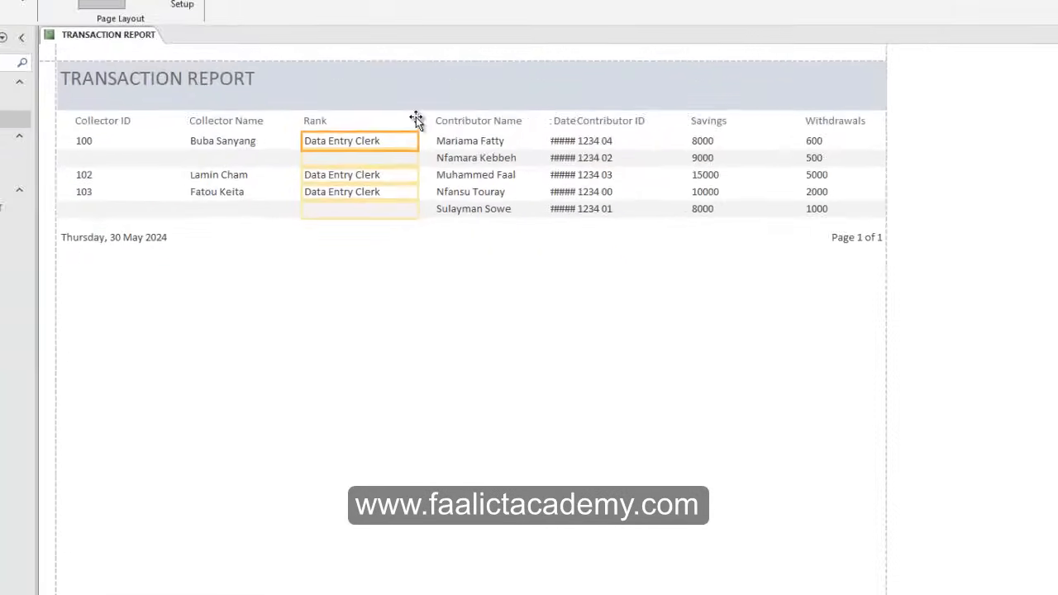
click(473, 122)
click(566, 141)
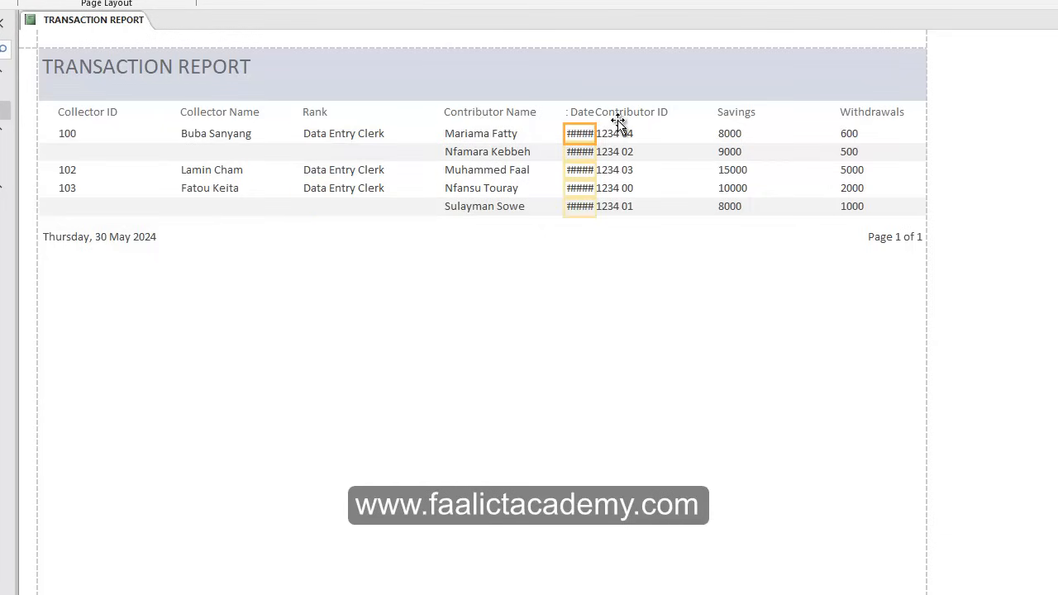
click(618, 120)
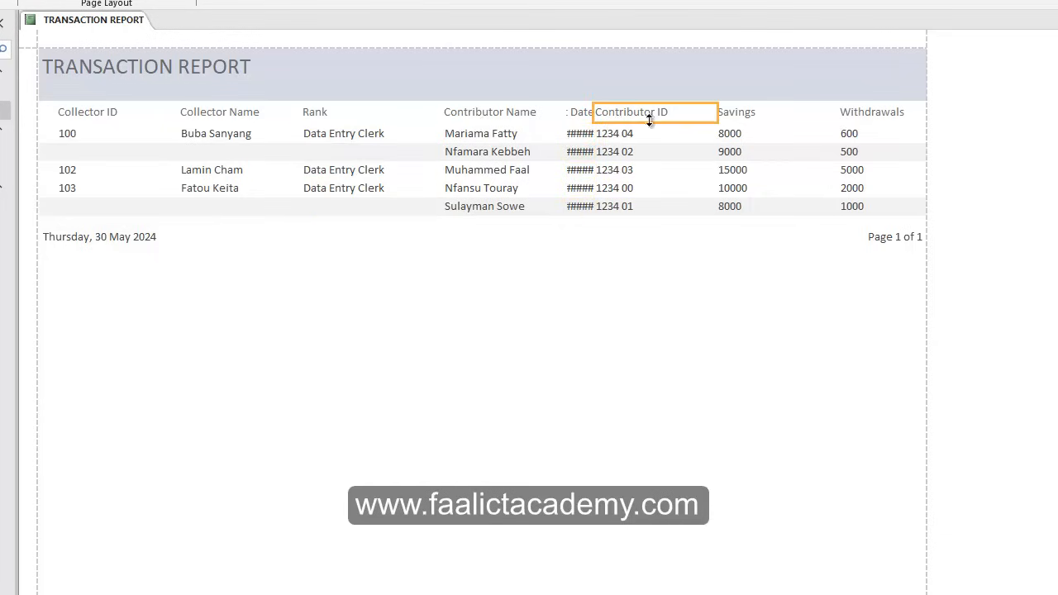
click(347, 139)
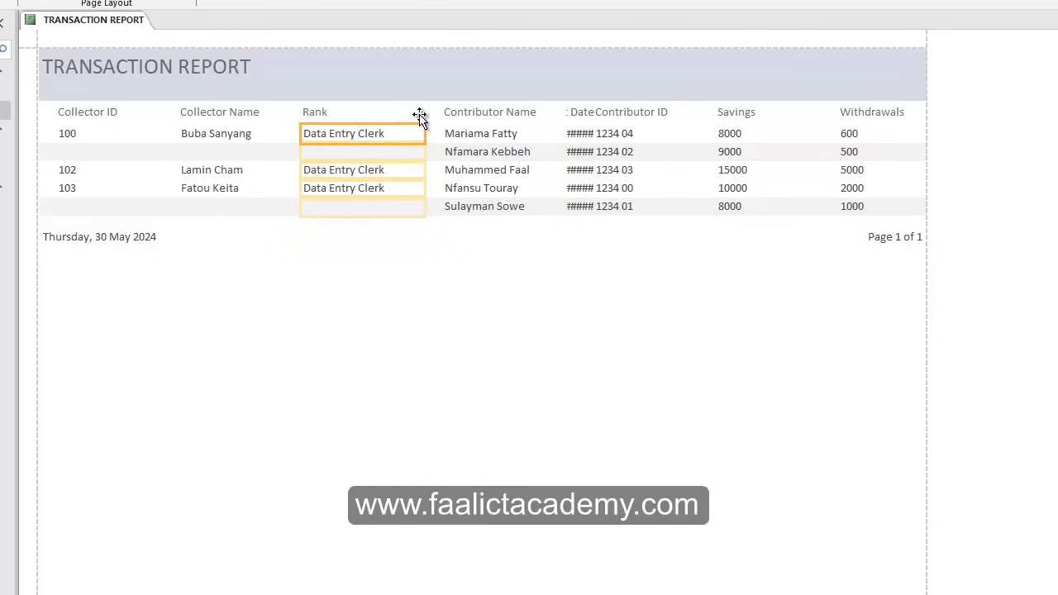
click(420, 114)
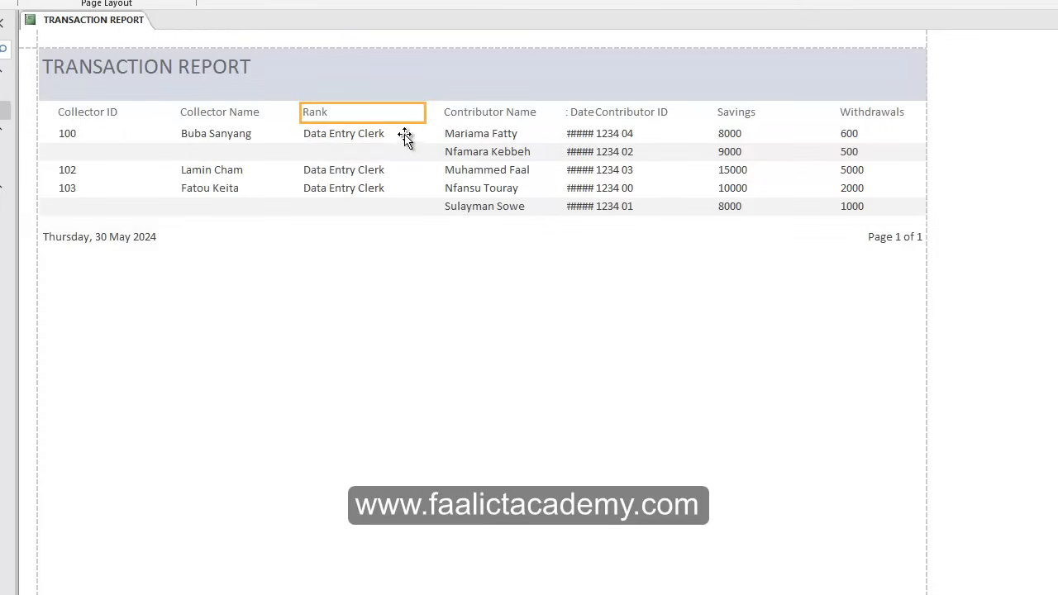
shift+click(383, 137)
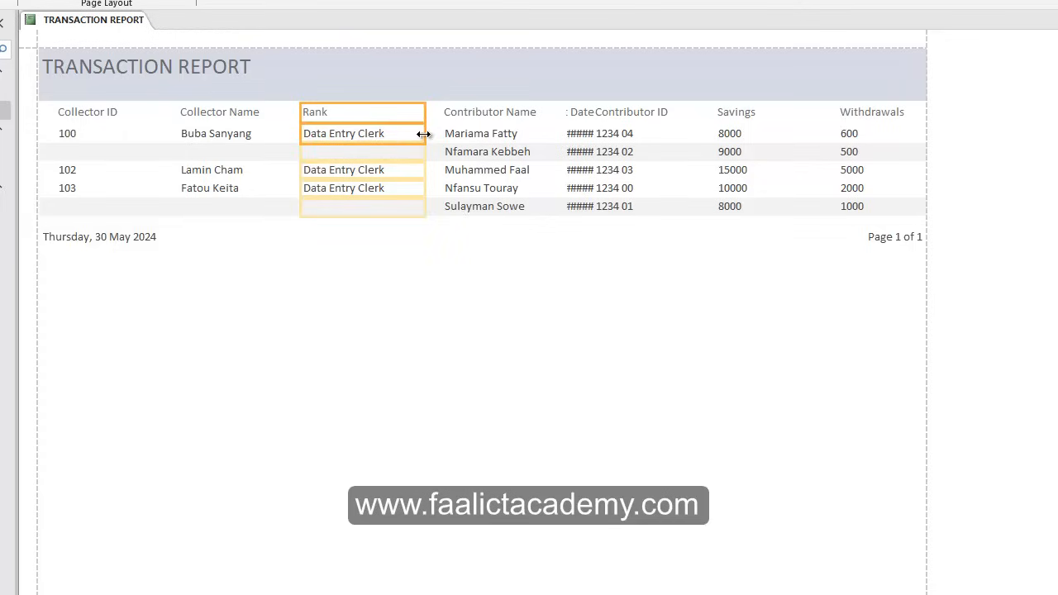
drag(423, 134, 405, 134)
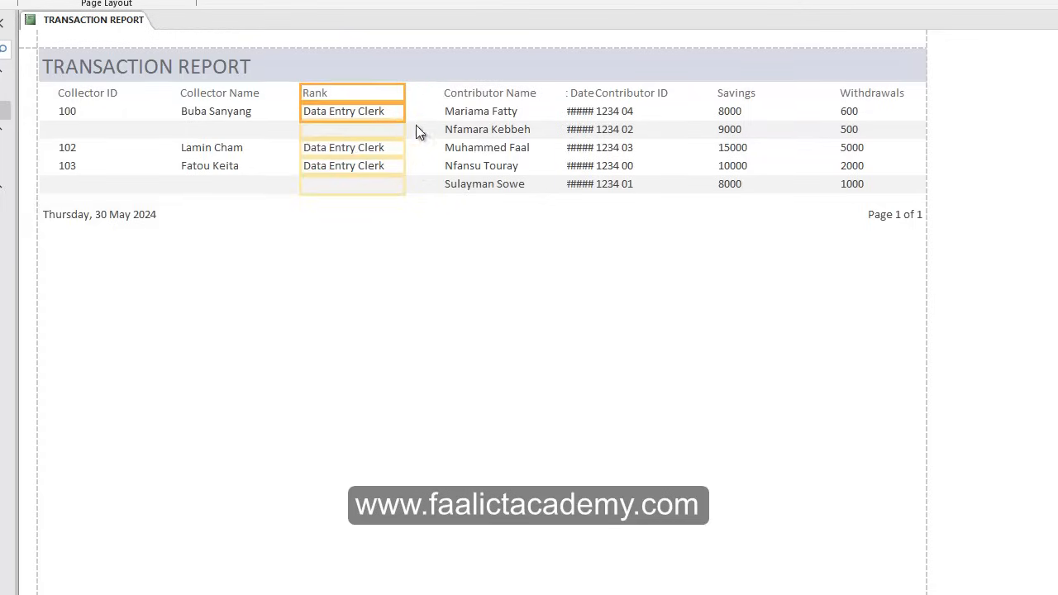
Move the Contributor Name column to the left.
click(464, 93)
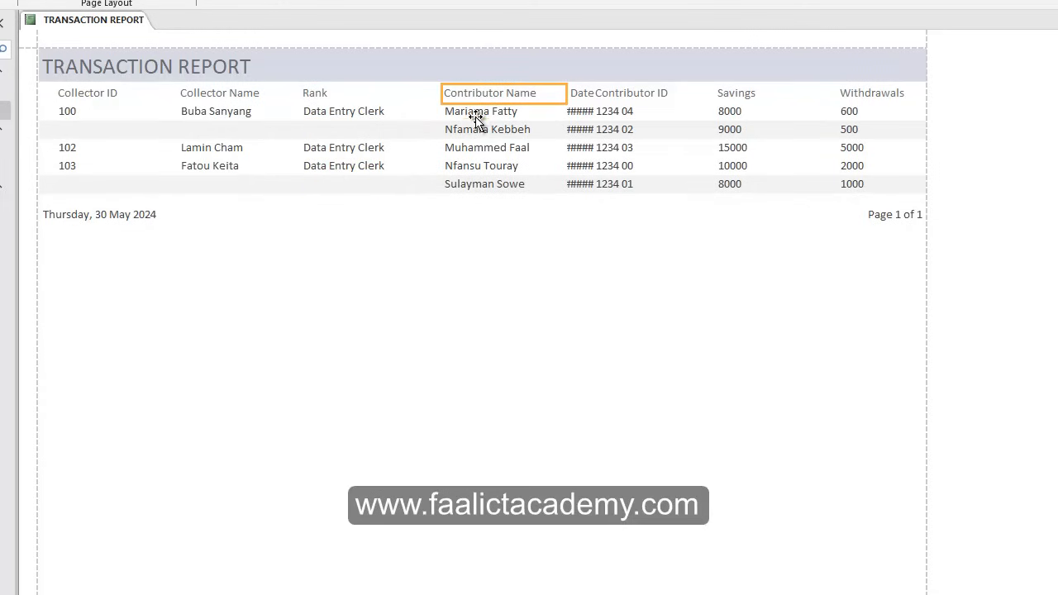
shift+click(477, 119)
click(450, 93)
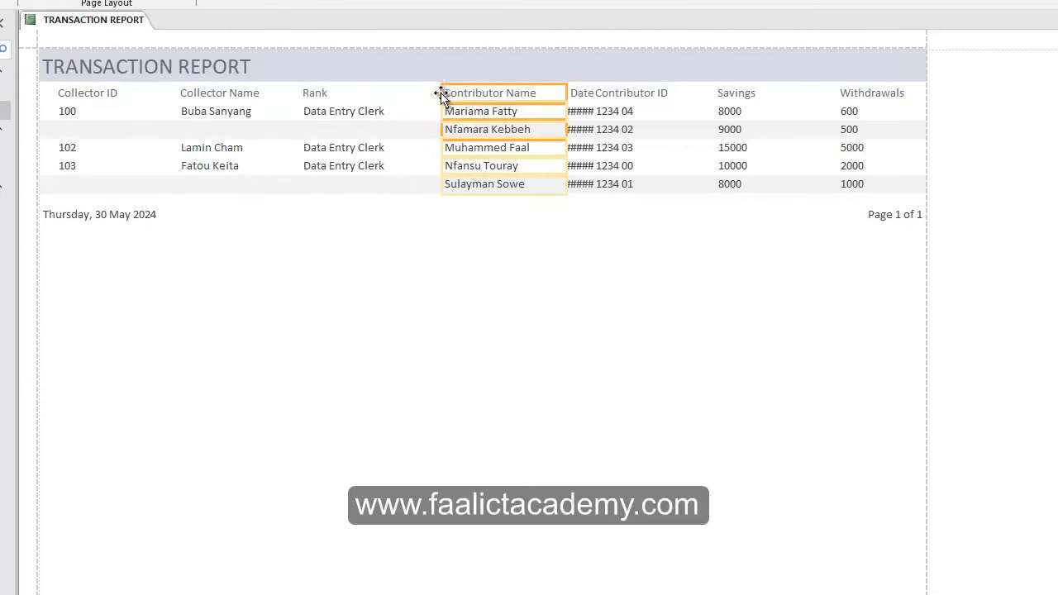
drag(439, 93, 424, 95)
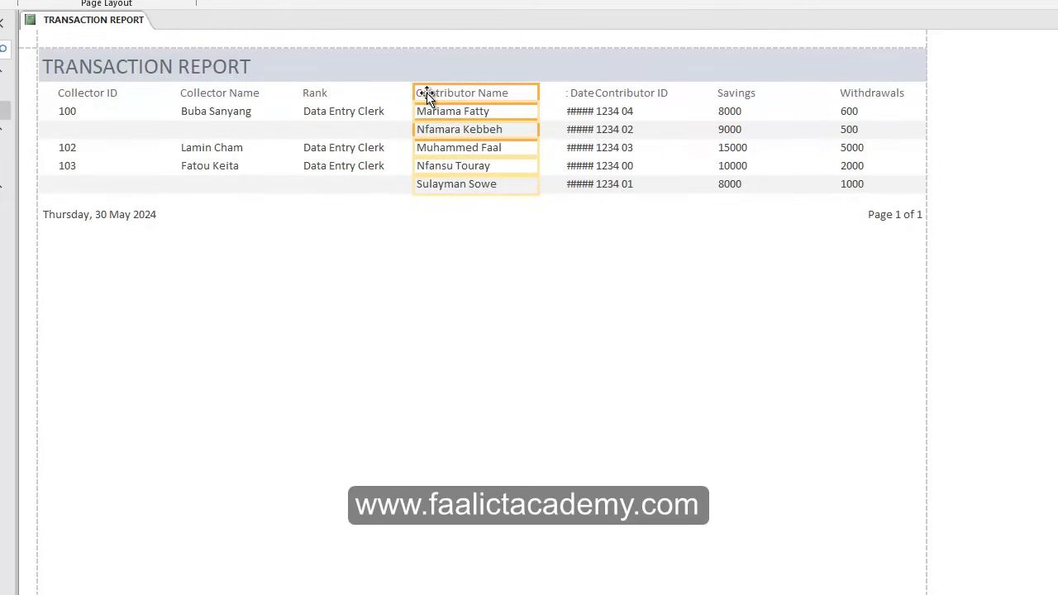
Move the Collector Name column left toward Collector ID and widen it slightly.
click(117, 93)
click(212, 98)
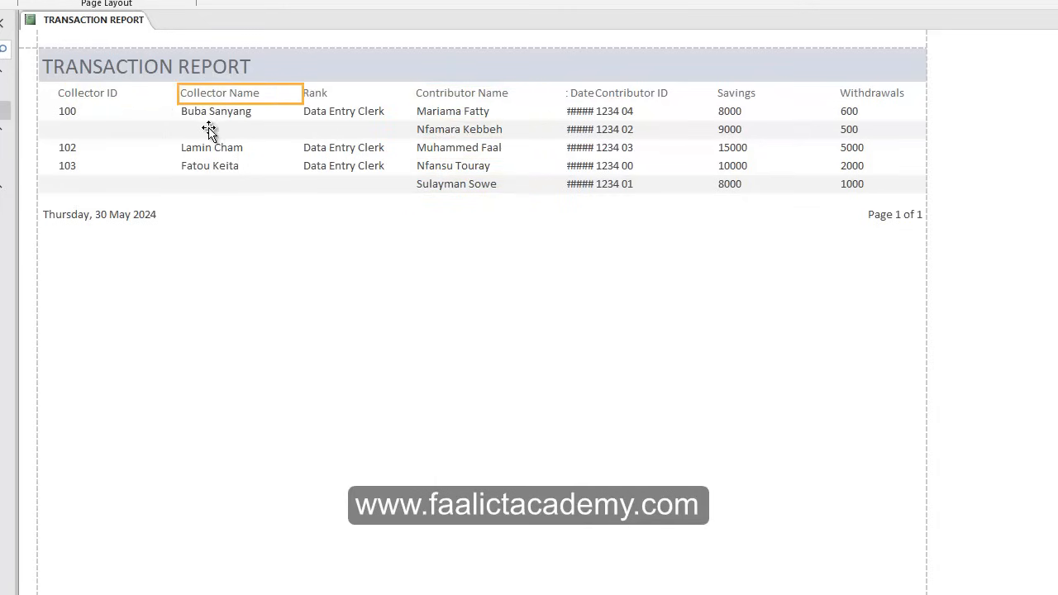
click(213, 141)
drag(213, 142, 140, 94)
click(303, 130)
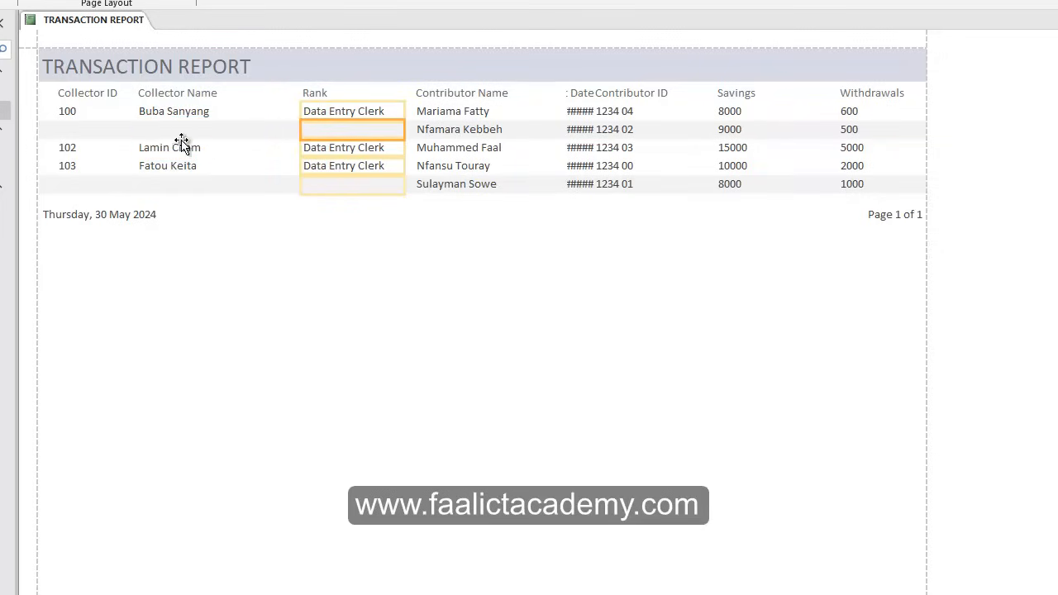
click(173, 131)
mouse_move(262, 129)
mouse_down()
mouse_move(281, 129)
mouse_move(264, 129)
mouse_up()
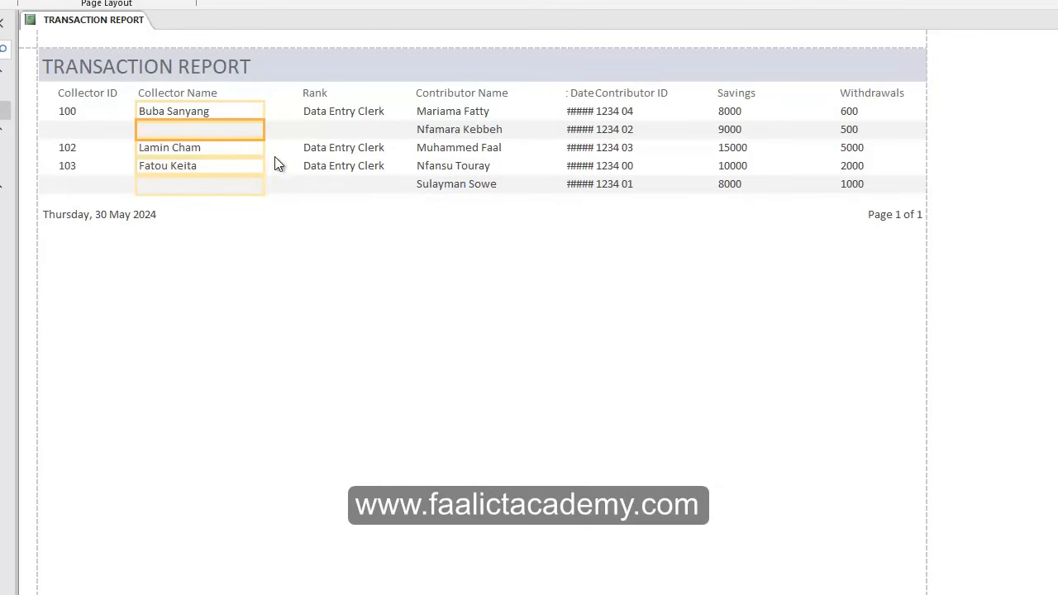
Move the Rank column next to Collector Name and shift Contributor Name left after it.
click(354, 130)
click(478, 132)
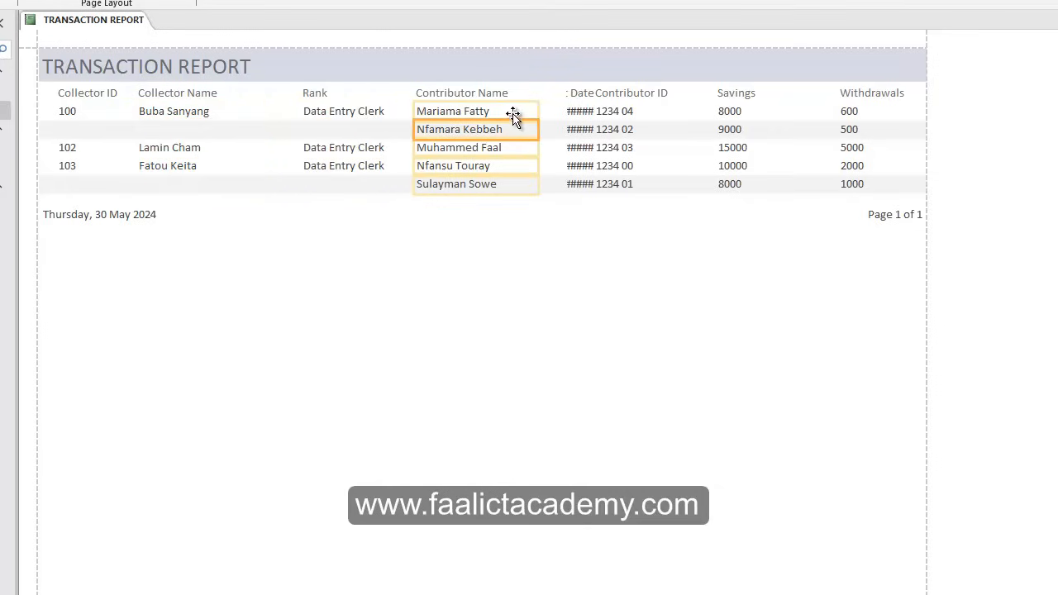
click(316, 97)
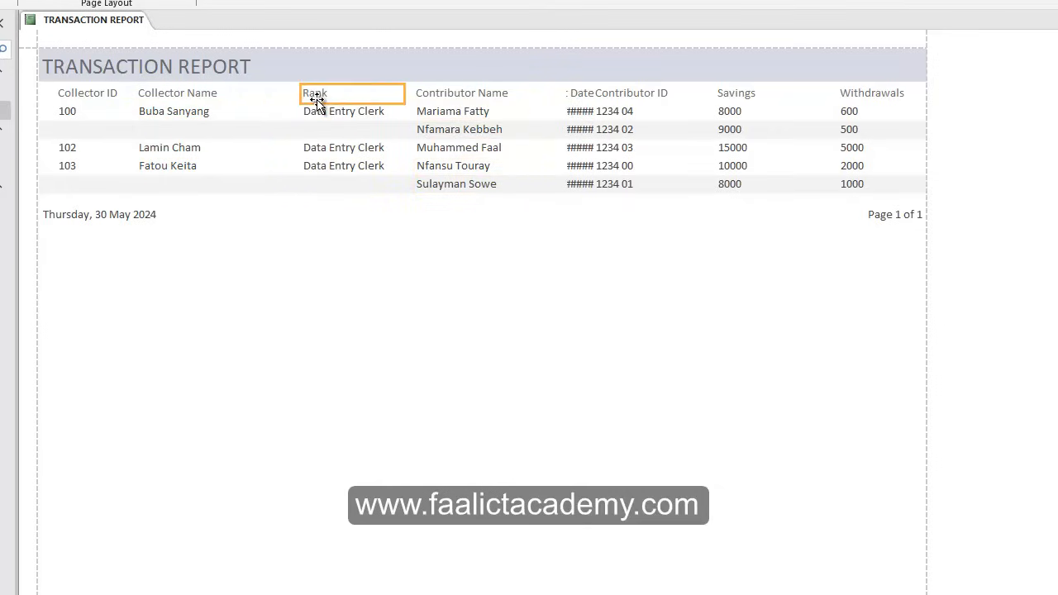
shift+click(328, 130)
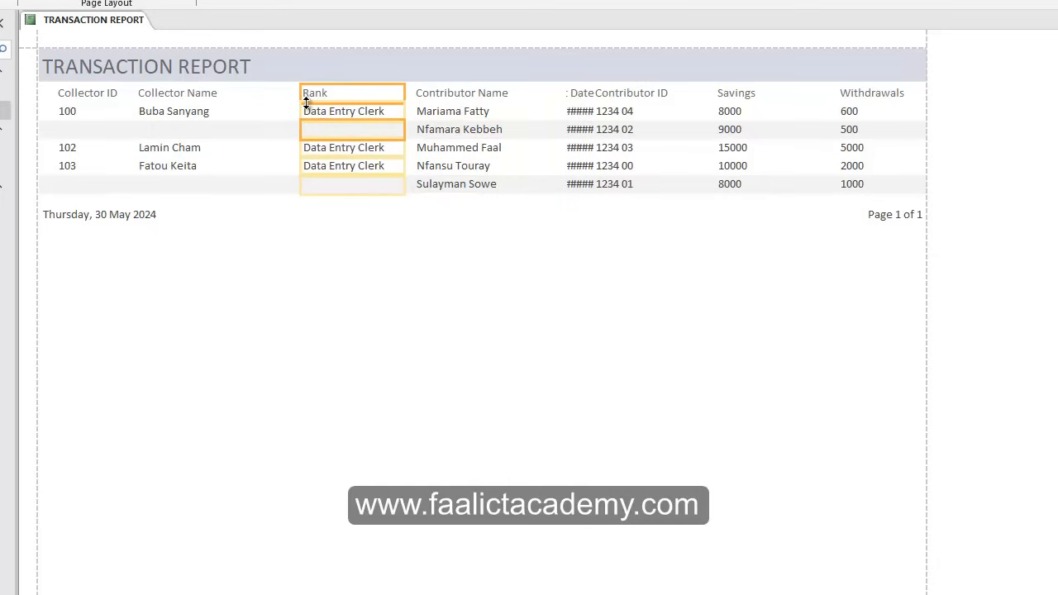
drag(307, 94, 252, 102)
click(460, 94)
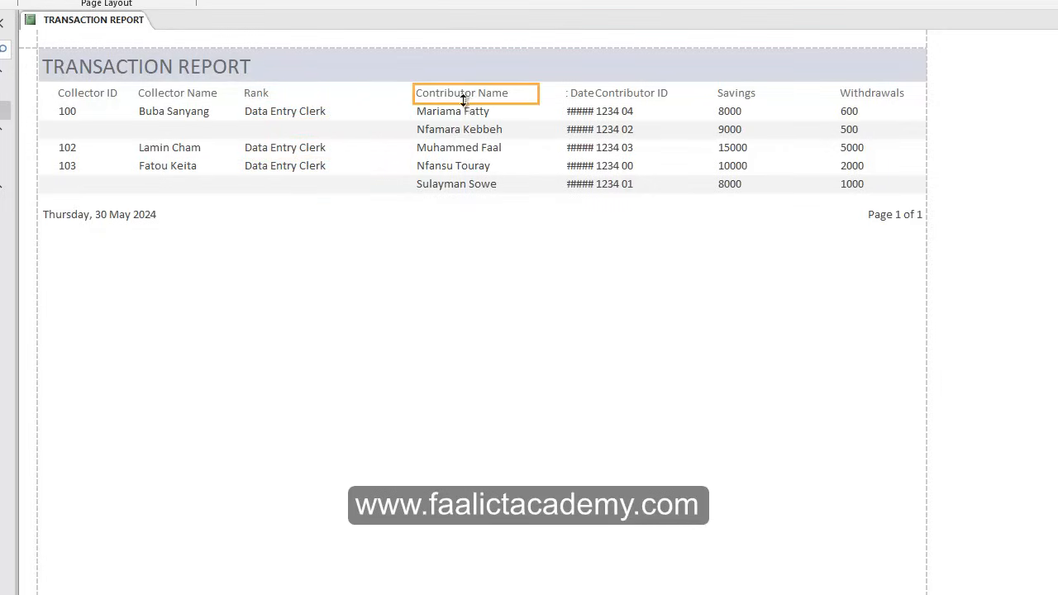
shift+click(463, 149)
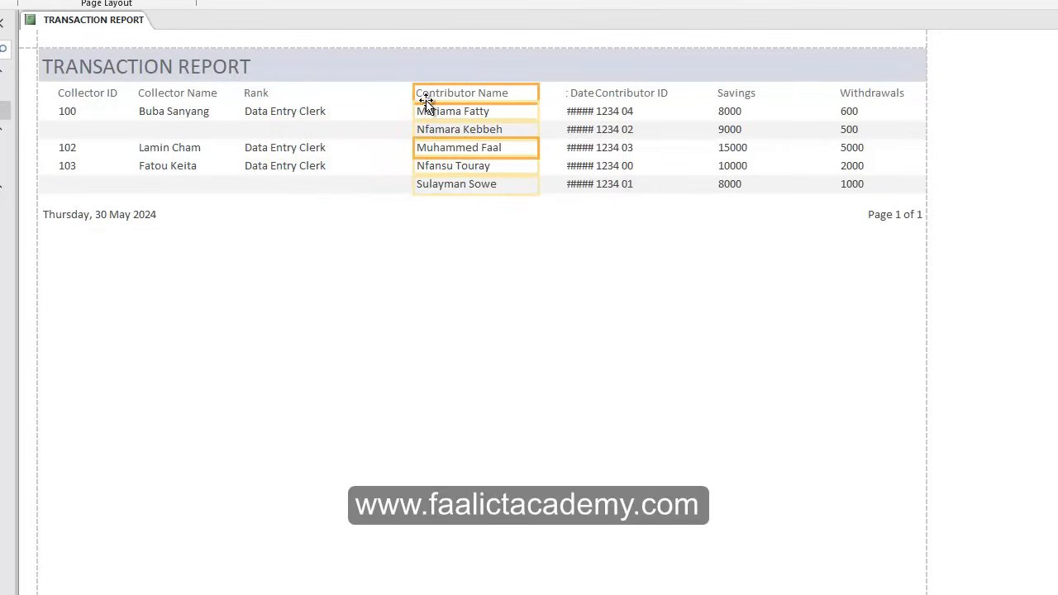
drag(426, 100, 354, 99)
Widen the Current Date column and shift it left so full dates like 30/05/2024 show.
click(570, 116)
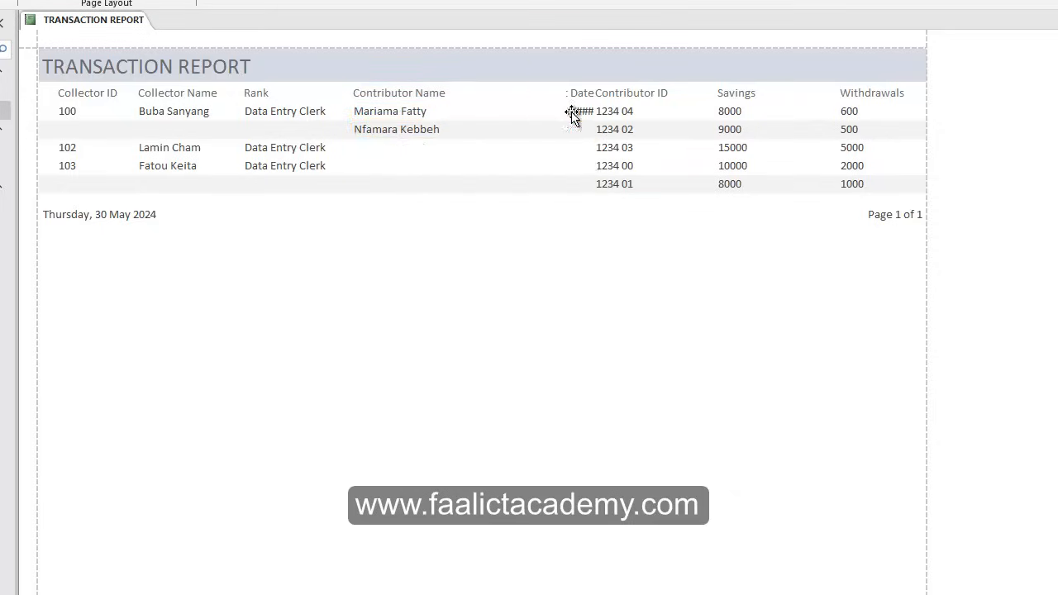
shift+click(577, 98)
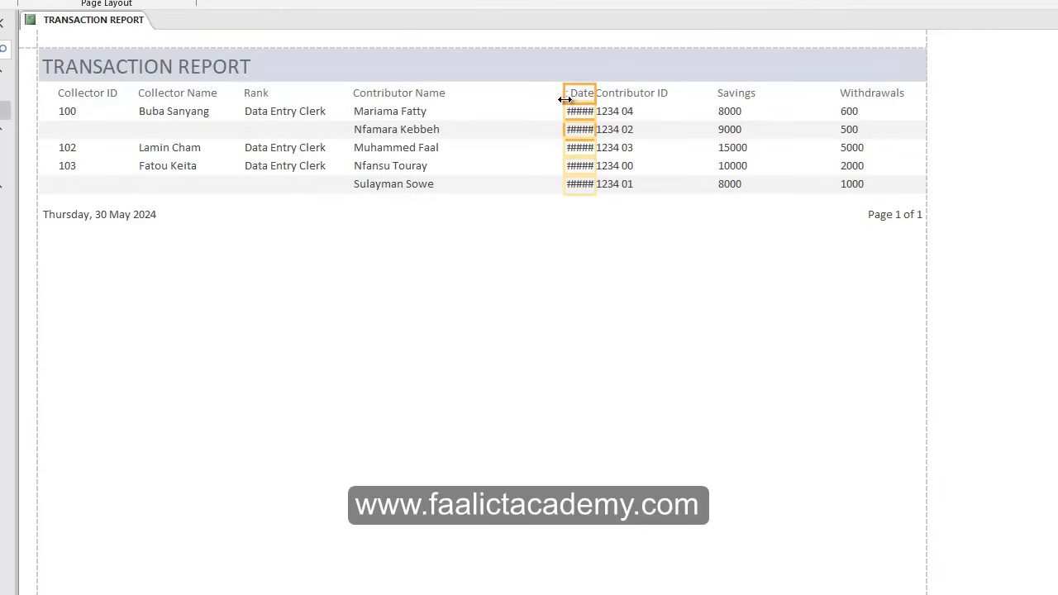
drag(565, 99, 484, 99)
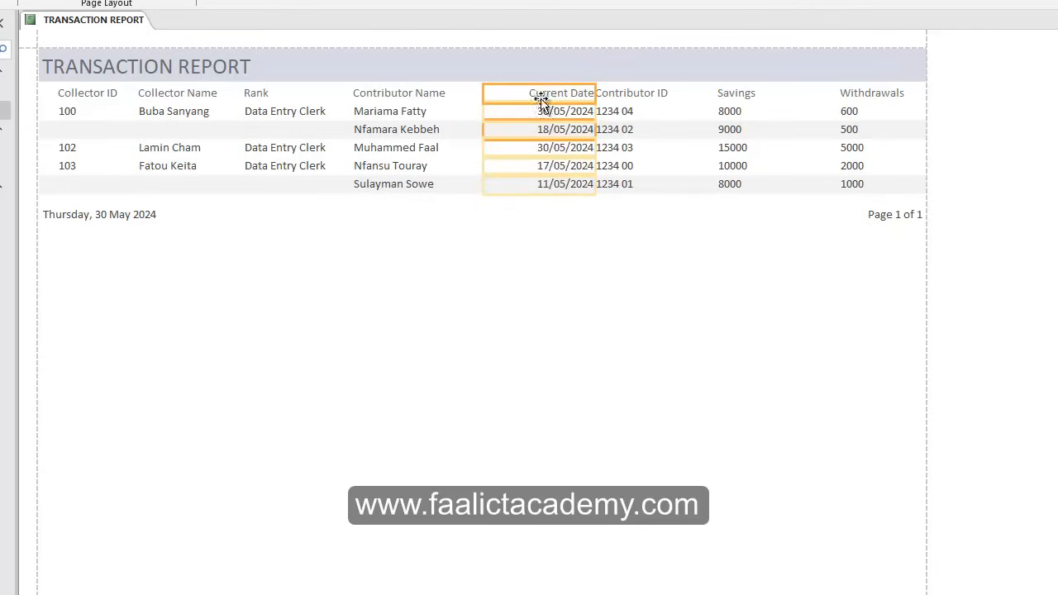
drag(569, 99, 552, 100)
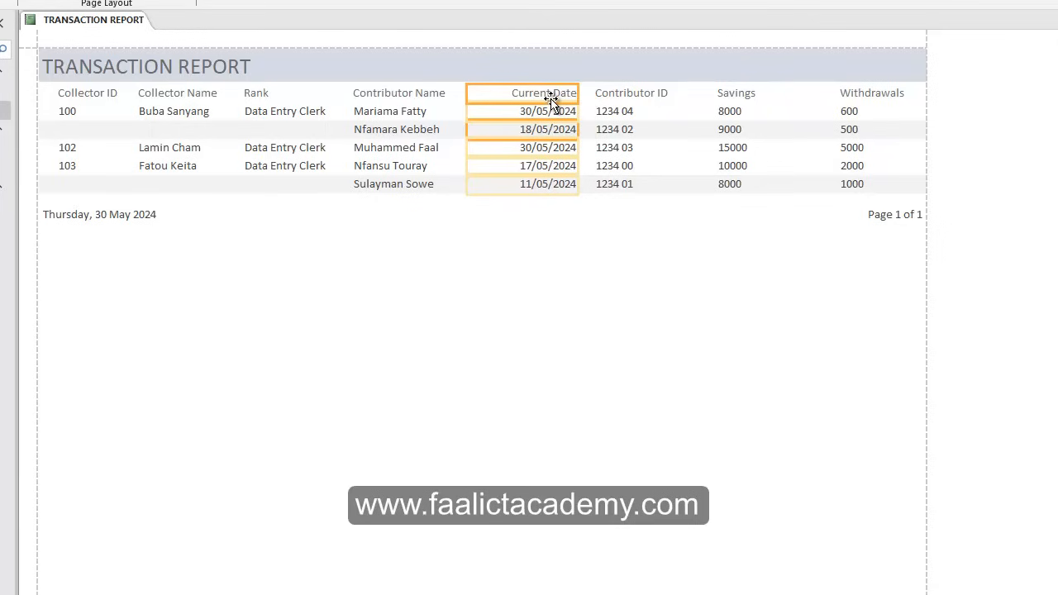
click(680, 99)
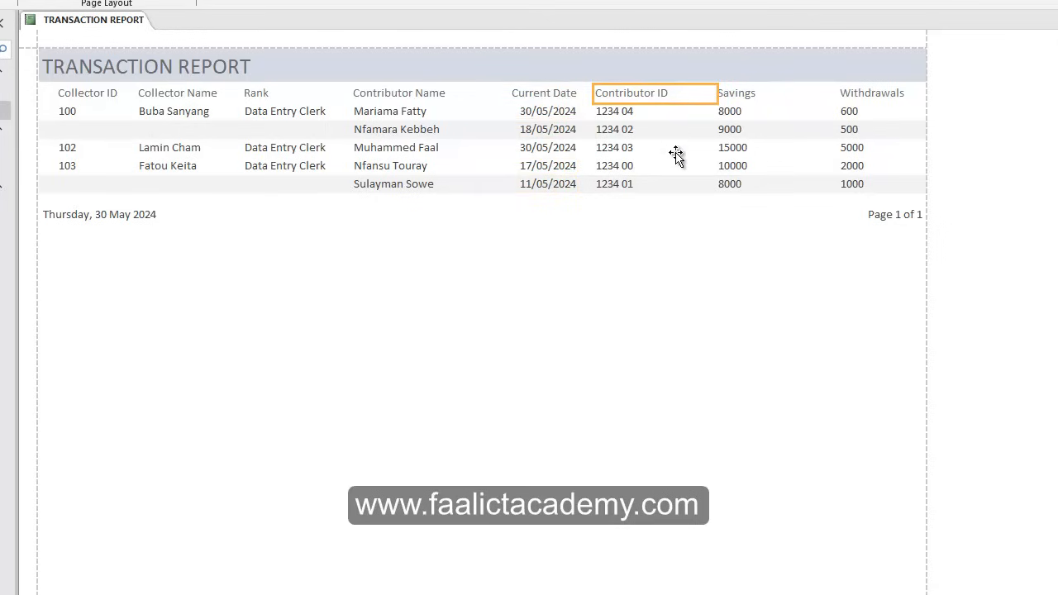
click(289, 149)
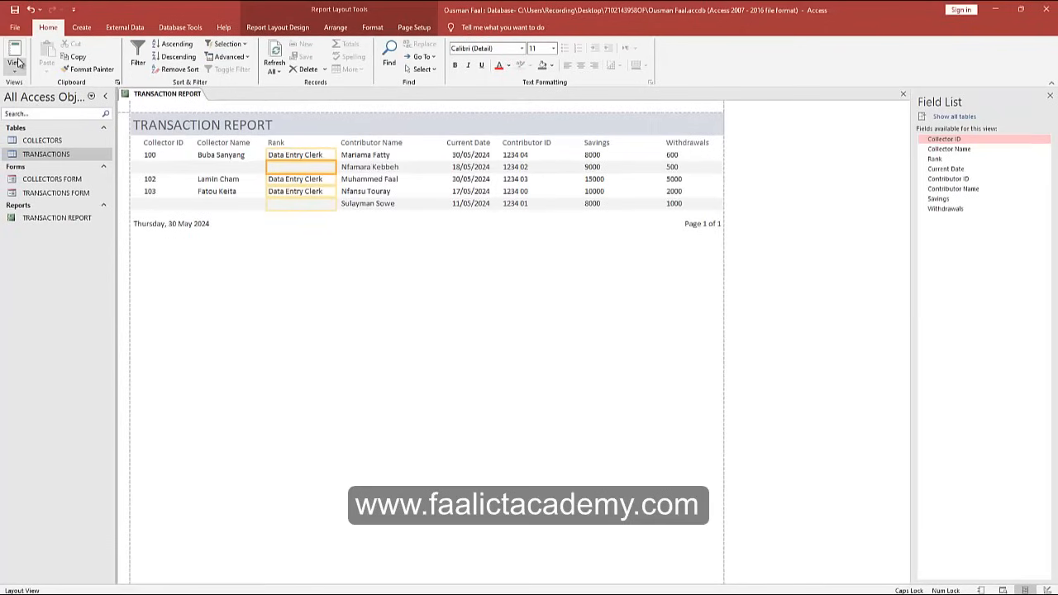
View TRANSACTION REPORT in Report View, then close the report.
click(15, 70)
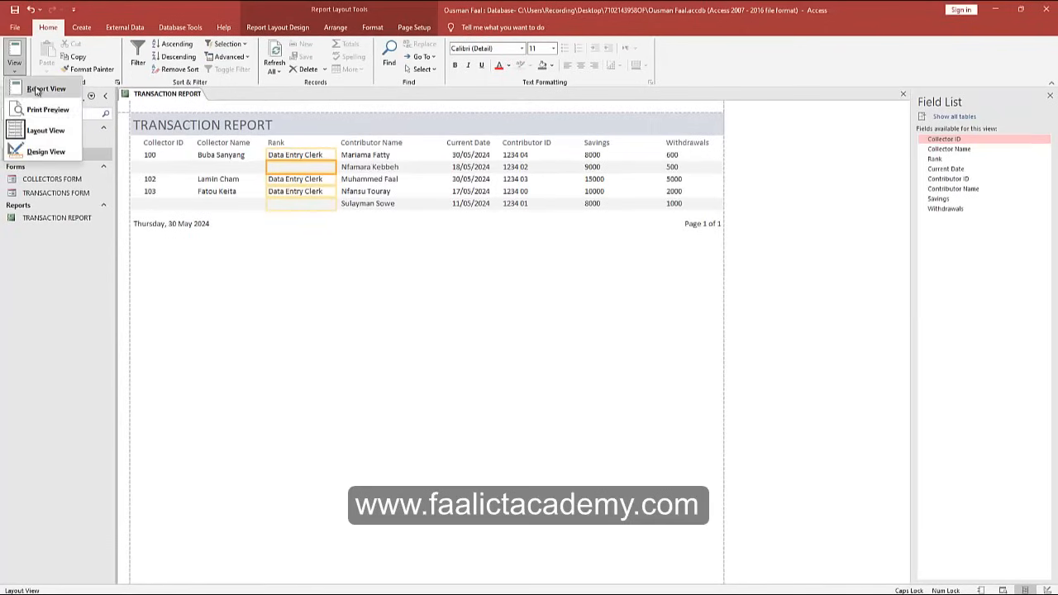
click(43, 89)
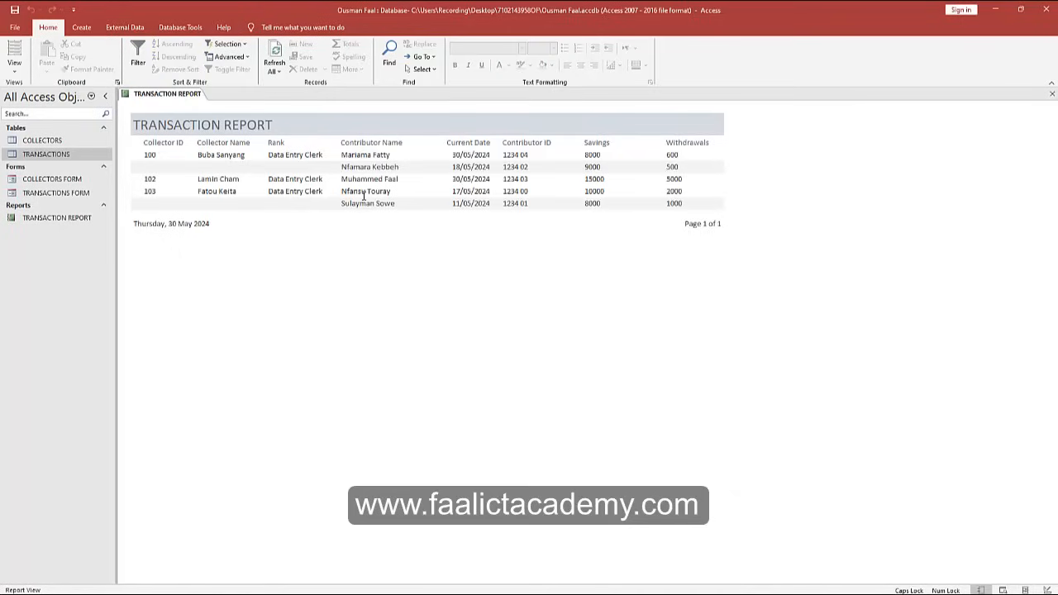
click(298, 173)
click(447, 168)
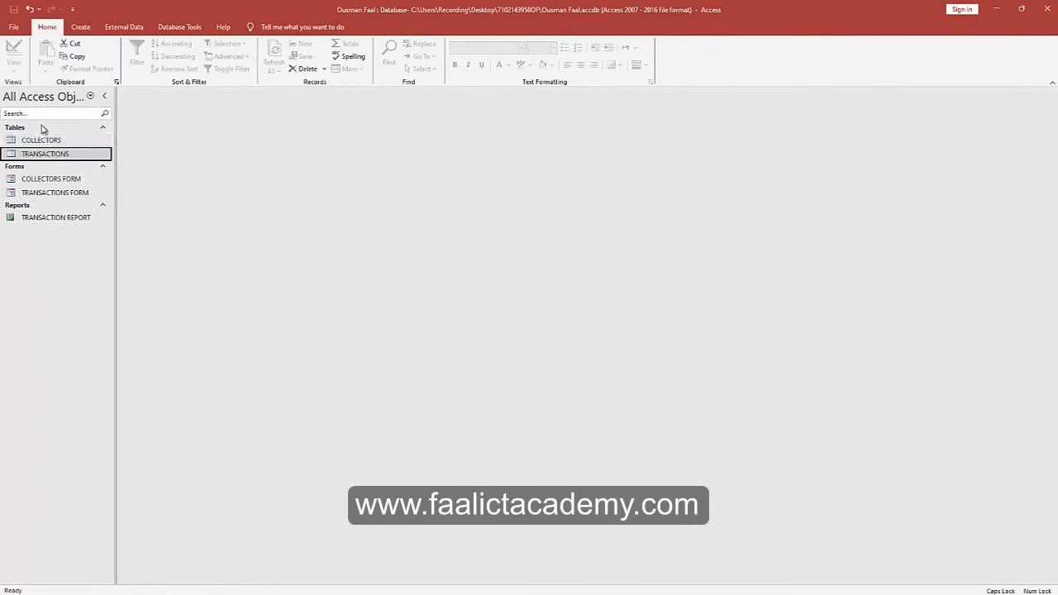
Open the Relationships layout, move the TRANSACTIONS table lower right, and close the layout.
click(41, 127)
click(43, 128)
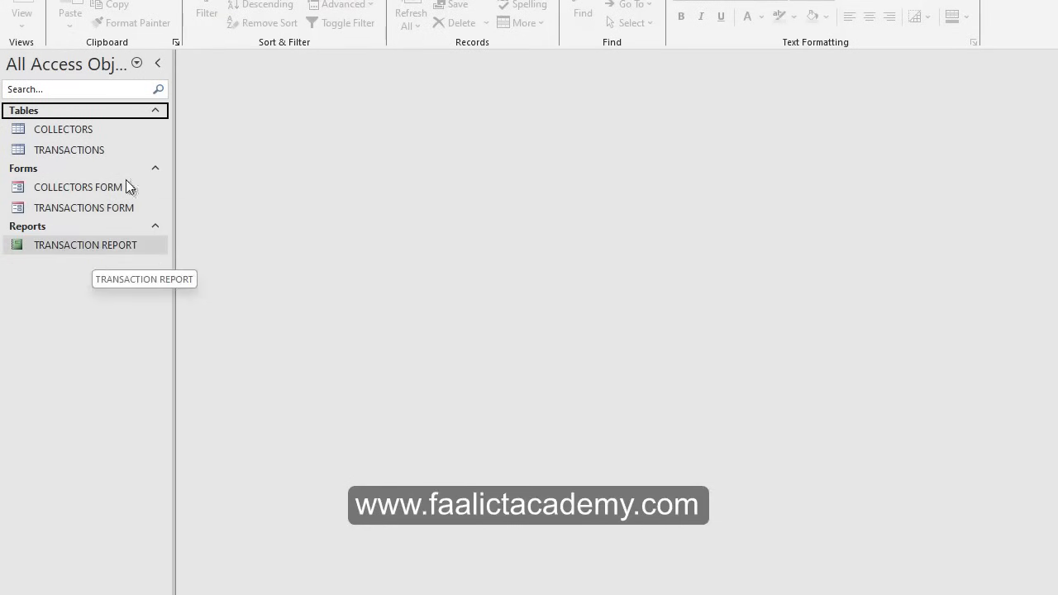
click(216, 0)
click(188, 10)
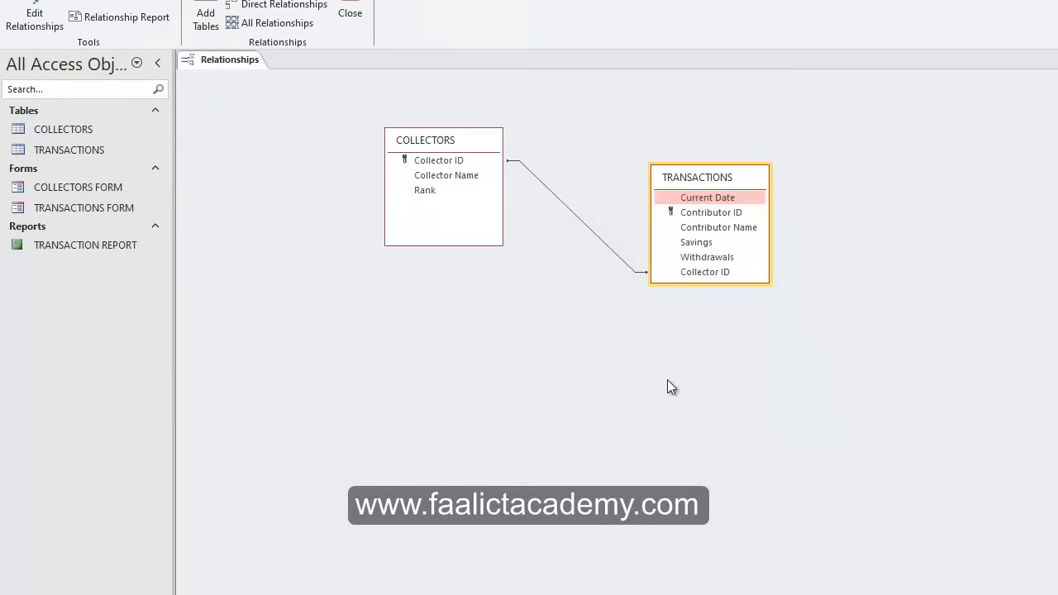
drag(730, 206, 832, 305)
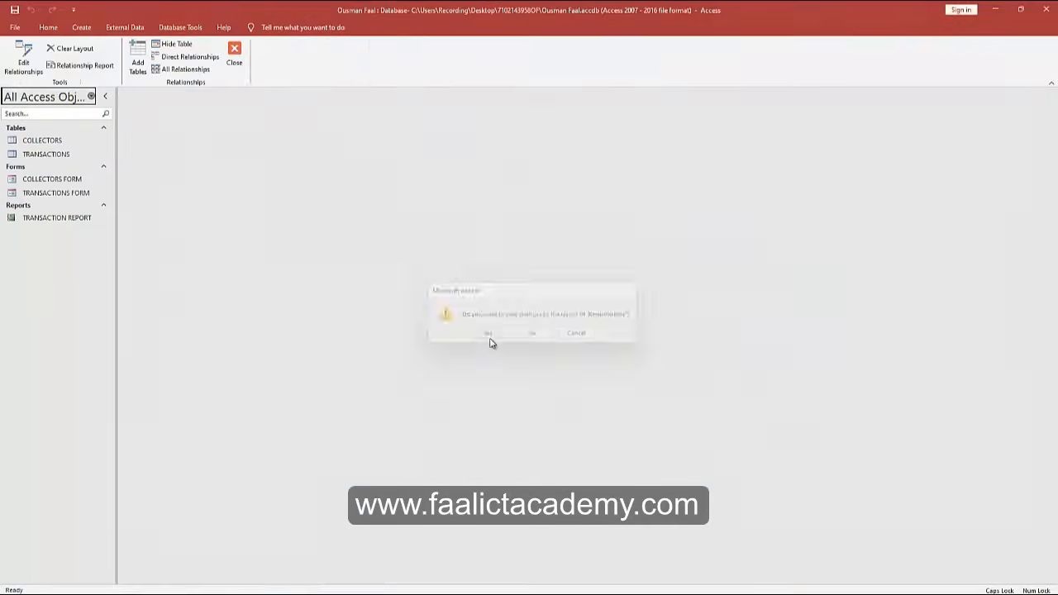
click(489, 335)
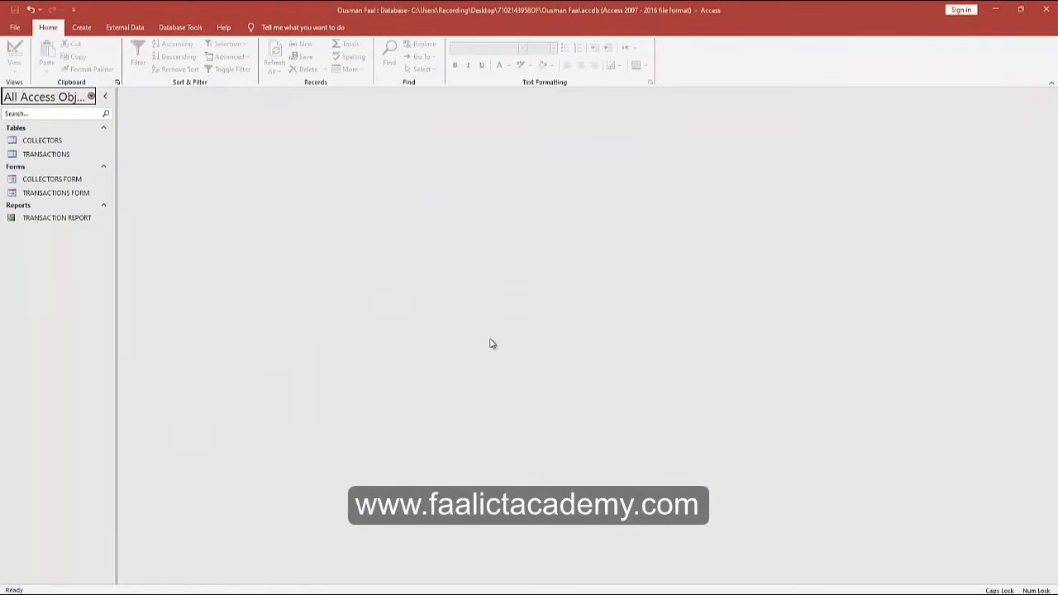